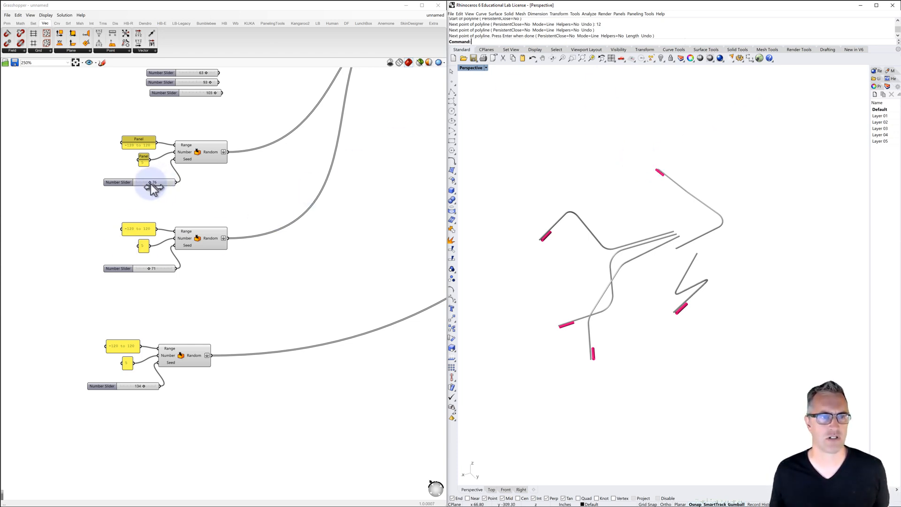
Vary the branching lights by setting the seed sliders of the three Random components, from upper to lower, to 72, 111 and 106
{"action": "left_click_drag", "start_coordinate": [151, 188], "coordinate": [144, 186]}
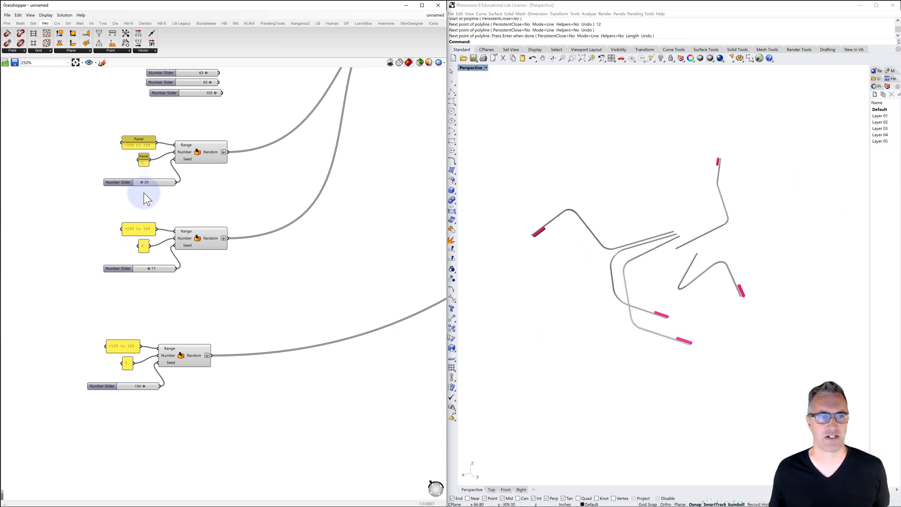
{"action": "left_click_drag", "start_coordinate": [153, 268], "coordinate": [147, 270]}
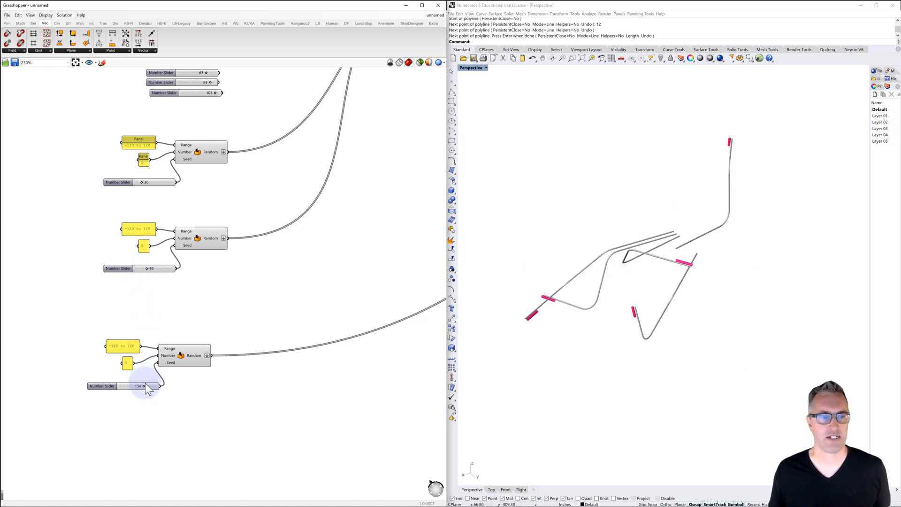
{"action": "left_click_drag", "start_coordinate": [145, 387], "coordinate": [128, 391]}
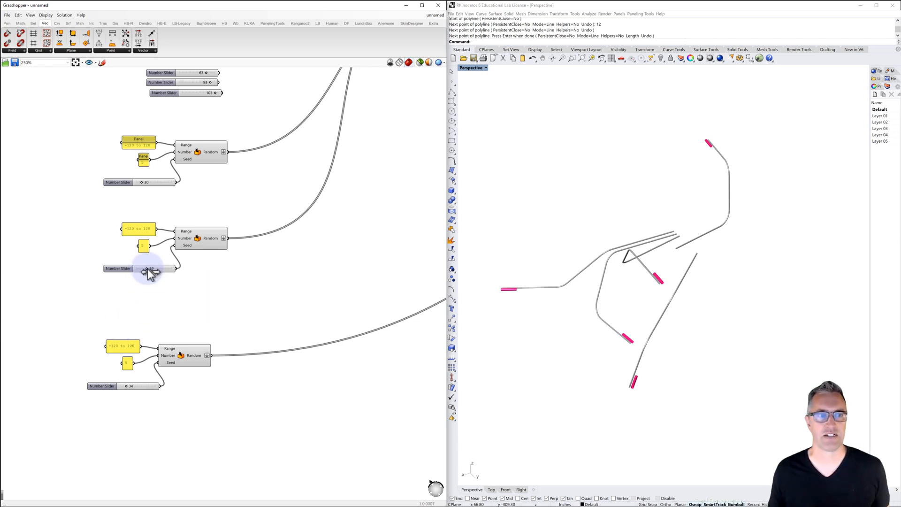
{"action": "left_click_drag", "start_coordinate": [144, 268], "coordinate": [156, 272]}
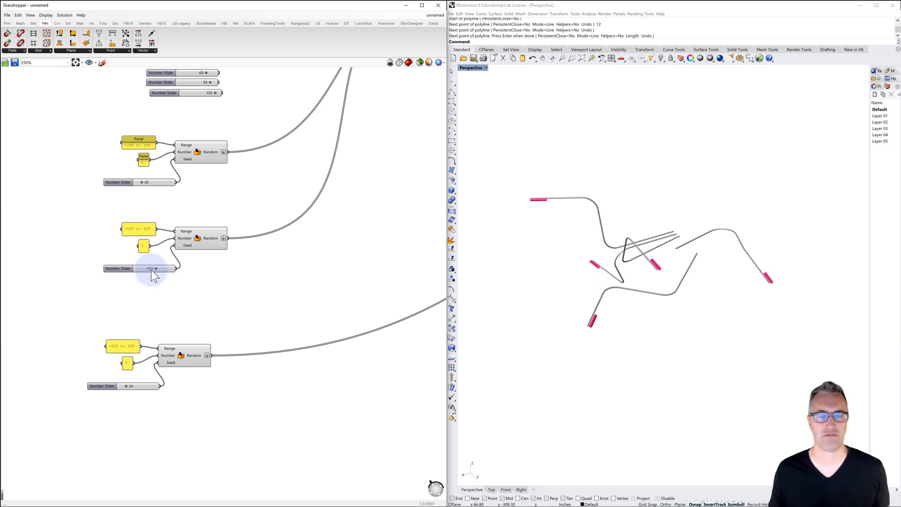
{"action": "left_click_drag", "start_coordinate": [143, 187], "coordinate": [150, 183]}
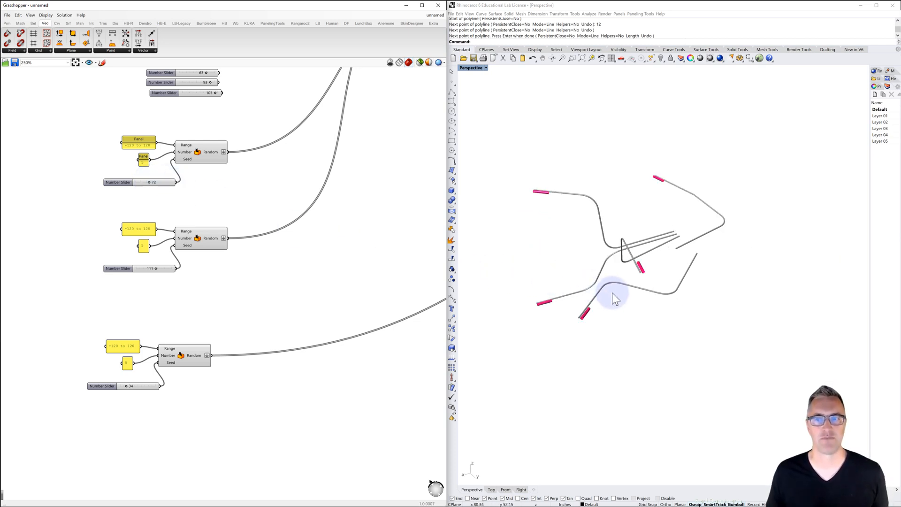
{"action": "right_click_drag", "start_coordinate": [609, 296], "coordinate": [633, 303]}
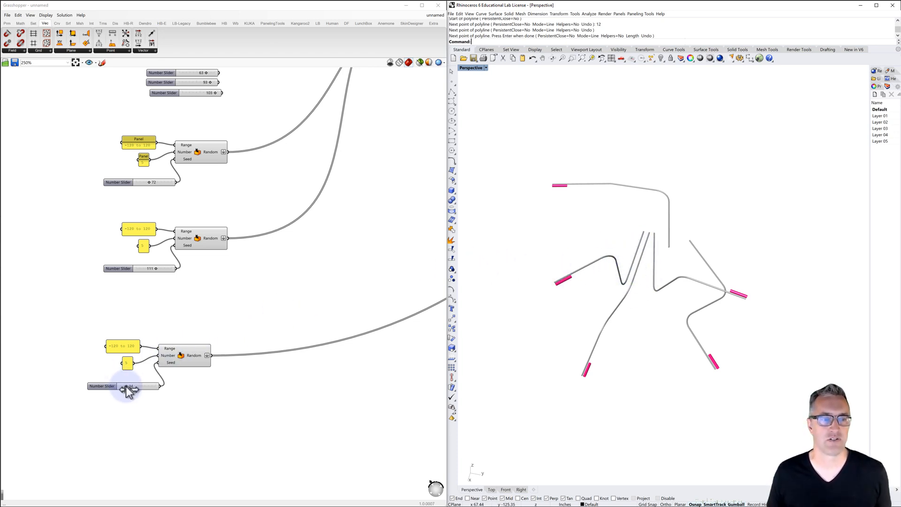
{"action": "left_click_drag", "start_coordinate": [126, 386], "coordinate": [140, 387]}
{"action": "right_click_drag", "start_coordinate": [559, 380], "coordinate": [545, 342]}
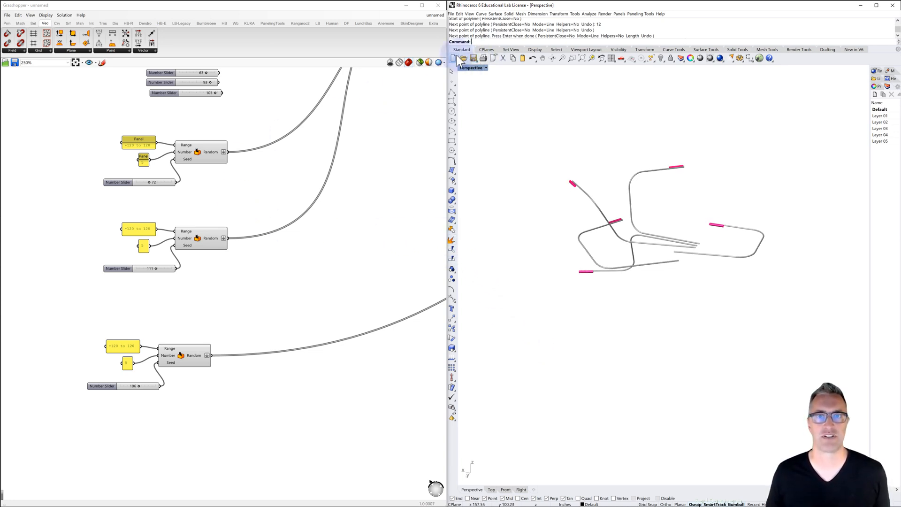
Save the Rhino model as lights in the Downloads folder
{"action": "left_click", "coordinate": [451, 14]}
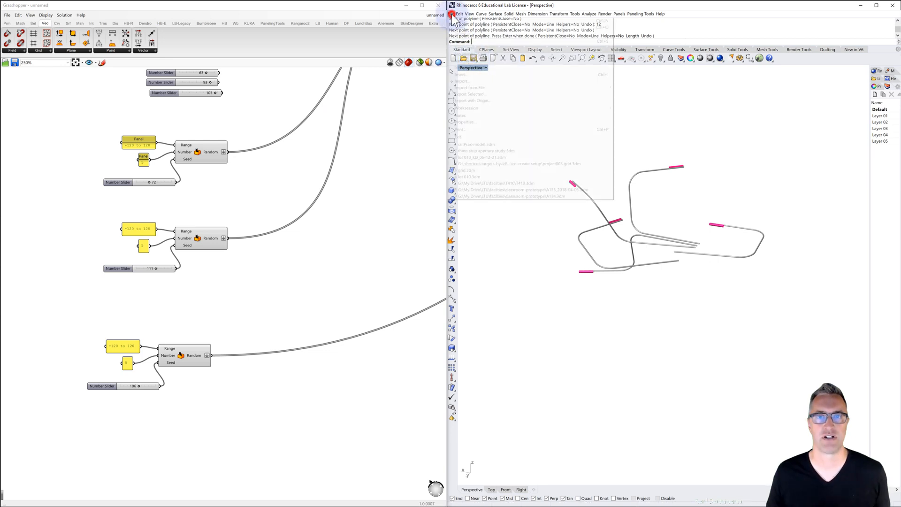
{"action": "left_click", "coordinate": [463, 63]}
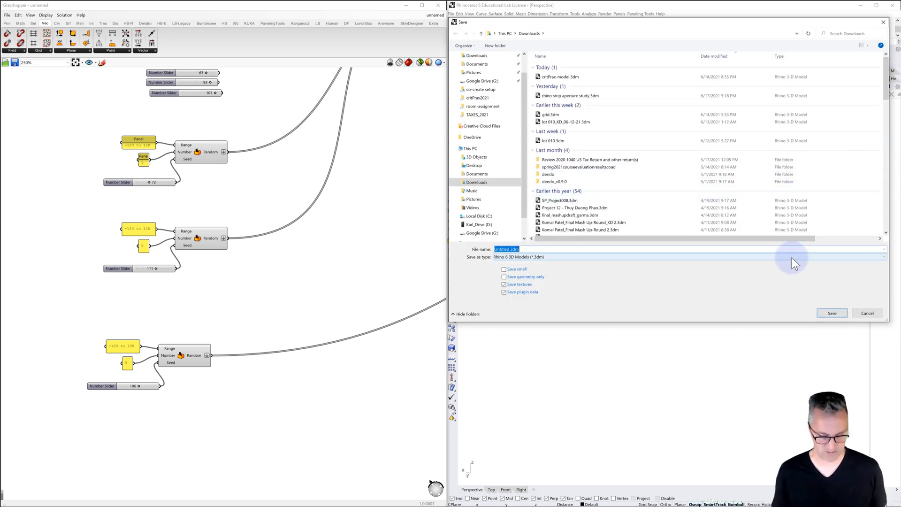
{"action": "type", "text": "pipes"}
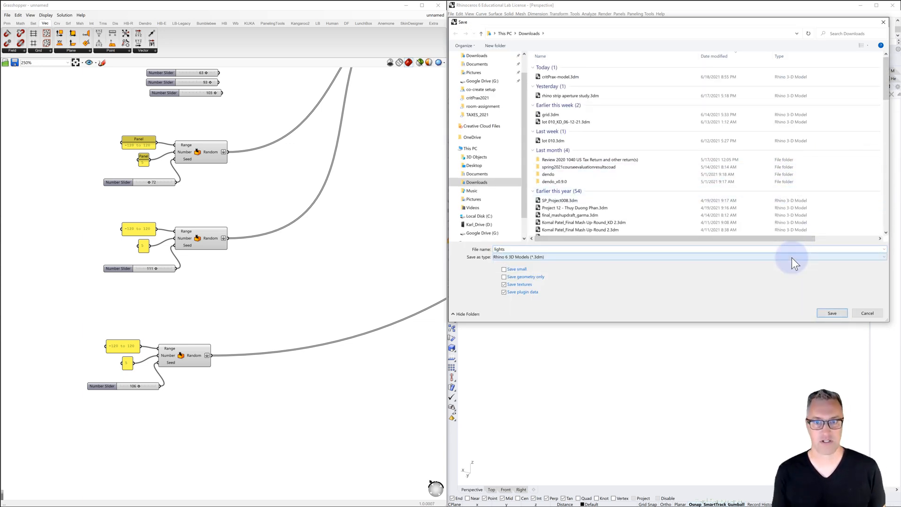
{"action": "key", "text": "Return"}
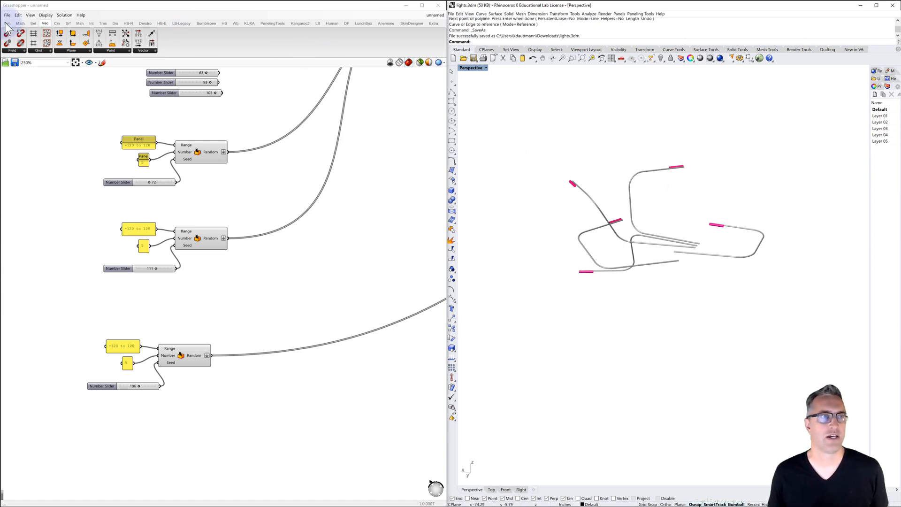
Save the Grasshopper definition as lights in the Downloads folder
{"action": "left_click", "coordinate": [8, 18]}
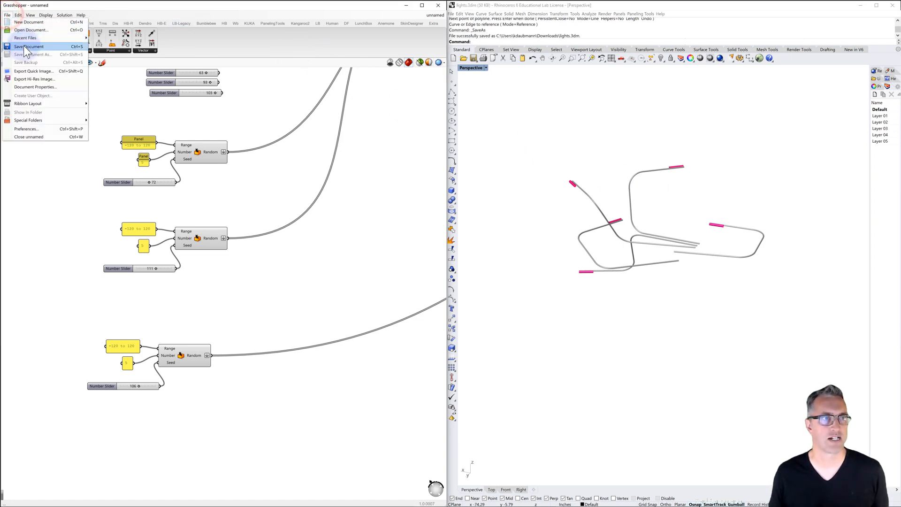
{"action": "left_click", "coordinate": [23, 46]}
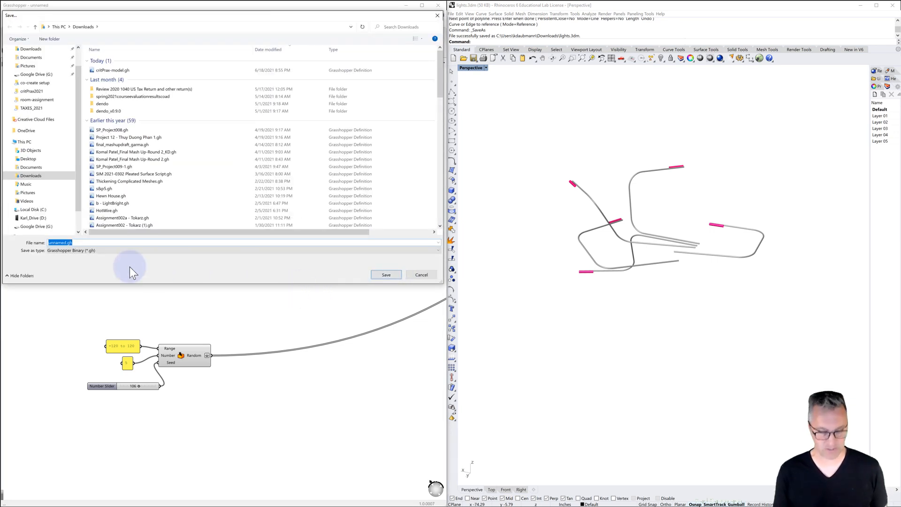
{"action": "type", "text": "lights"}
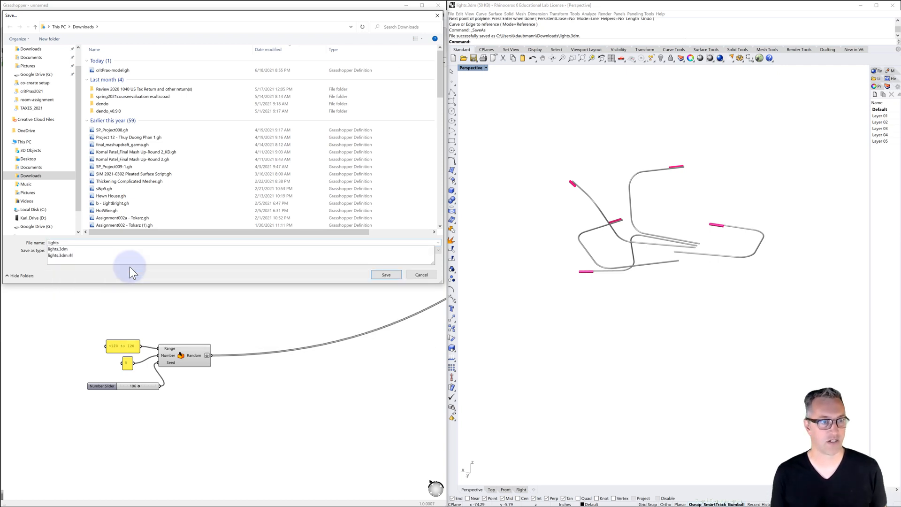
{"action": "key", "text": "Return"}
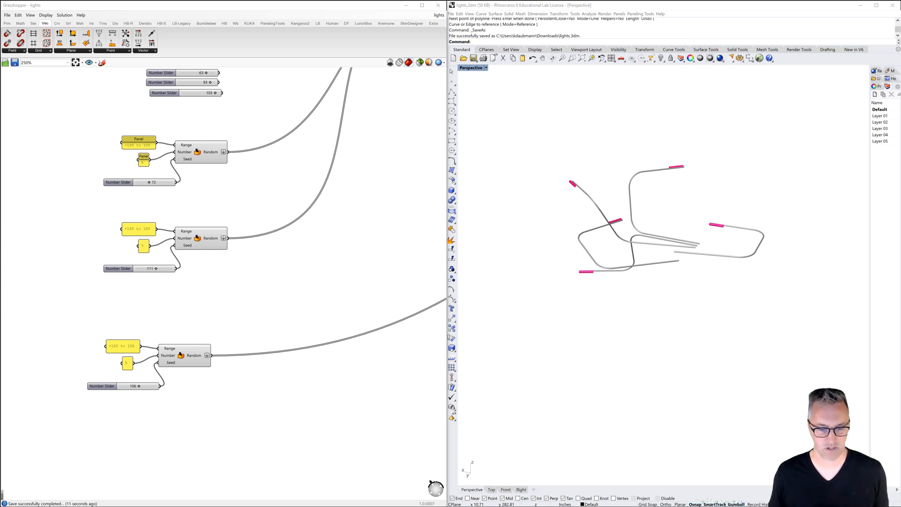
Switch to the browser and examine the Fluff Bakery chandelier photos and drawings, plus the blue pipe sketch, before returning to Rhino
{"action": "key", "text": "alt+Tab"}
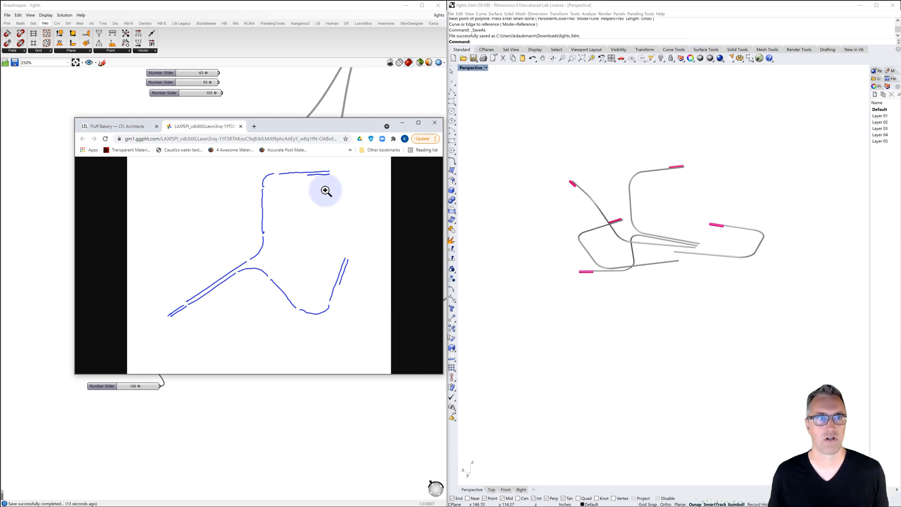
{"action": "left_click", "coordinate": [120, 126]}
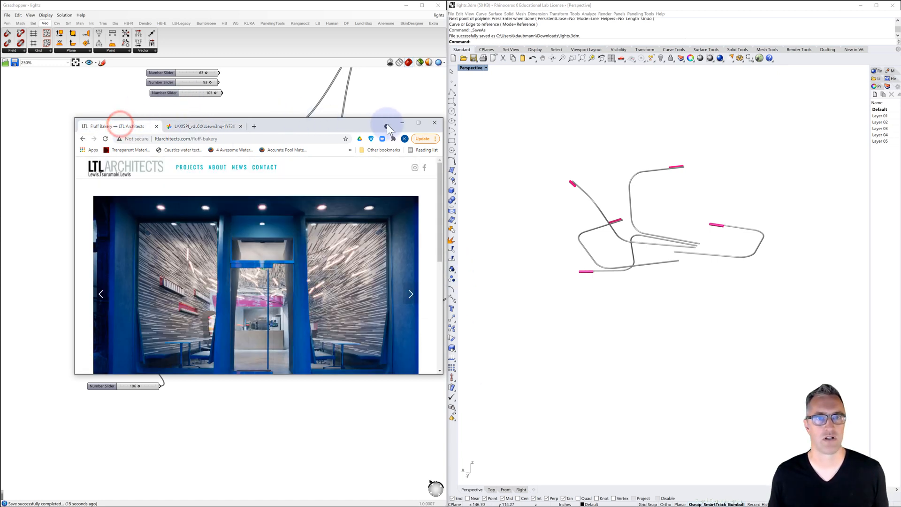
{"action": "left_click", "coordinate": [418, 122]}
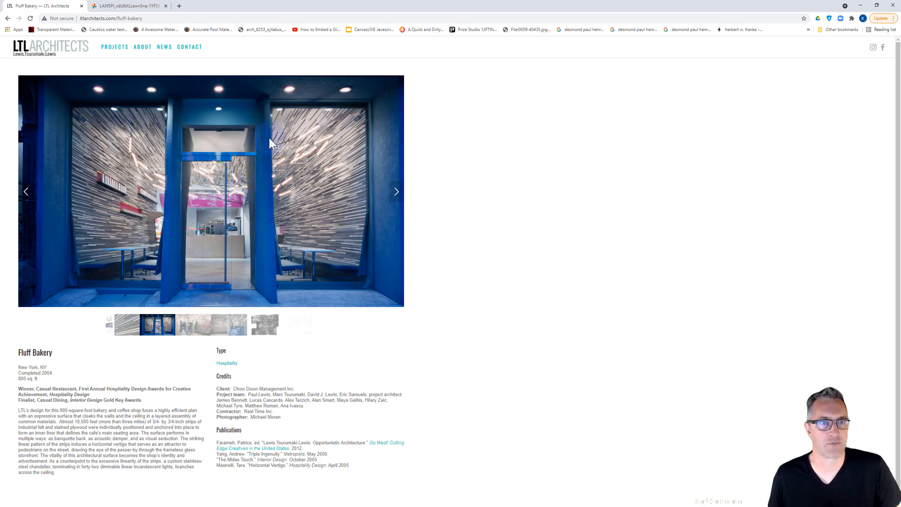
{"action": "left_click", "coordinate": [398, 192]}
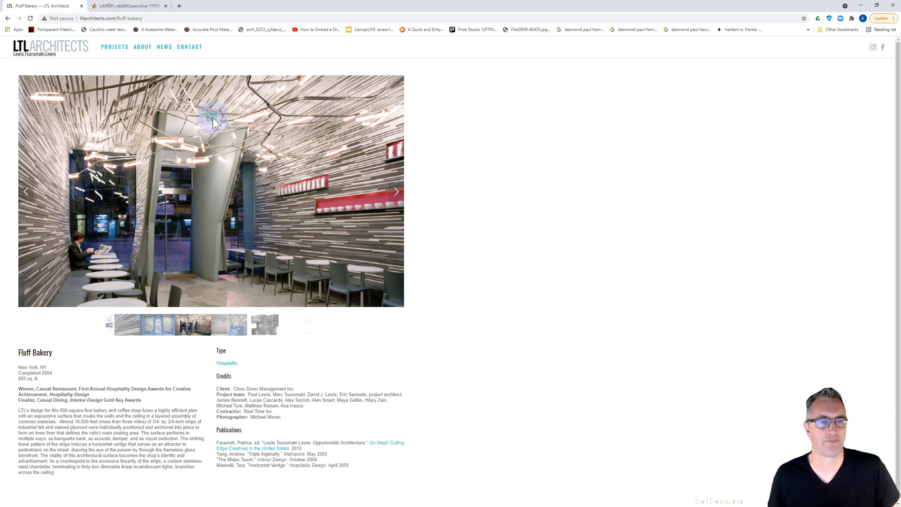
{"action": "left_click", "coordinate": [395, 191]}
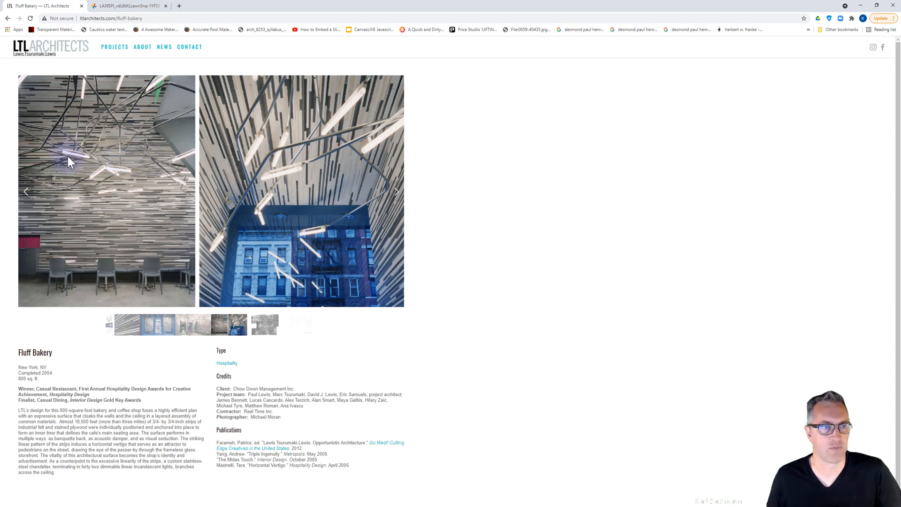
{"action": "left_click", "coordinate": [395, 190]}
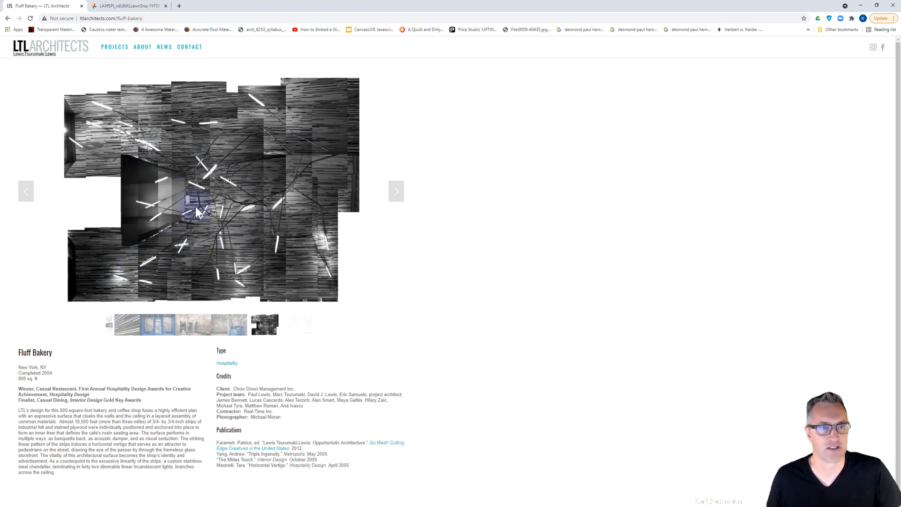
{"action": "left_click", "coordinate": [396, 193]}
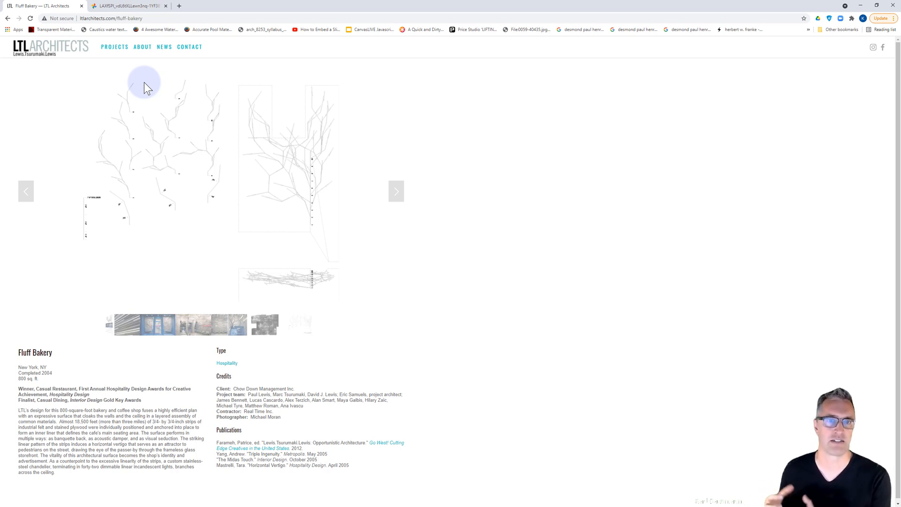
{"action": "left_click", "coordinate": [119, 5]}
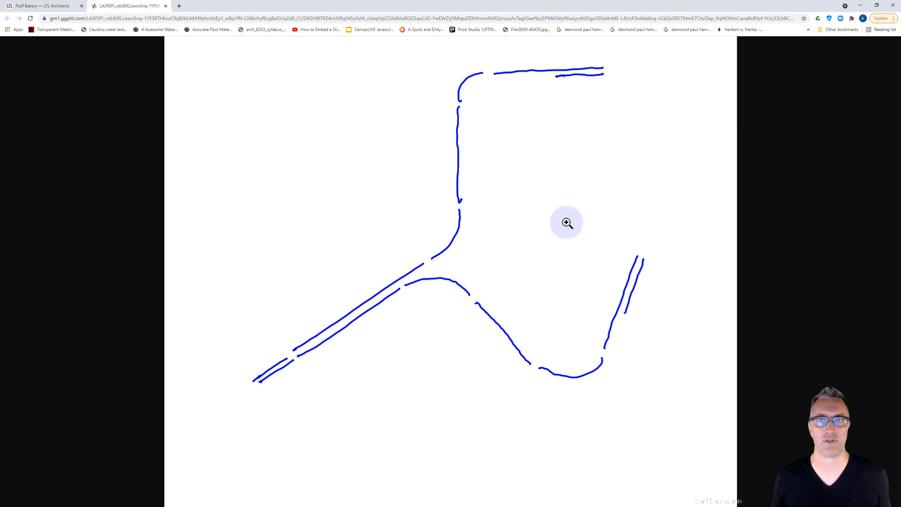
{"action": "left_click", "coordinate": [861, 5]}
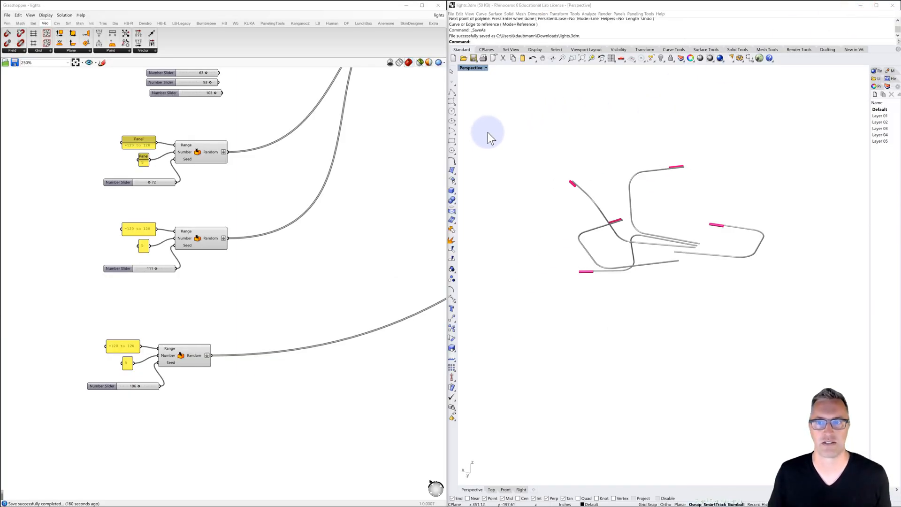
Start a new Rhino model from the Large Objects - Inches template and create a blank Grasshopper document
{"action": "left_click", "coordinate": [453, 58]}
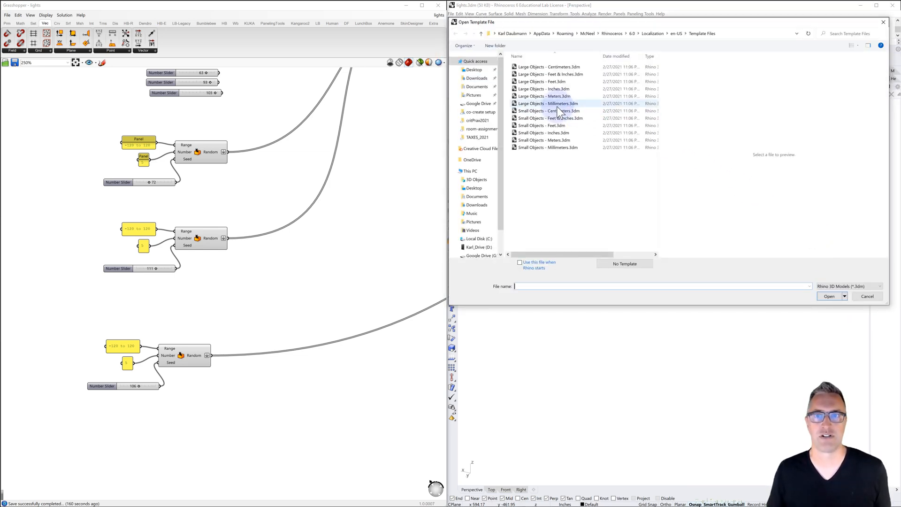
{"action": "double_click", "coordinate": [553, 88]}
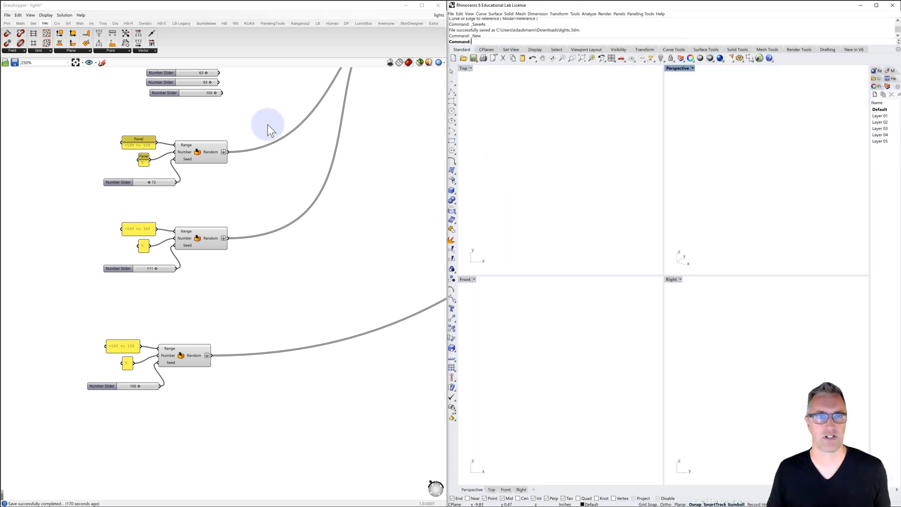
{"action": "left_click", "coordinate": [8, 15]}
{"action": "left_click", "coordinate": [8, 16]}
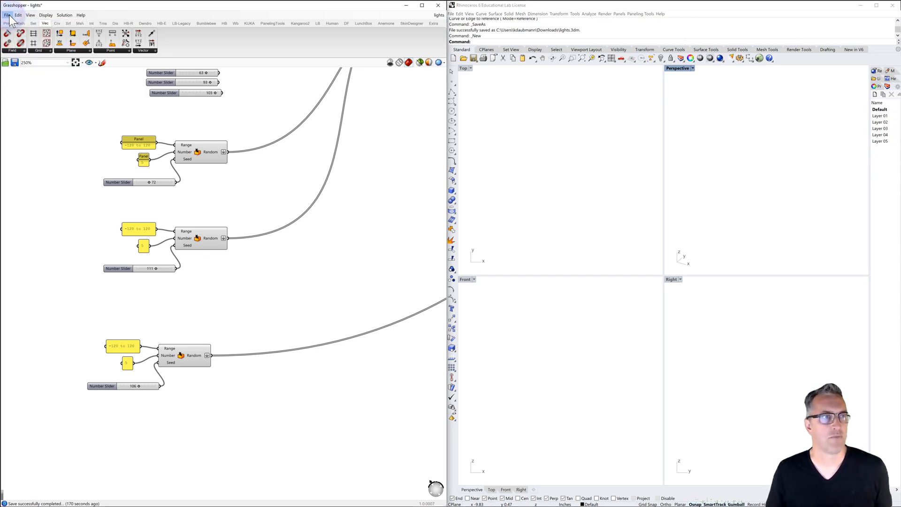
{"action": "left_click", "coordinate": [8, 15]}
{"action": "left_click", "coordinate": [24, 27]}
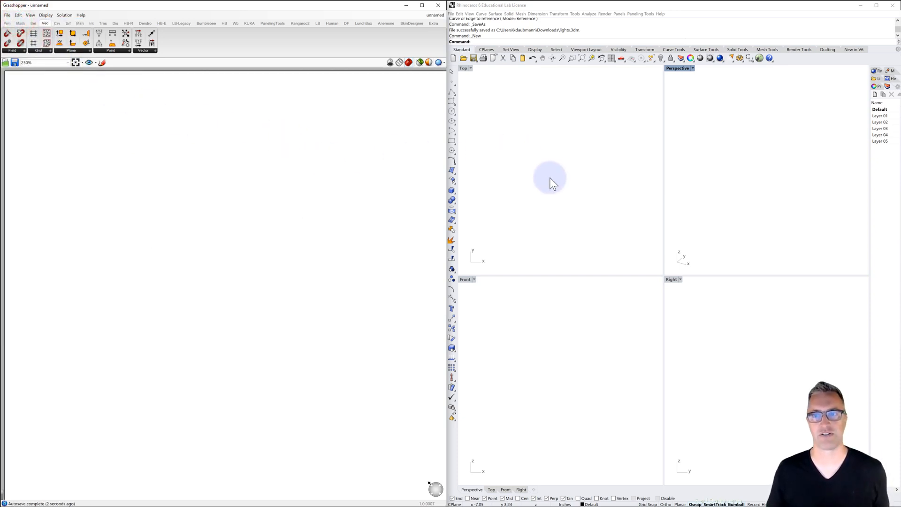
Maximize the Perspective viewport and place a point object at the origin (0)
{"action": "left_click", "coordinate": [682, 69]}
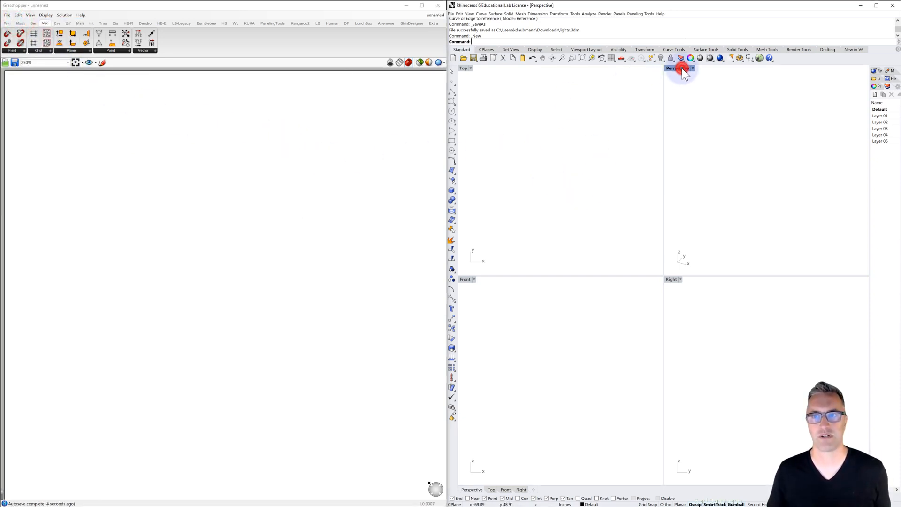
{"action": "double_click", "coordinate": [682, 69]}
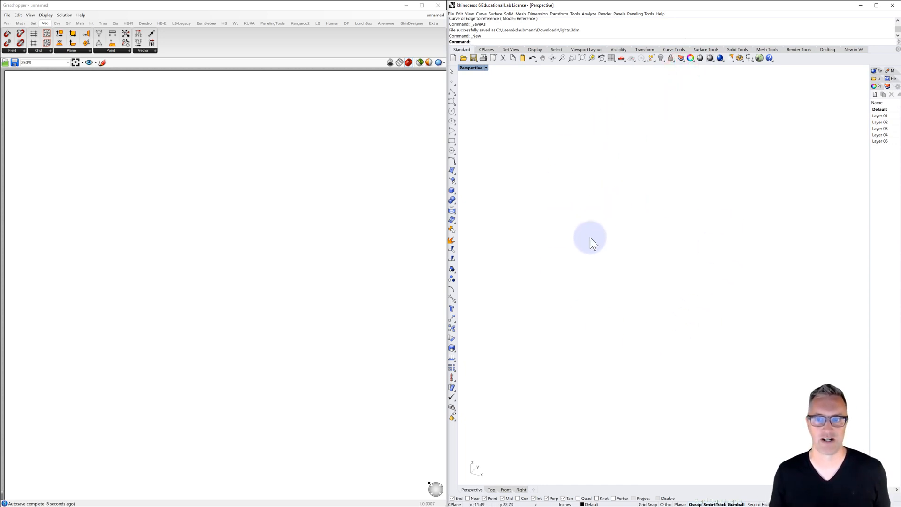
{"action": "left_click", "coordinate": [453, 81]}
{"action": "type", "text": "0"}
{"action": "key", "text": "Return"}
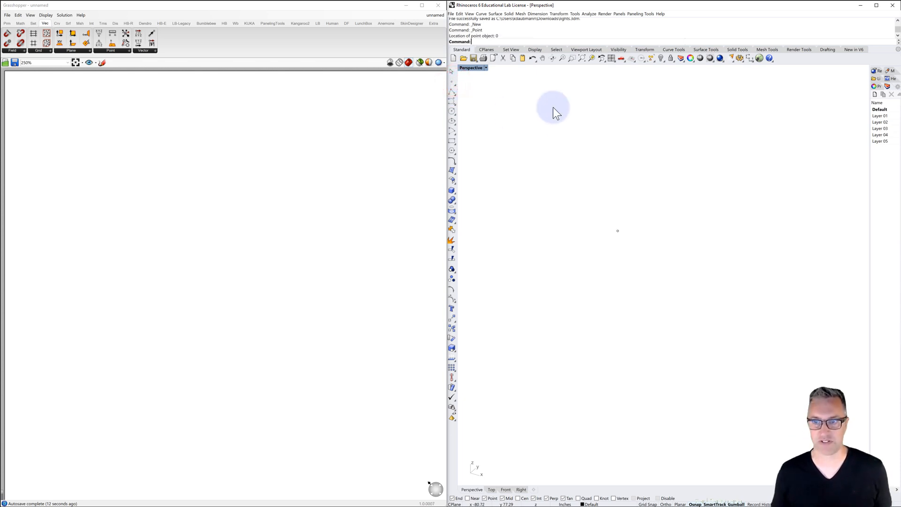
{"action": "right_click_drag", "start_coordinate": [602, 234], "coordinate": [619, 246]}
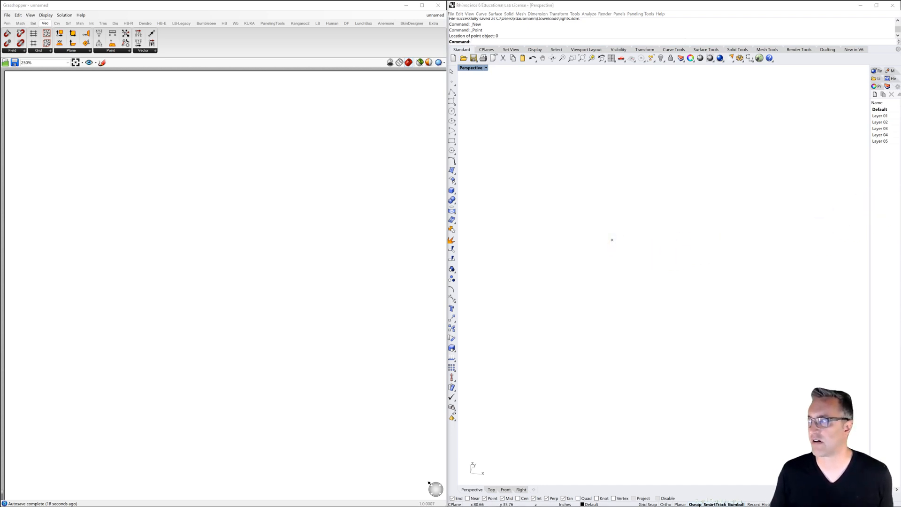
{"action": "left_click", "coordinate": [680, 166]}
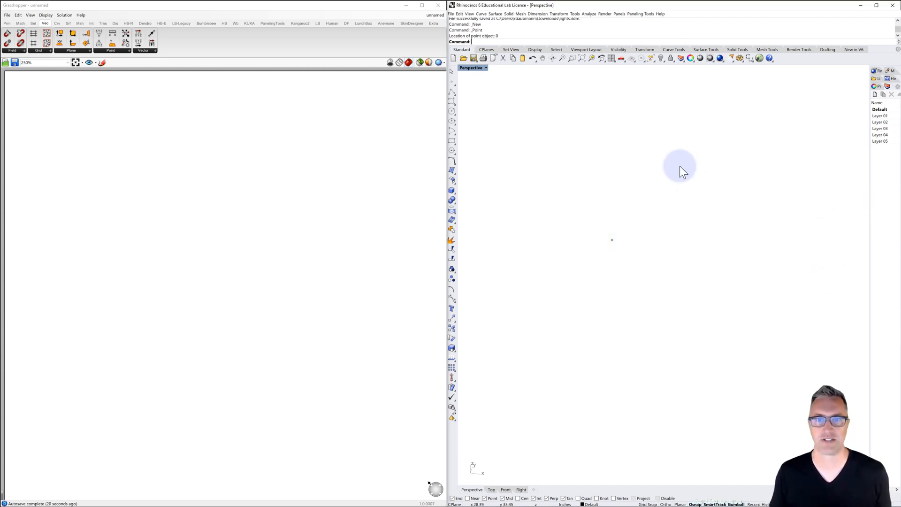
Draw a straight 12-inch polyline from the origin (0) along the X axis with Ortho on
{"action": "left_click", "coordinate": [452, 92]}
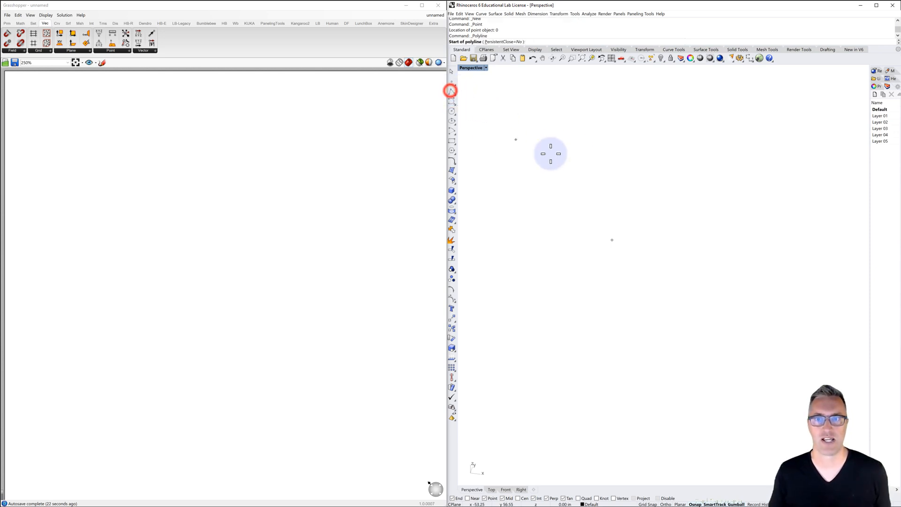
{"action": "type", "text": "0"}
{"action": "key", "text": "Return"}
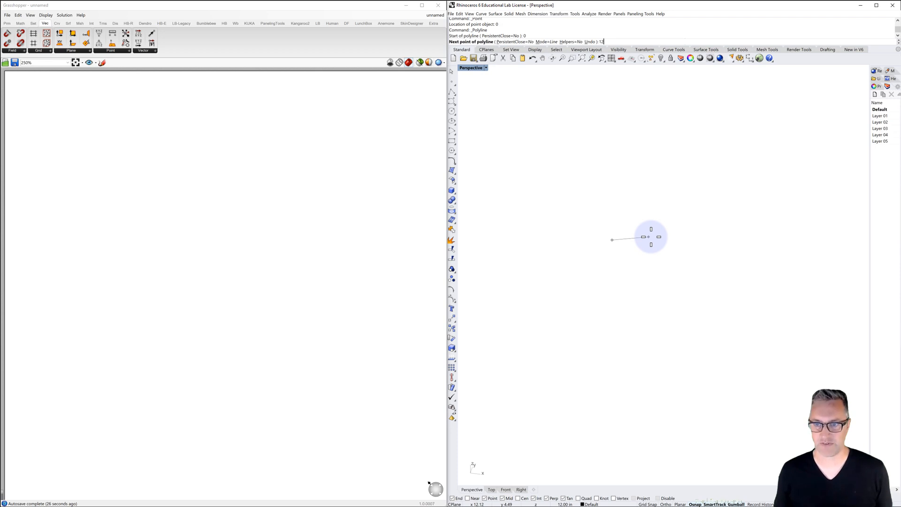
{"action": "type", "text": "12"}
{"action": "key", "text": "Return"}
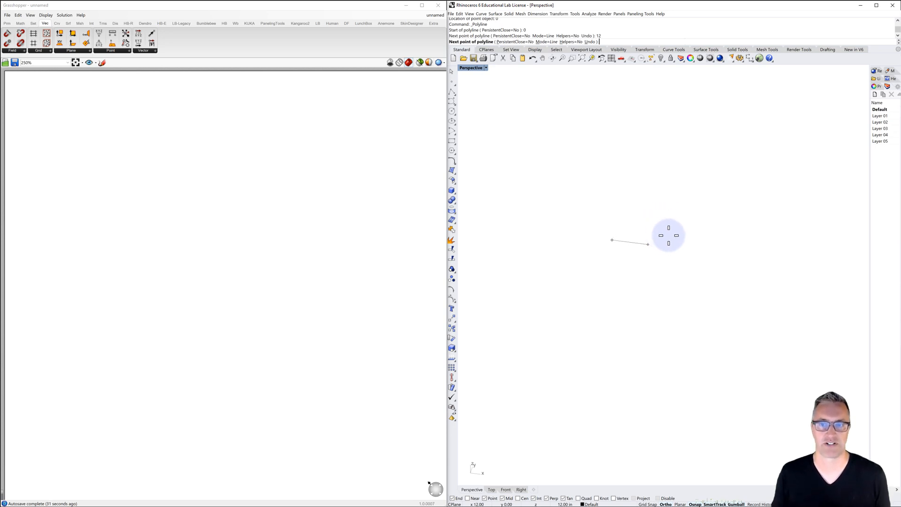
{"action": "left_click", "coordinate": [669, 235]}
{"action": "key", "text": "Return"}
Delete the point object at the origin, keeping only the line
{"action": "left_click_drag", "start_coordinate": [591, 233], "coordinate": [625, 259]}
{"action": "key", "text": "Delete"}
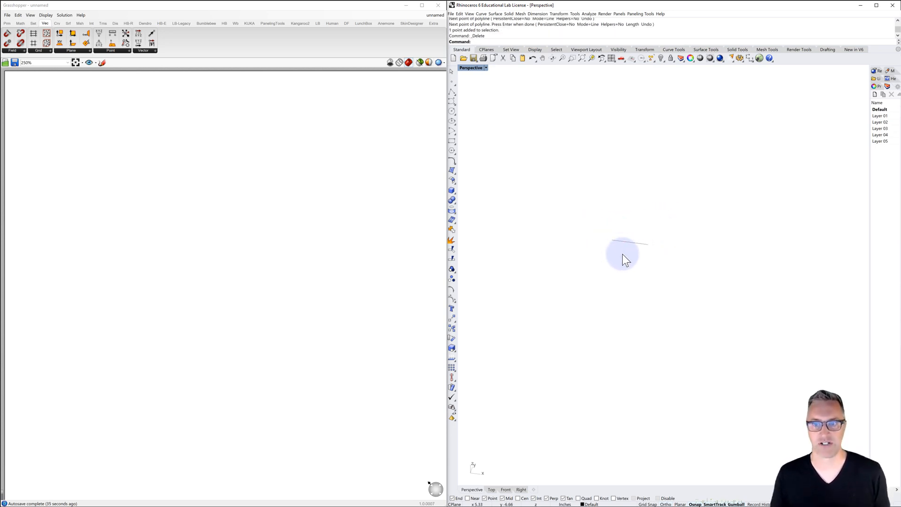
{"action": "mouse_move", "coordinate": [622, 255]}
{"action": "right_mouse_down"}
{"action": "mouse_move", "coordinate": [638, 264]}
{"action": "mouse_move", "coordinate": [637, 247]}
{"action": "right_mouse_up"}
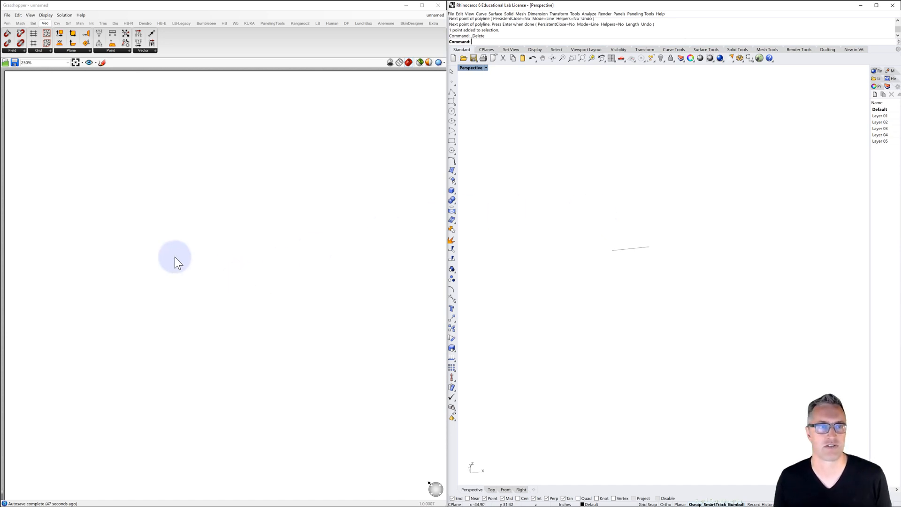
Add a Curve parameter near the canvas's upper-left corner and set the 12-inch Rhino line as its single curve
{"action": "scroll", "coordinate": [70, 178], "scroll_direction": "down", "scroll_amount": 3}
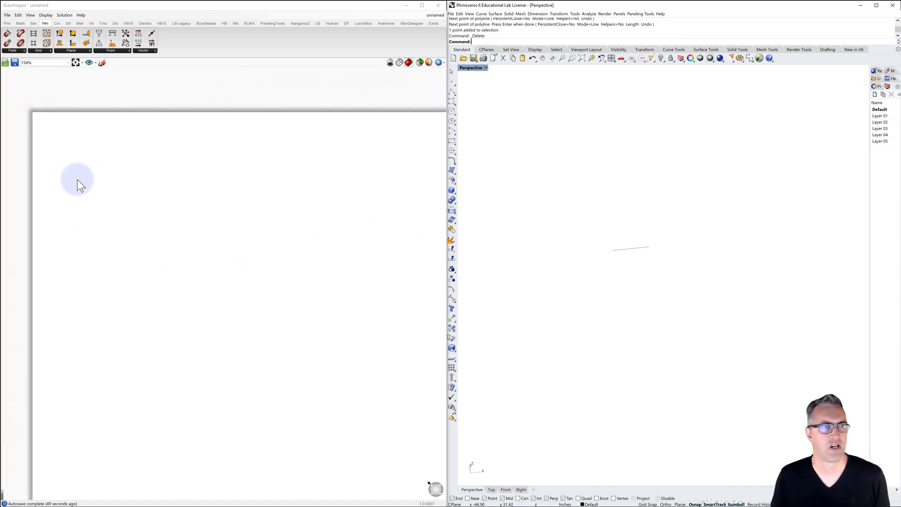
{"action": "right_click_drag", "start_coordinate": [76, 181], "coordinate": [120, 157]}
{"action": "scroll", "coordinate": [100, 208], "scroll_direction": "up", "scroll_amount": 2}
{"action": "double_click", "coordinate": [97, 206]}
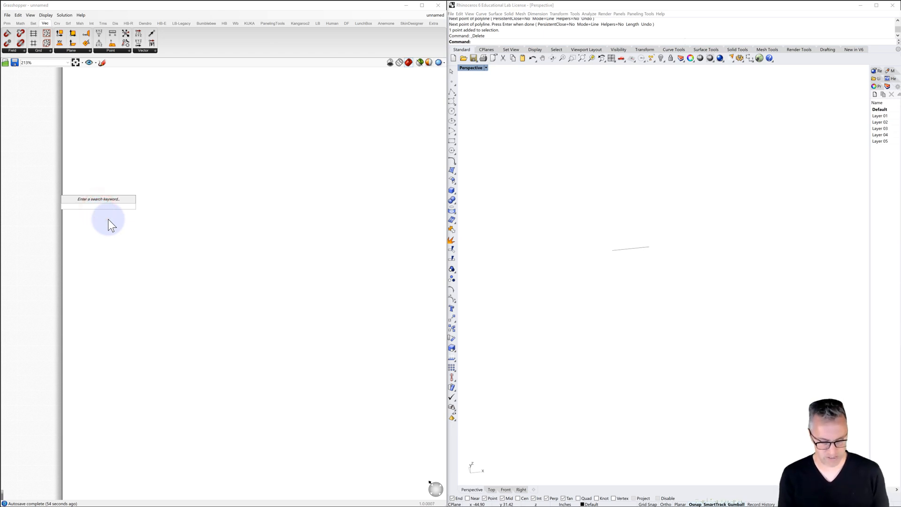
{"action": "type", "text": "curve"}
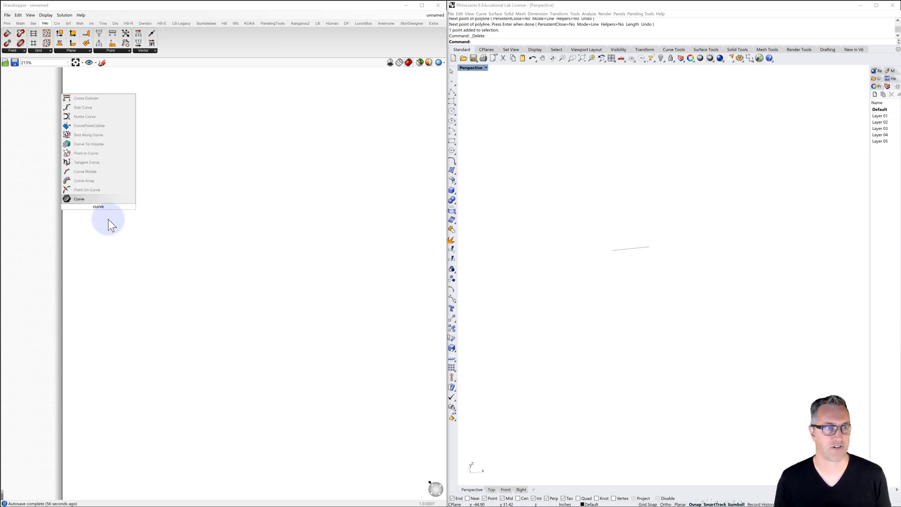
{"action": "left_click", "coordinate": [78, 198]}
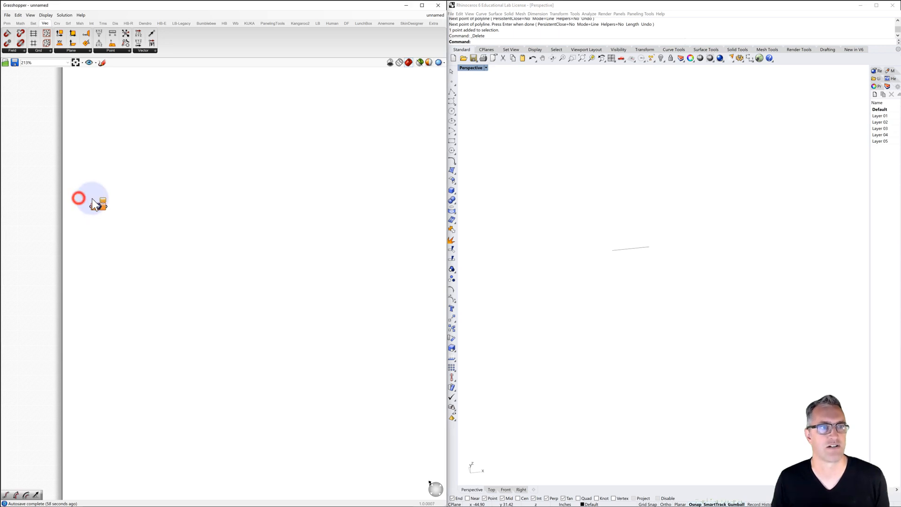
{"action": "right_click", "coordinate": [95, 207]}
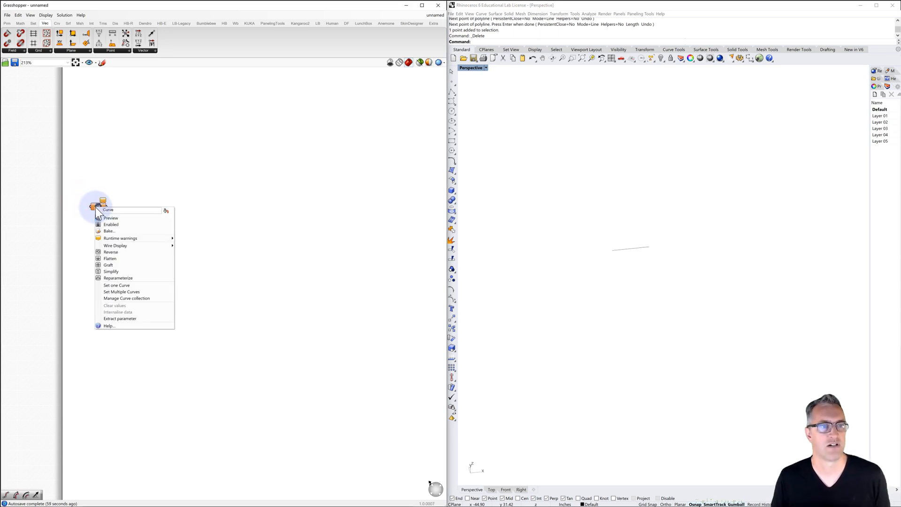
{"action": "left_click", "coordinate": [113, 285]}
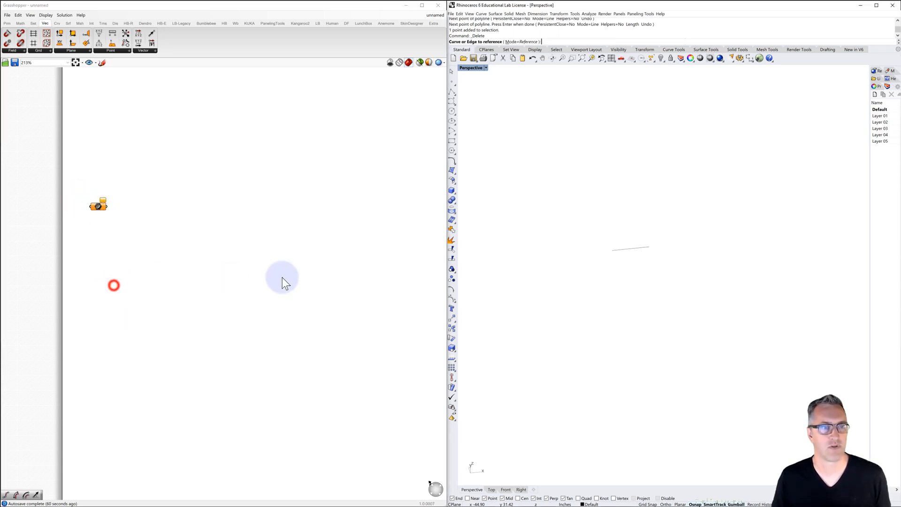
{"action": "left_click", "coordinate": [618, 248]}
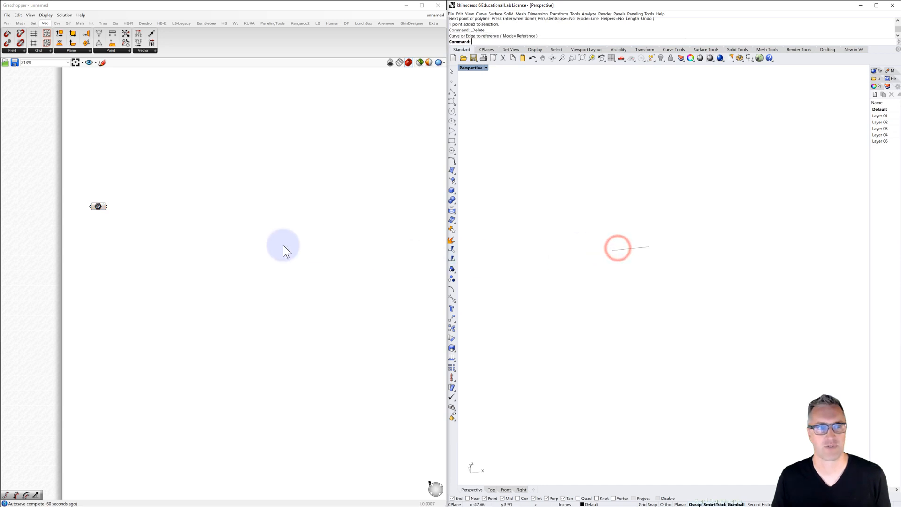
Hide the original 12-inch line in Rhino so only its Grasshopper preview is displayed
{"action": "left_click", "coordinate": [283, 245]}
{"action": "left_click", "coordinate": [627, 250]}
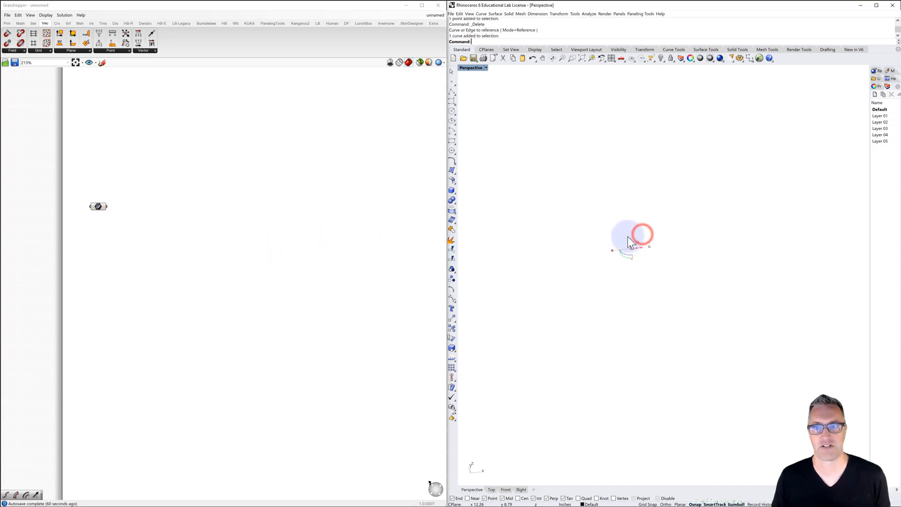
{"action": "left_click", "coordinate": [661, 58]}
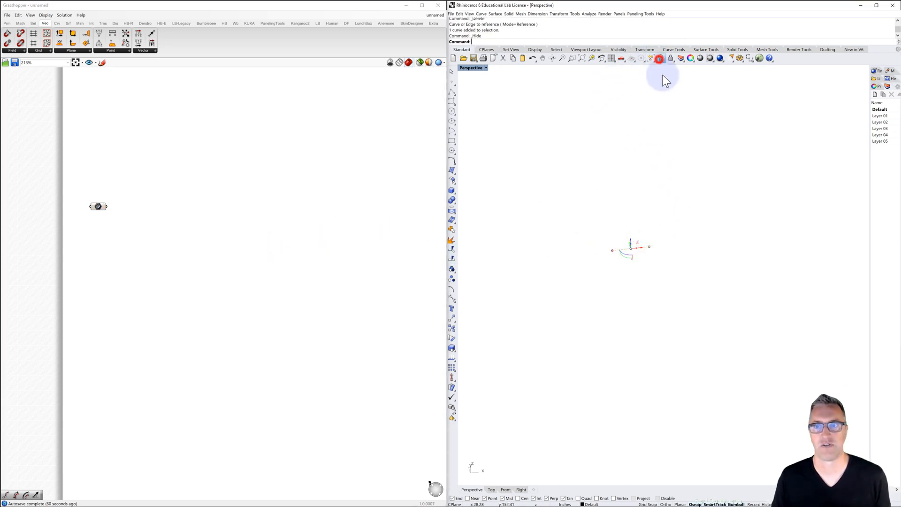
{"action": "left_click", "coordinate": [637, 162]}
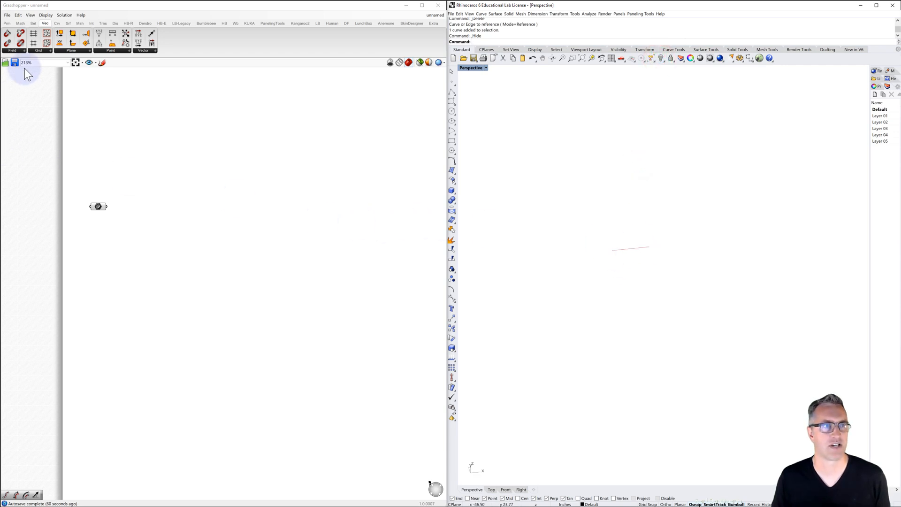
Place the utility component that labels components with their names on the canvas above the Curve parameter
{"action": "left_click", "coordinate": [7, 23]}
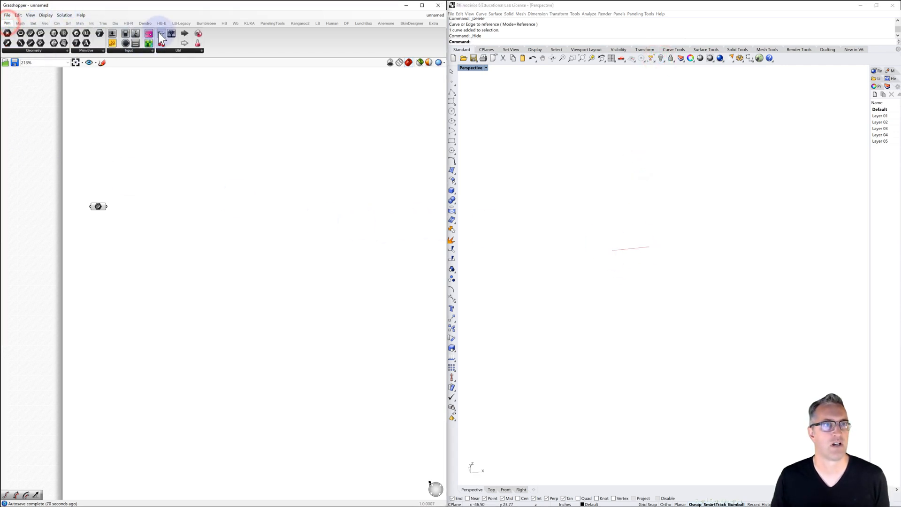
{"action": "left_click_drag", "start_coordinate": [160, 32], "coordinate": [110, 79]}
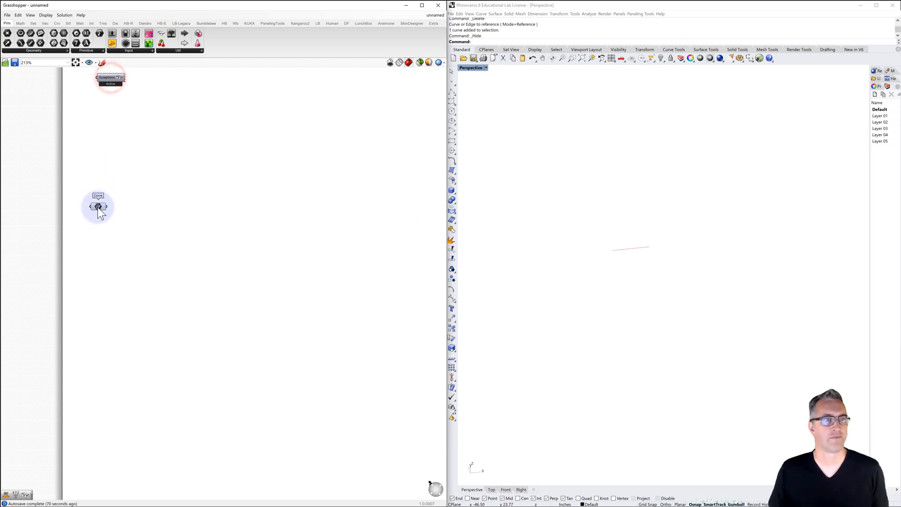
{"action": "scroll", "coordinate": [98, 208], "scroll_direction": "up", "scroll_amount": 2}
{"action": "right_click_drag", "start_coordinate": [143, 210], "coordinate": [135, 197]}
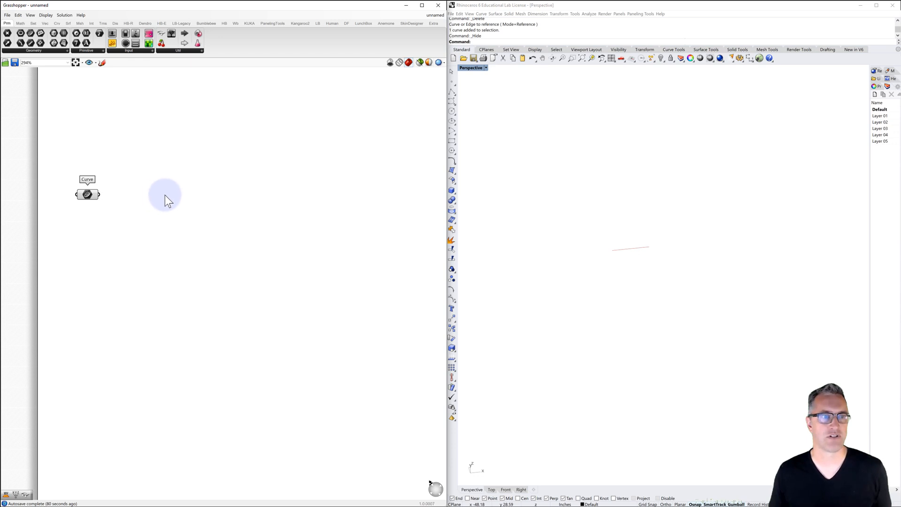
Add an End Points component beside the Curve parameter and connect the curve to its Curve input
{"action": "mouse_move", "coordinate": [85, 194]}
{"action": "left_mouse_down"}
{"action": "mouse_move", "coordinate": [229, 201]}
{"action": "mouse_move", "coordinate": [224, 215]}
{"action": "mouse_move", "coordinate": [106, 209]}
{"action": "mouse_move", "coordinate": [100, 202]}
{"action": "left_mouse_up"}
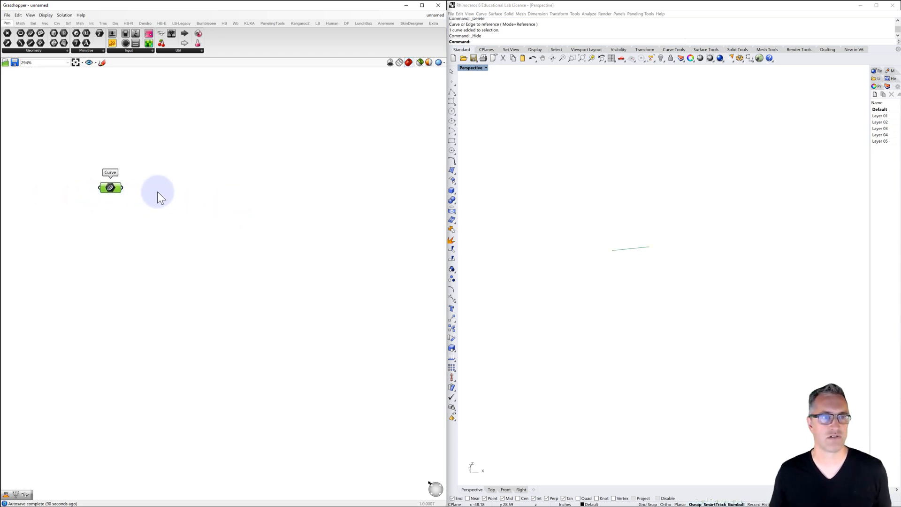
{"action": "double_click", "coordinate": [160, 191]}
{"action": "type", "text": "end"}
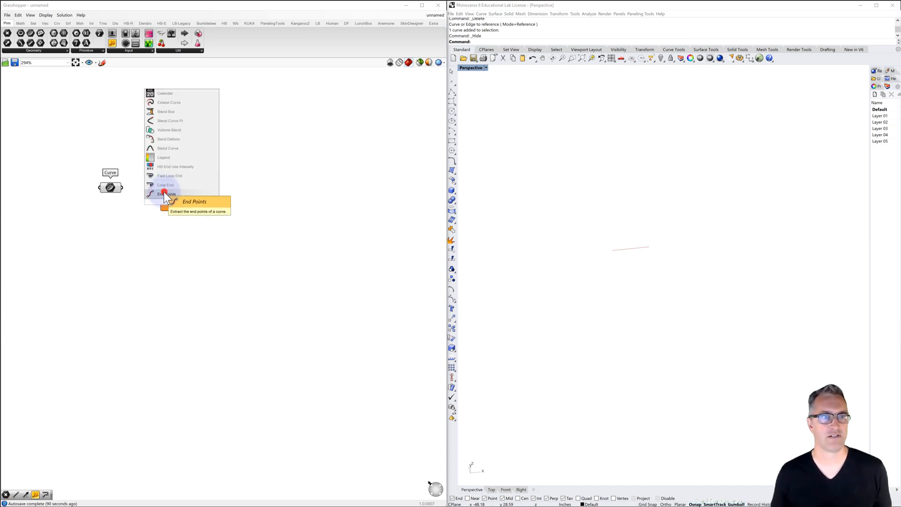
{"action": "left_click", "coordinate": [164, 193]}
{"action": "left_click_drag", "start_coordinate": [122, 187], "coordinate": [154, 185]}
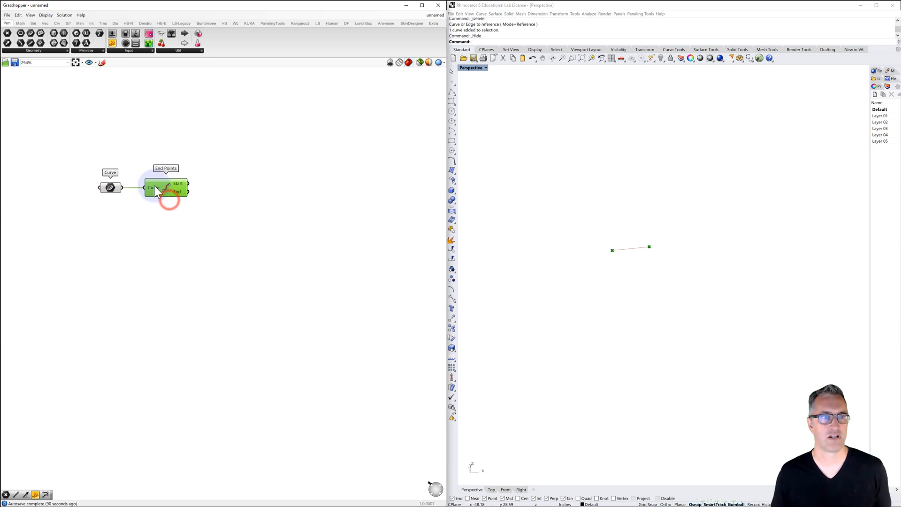
Add a Point parameter beside End Points and connect the End output to it
{"action": "double_click", "coordinate": [207, 192]}
{"action": "type", "text": "po"}
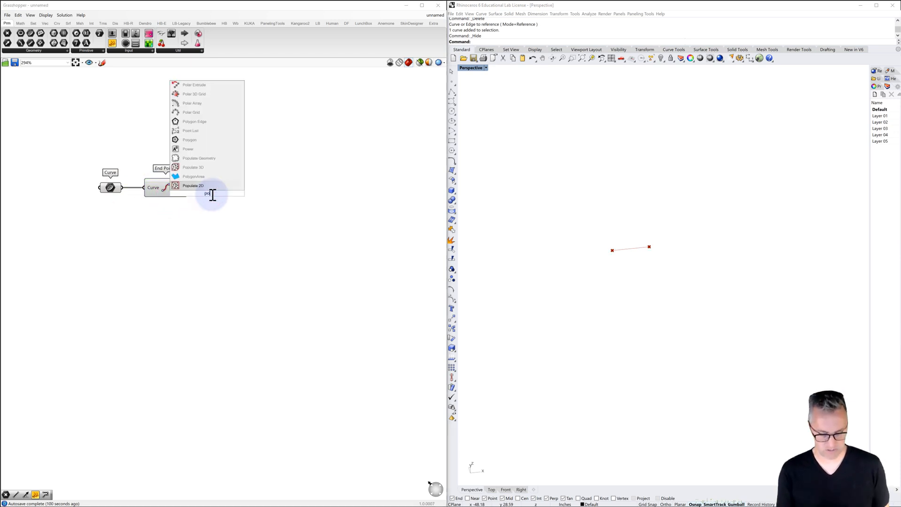
{"action": "type", "text": "int"}
{"action": "left_click", "coordinate": [189, 185]}
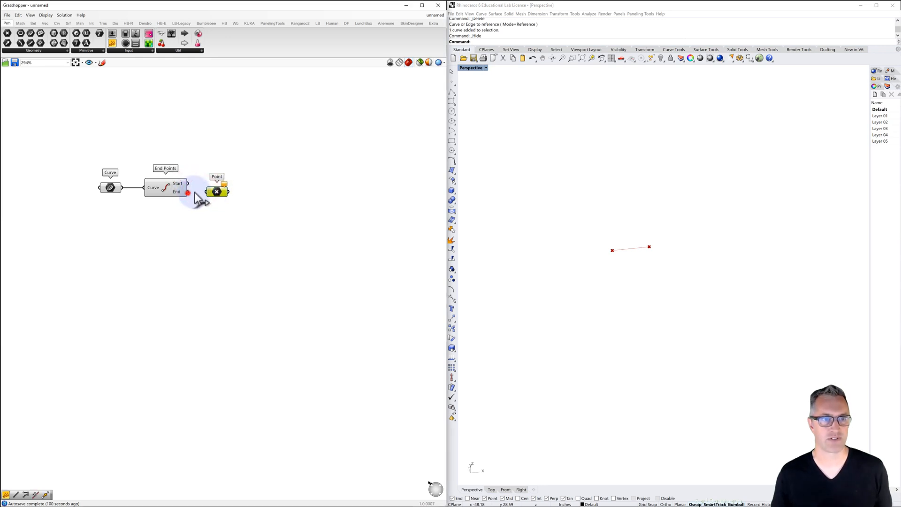
{"action": "left_click_drag", "start_coordinate": [188, 191], "coordinate": [206, 191]}
{"action": "left_click", "coordinate": [238, 156]}
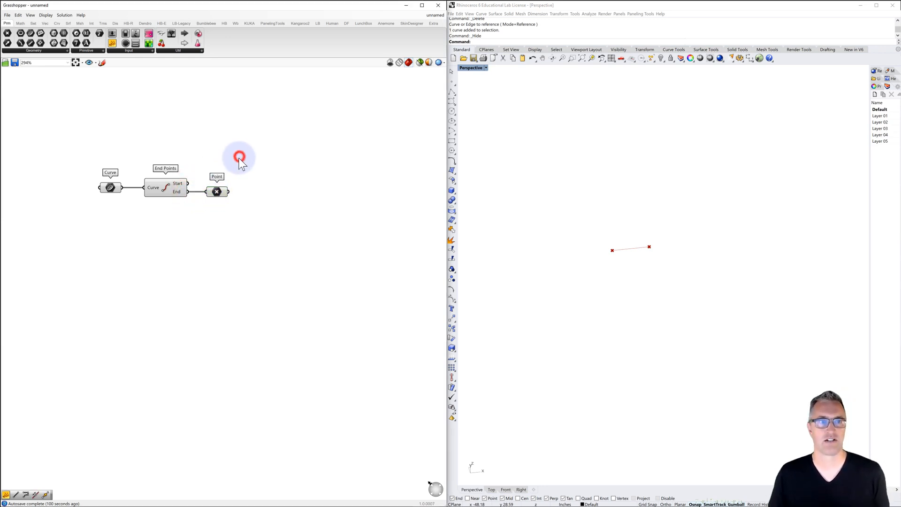
Turn off the End Points component's preview and check the location of the point held by the Point parameter
{"action": "left_click", "coordinate": [167, 188]}
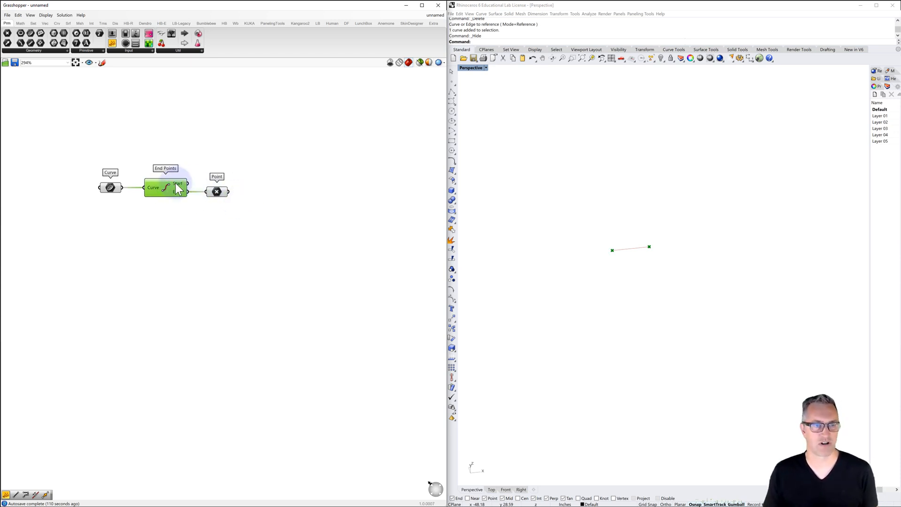
{"action": "key", "text": "ctrl+q"}
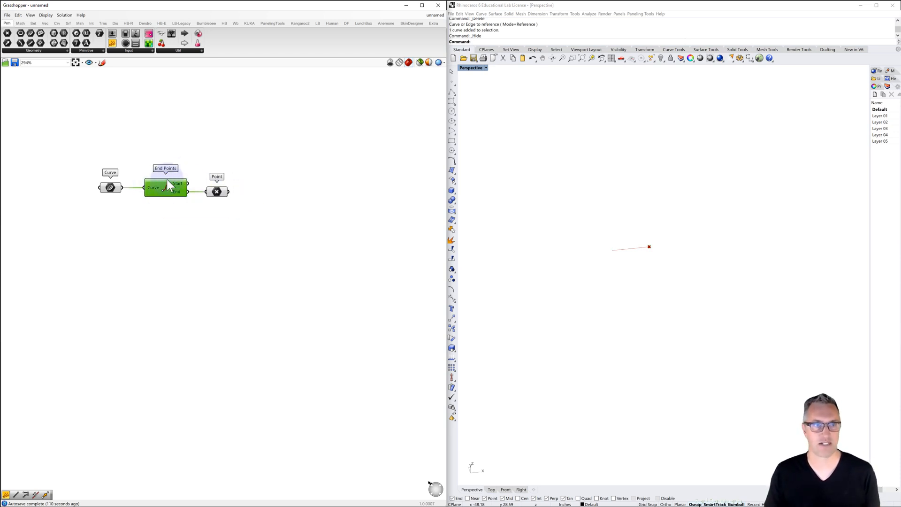
{"action": "left_click", "coordinate": [210, 150]}
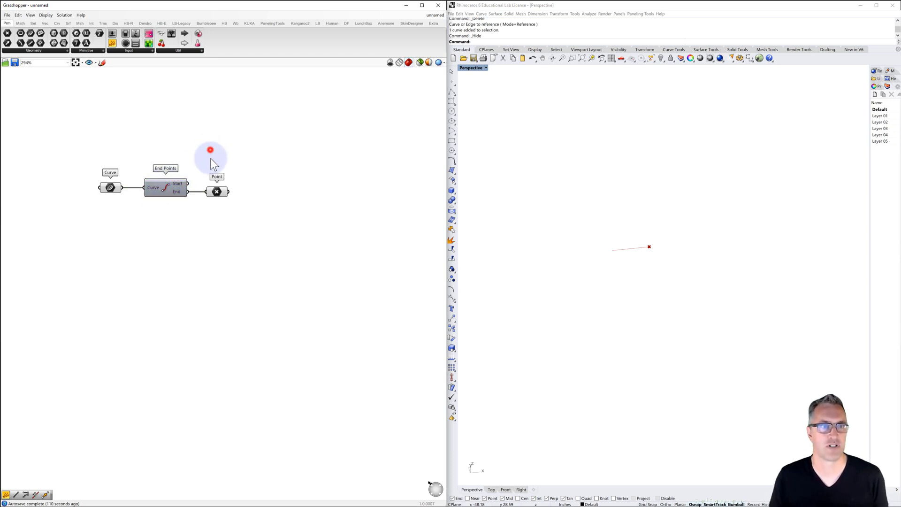
{"action": "left_click", "coordinate": [215, 191]}
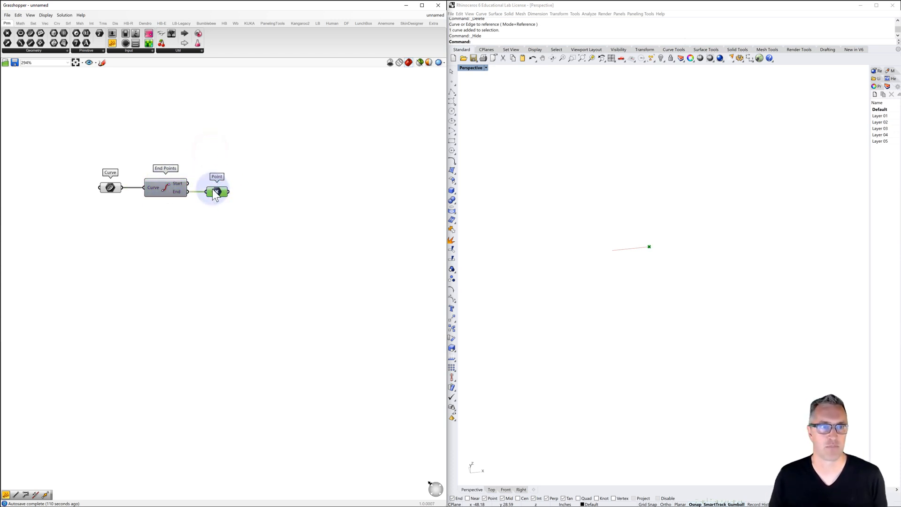
{"action": "left_click", "coordinate": [244, 180]}
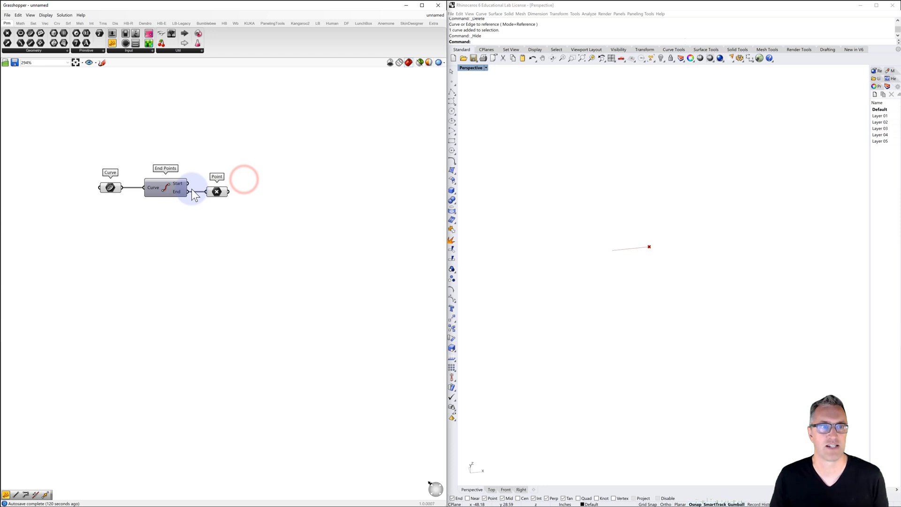
{"action": "left_click", "coordinate": [216, 192]}
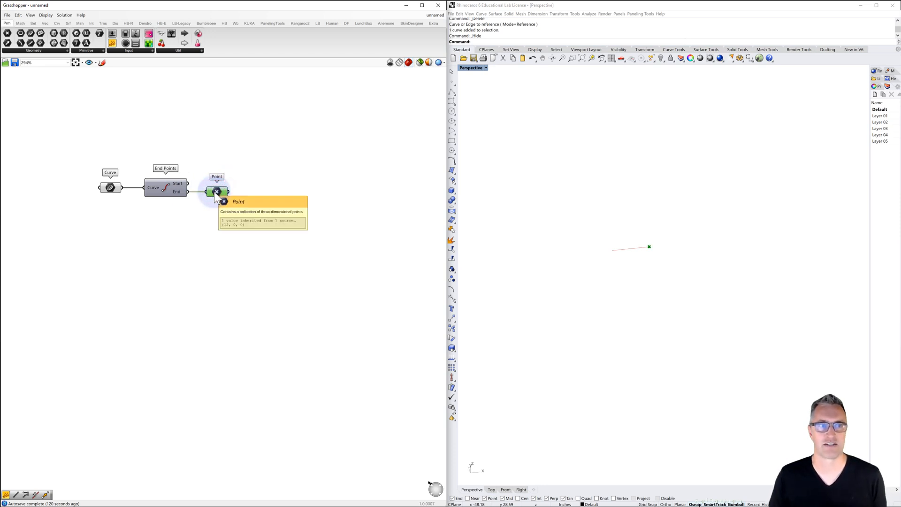
{"action": "mouse_move", "coordinate": [214, 192]}
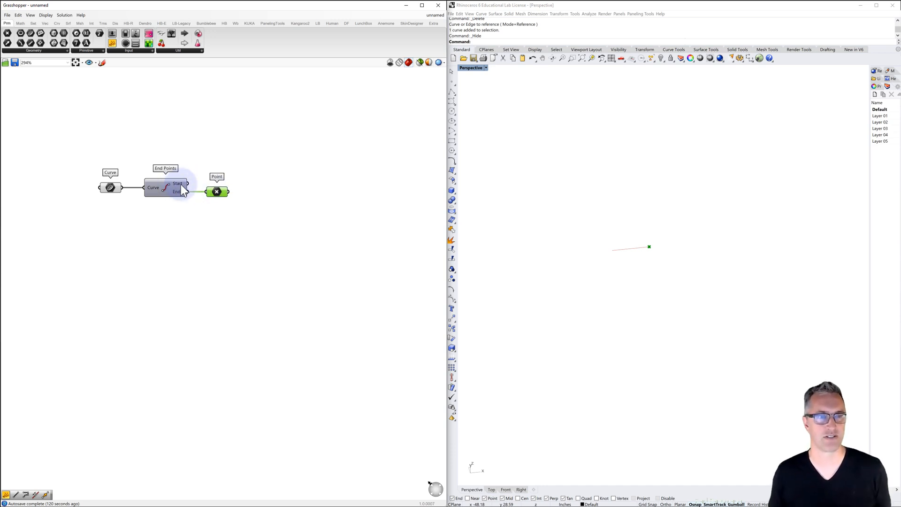
{"action": "left_click", "coordinate": [187, 150]}
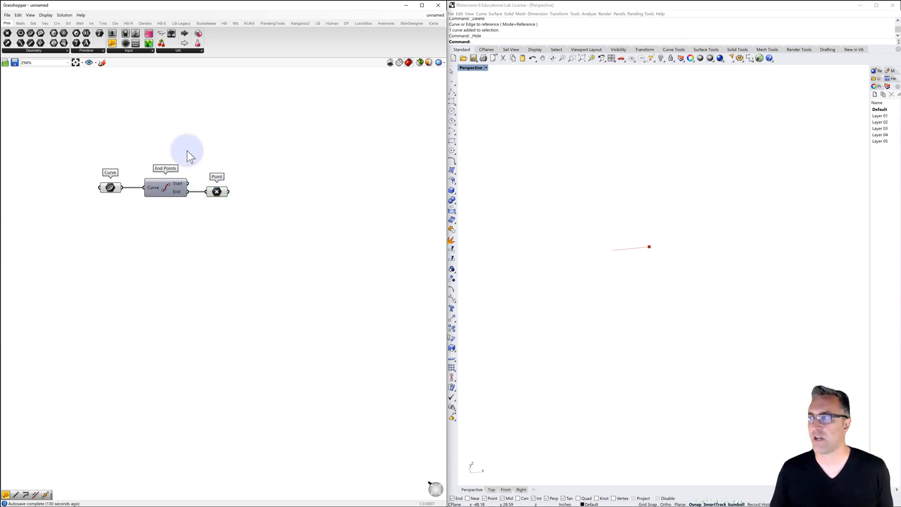
Add a Line SDL component beside the Point parameter
{"action": "double_click", "coordinate": [277, 194]}
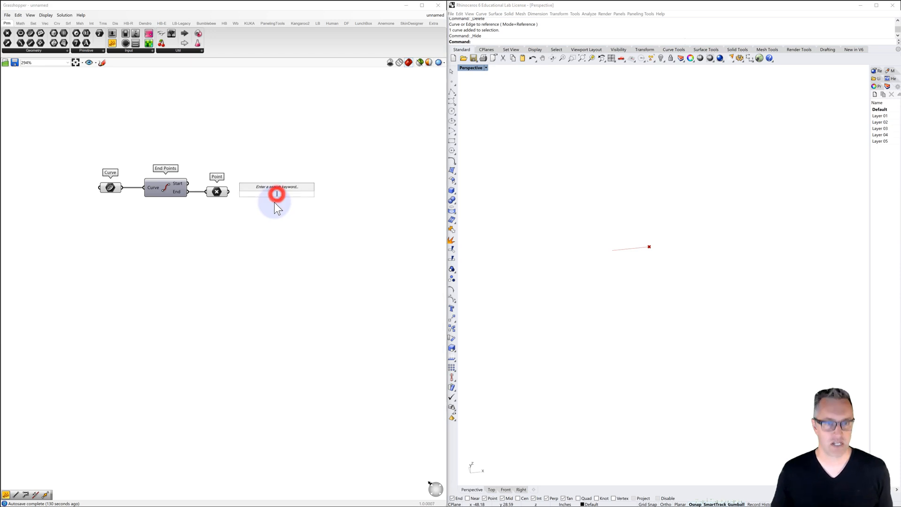
{"action": "type", "text": "line"}
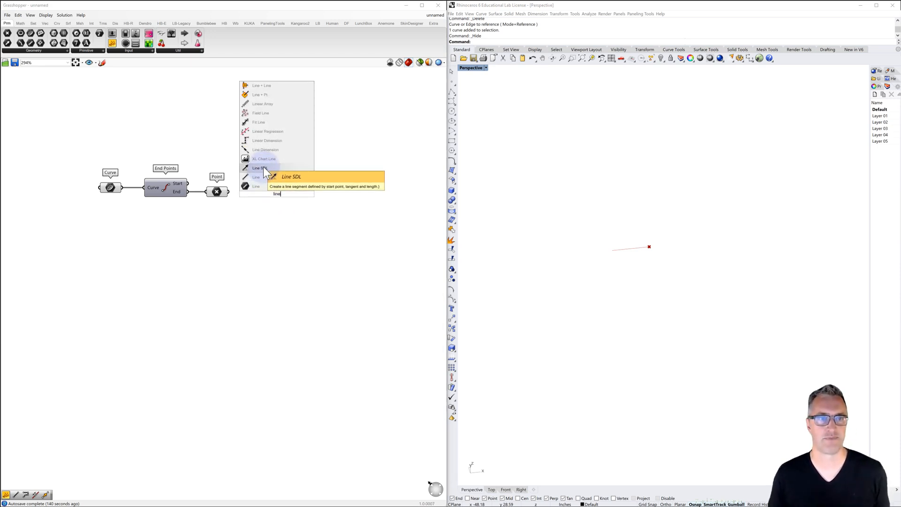
{"action": "left_click", "coordinate": [264, 168]}
{"action": "left_click", "coordinate": [266, 198]}
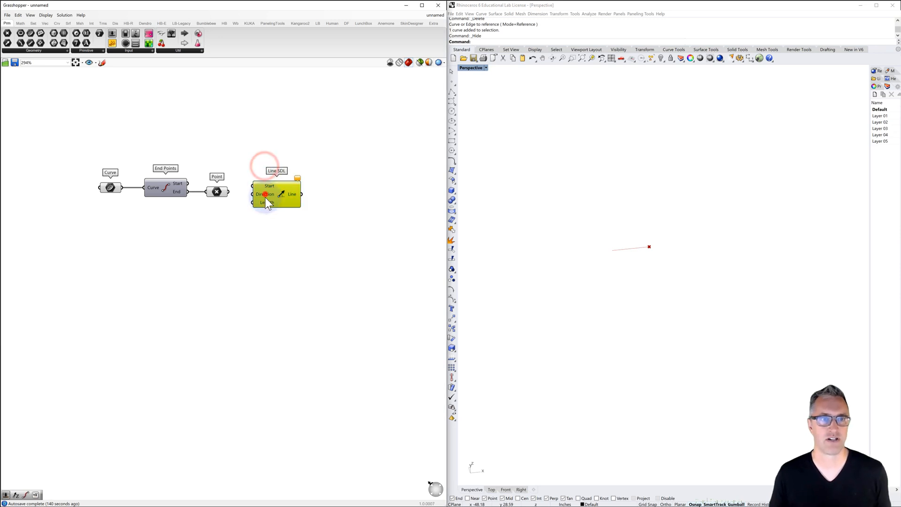
Connect the Point parameter to Line SDL's Start input and the Curve parameter to its Direction input, and check the line's direction
{"action": "left_click_drag", "start_coordinate": [229, 192], "coordinate": [270, 193]}
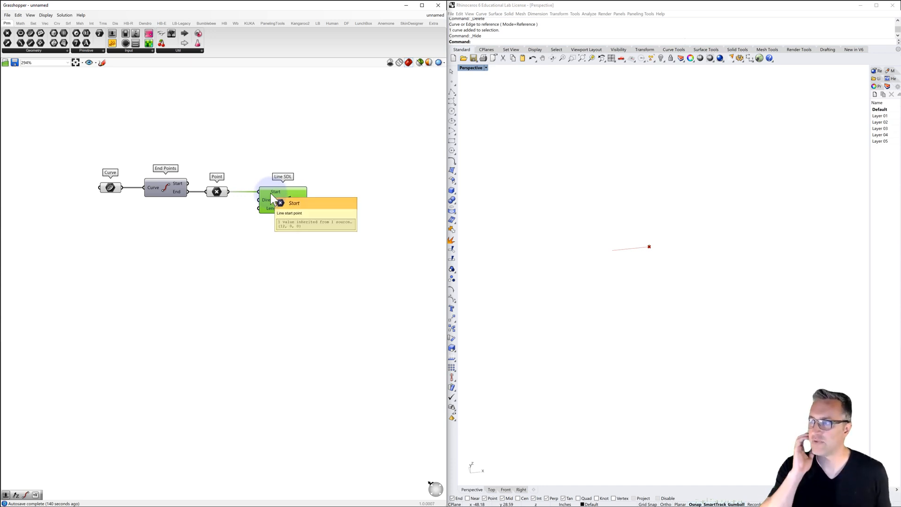
{"action": "left_click", "coordinate": [139, 212]}
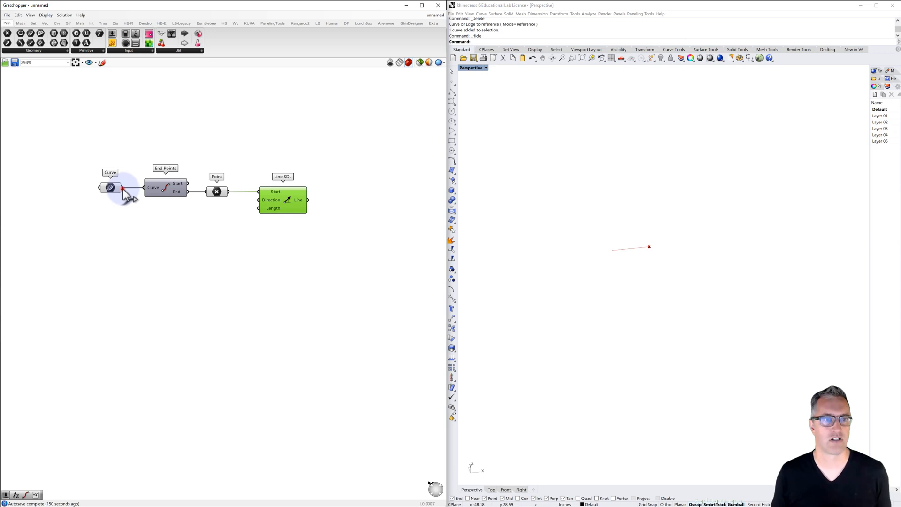
{"action": "left_click_drag", "start_coordinate": [123, 188], "coordinate": [260, 202]}
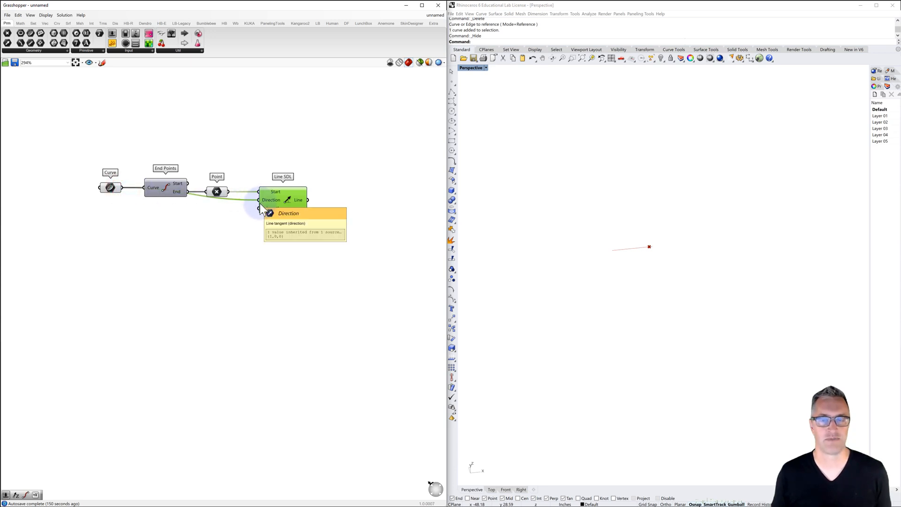
{"action": "scroll", "coordinate": [643, 248], "scroll_direction": "up", "scroll_amount": 10}
{"action": "scroll", "coordinate": [646, 249], "scroll_direction": "up", "scroll_amount": 3}
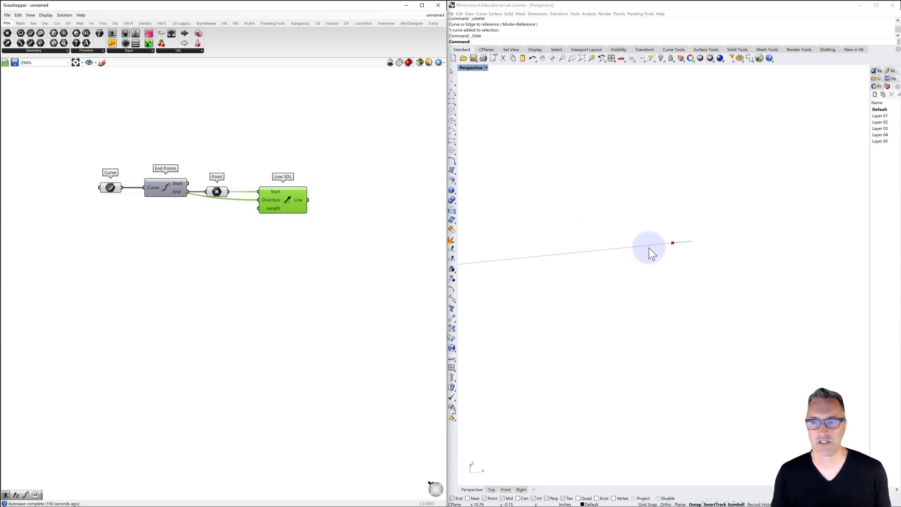
{"action": "scroll", "coordinate": [647, 247], "scroll_direction": "down", "scroll_amount": 3}
{"action": "scroll", "coordinate": [647, 252], "scroll_direction": "up", "scroll_amount": 3}
{"action": "right_click_drag", "start_coordinate": [643, 253], "coordinate": [661, 249], "text": "shift"}
Disconnect the Curve parameter from Line SDL's Direction input and inspect the line's default direction
{"action": "left_click_drag", "start_coordinate": [261, 202], "coordinate": [123, 189]}
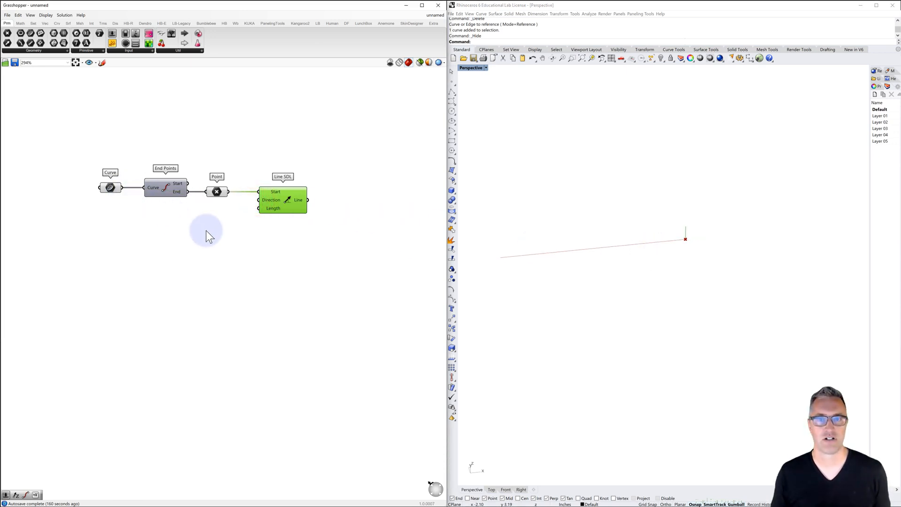
{"action": "left_click", "coordinate": [205, 230]}
{"action": "right_click_drag", "start_coordinate": [687, 232], "coordinate": [698, 239]}
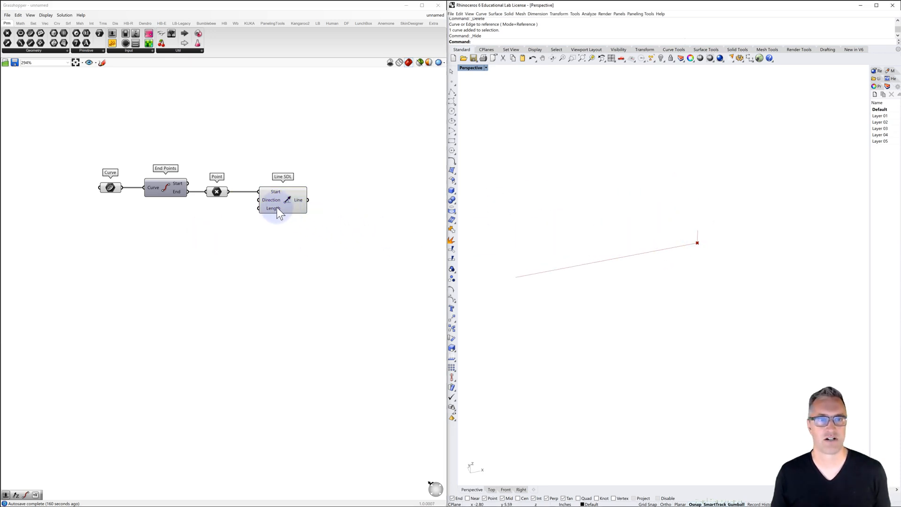
Add a panel containing 48, clear its title, and connect it to Line SDL's Length input
{"action": "double_click", "coordinate": [235, 215]}
{"action": "type", "text": "//4"}
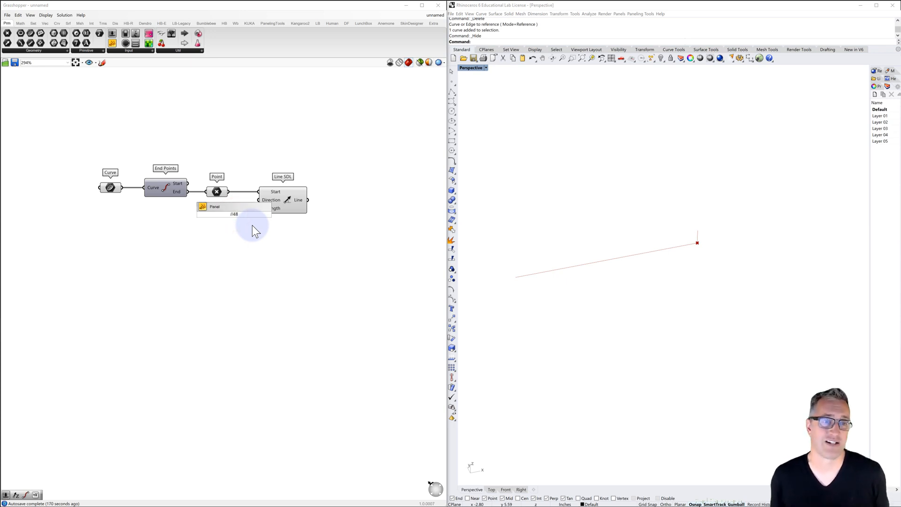
{"action": "type", "text": "8"}
{"action": "key", "text": "Return"}
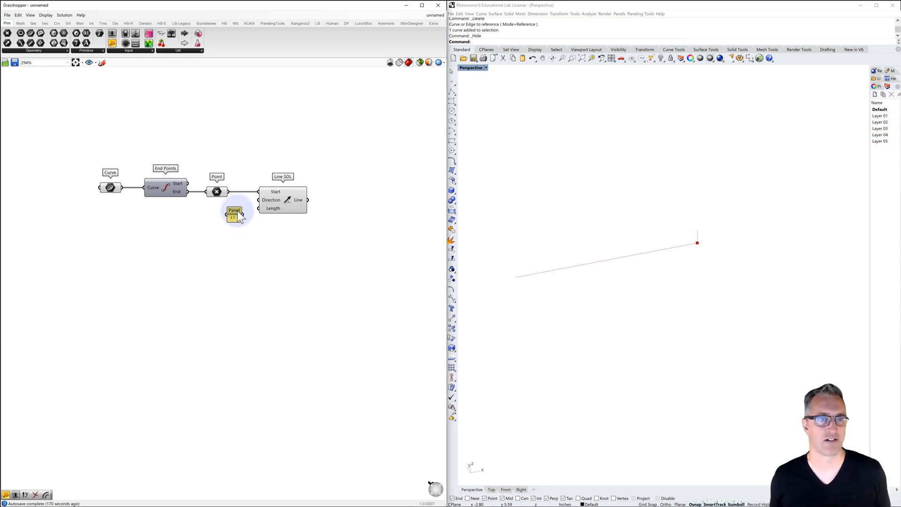
{"action": "right_click", "coordinate": [234, 211]}
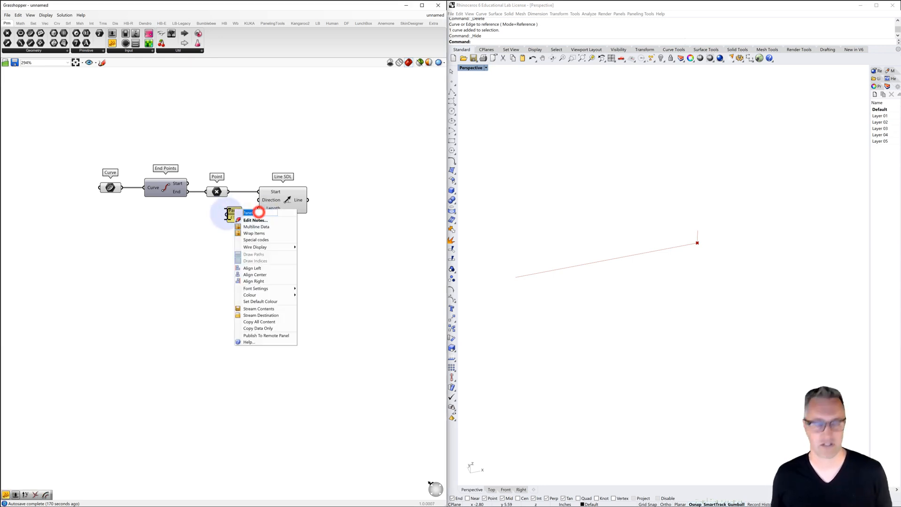
{"action": "left_click", "coordinate": [193, 243]}
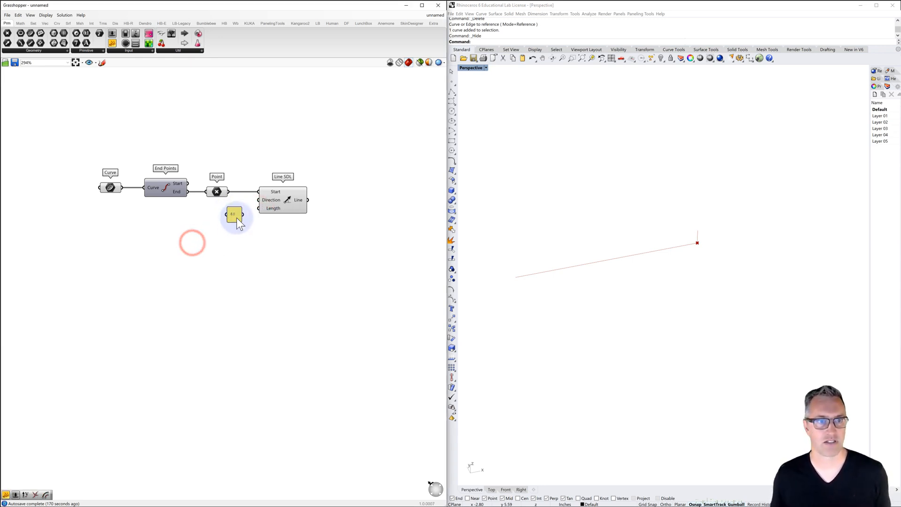
{"action": "left_click_drag", "start_coordinate": [239, 215], "coordinate": [258, 209]}
{"action": "scroll", "coordinate": [554, 301], "scroll_direction": "down", "scroll_amount": 3}
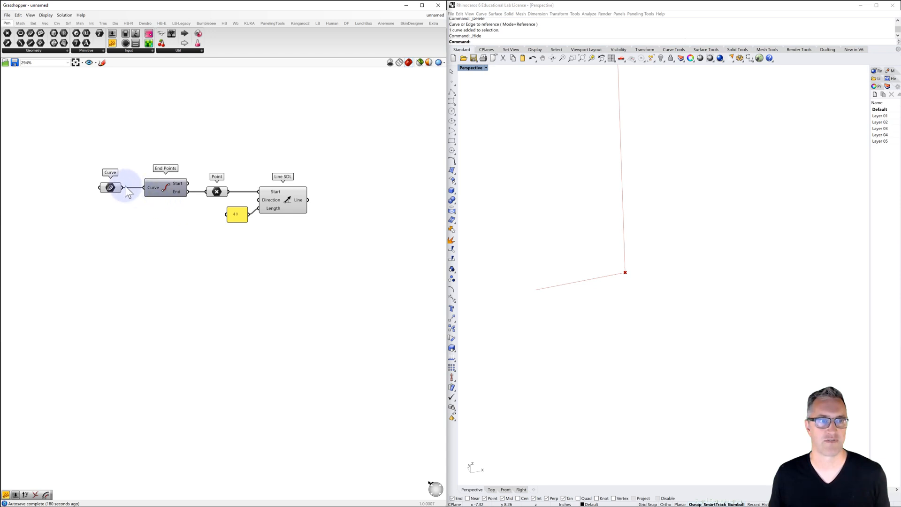
Connect the Curve parameter to Line SDL's Direction input so the new line follows the base line's direction
{"action": "left_click_drag", "start_coordinate": [122, 188], "coordinate": [259, 202]}
{"action": "scroll", "coordinate": [609, 278], "scroll_direction": "down", "scroll_amount": 6}
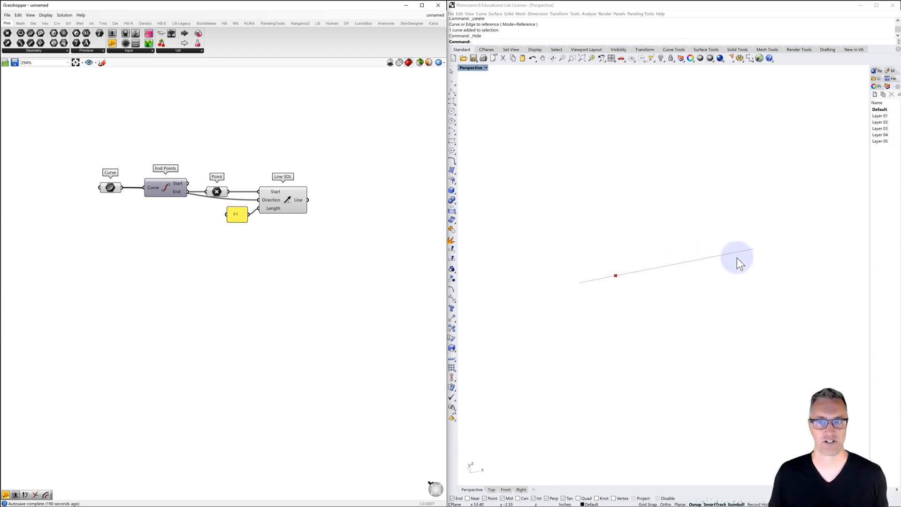
{"action": "right_click_drag", "start_coordinate": [736, 257], "coordinate": [688, 254], "text": "shift"}
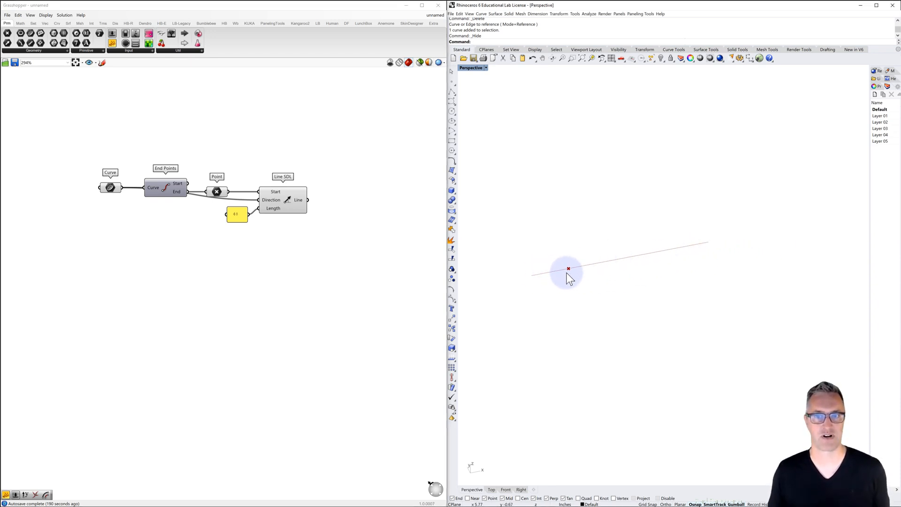
Turn off the preview of the Point parameter between End Points and Line SDL
{"action": "left_click", "coordinate": [216, 191]}
{"action": "key", "text": "ctrl+q"}
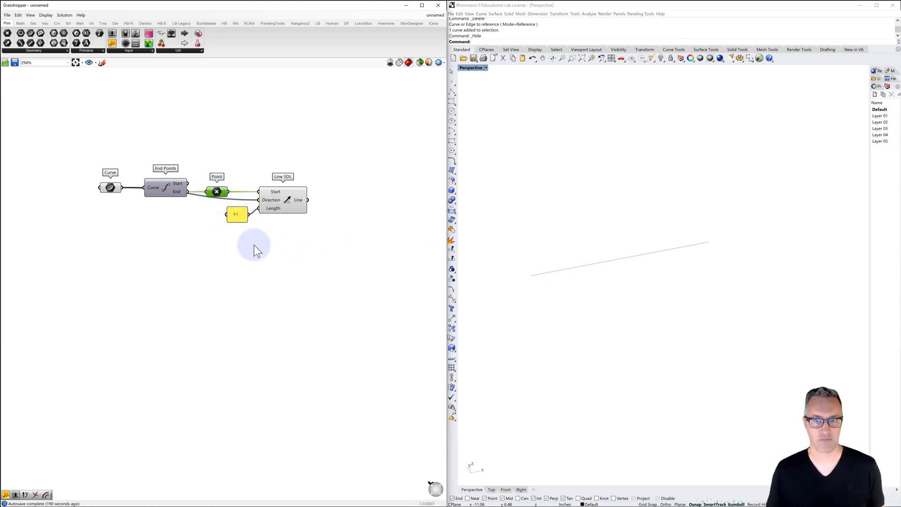
{"action": "left_click", "coordinate": [284, 249]}
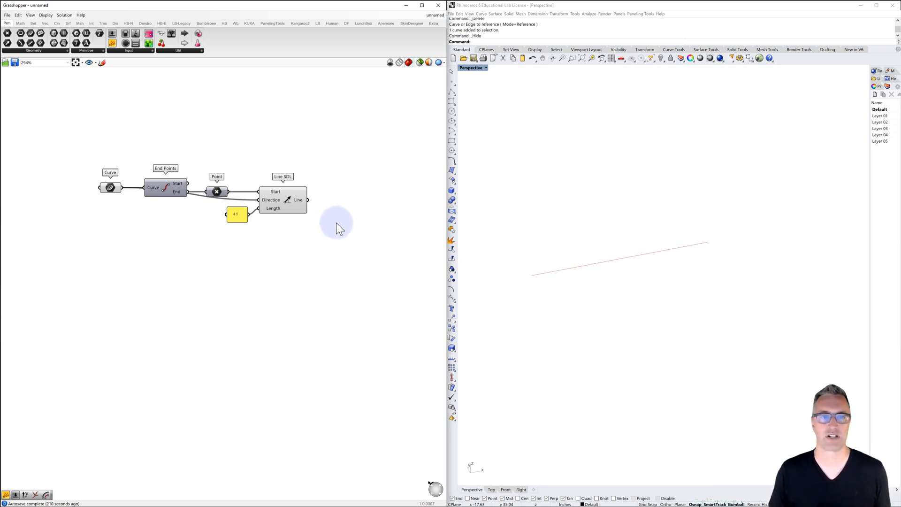
Duplicate the End Points and Point pair after Line SDL and connect the Line output to the copied Curve input
{"action": "left_click_drag", "start_coordinate": [230, 163], "coordinate": [168, 216]}
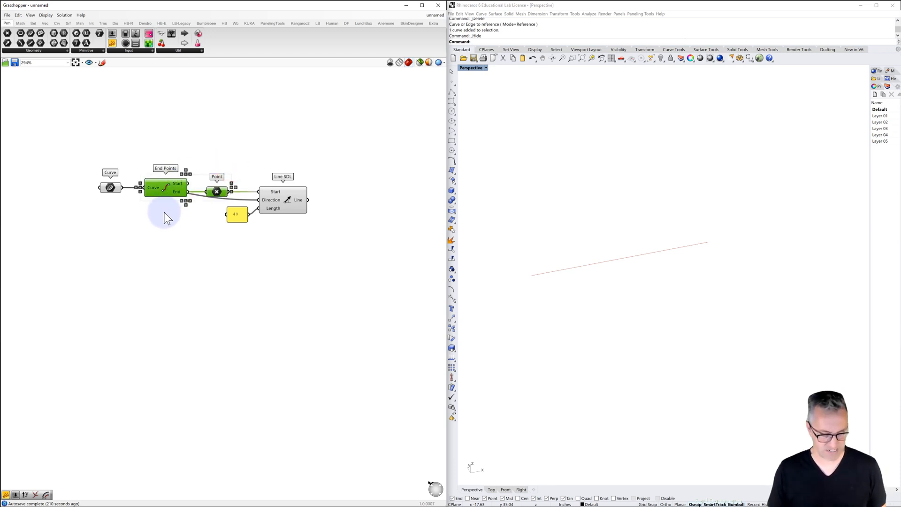
{"action": "left_click_drag", "start_coordinate": [218, 195], "coordinate": [400, 210], "text": "alt"}
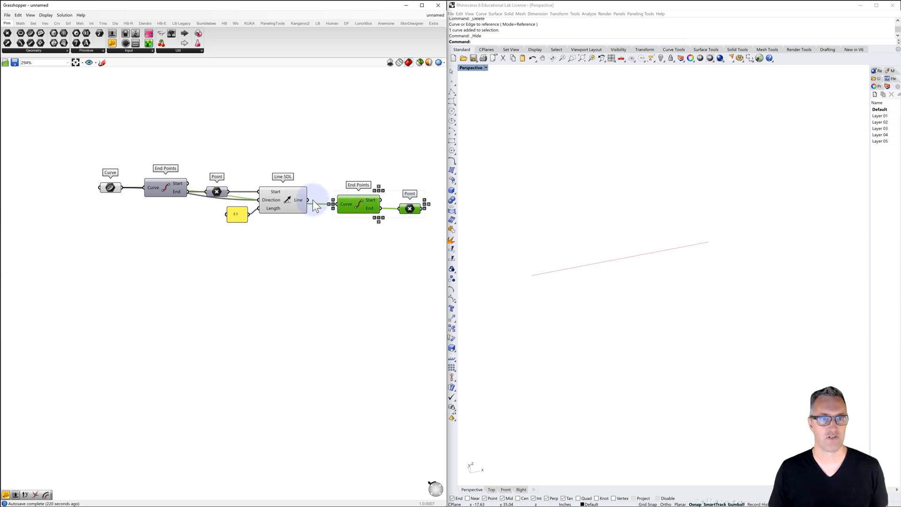
{"action": "left_click_drag", "start_coordinate": [313, 200], "coordinate": [333, 204]}
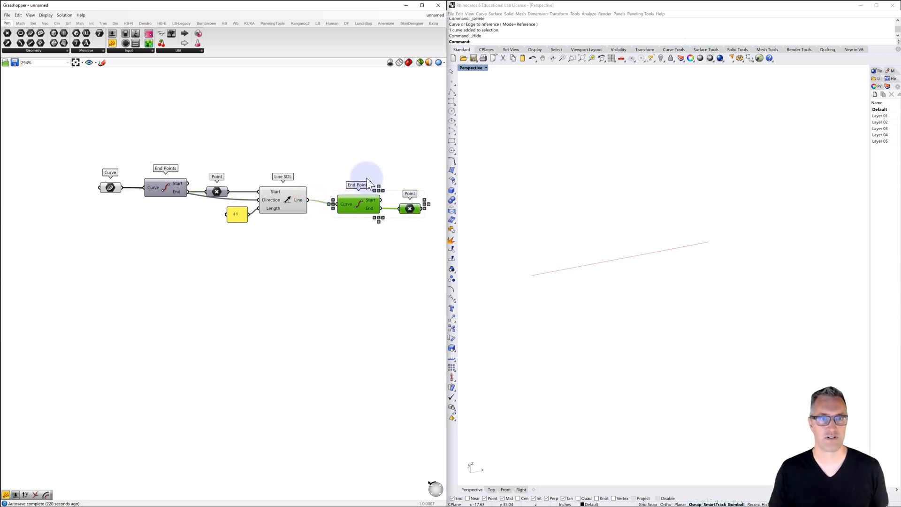
{"action": "left_click", "coordinate": [367, 158]}
Turn on the preview of the duplicated Point parameter at the end of the definition
{"action": "right_click", "coordinate": [409, 208]}
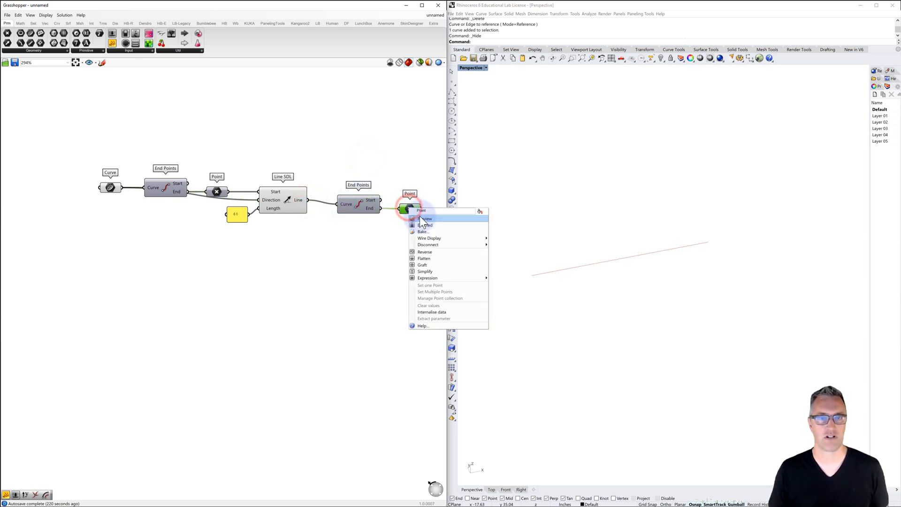
{"action": "left_click", "coordinate": [423, 217]}
{"action": "right_click_drag", "start_coordinate": [342, 251], "coordinate": [319, 242]}
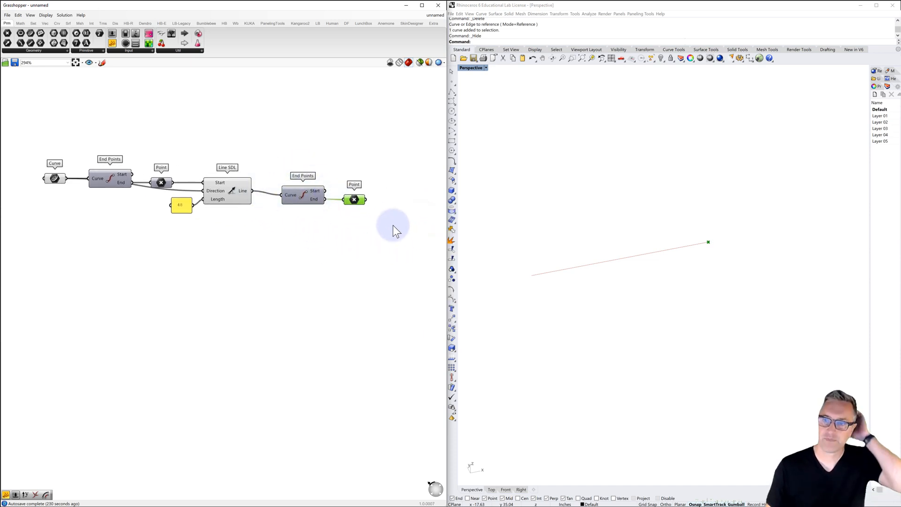
{"action": "left_click", "coordinate": [354, 223]}
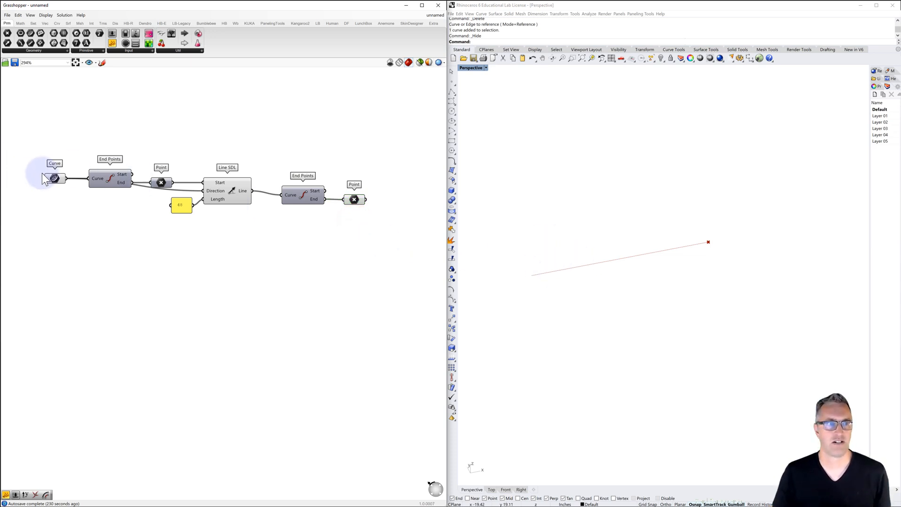
Highlight the Curve parameter and the Line SDL component in turn to examine their segments in the viewport
{"action": "left_click", "coordinate": [52, 178]}
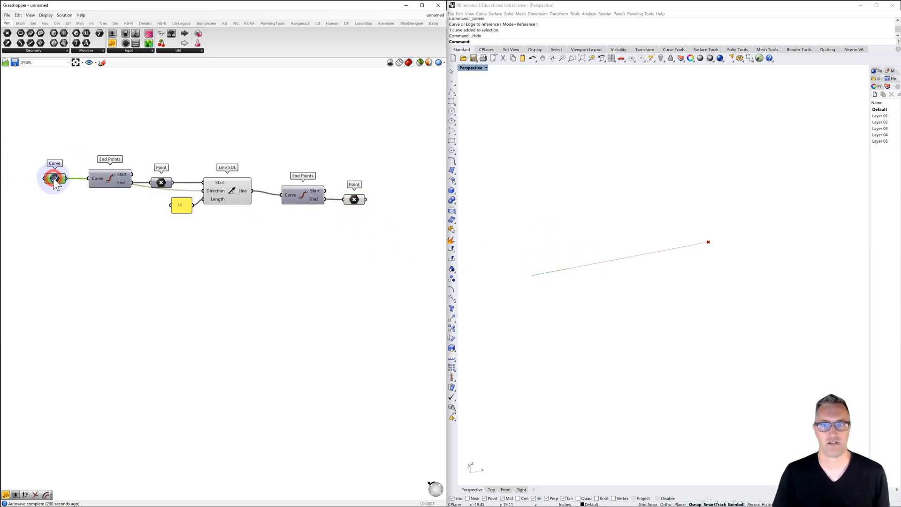
{"action": "left_click", "coordinate": [232, 195]}
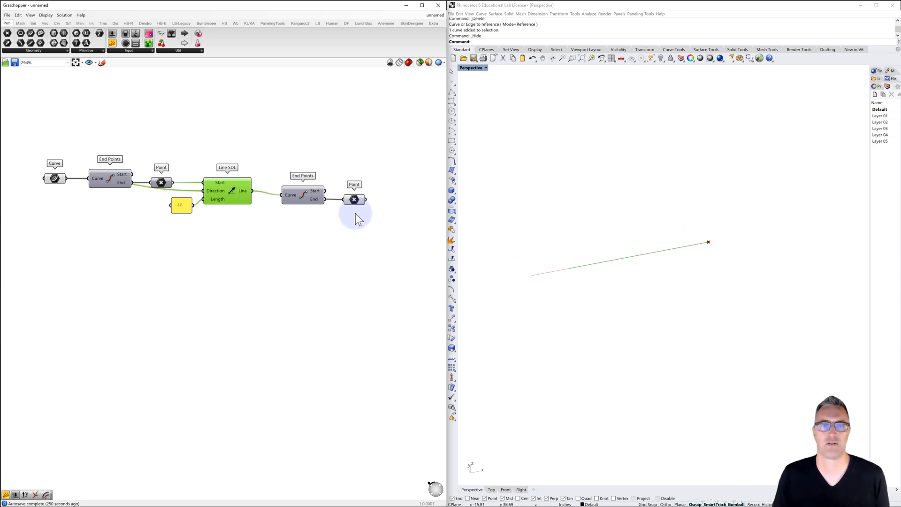
{"action": "right_click_drag", "start_coordinate": [375, 215], "coordinate": [301, 225]}
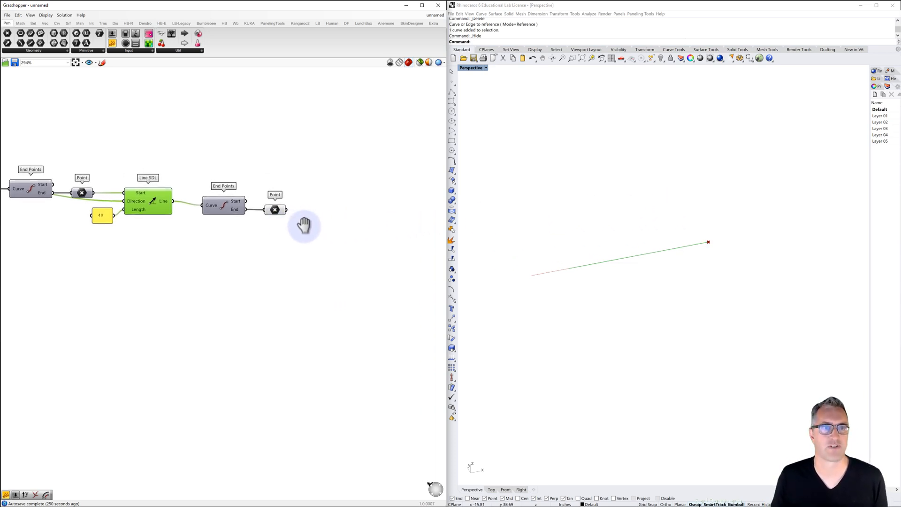
{"action": "left_click", "coordinate": [305, 200]}
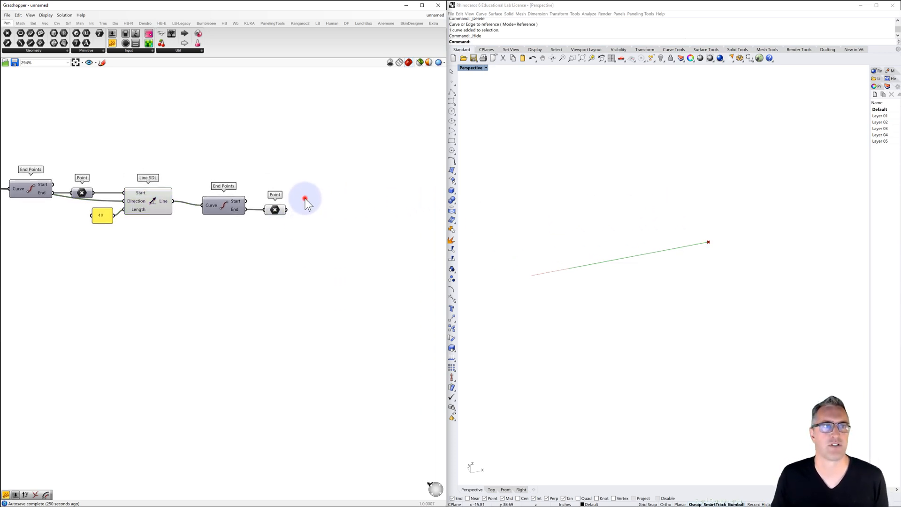
Add a Point Polar component after the second Point parameter, leaving space between them
{"action": "left_click", "coordinate": [42, 24]}
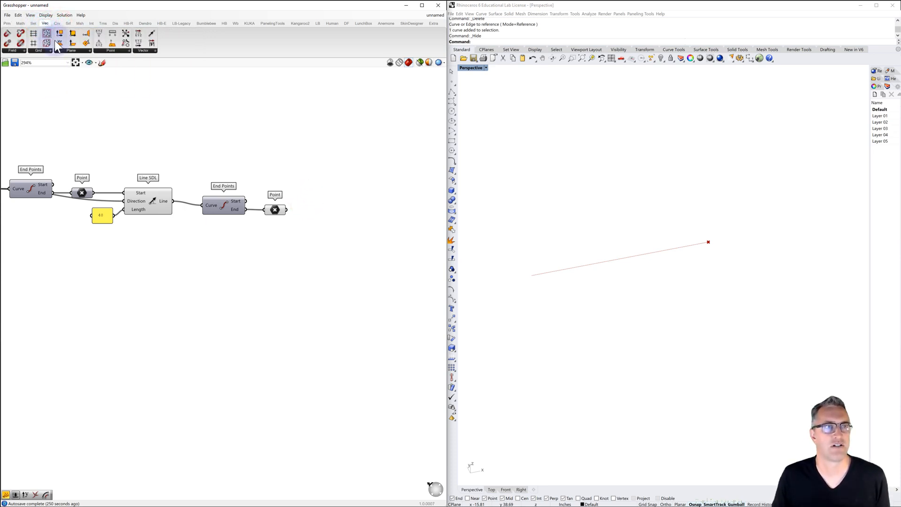
{"action": "left_click", "coordinate": [107, 50]}
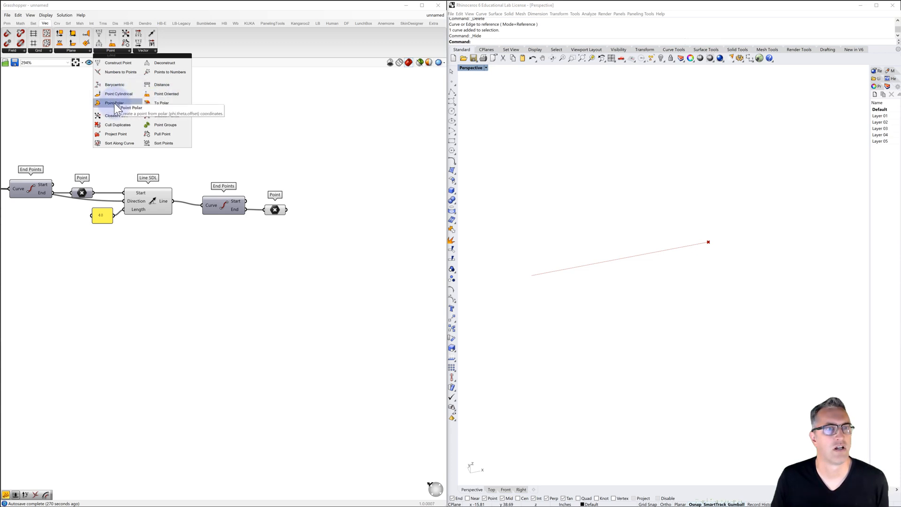
{"action": "left_click_drag", "start_coordinate": [114, 103], "coordinate": [353, 212]}
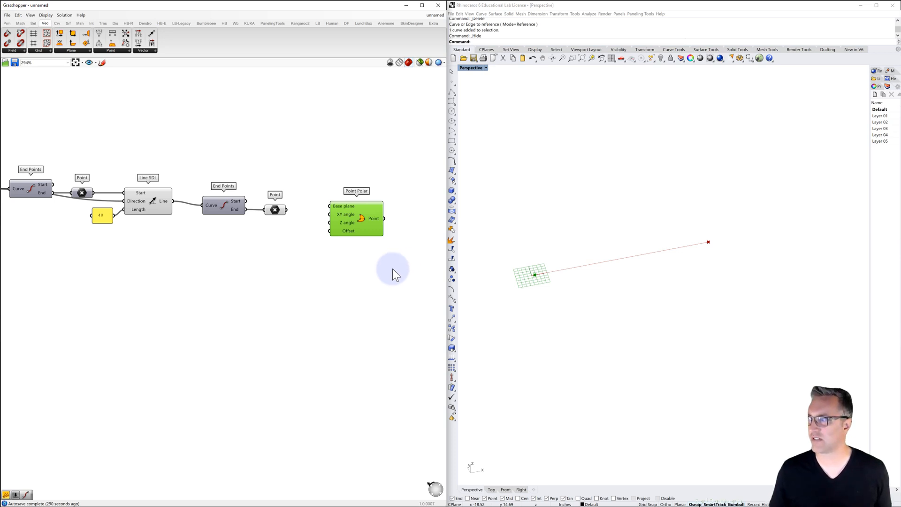
{"action": "right_click_drag", "start_coordinate": [396, 271], "coordinate": [342, 254]}
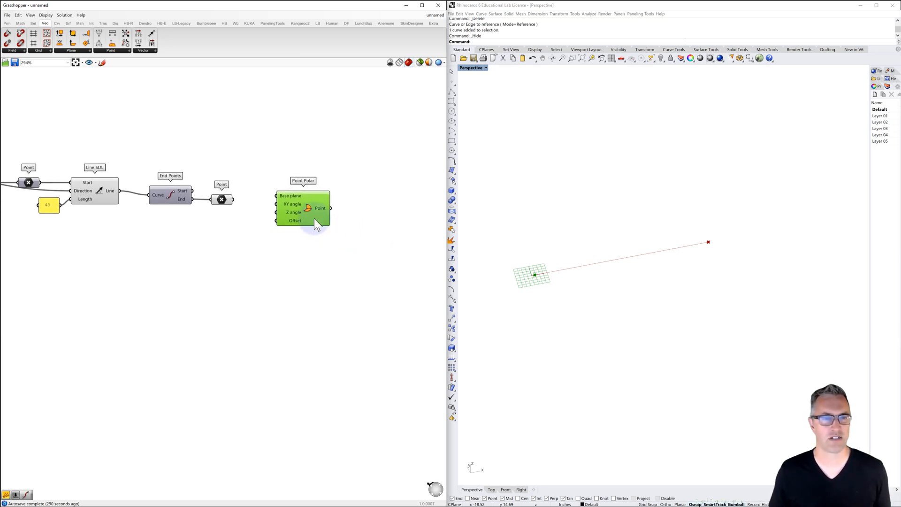
{"action": "left_click_drag", "start_coordinate": [314, 218], "coordinate": [361, 224]}
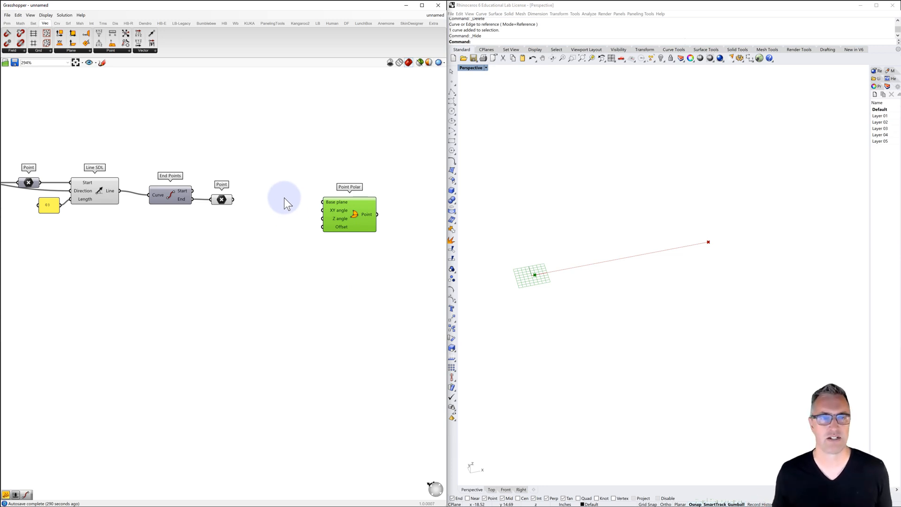
Connect the second Point parameter to Point Polar's Base plane input and check the resulting point near the line's end
{"action": "left_click", "coordinate": [223, 199]}
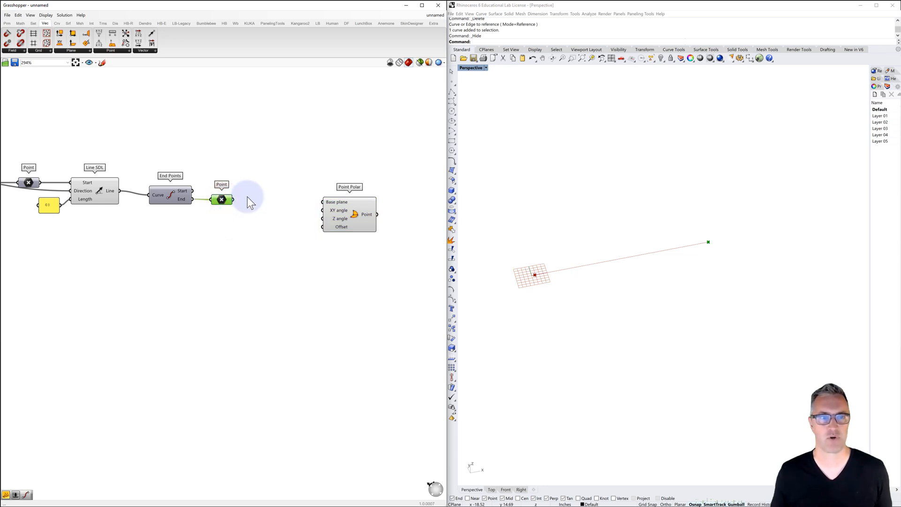
{"action": "left_click_drag", "start_coordinate": [233, 201], "coordinate": [322, 202]}
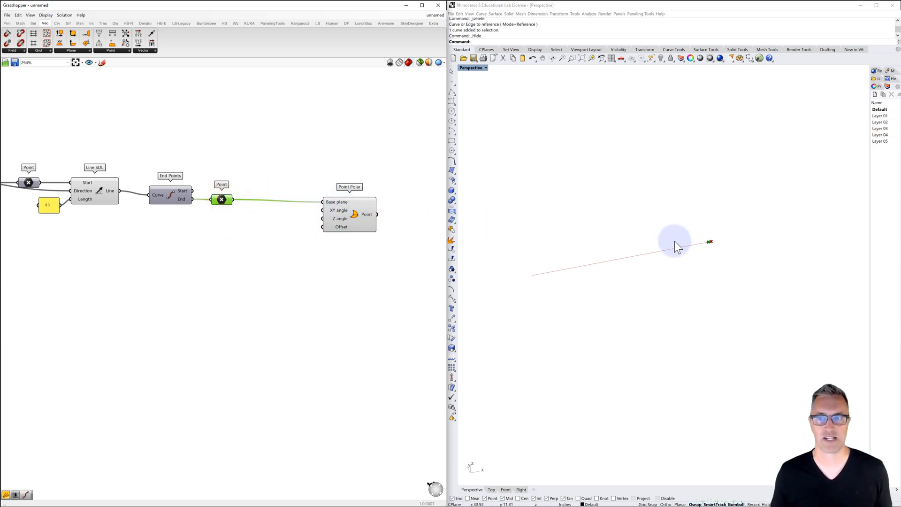
{"action": "right_click_drag", "start_coordinate": [711, 252], "coordinate": [756, 243]}
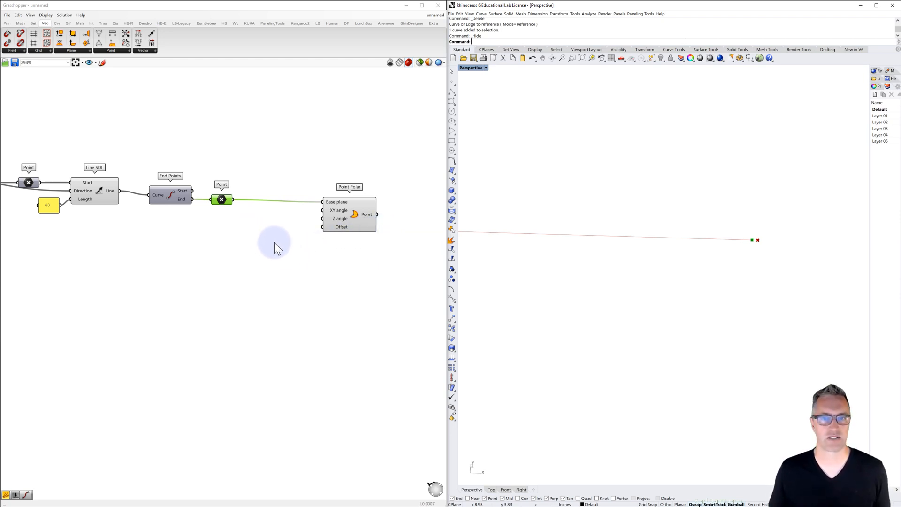
{"action": "scroll", "coordinate": [604, 266], "scroll_direction": "down", "scroll_amount": 10}
{"action": "scroll", "coordinate": [603, 266], "scroll_direction": "up", "scroll_amount": 6}
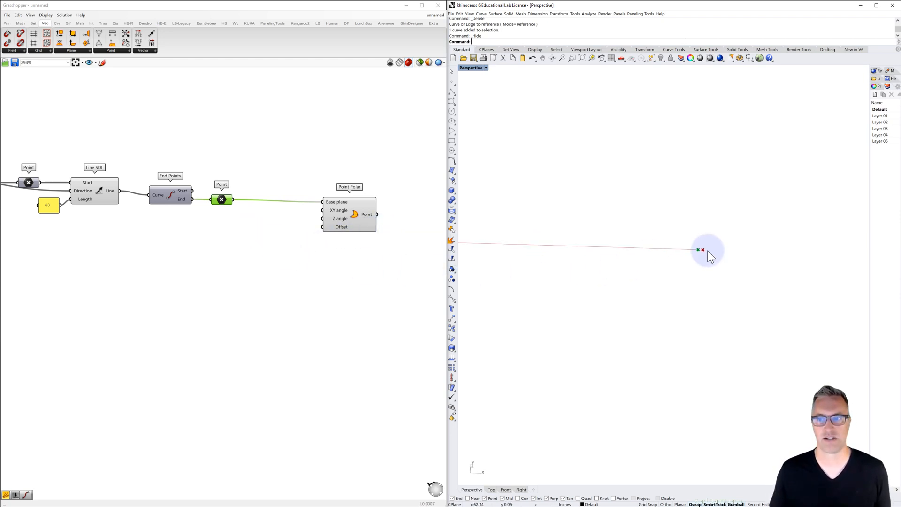
{"action": "scroll", "coordinate": [708, 250], "scroll_direction": "up", "scroll_amount": 4}
{"action": "double_click", "coordinate": [254, 225]}
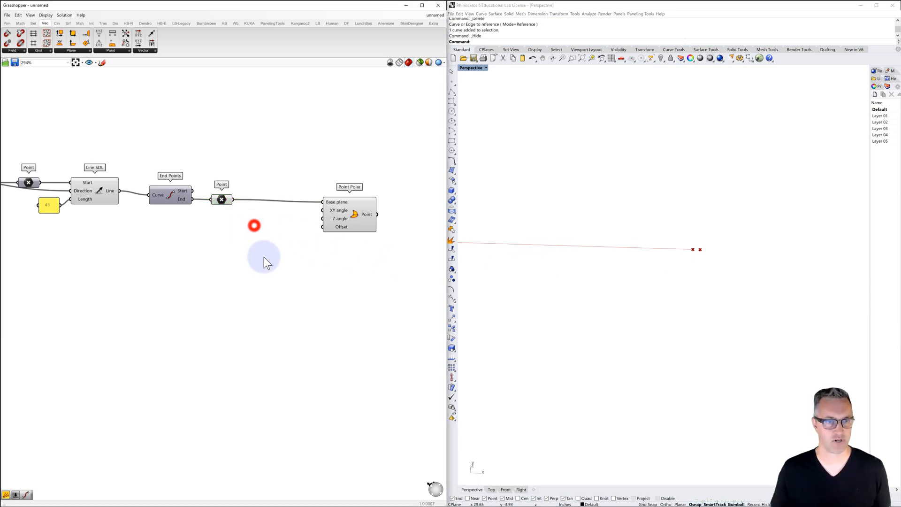
Add an XY Plane component below the second Point parameter, connect that point to its Origin input, and move Point Polar farther along
{"action": "type", "text": "xy"}
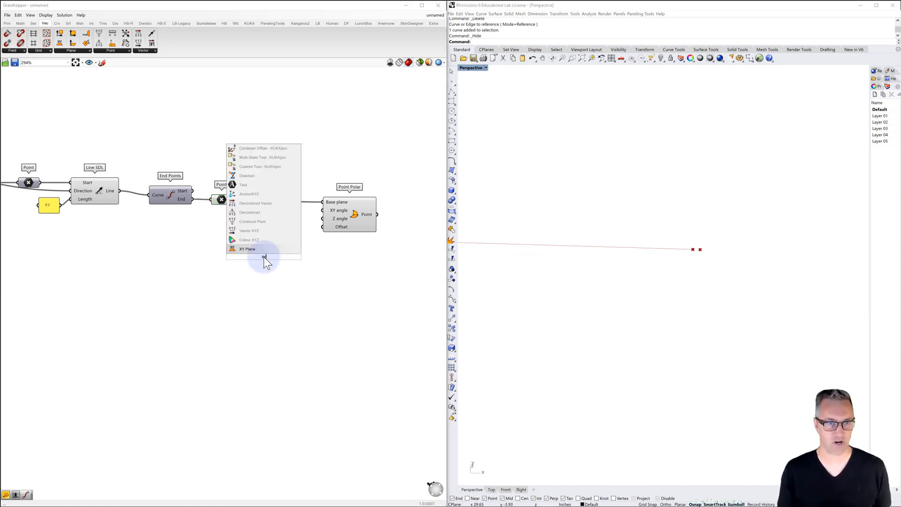
{"action": "key", "text": "Return"}
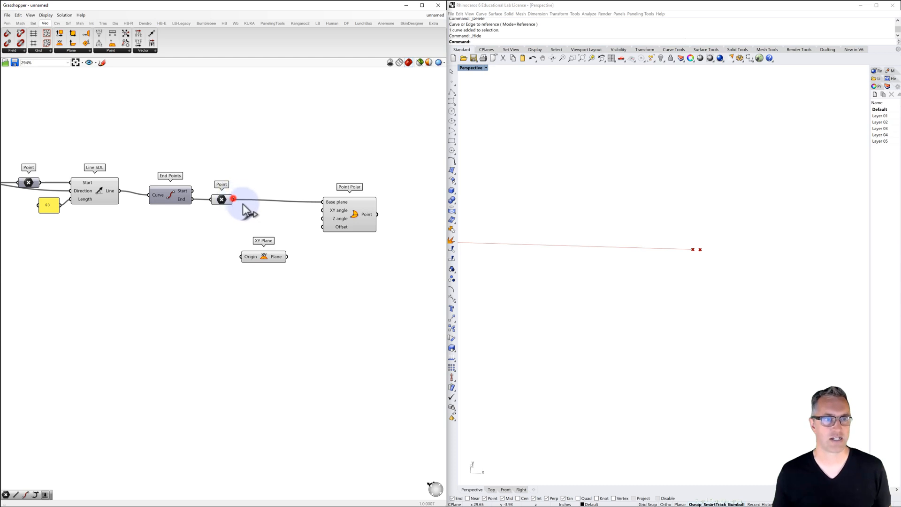
{"action": "left_click_drag", "start_coordinate": [243, 204], "coordinate": [240, 257]}
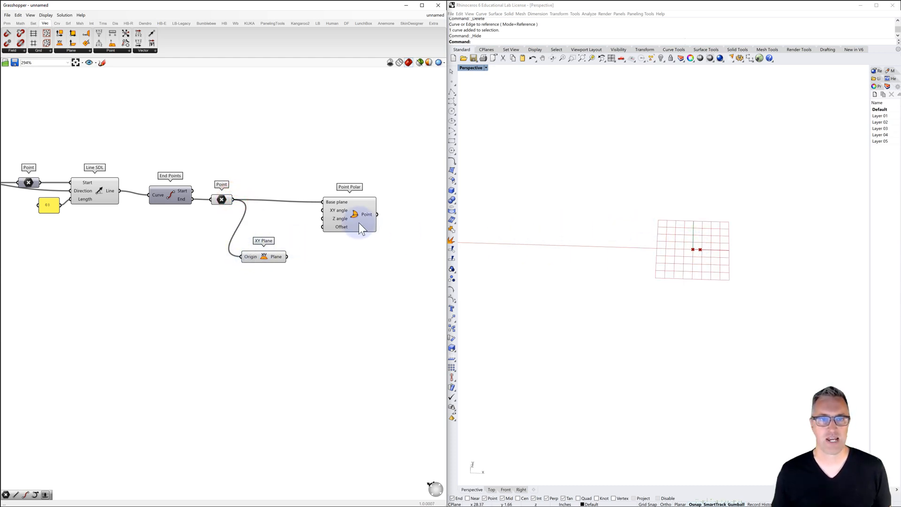
{"action": "left_click_drag", "start_coordinate": [359, 211], "coordinate": [420, 205]}
{"action": "right_click_drag", "start_coordinate": [358, 254], "coordinate": [308, 245]}
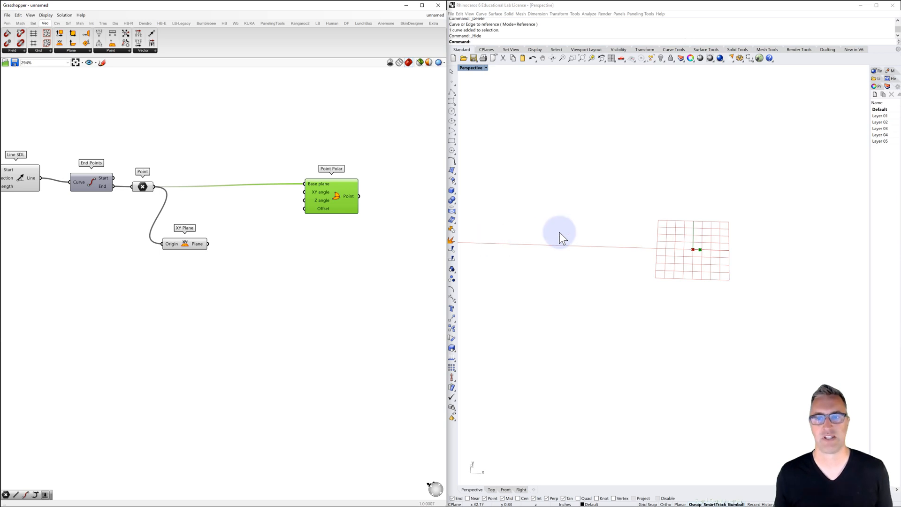
Show the hidden reference line in the viewport and select it
{"action": "scroll", "coordinate": [582, 228], "scroll_direction": "down", "scroll_amount": 6}
{"action": "right_click_drag", "start_coordinate": [575, 248], "coordinate": [726, 252], "text": "shift"}
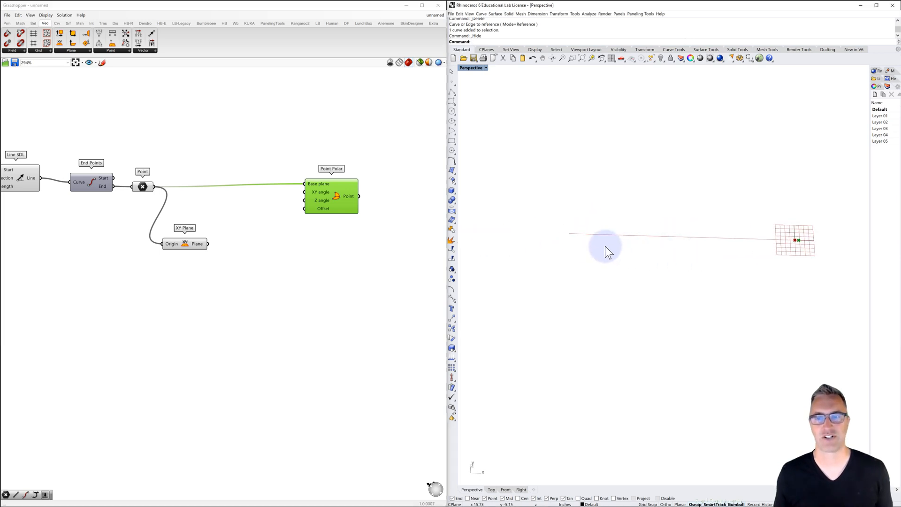
{"action": "scroll", "coordinate": [577, 236], "scroll_direction": "up", "scroll_amount": 3}
{"action": "scroll", "coordinate": [575, 233], "scroll_direction": "up", "scroll_amount": 2}
{"action": "left_click", "coordinate": [574, 234]}
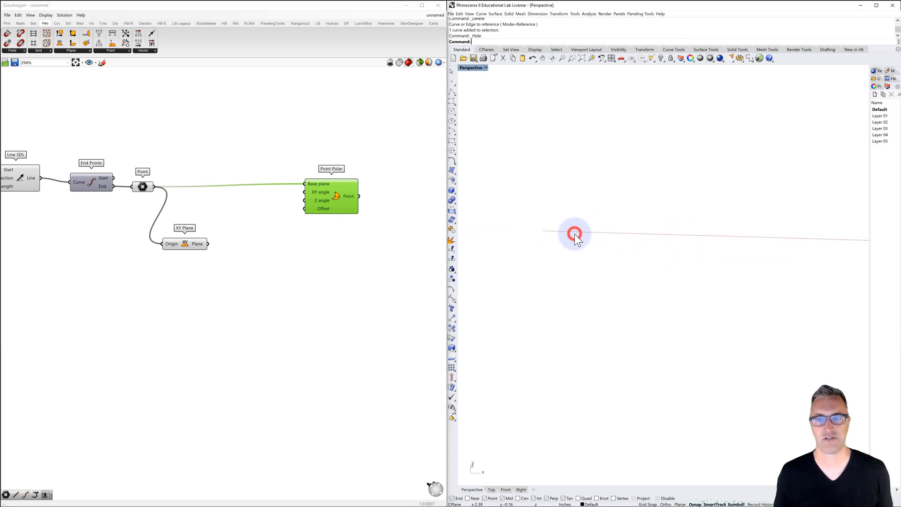
{"action": "left_click", "coordinate": [567, 230]}
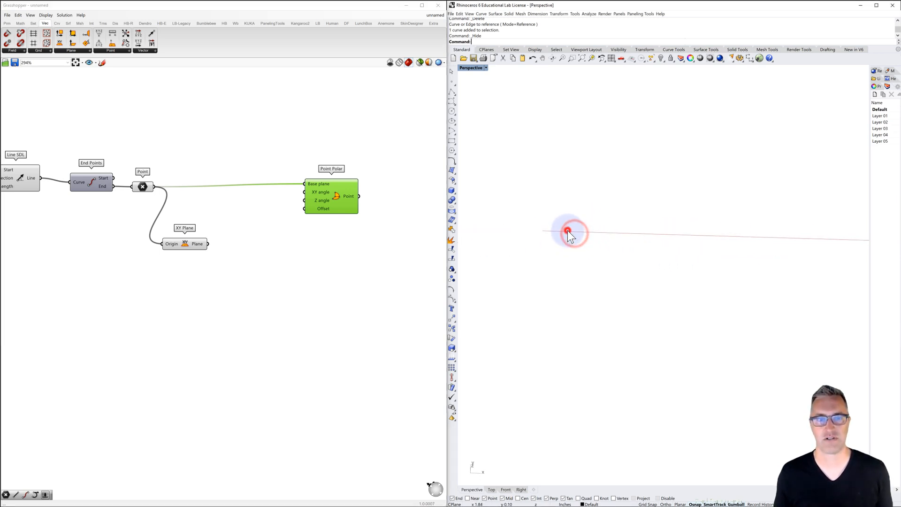
{"action": "right_click", "coordinate": [660, 58]}
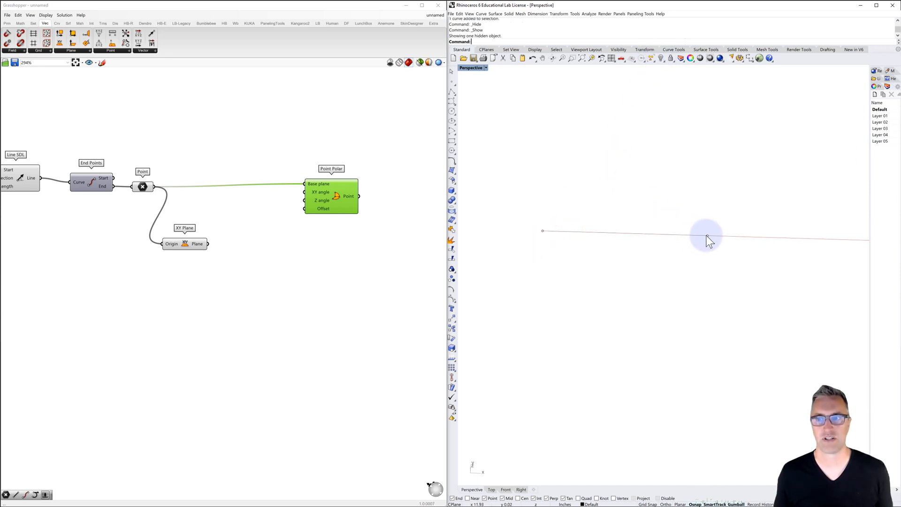
{"action": "left_click", "coordinate": [632, 233]}
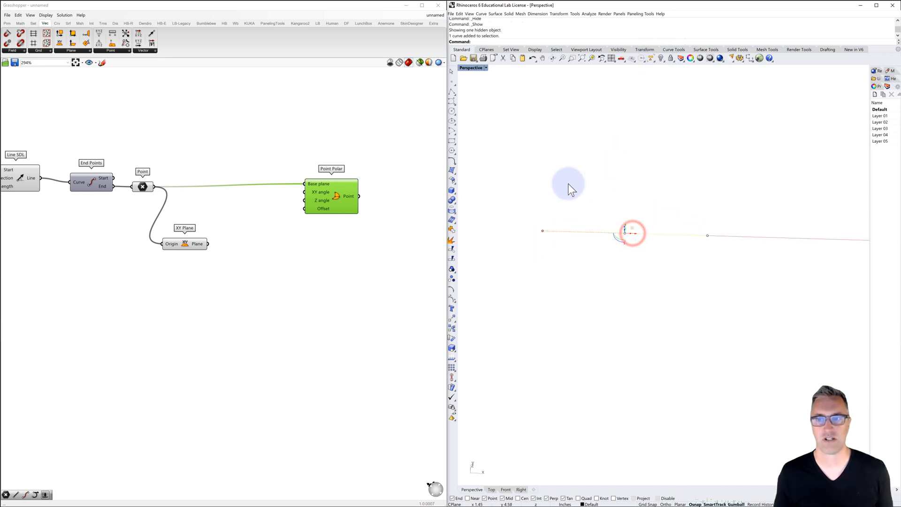
Rotate the reference line with the gumball and compare the new direction with the XY plane at the extended line's end
{"action": "mouse_move", "coordinate": [622, 246]}
{"action": "right_mouse_down"}
{"action": "mouse_move", "coordinate": [611, 242]}
{"action": "mouse_move", "coordinate": [615, 231]}
{"action": "mouse_move", "coordinate": [621, 238]}
{"action": "right_mouse_up"}
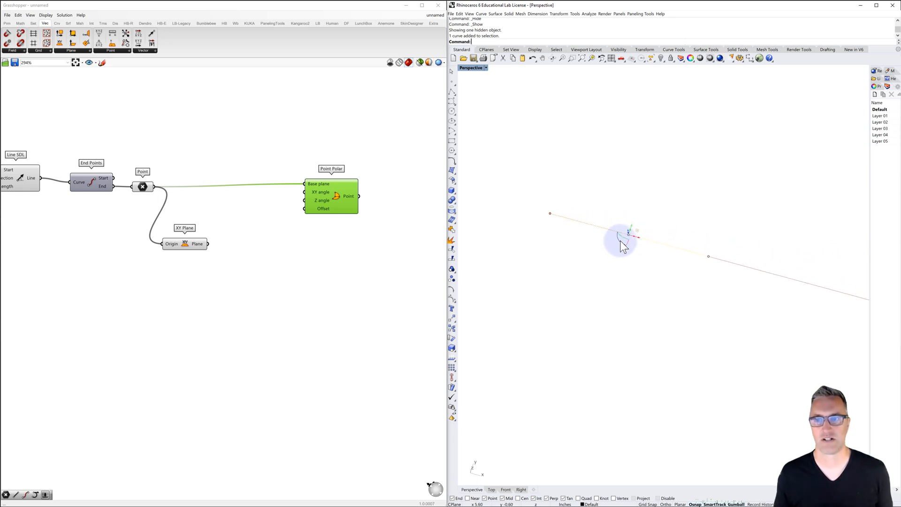
{"action": "left_click_drag", "start_coordinate": [620, 240], "coordinate": [615, 271]}
{"action": "left_click", "coordinate": [616, 272]}
{"action": "scroll", "coordinate": [537, 106], "scroll_direction": "down", "scroll_amount": 9}
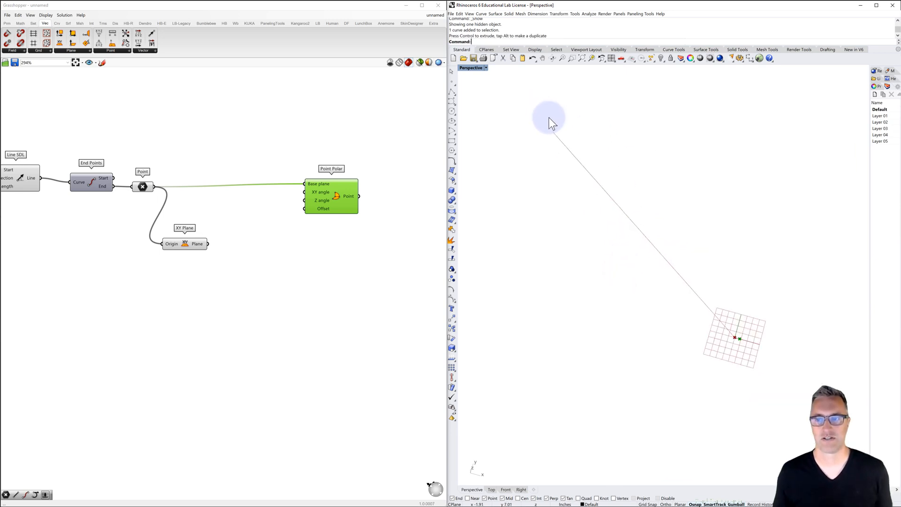
{"action": "right_click_drag", "start_coordinate": [593, 191], "coordinate": [624, 197]}
Hide the reference line again and examine the plane grid at the extended line's end
{"action": "left_click", "coordinate": [533, 192]}
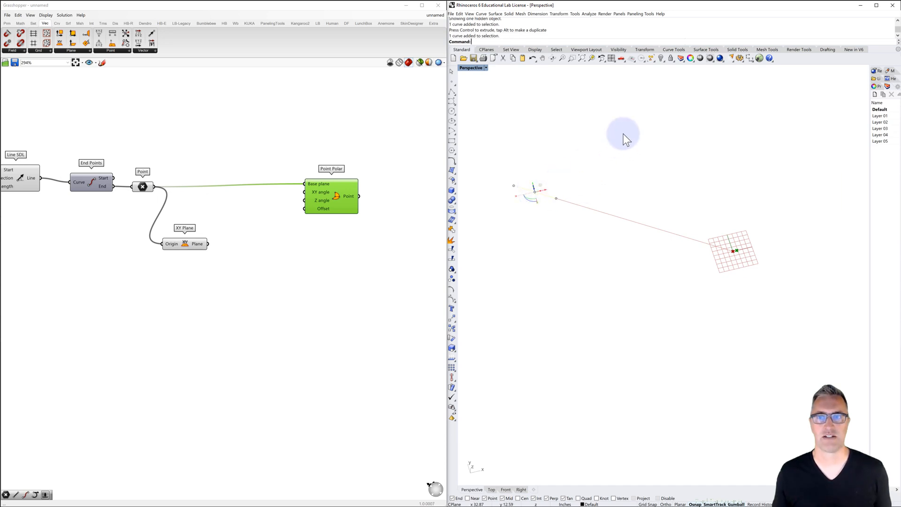
{"action": "left_click", "coordinate": [659, 57]}
{"action": "left_click", "coordinate": [669, 137]}
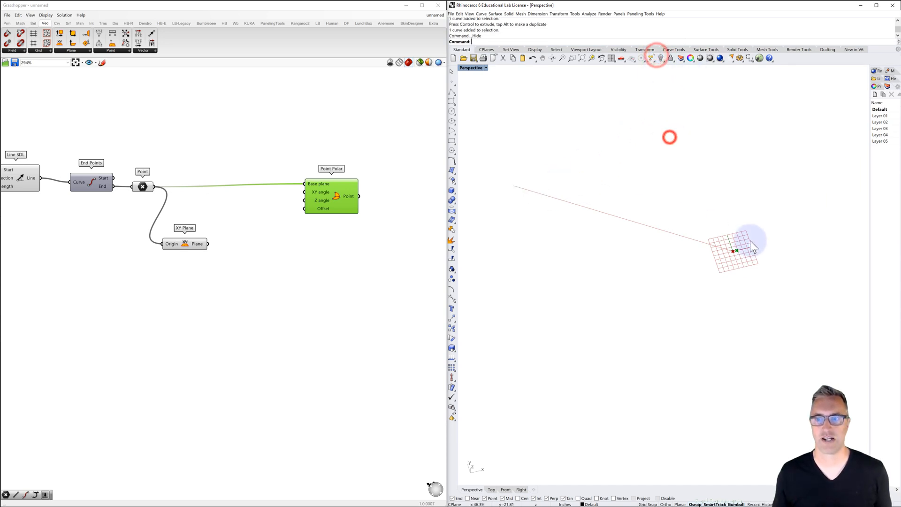
{"action": "scroll", "coordinate": [738, 256], "scroll_direction": "up", "scroll_amount": 4}
{"action": "scroll", "coordinate": [733, 249], "scroll_direction": "down", "scroll_amount": 2}
{"action": "scroll", "coordinate": [682, 239], "scroll_direction": "down", "scroll_amount": 2}
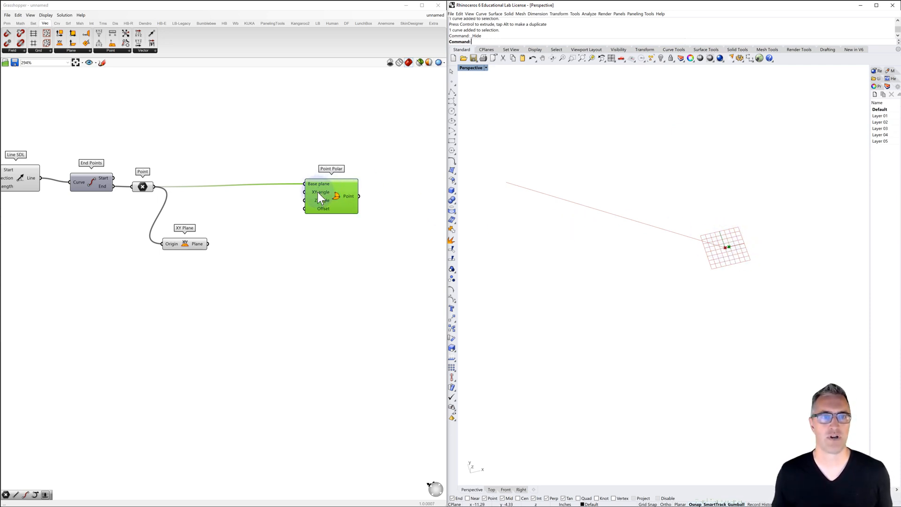
Highlight the XY Plane component and the second Point parameter in turn to examine the plane's orientation relative to the line
{"action": "mouse_move", "coordinate": [317, 192]}
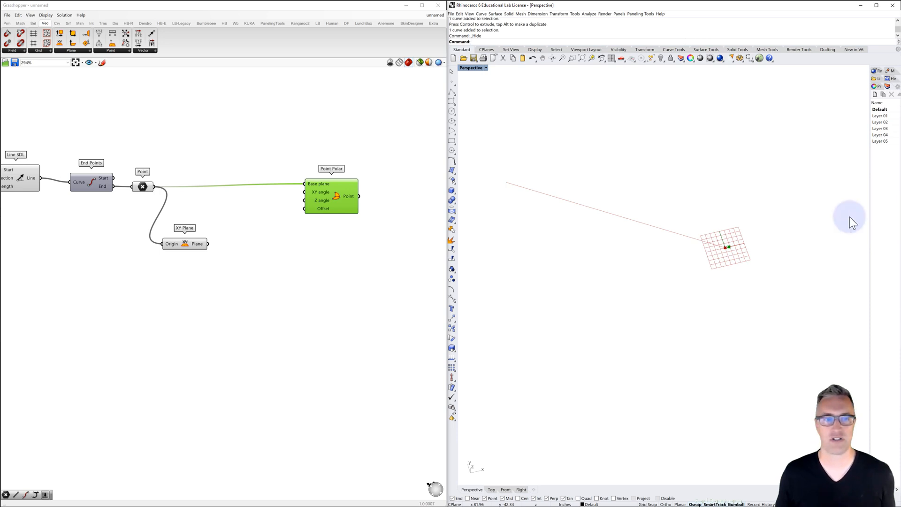
{"action": "left_click", "coordinate": [184, 247]}
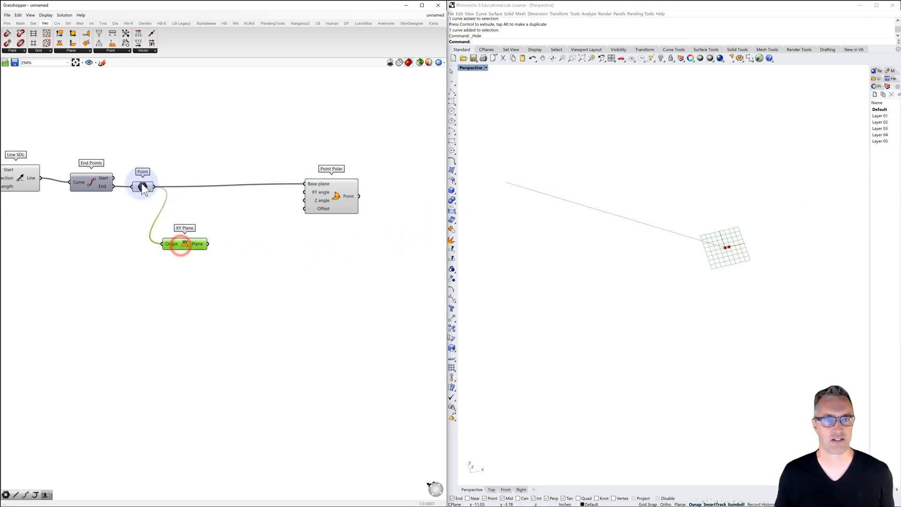
{"action": "left_click", "coordinate": [142, 186]}
{"action": "left_click", "coordinate": [180, 244]}
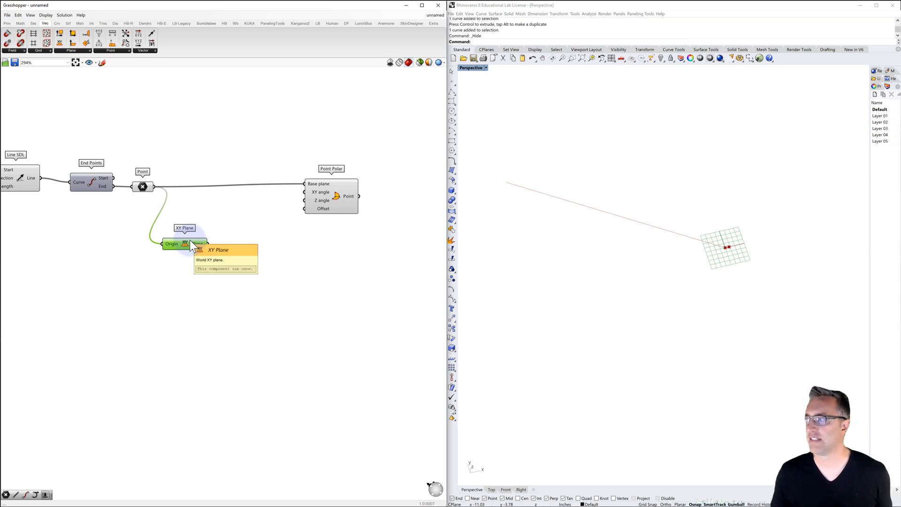
{"action": "left_click", "coordinate": [80, 50]}
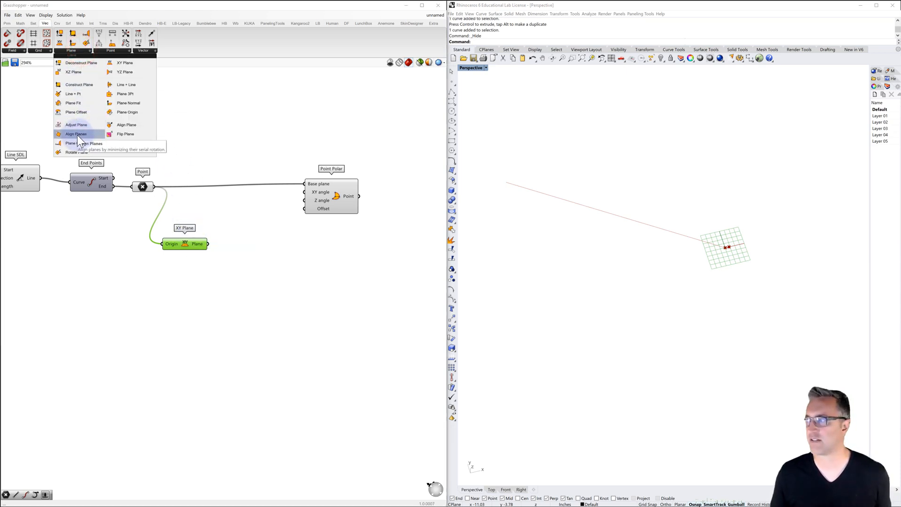
{"action": "left_click_drag", "start_coordinate": [77, 134], "coordinate": [229, 244]}
{"action": "mouse_move", "coordinate": [240, 253]}
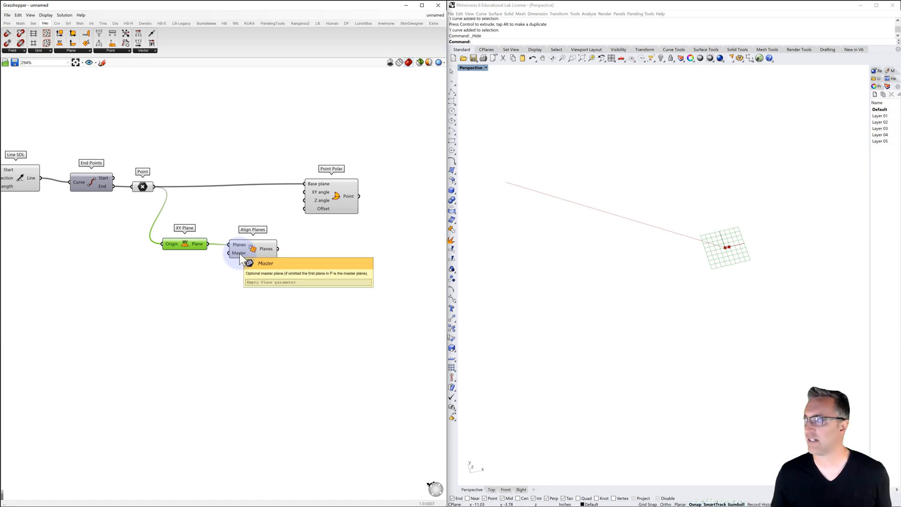
{"action": "left_click_drag", "start_coordinate": [253, 251], "coordinate": [253, 257]}
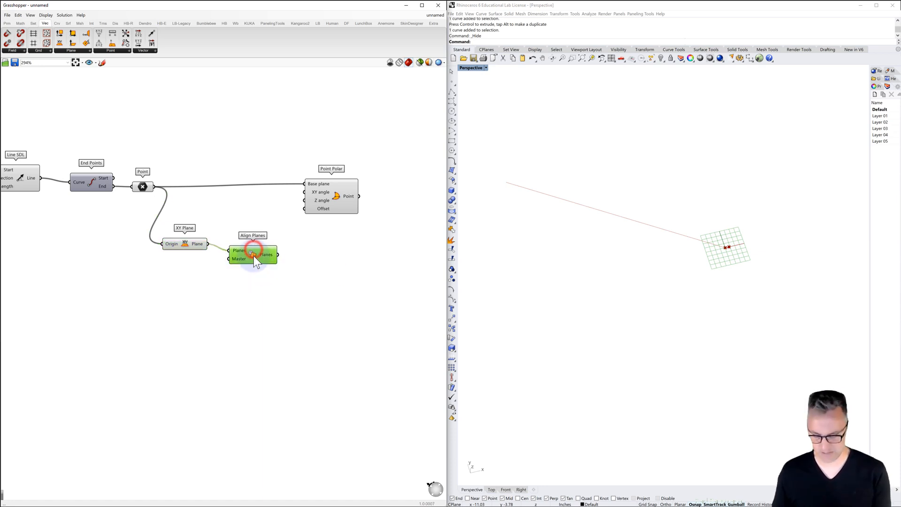
{"action": "key", "text": "Delete"}
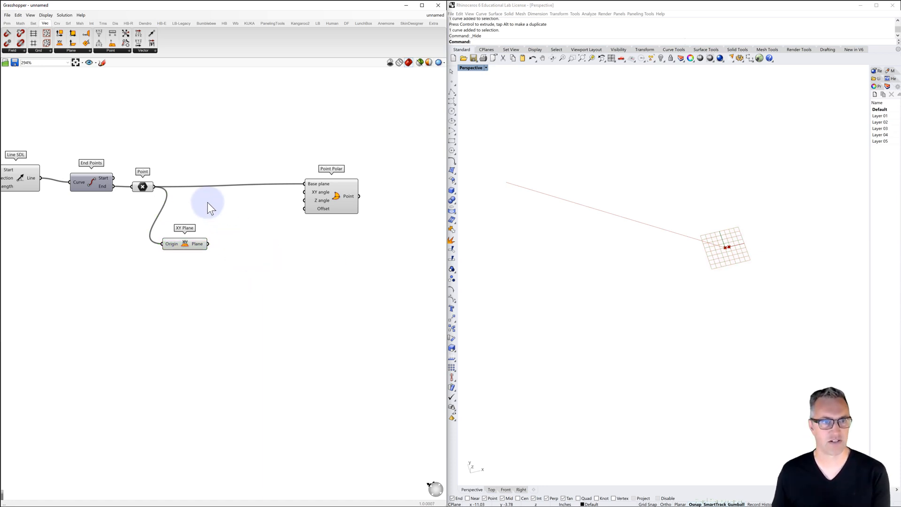
{"action": "left_click", "coordinate": [73, 50]}
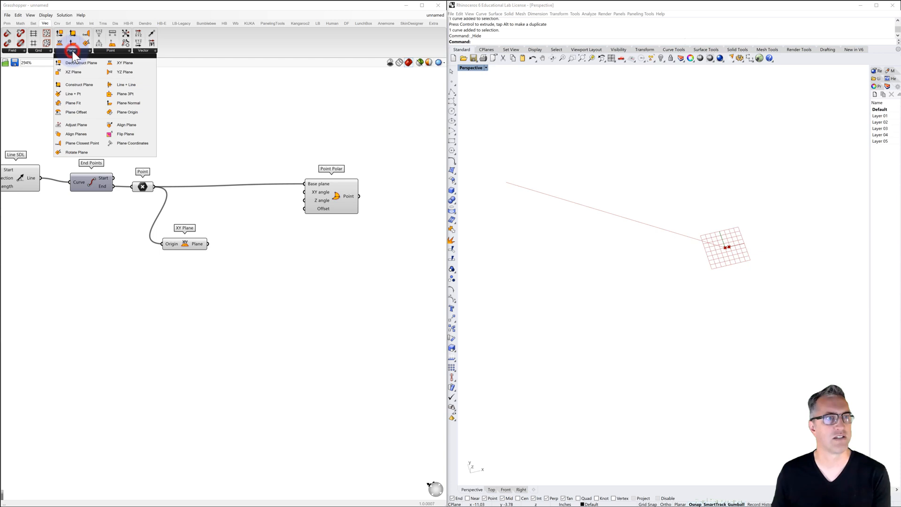
{"action": "left_click", "coordinate": [74, 125]}
{"action": "left_click", "coordinate": [258, 255]}
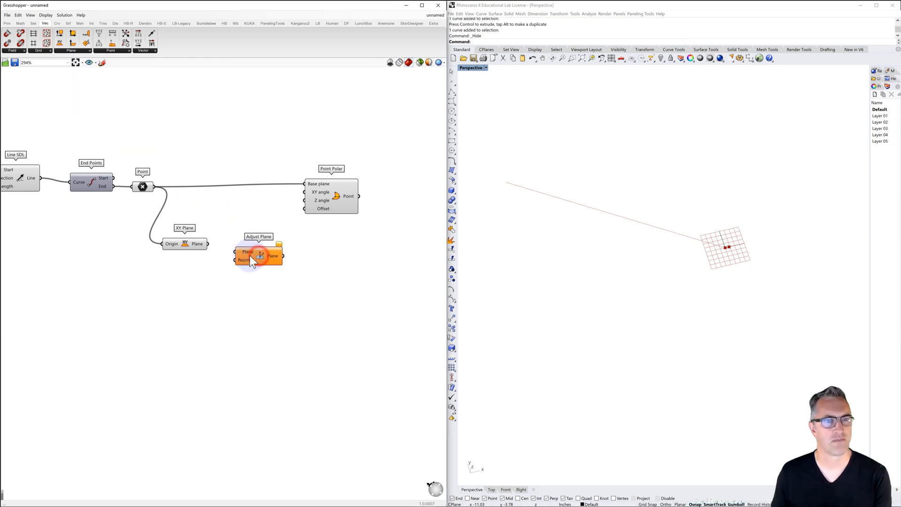
{"action": "left_click", "coordinate": [246, 250]}
{"action": "key", "text": "Delete"}
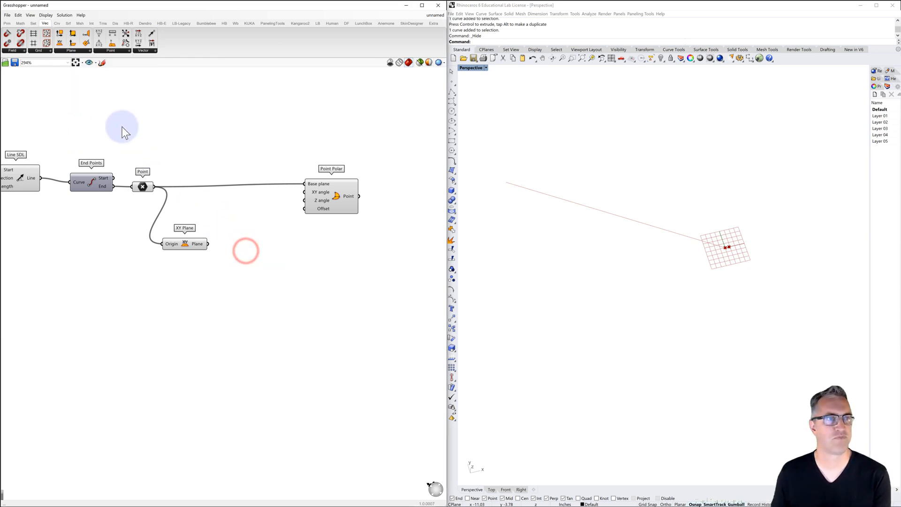
Add an Align Plane component after XY Plane and connect XY Plane's output to its Plane input
{"action": "left_click", "coordinate": [71, 50]}
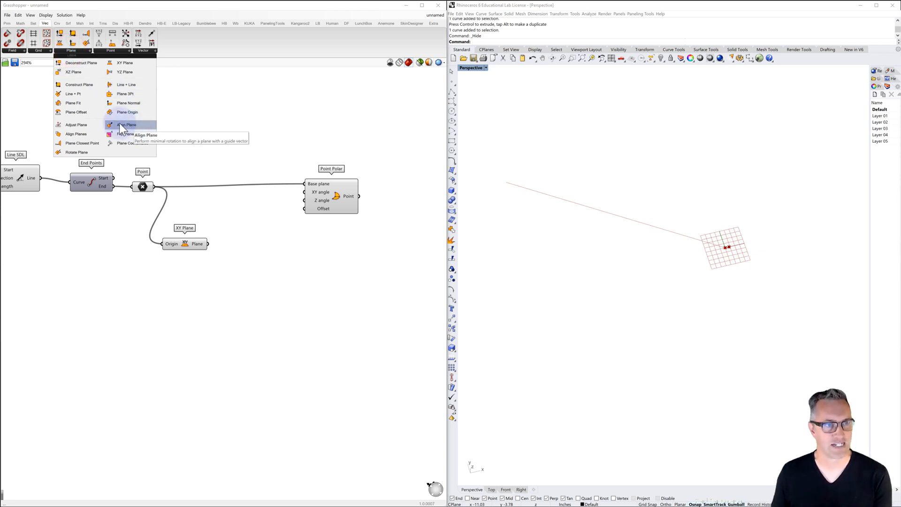
{"action": "left_click", "coordinate": [132, 125]}
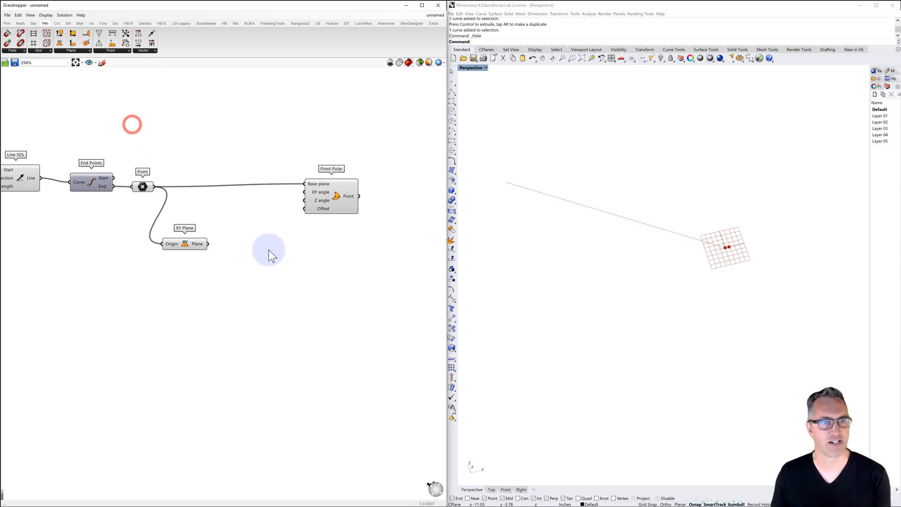
{"action": "left_click", "coordinate": [73, 50]}
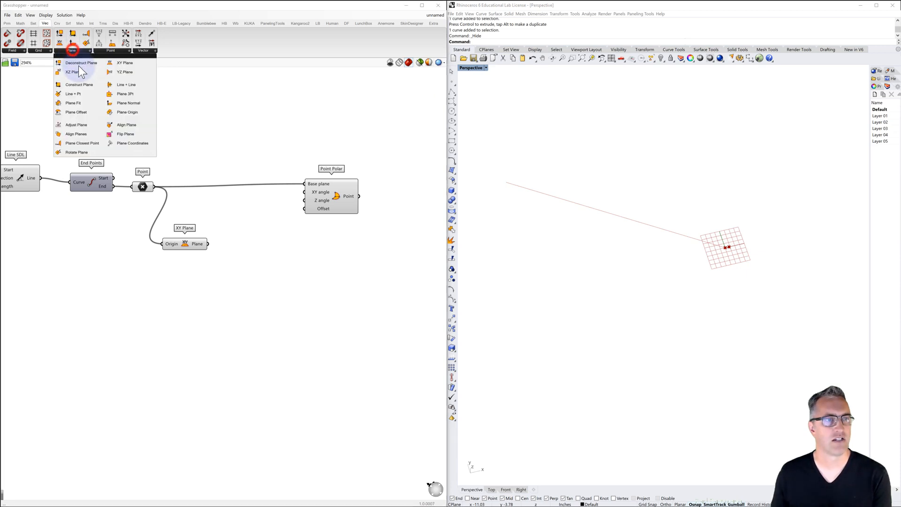
{"action": "left_click", "coordinate": [126, 125]}
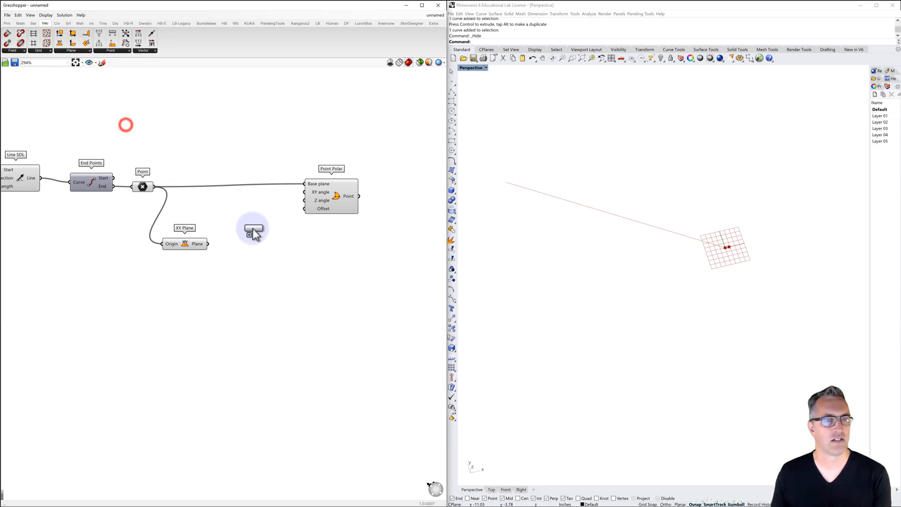
{"action": "left_click", "coordinate": [264, 255]}
{"action": "left_click_drag", "start_coordinate": [207, 244], "coordinate": [257, 253]}
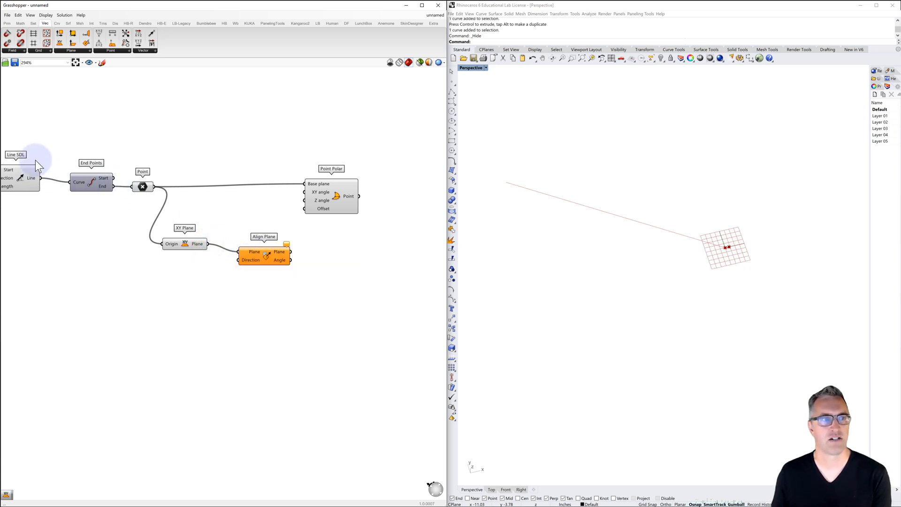
Connect Line SDL's Line output to Align Plane's Direction input
{"action": "right_click_drag", "start_coordinate": [35, 159], "coordinate": [83, 136]}
{"action": "left_click", "coordinate": [58, 159]}
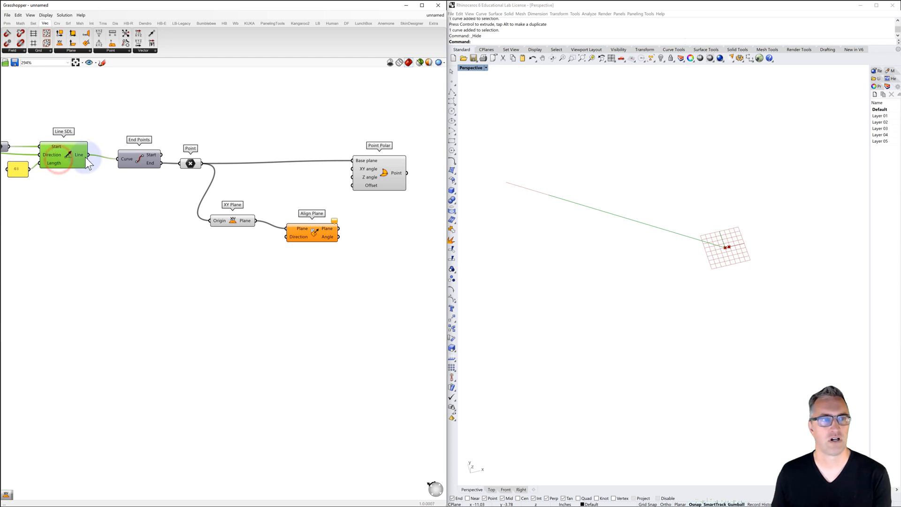
{"action": "left_click_drag", "start_coordinate": [88, 154], "coordinate": [287, 237]}
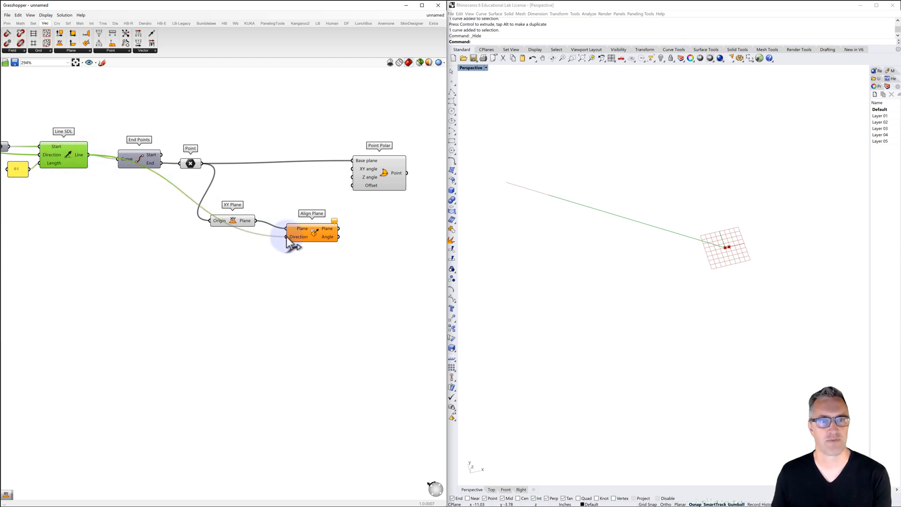
Turn off XY Plane's preview and connect Align Plane's Plane output to Point Polar's Base plane input, replacing the point connection
{"action": "left_click", "coordinate": [235, 219]}
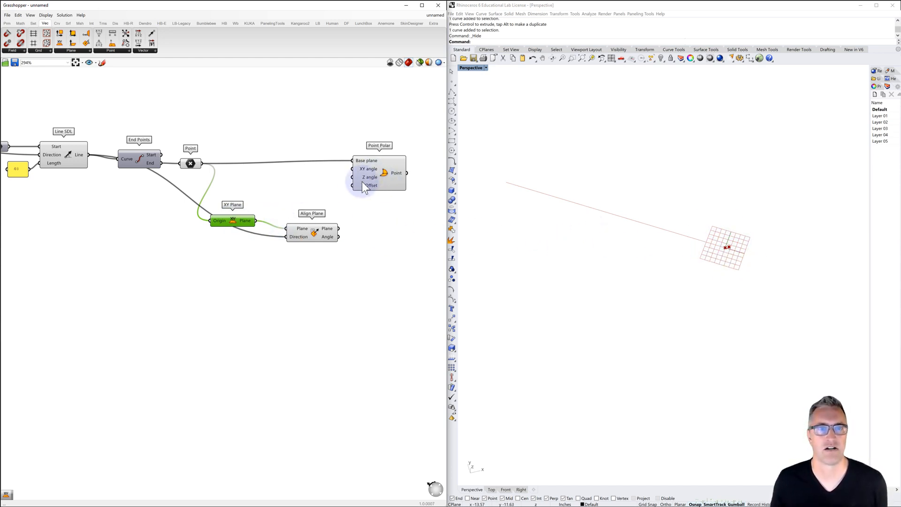
{"action": "left_click_drag", "start_coordinate": [338, 228], "coordinate": [357, 159]}
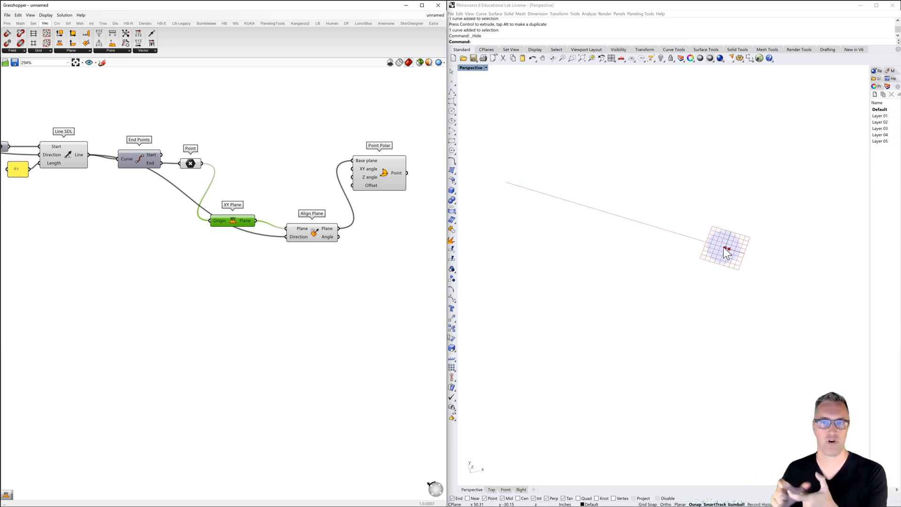
Show the hidden source curve in Rhino and rotate it so the extended line runs diagonally upward in the Perspective view
{"action": "left_click", "coordinate": [507, 184]}
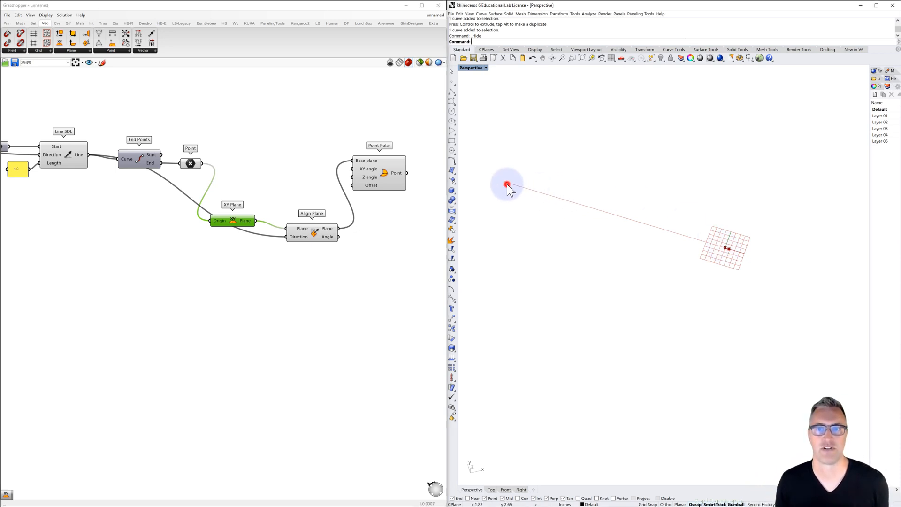
{"action": "right_click", "coordinate": [662, 58]}
{"action": "left_click", "coordinate": [535, 190]}
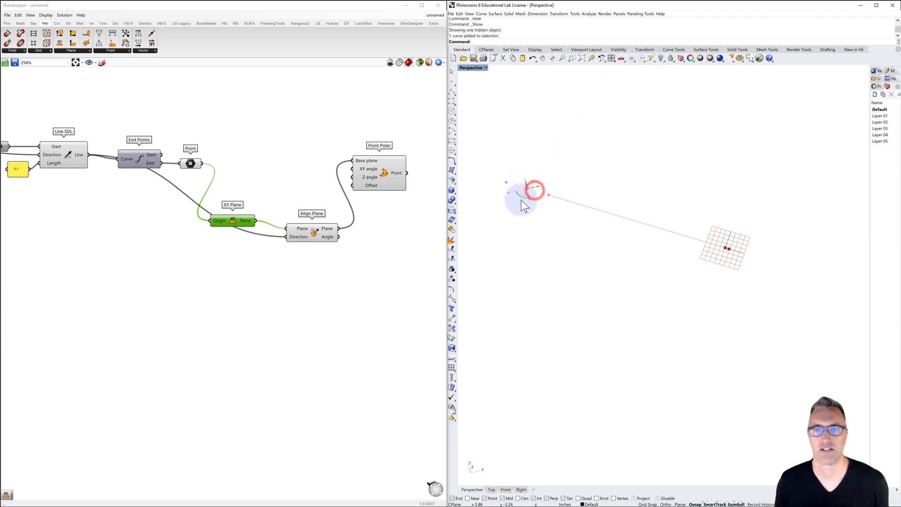
{"action": "left_click_drag", "start_coordinate": [520, 197], "coordinate": [530, 198]}
{"action": "left_click", "coordinate": [607, 192]}
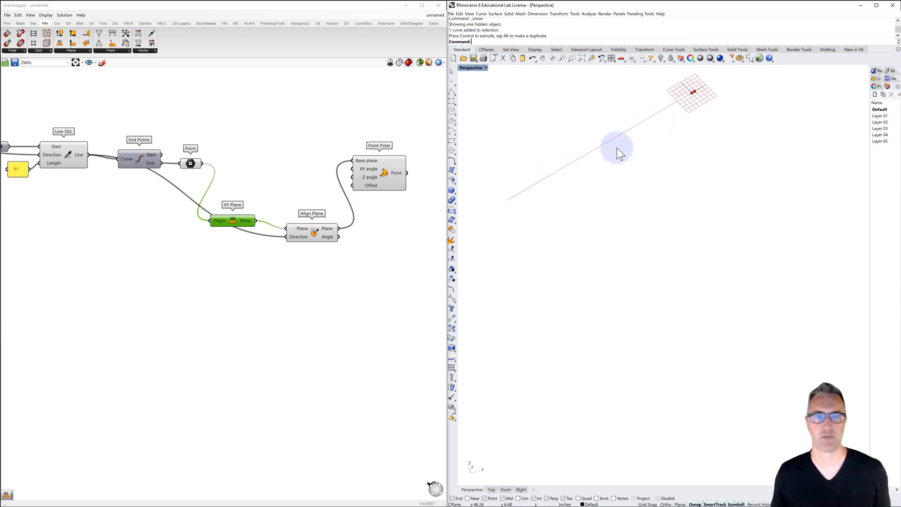
Move the Point Polar component farther away from Align Plane to make room for its inputs
{"action": "left_click", "coordinate": [378, 170]}
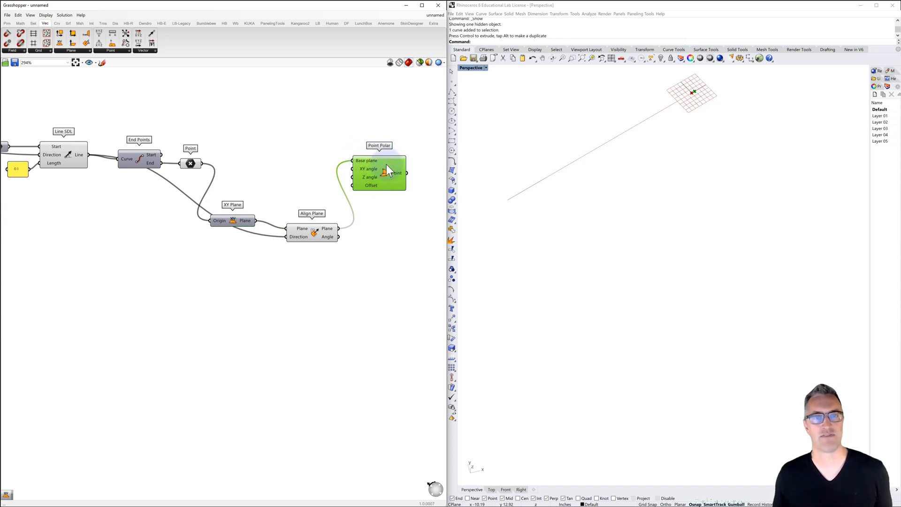
{"action": "left_click_drag", "start_coordinate": [386, 164], "coordinate": [422, 155]}
{"action": "right_click_drag", "start_coordinate": [387, 194], "coordinate": [331, 185]}
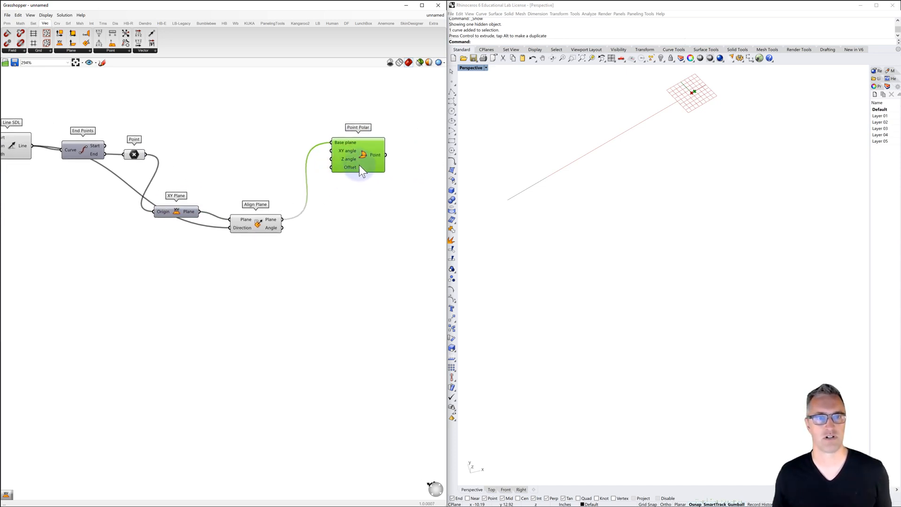
{"action": "left_click_drag", "start_coordinate": [356, 152], "coordinate": [391, 154]}
{"action": "mouse_move", "coordinate": [379, 153]}
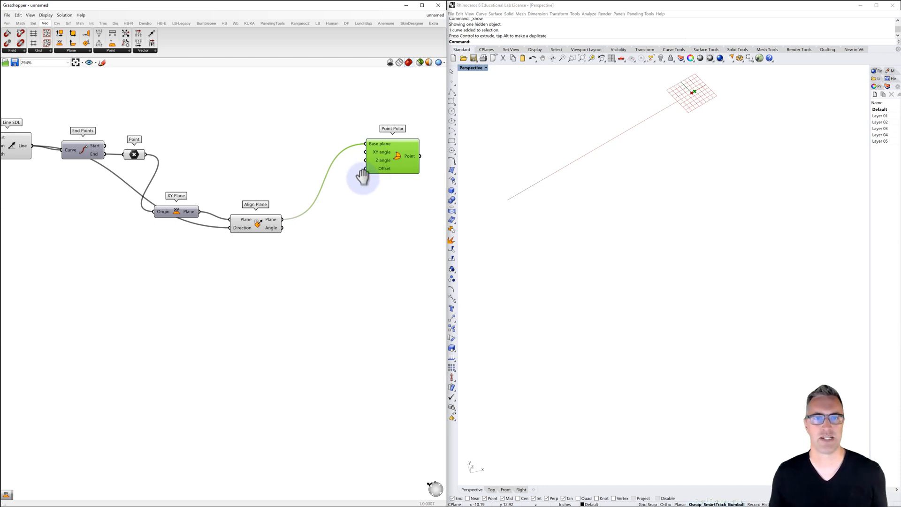
Add a panel containing 48 and connect it to Point Polar's Offset input
{"action": "right_click_drag", "start_coordinate": [362, 177], "coordinate": [313, 176]}
{"action": "double_click", "coordinate": [311, 188]}
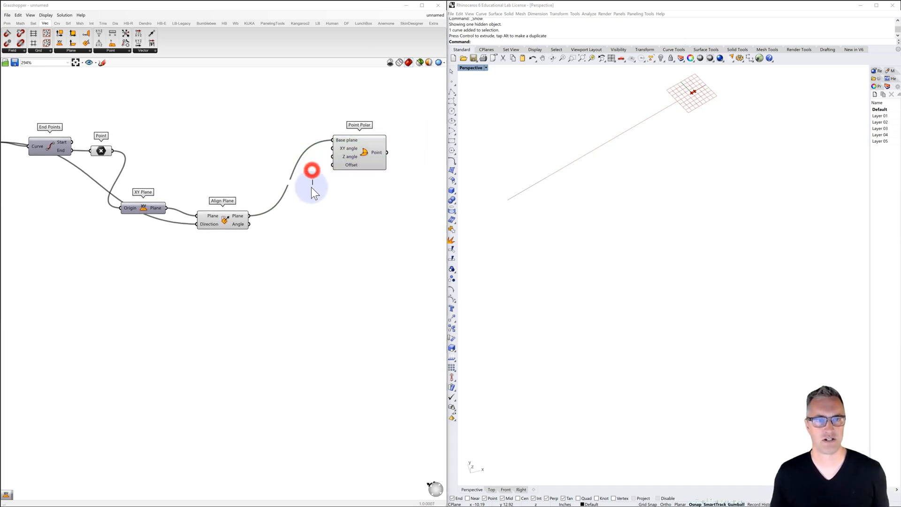
{"action": "type", "text": "//"}
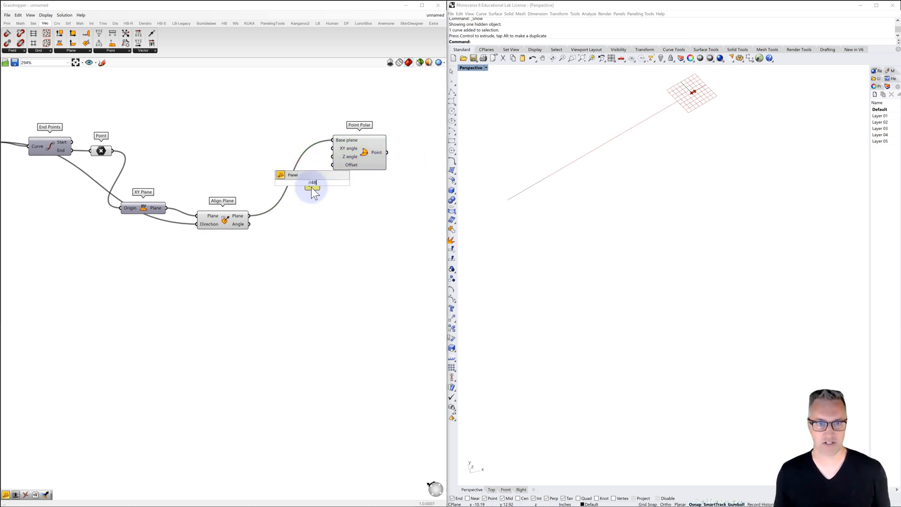
{"action": "type", "text": "48"}
{"action": "key", "text": "Return"}
{"action": "left_click_drag", "start_coordinate": [320, 181], "coordinate": [333, 164]}
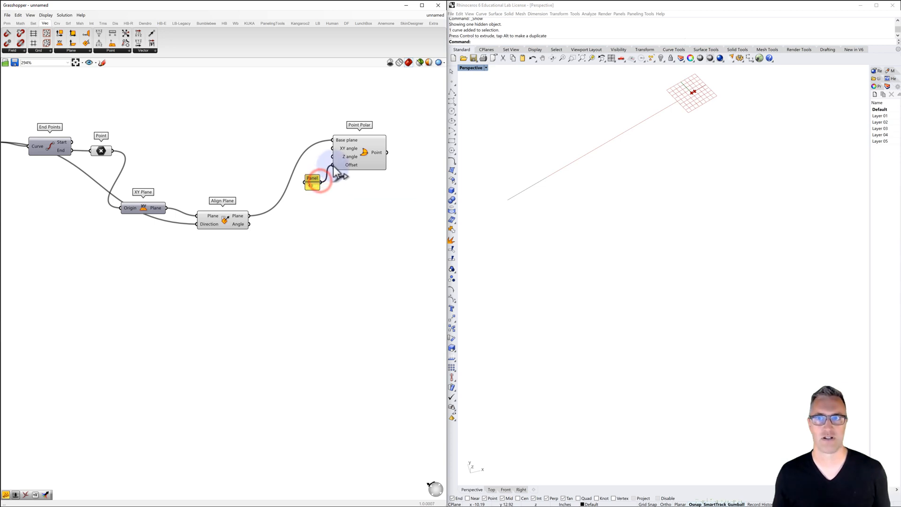
{"action": "scroll", "coordinate": [607, 237], "scroll_direction": "down", "scroll_amount": 5}
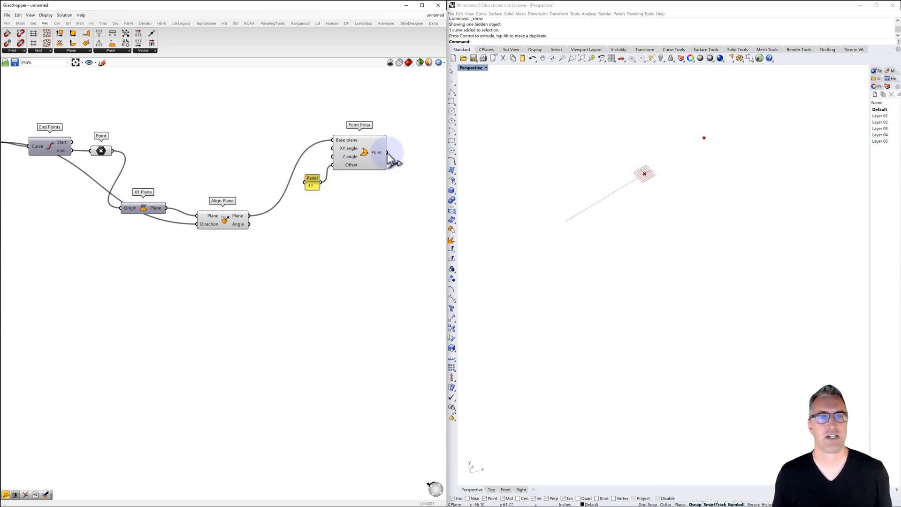
Add a number slider ranging from 0 to 120 and connect it to Point Polar's XY angle input
{"action": "double_click", "coordinate": [251, 142]}
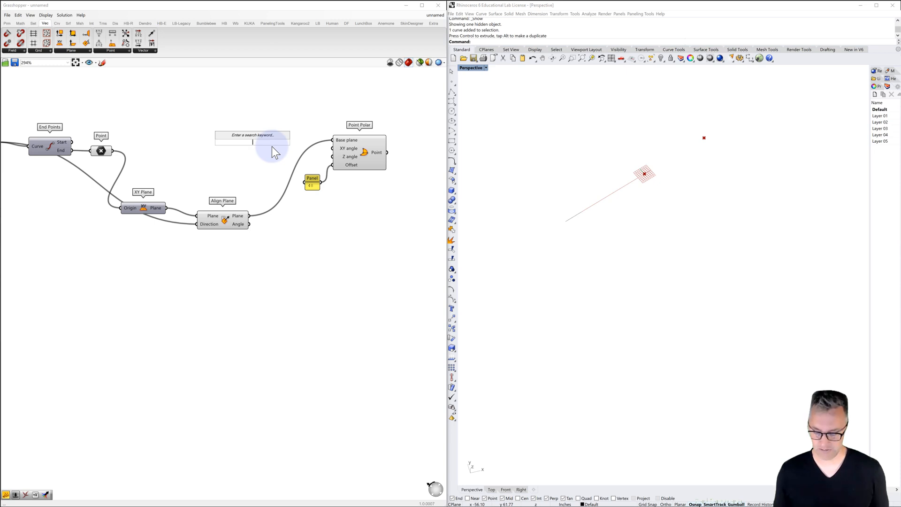
{"action": "type", "text": "0<12"}
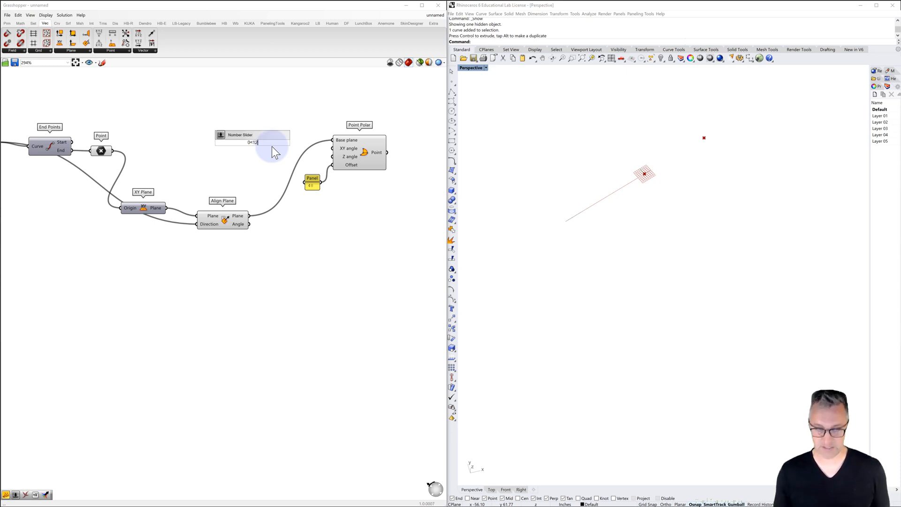
{"action": "type", "text": "0"}
{"action": "key", "text": "Return"}
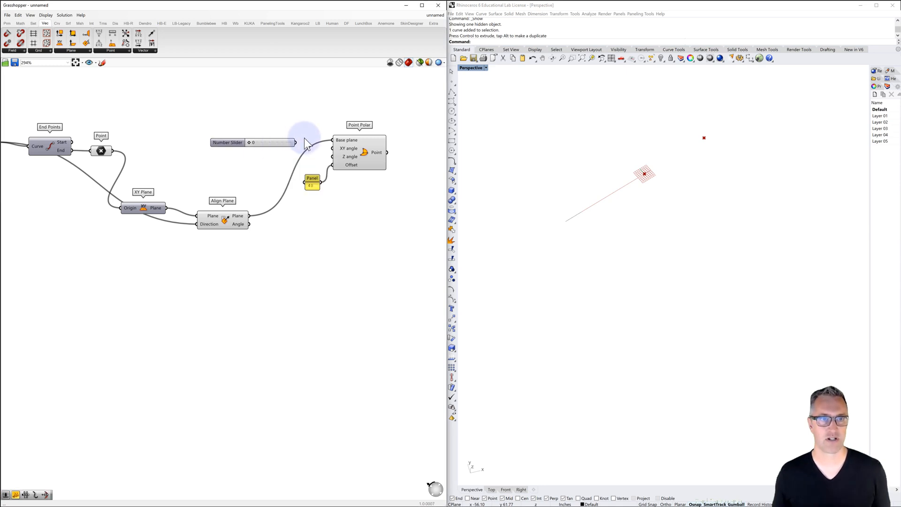
{"action": "left_click_drag", "start_coordinate": [295, 142], "coordinate": [351, 155]}
Switch Point Polar's XY angle input to degrees and set its number slider to 24
{"action": "right_click", "coordinate": [349, 150]}
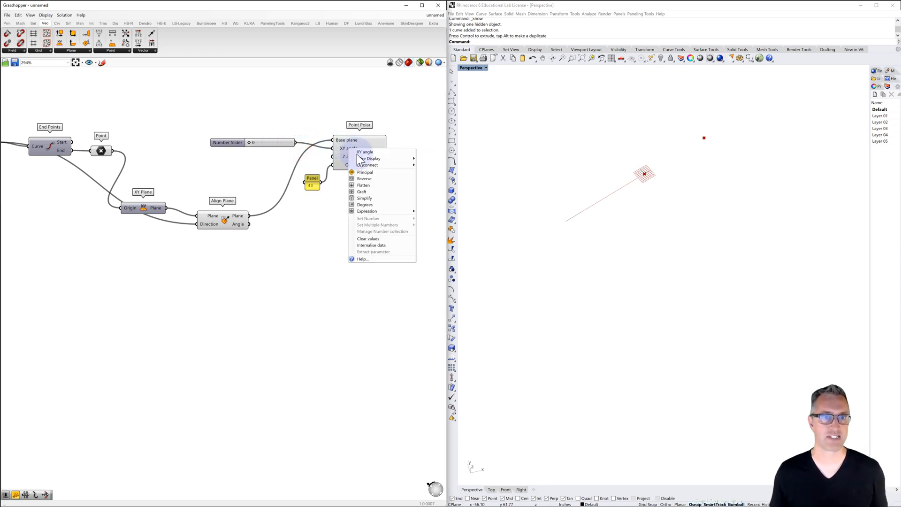
{"action": "left_click", "coordinate": [365, 205]}
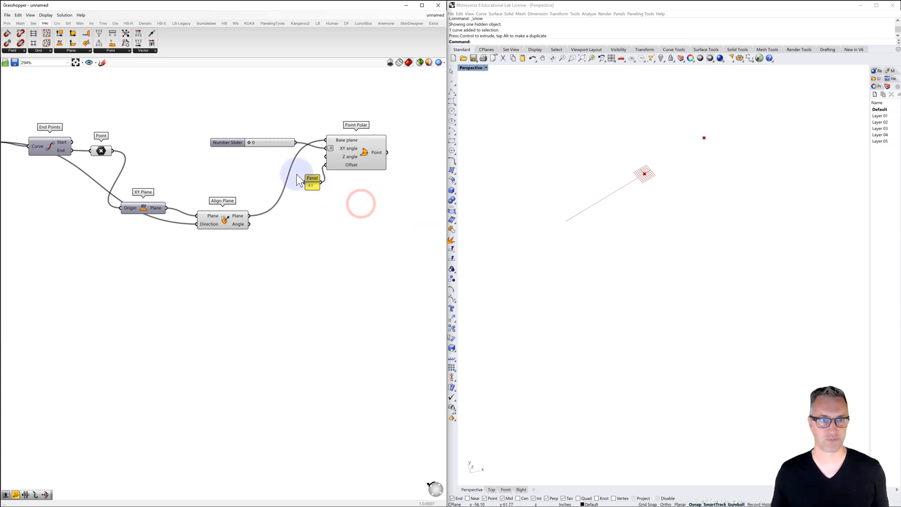
{"action": "mouse_move", "coordinate": [253, 143]}
{"action": "left_mouse_down"}
{"action": "mouse_move", "coordinate": [301, 142]}
{"action": "mouse_move", "coordinate": [244, 155]}
{"action": "mouse_move", "coordinate": [295, 142]}
{"action": "mouse_move", "coordinate": [249, 149]}
{"action": "mouse_move", "coordinate": [259, 147]}
{"action": "left_mouse_up"}
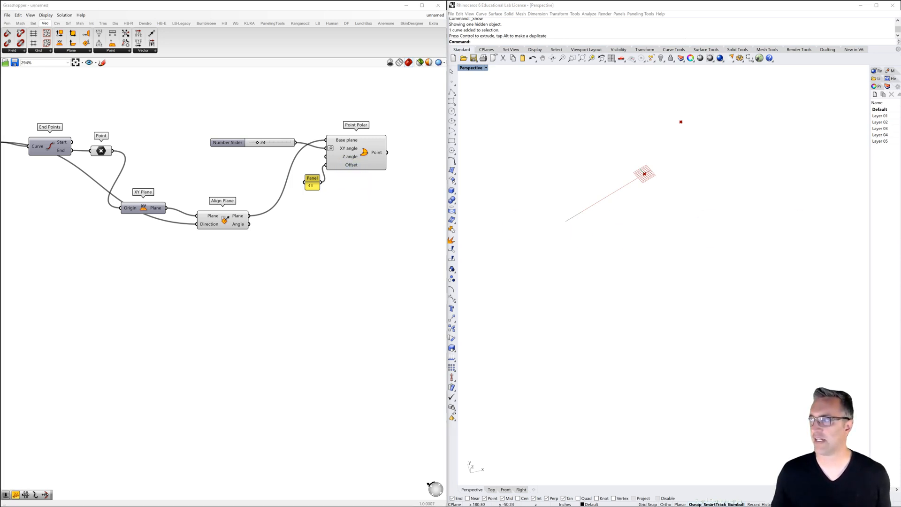
Add a two-point Line component with Start Point and End Point inputs after Point Polar
{"action": "right_click_drag", "start_coordinate": [350, 226], "coordinate": [202, 236]}
{"action": "double_click", "coordinate": [343, 185]}
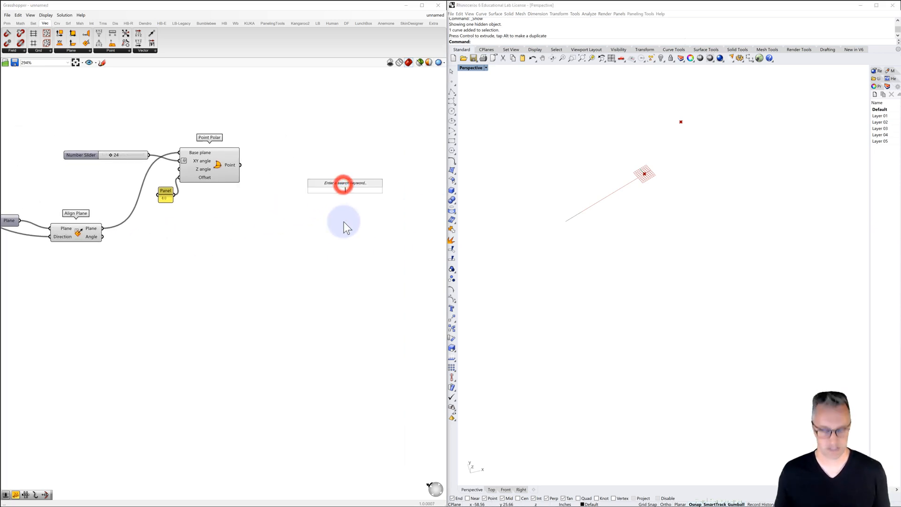
{"action": "type", "text": "line"}
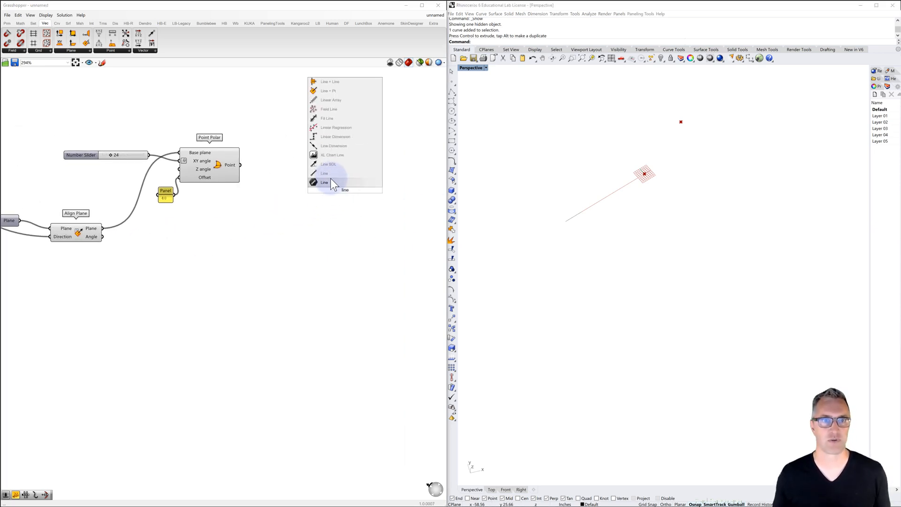
{"action": "left_click", "coordinate": [325, 173]}
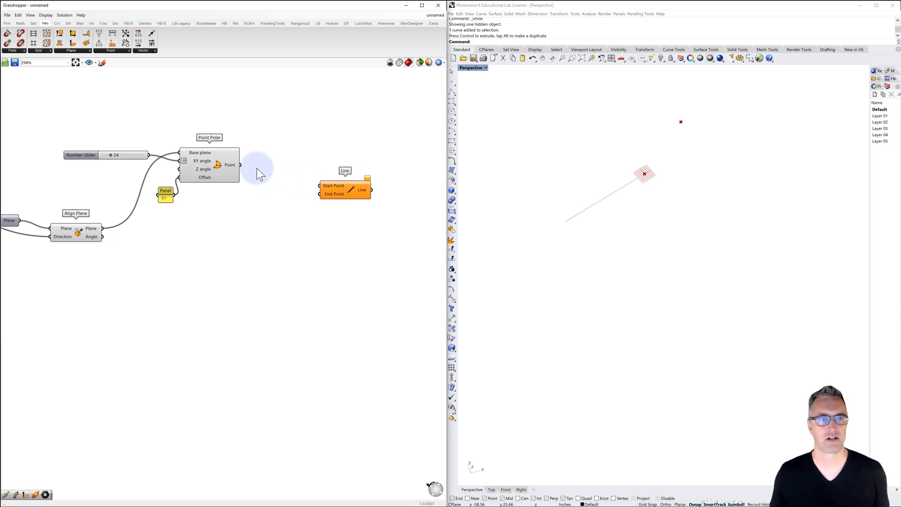
Connect the second Point parameter to Line's Start Point and Point Polar's Point output to its End Point, placing Line above Point Polar
{"action": "scroll", "coordinate": [271, 186], "scroll_direction": "down", "scroll_amount": 3}
{"action": "right_click_drag", "start_coordinate": [264, 189], "coordinate": [305, 174]}
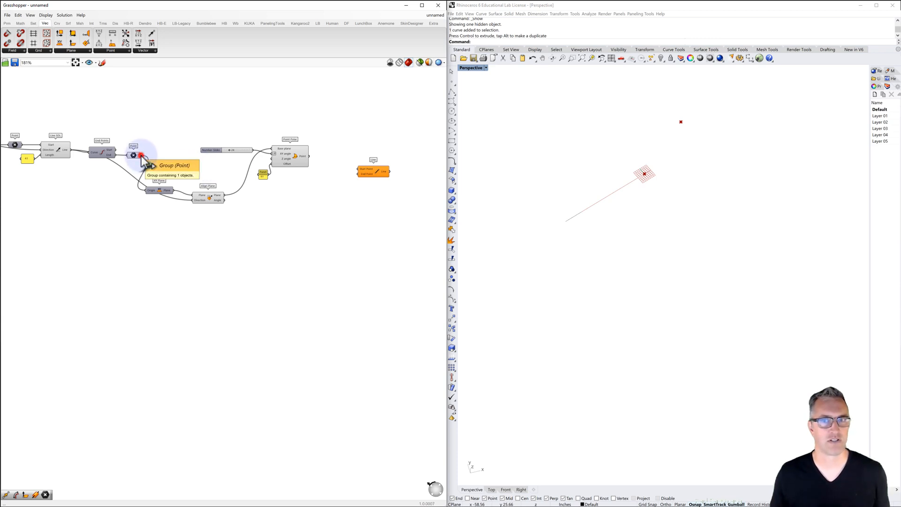
{"action": "left_click_drag", "start_coordinate": [141, 156], "coordinate": [353, 122]}
{"action": "left_click_drag", "start_coordinate": [219, 150], "coordinate": [215, 159]}
{"action": "left_click", "coordinate": [349, 121]}
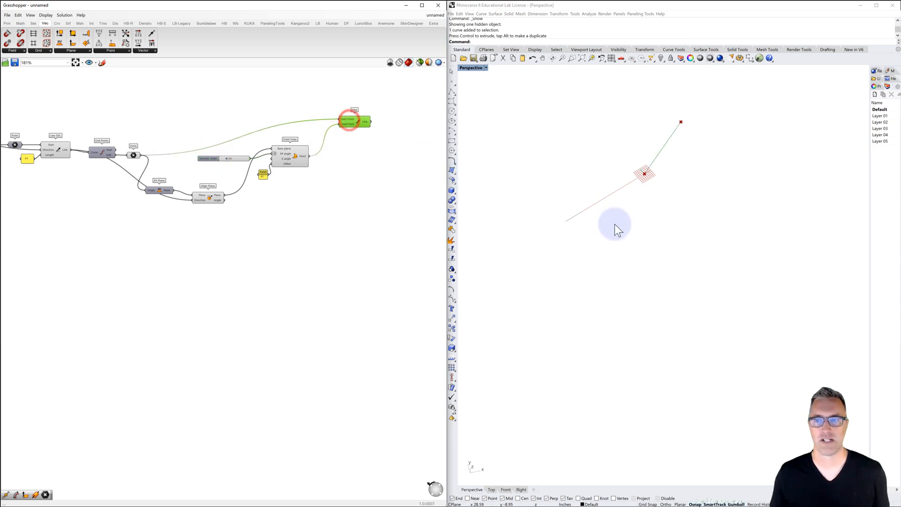
Increase the XY angle slider to bend the new branch line more steeply away from the extended line
{"action": "mouse_move", "coordinate": [615, 227]}
{"action": "right_mouse_down"}
{"action": "mouse_move", "coordinate": [605, 204]}
{"action": "mouse_move", "coordinate": [607, 216]}
{"action": "right_mouse_up"}
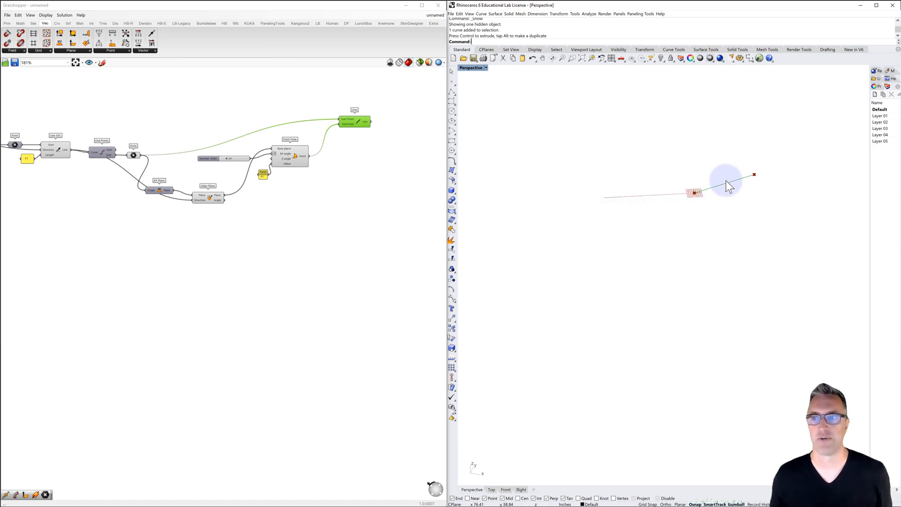
{"action": "right_click_drag", "start_coordinate": [657, 195], "coordinate": [626, 221], "text": "shift"}
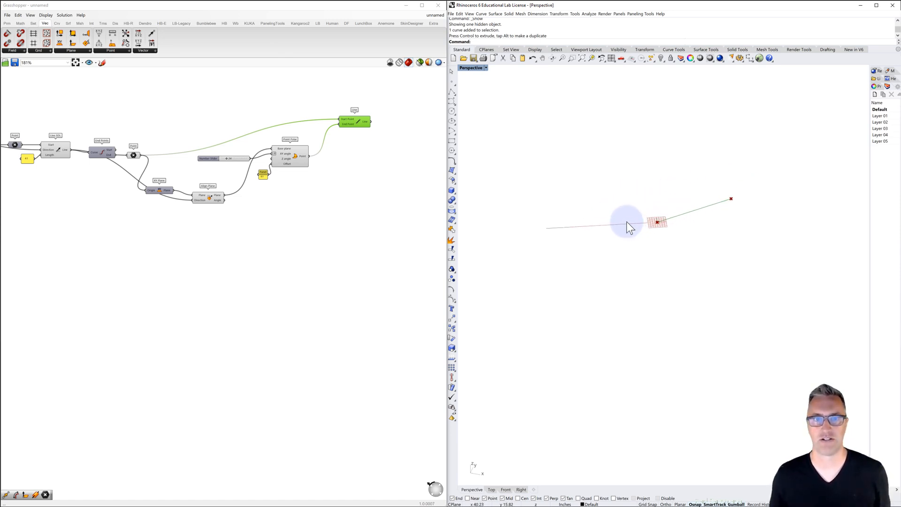
{"action": "left_click", "coordinate": [351, 148]}
{"action": "left_click", "coordinate": [292, 158]}
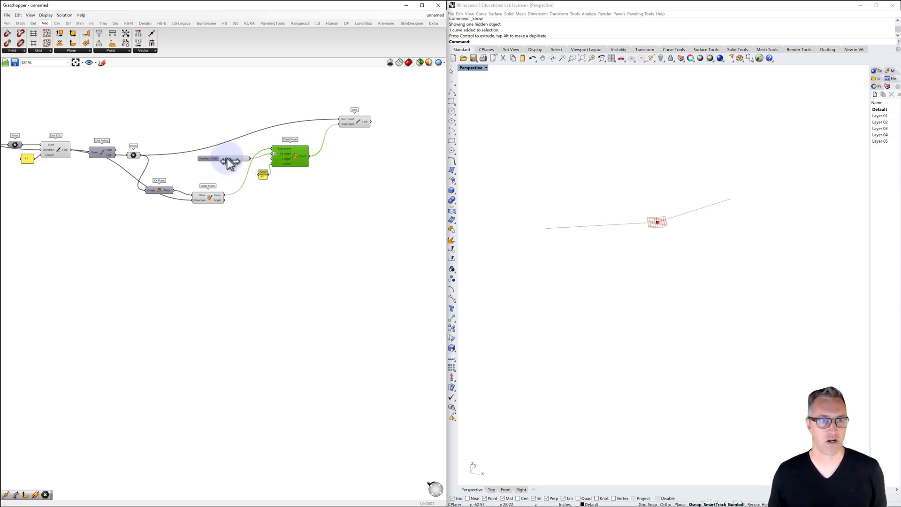
{"action": "mouse_move", "coordinate": [227, 157]}
{"action": "left_mouse_down"}
{"action": "mouse_move", "coordinate": [253, 165]}
{"action": "mouse_move", "coordinate": [231, 165]}
{"action": "left_mouse_up"}
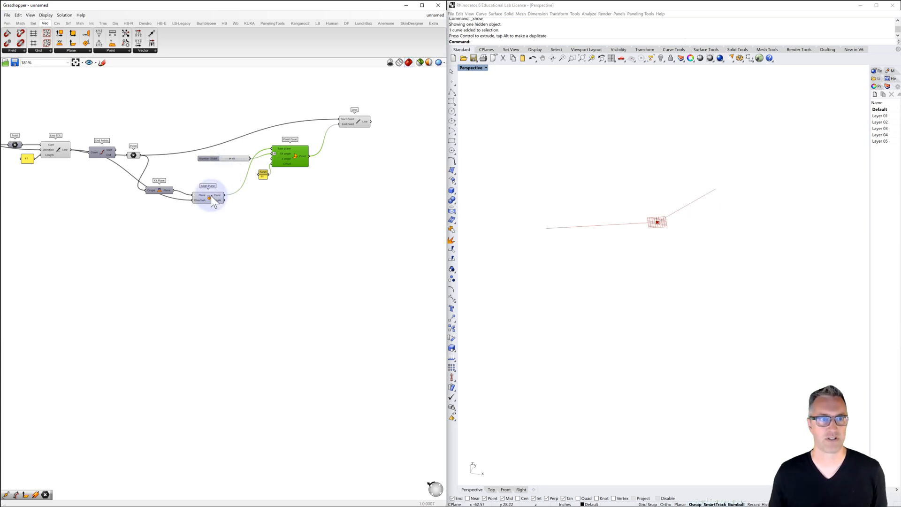
Turn off the previews of Point Polar, Align Plane and the second Point parameter so only the lines display
{"action": "left_click", "coordinate": [210, 196]}
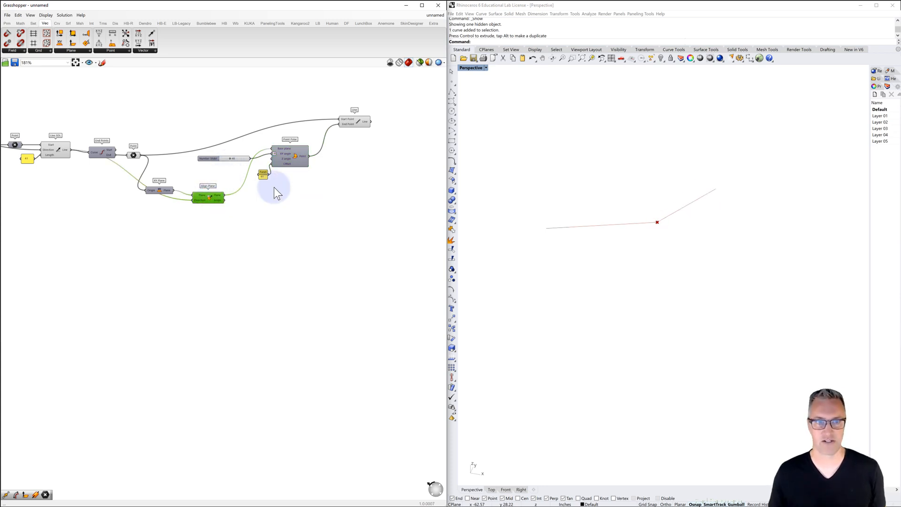
{"action": "left_click", "coordinate": [135, 155]}
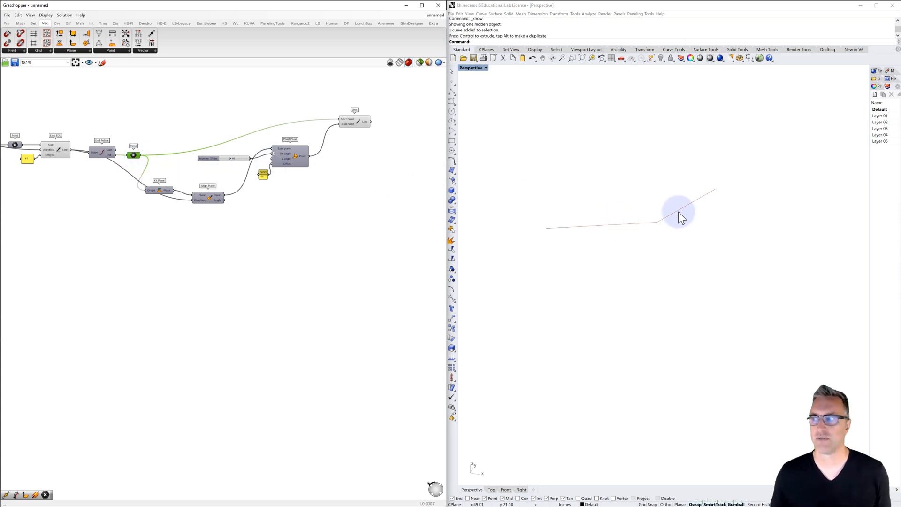
{"action": "left_click", "coordinate": [740, 212]}
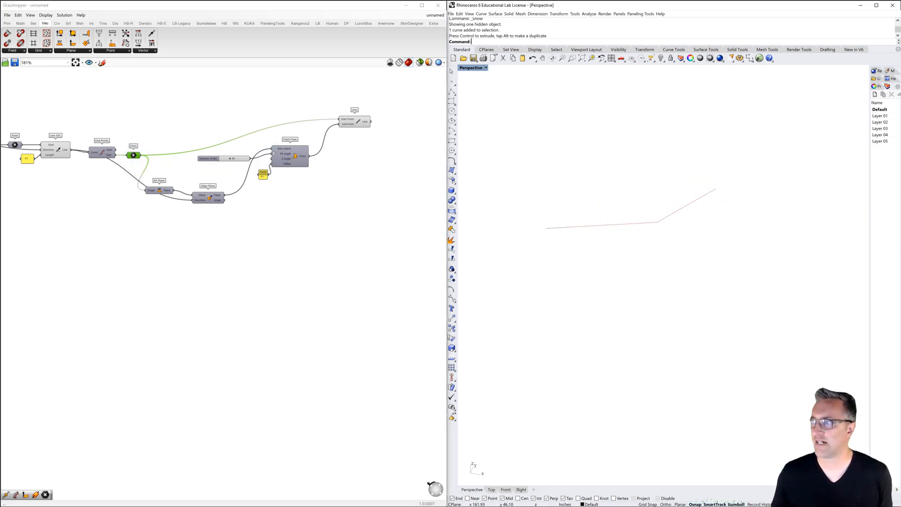
{"action": "left_click", "coordinate": [407, 128]}
Add a Join Curves component and place it beyond the Line component
{"action": "double_click", "coordinate": [410, 145]}
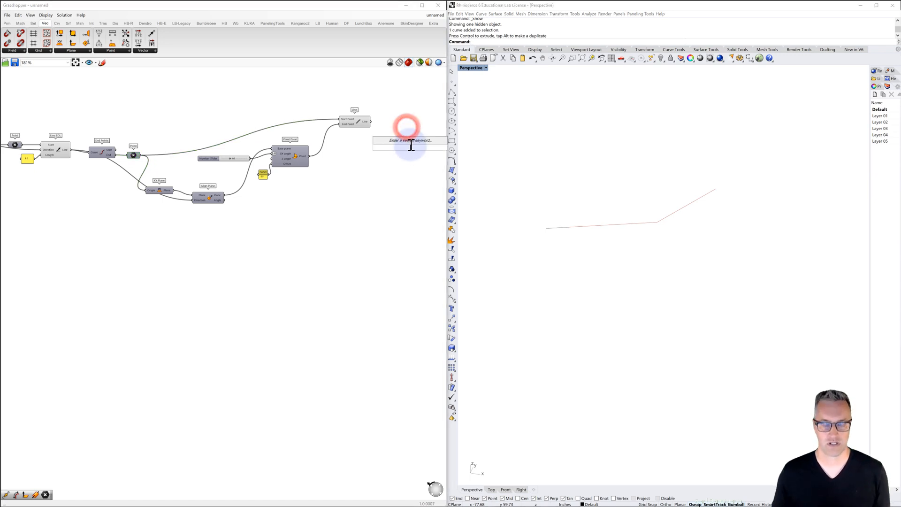
{"action": "type", "text": "join"}
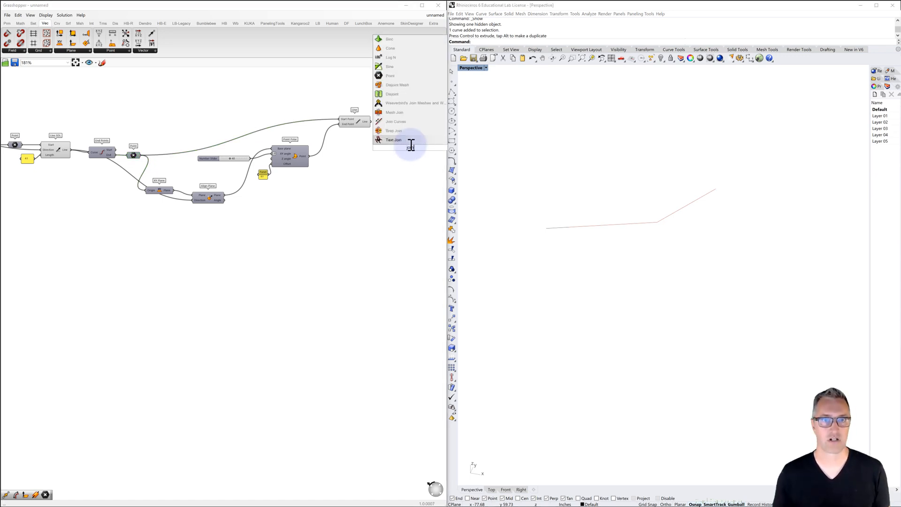
{"action": "left_click", "coordinate": [399, 122]}
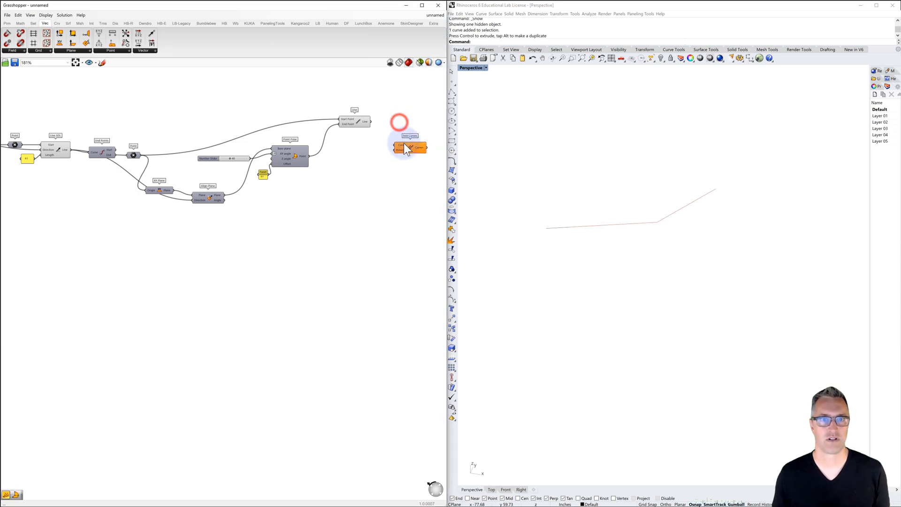
{"action": "left_click_drag", "start_coordinate": [404, 132], "coordinate": [404, 118]}
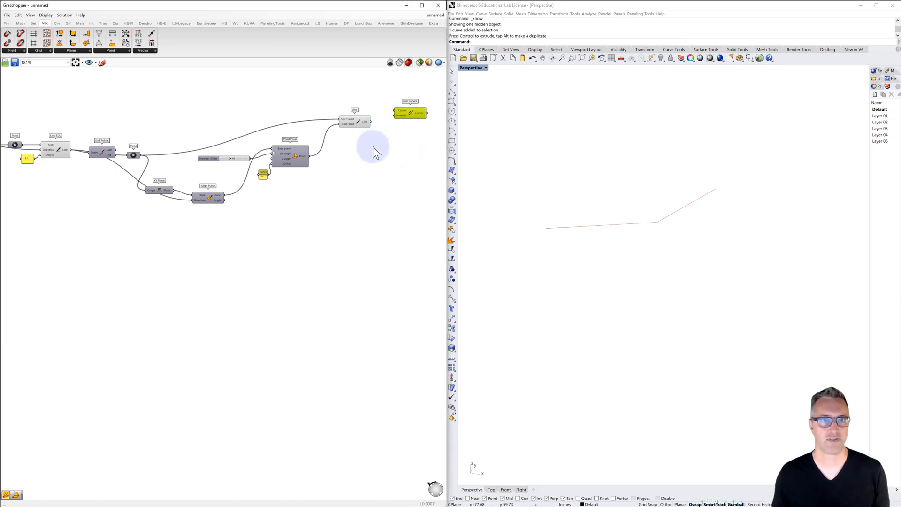
{"action": "scroll", "coordinate": [373, 145], "scroll_direction": "down", "scroll_amount": 2}
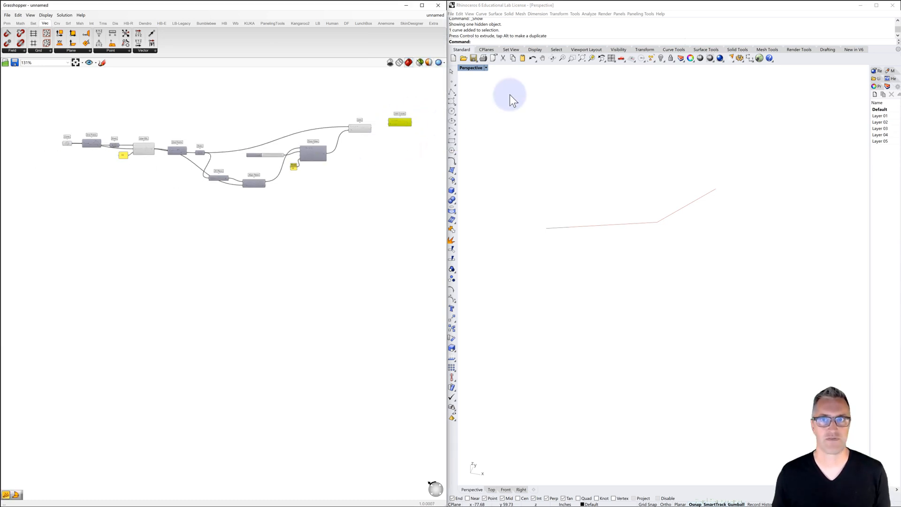
Hide the source curve in Rhino so only the Grasshopper lines remain displayed
{"action": "left_click", "coordinate": [557, 228]}
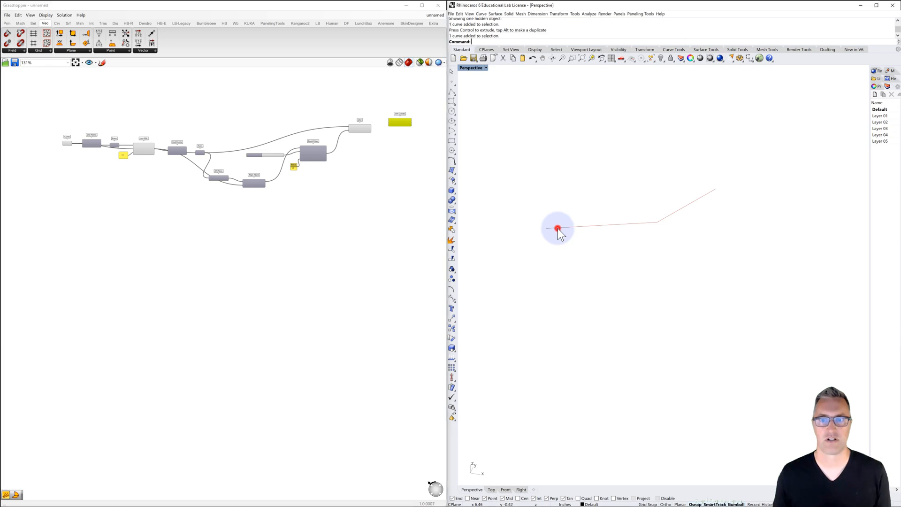
{"action": "left_click", "coordinate": [659, 59]}
{"action": "left_click", "coordinate": [618, 142]}
{"action": "scroll", "coordinate": [146, 147], "scroll_direction": "up", "scroll_amount": 3}
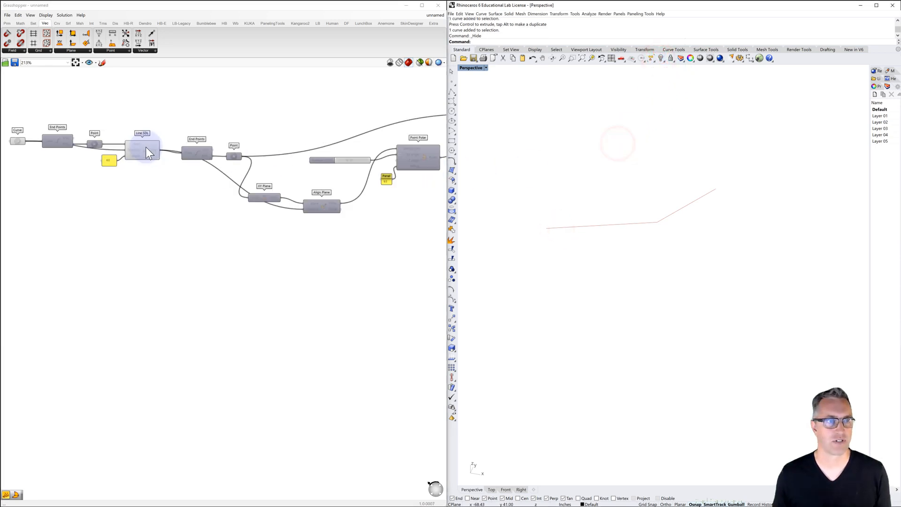
Wire the source Curve, the Line SDL output and the Line output together into the Curves input of Join Curves
{"action": "left_click_drag", "start_coordinate": [25, 141], "coordinate": [420, 101]}
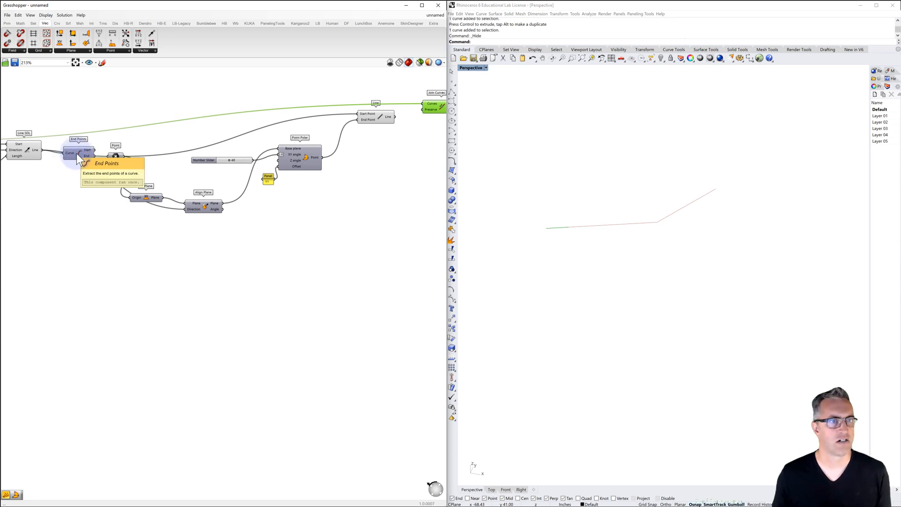
{"action": "right_click_drag", "start_coordinate": [124, 177], "coordinate": [241, 168]}
{"action": "left_click", "coordinate": [146, 141]}
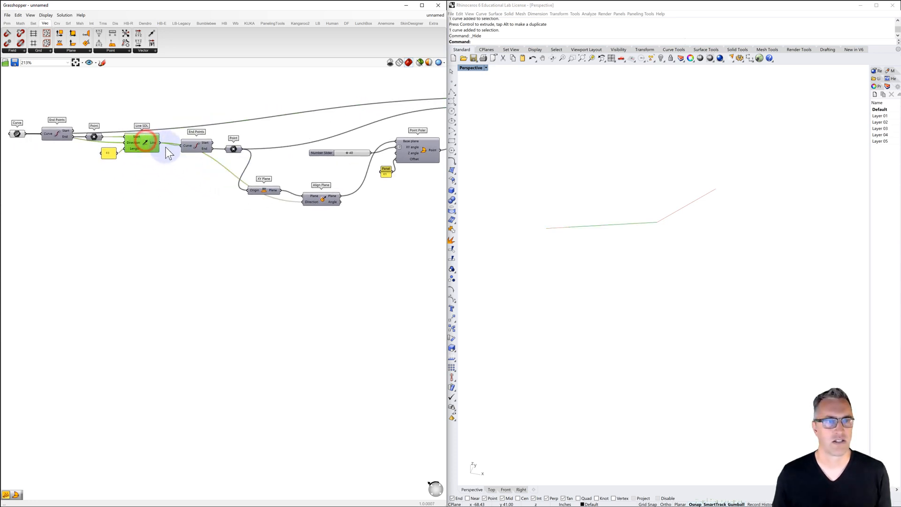
{"action": "left_click_drag", "start_coordinate": [160, 142], "coordinate": [382, 96]}
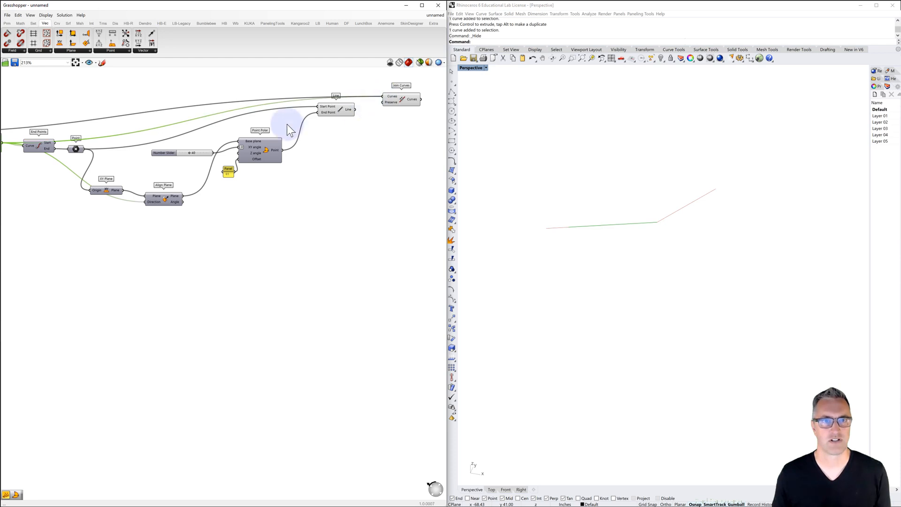
{"action": "right_click_drag", "start_coordinate": [207, 141], "coordinate": [110, 174]}
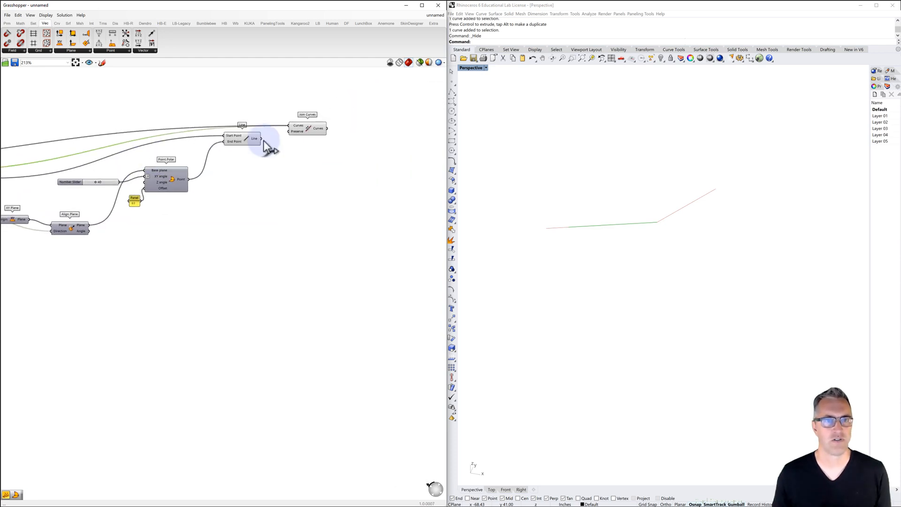
{"action": "left_click_drag", "start_coordinate": [261, 139], "coordinate": [327, 120], "text": "shift"}
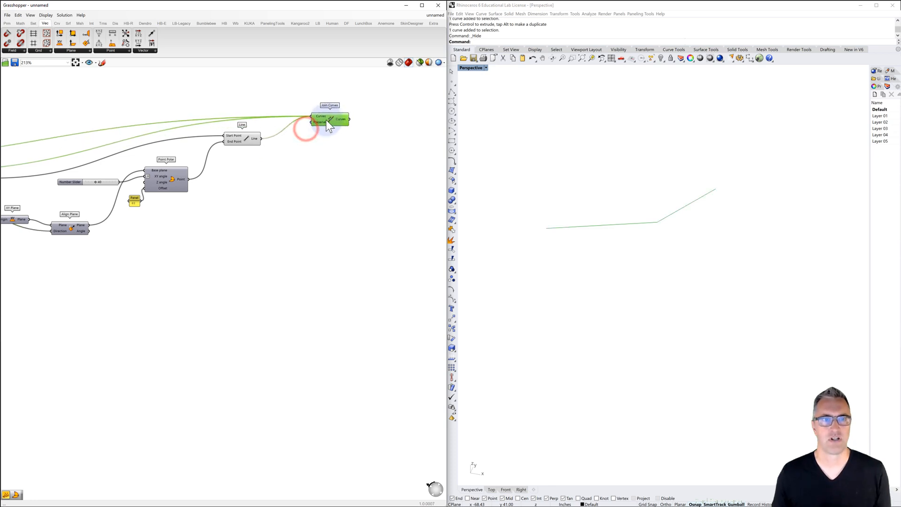
Turn off the previews of the Line, Line SDL and source Curve components
{"action": "left_click", "coordinate": [246, 138]}
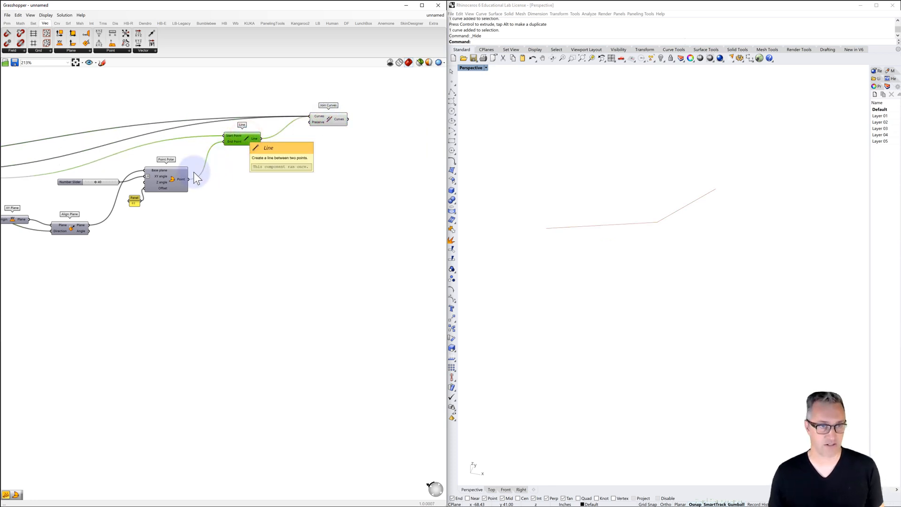
{"action": "right_click_drag", "start_coordinate": [194, 172], "coordinate": [343, 179]}
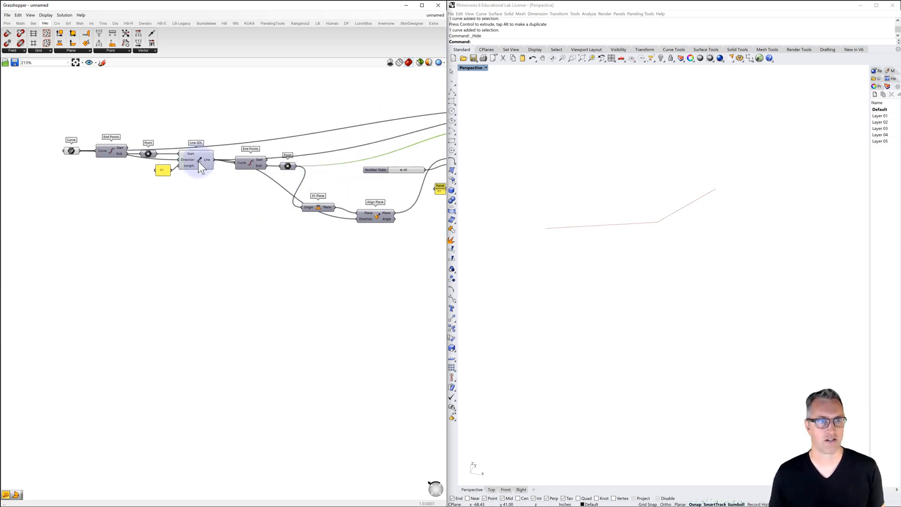
{"action": "left_click", "coordinate": [198, 161]}
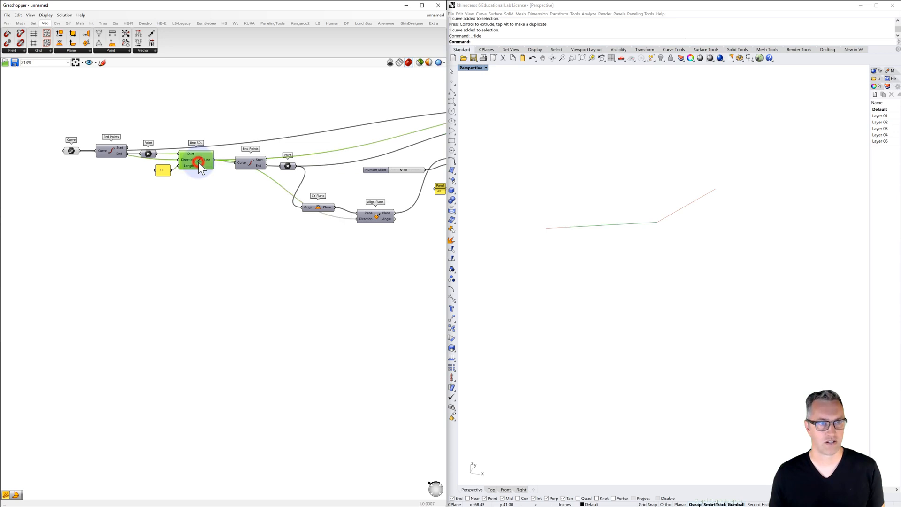
{"action": "left_click", "coordinate": [72, 151]}
{"action": "right_click_drag", "start_coordinate": [226, 164], "coordinate": [171, 176]}
{"action": "scroll", "coordinate": [96, 162], "scroll_direction": "down", "scroll_amount": 2}
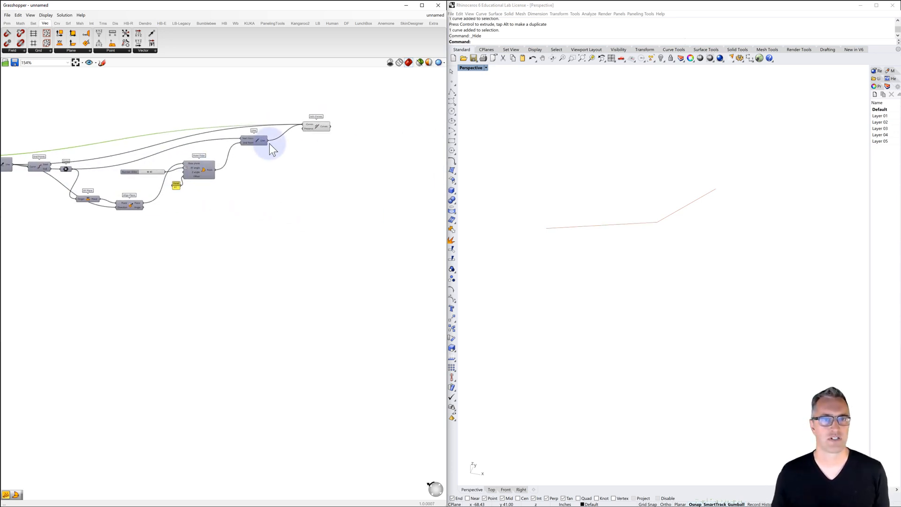
Select Join Curves and inspect the data in its Curves output
{"action": "scroll", "coordinate": [332, 117], "scroll_direction": "up", "scroll_amount": 3}
{"action": "left_click", "coordinate": [300, 132]}
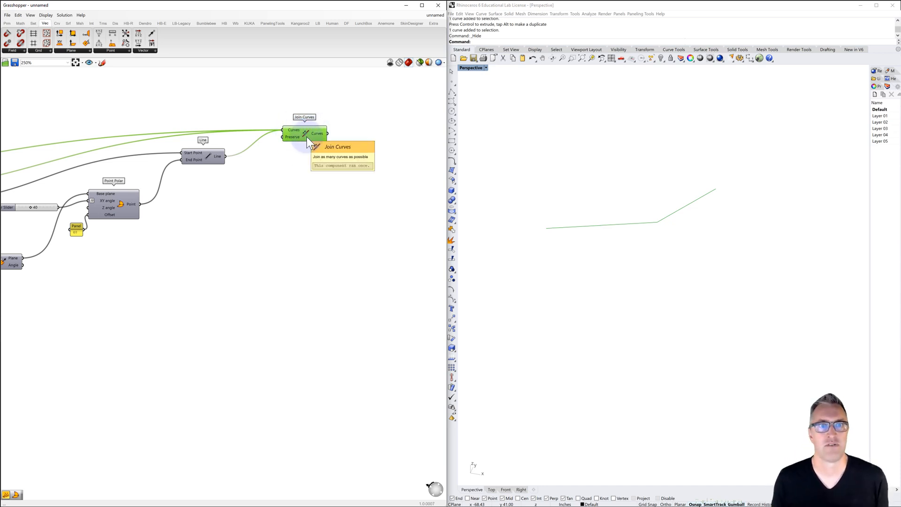
{"action": "mouse_move", "coordinate": [319, 134]}
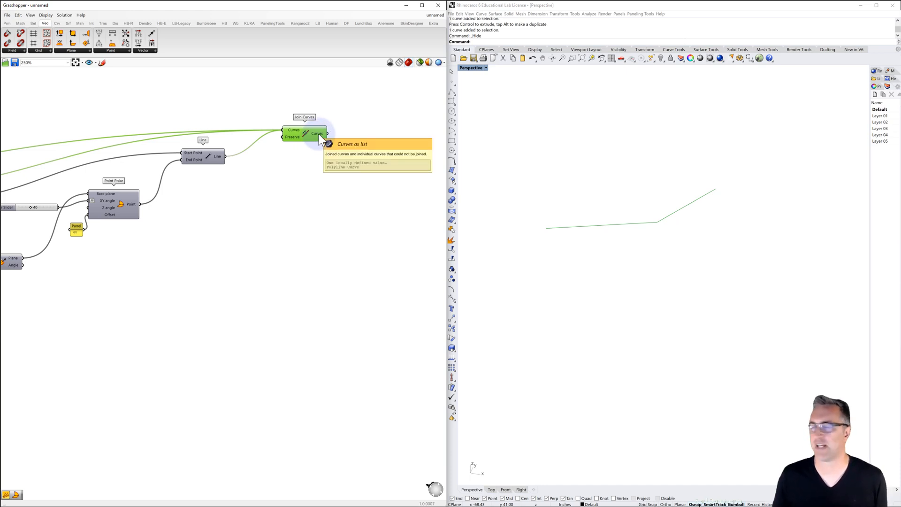
Add a Fillet component beyond Join Curves and feed the joined curve into its Curve input
{"action": "right_click_drag", "start_coordinate": [366, 175], "coordinate": [283, 164]}
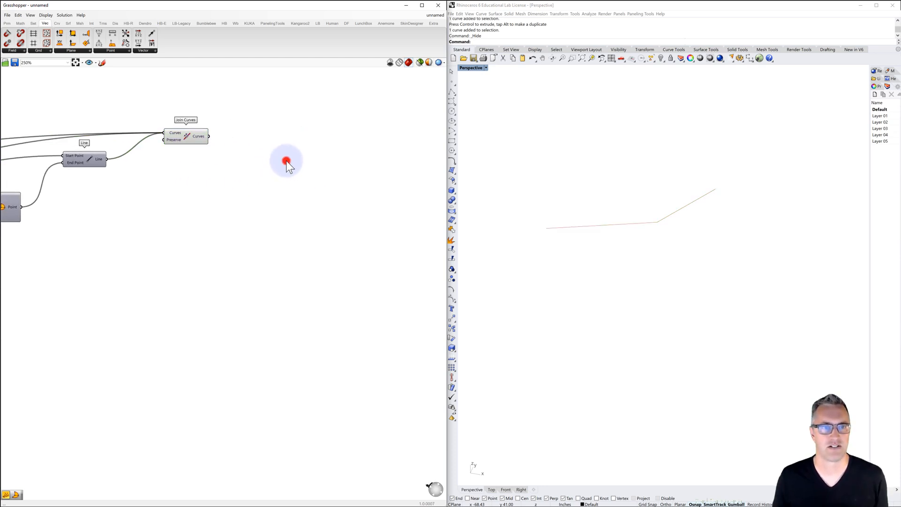
{"action": "double_click", "coordinate": [287, 161]}
{"action": "type", "text": "fillet"}
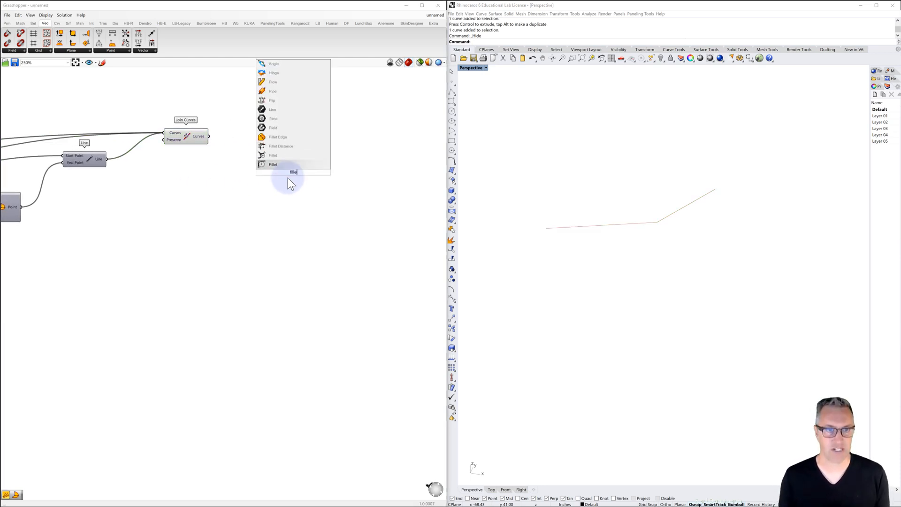
{"action": "left_click", "coordinate": [270, 164]}
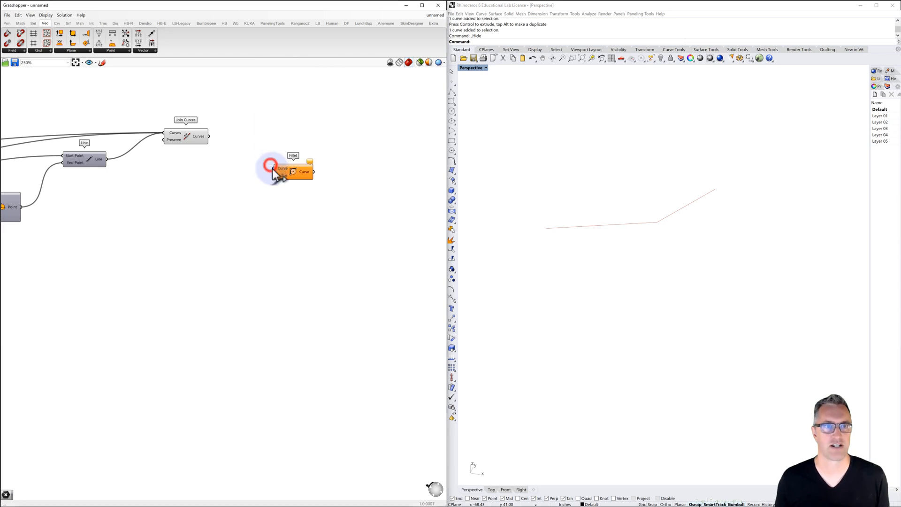
{"action": "left_click_drag", "start_coordinate": [294, 171], "coordinate": [293, 150]}
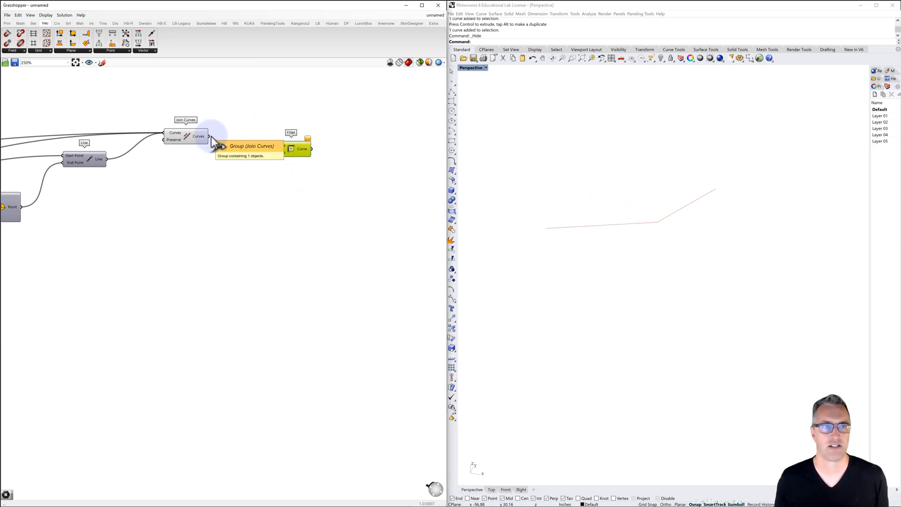
{"action": "left_click_drag", "start_coordinate": [210, 136], "coordinate": [285, 144]}
Create a panel with the value 12 and connect it to the Fillet component's Radius input
{"action": "double_click", "coordinate": [246, 156]}
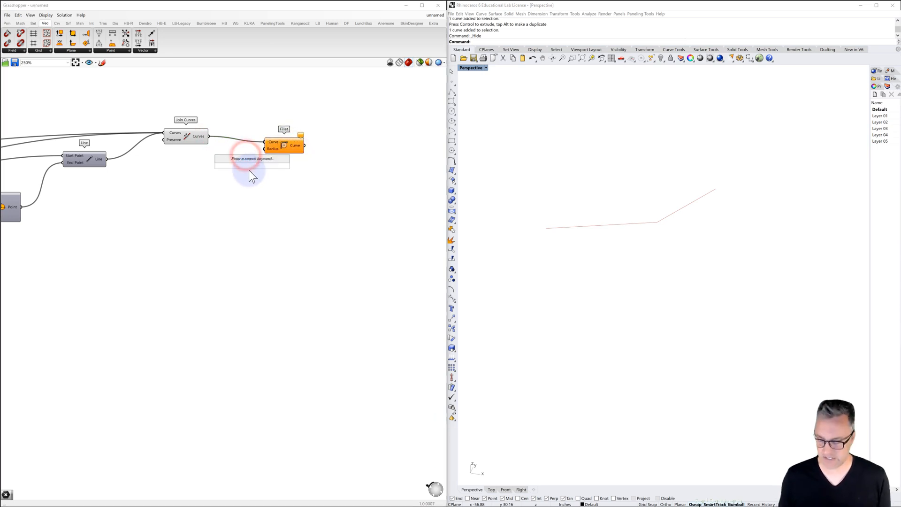
{"action": "type", "text": "\"12"}
{"action": "key", "text": "Return"}
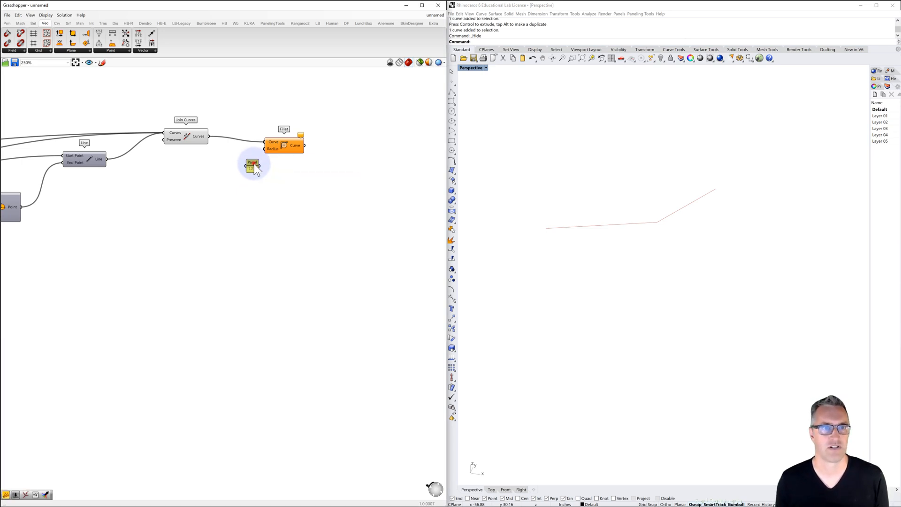
{"action": "mouse_move", "coordinate": [253, 164]}
{"action": "left_mouse_down"}
{"action": "mouse_move", "coordinate": [237, 162]}
{"action": "mouse_move", "coordinate": [261, 161]}
{"action": "mouse_move", "coordinate": [259, 150]}
{"action": "left_mouse_up"}
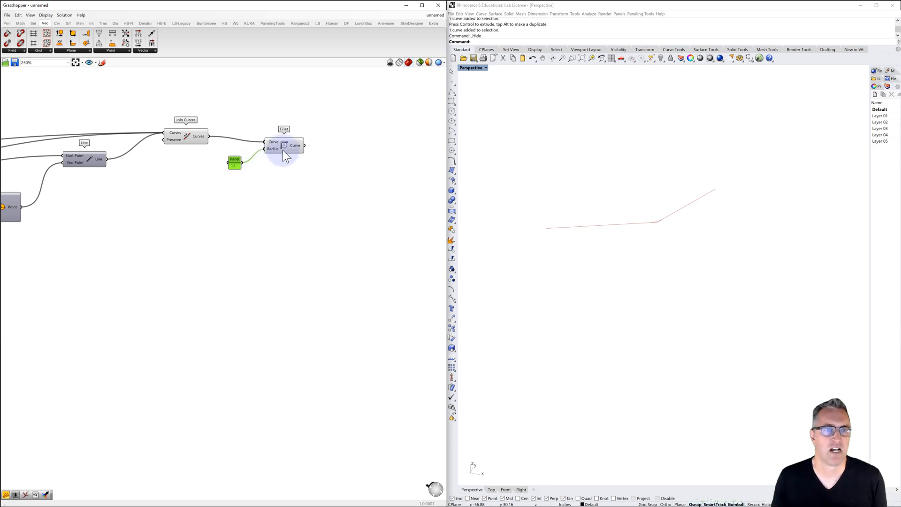
Turn off the Join Curves preview and select Fillet to highlight only the rounded curve
{"action": "left_click", "coordinate": [192, 137]}
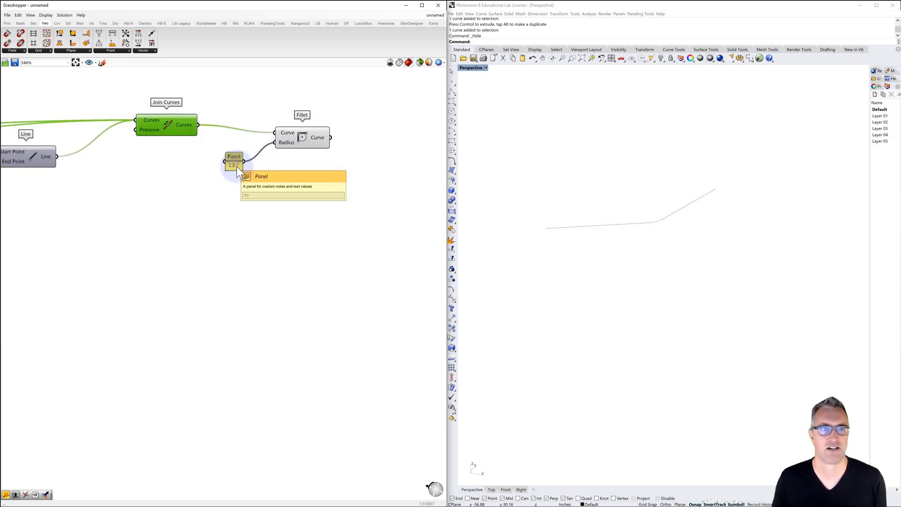
{"action": "scroll", "coordinate": [235, 165], "scroll_direction": "down", "scroll_amount": 1}
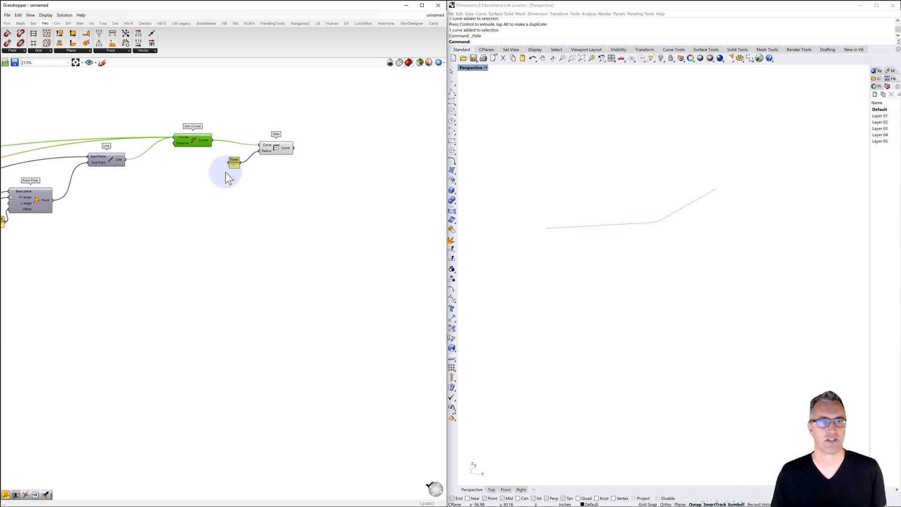
{"action": "left_click", "coordinate": [280, 154]}
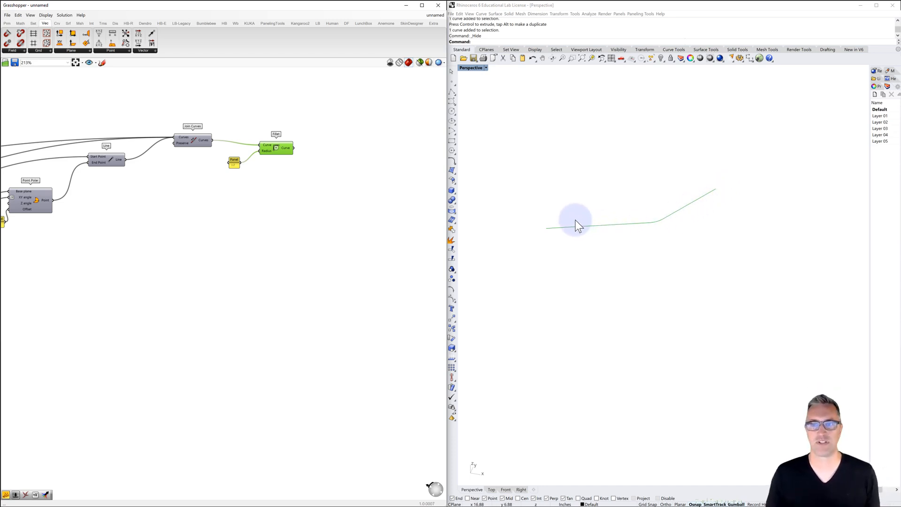
{"action": "left_click", "coordinate": [605, 197]}
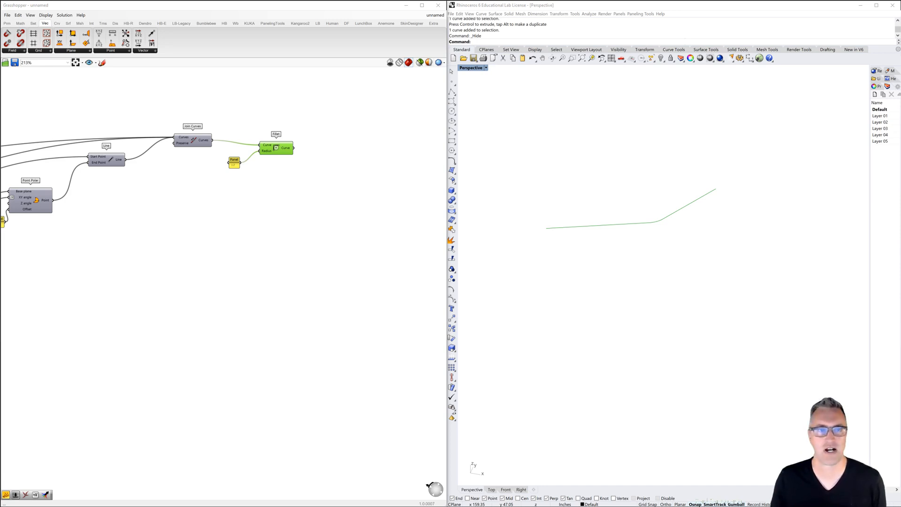
Duplicate the branch components from the second End Points through Fillet, including the slider and panels, and place the copy beyond the original Fillet
{"action": "scroll", "coordinate": [301, 203], "scroll_direction": "down", "scroll_amount": 4}
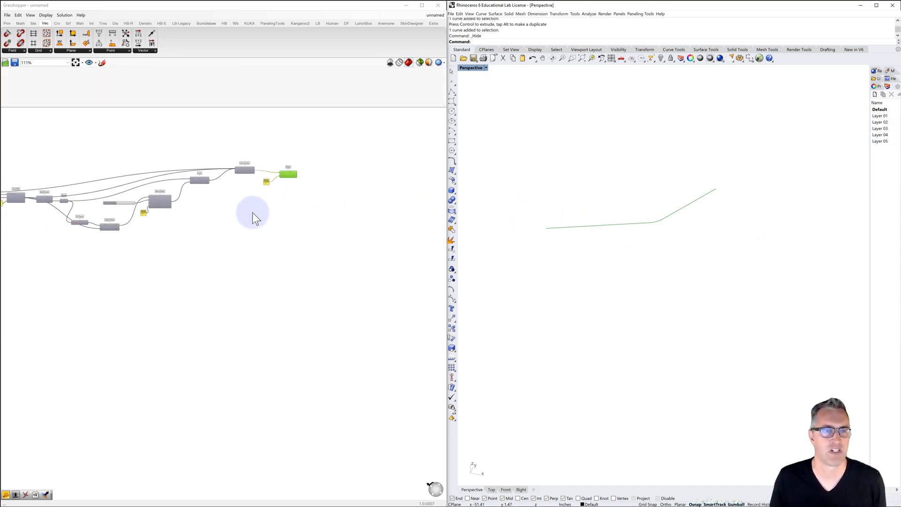
{"action": "scroll", "coordinate": [215, 211], "scroll_direction": "up", "scroll_amount": 3}
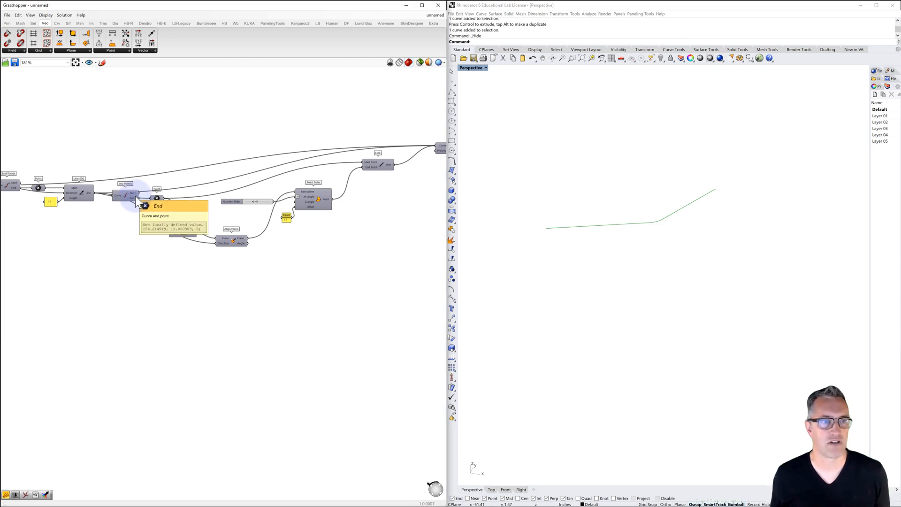
{"action": "left_click", "coordinate": [135, 195]}
{"action": "scroll", "coordinate": [123, 190], "scroll_direction": "down", "scroll_amount": 1}
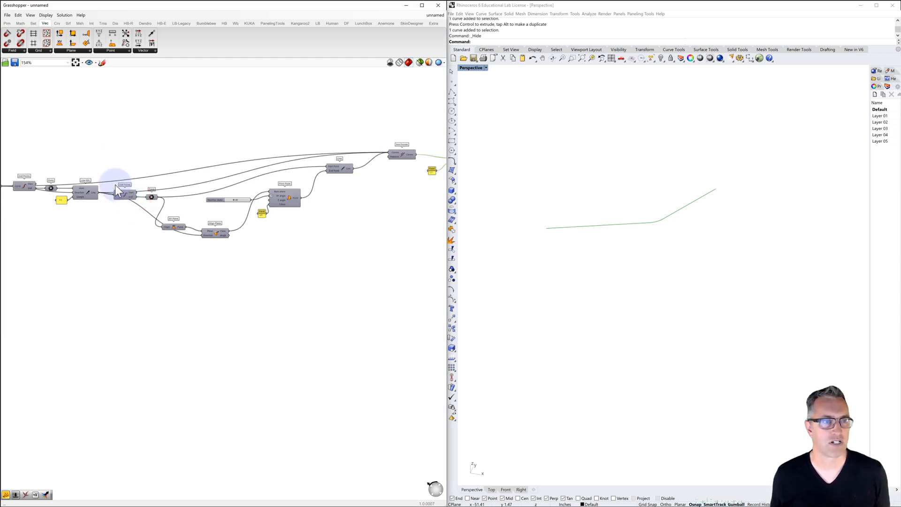
{"action": "left_click", "coordinate": [87, 192]}
{"action": "right_click_drag", "start_coordinate": [121, 206], "coordinate": [77, 192]}
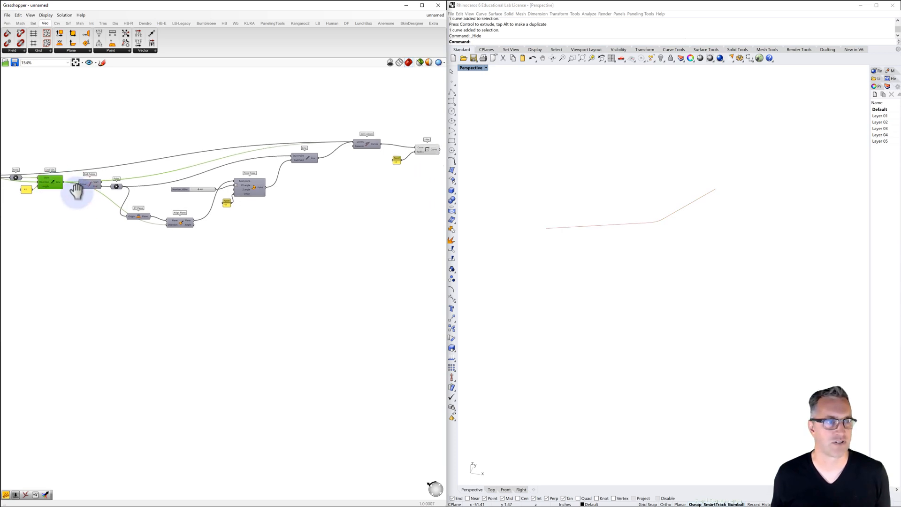
{"action": "left_click_drag", "start_coordinate": [66, 116], "coordinate": [436, 259]}
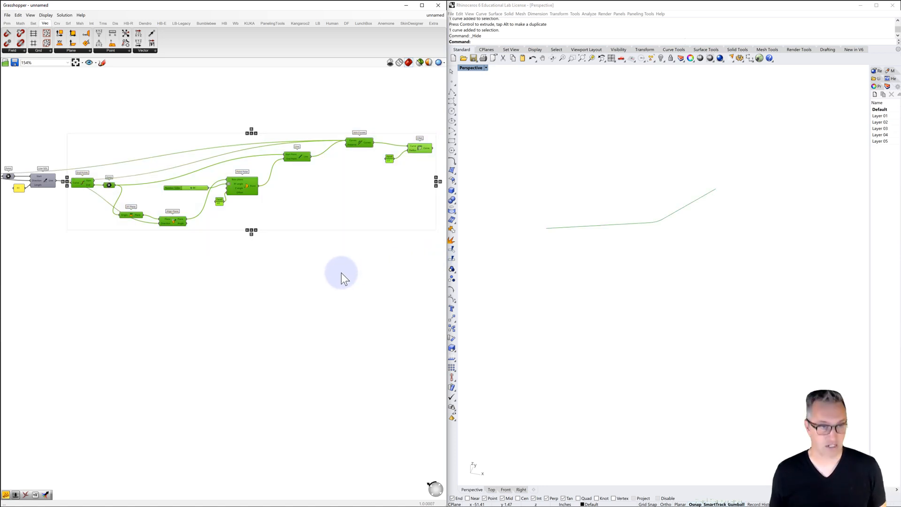
{"action": "key", "text": "ctrl+c"}
{"action": "key", "text": "ctrl+v"}
{"action": "left_click_drag", "start_coordinate": [82, 184], "coordinate": [325, 188]}
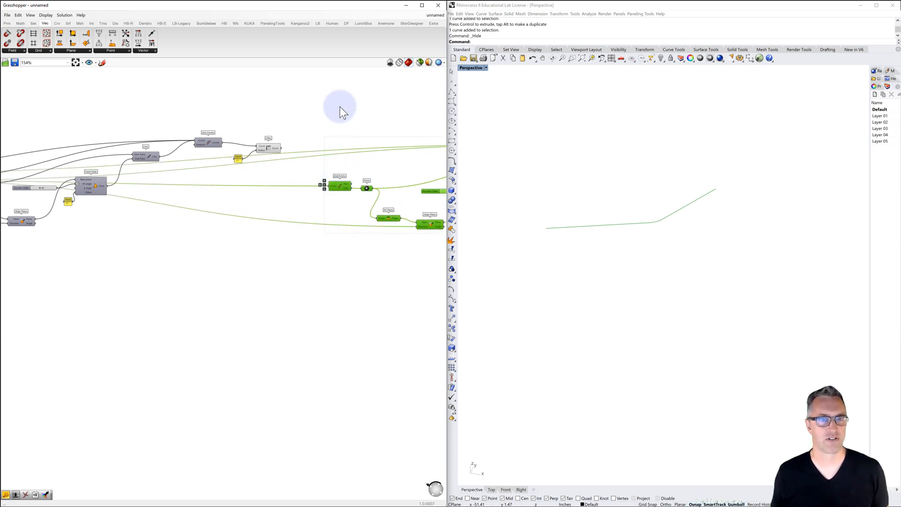
{"action": "left_click", "coordinate": [340, 106]}
Connect the original Fillet's Curve output to the copied End Points component, replacing its previous source
{"action": "right_click_drag", "start_coordinate": [311, 154], "coordinate": [212, 137]}
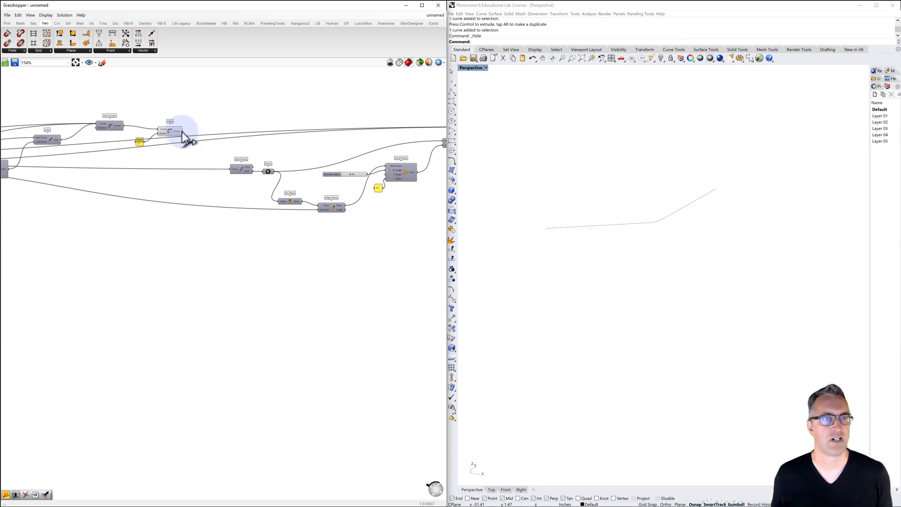
{"action": "left_click_drag", "start_coordinate": [182, 131], "coordinate": [229, 169]}
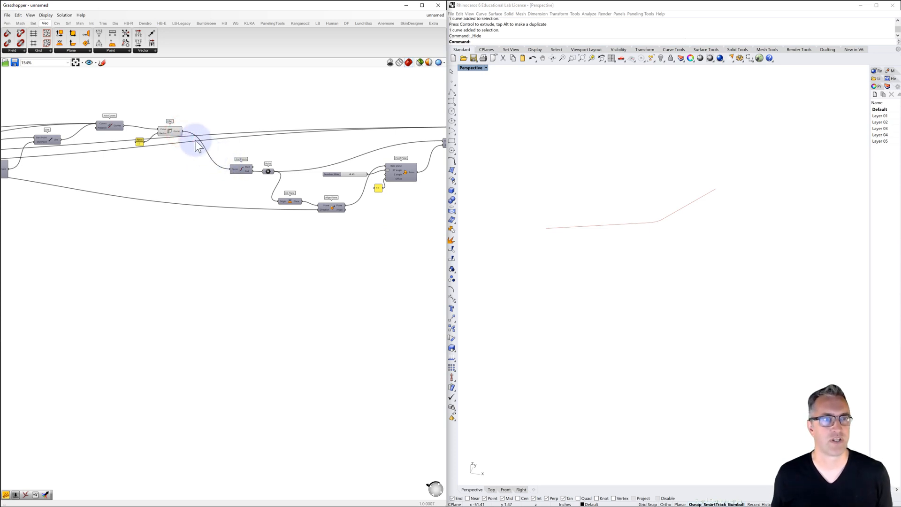
{"action": "left_click", "coordinate": [169, 131]}
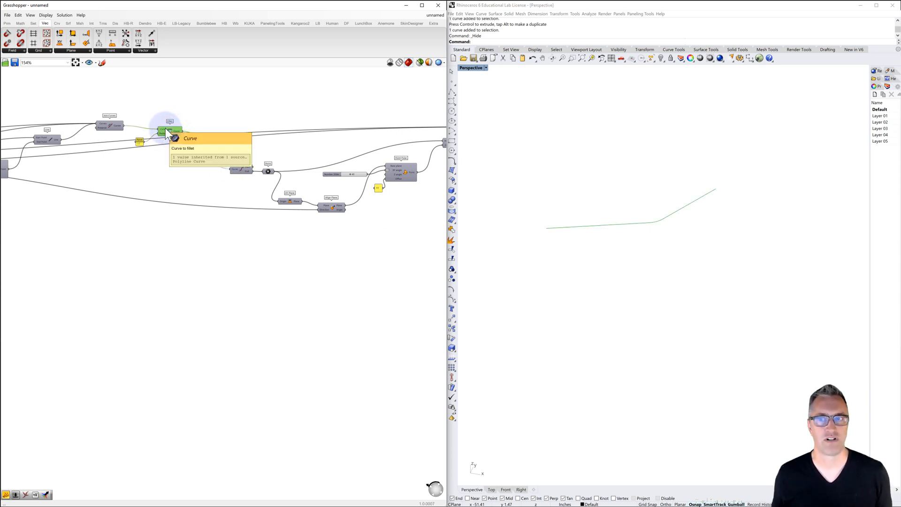
Turn on the previews of the copied Point parameter and XY Plane at the end of the filleted curve
{"action": "left_click", "coordinate": [269, 171]}
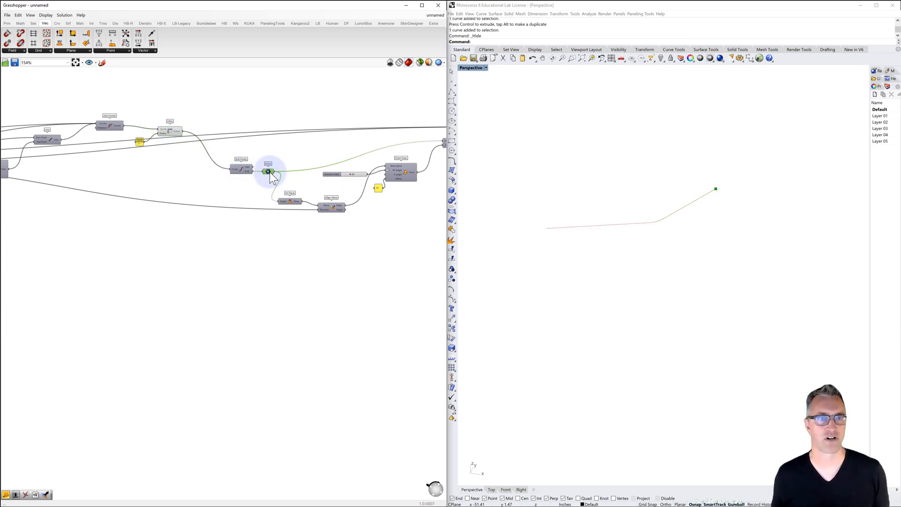
{"action": "left_click", "coordinate": [328, 207]}
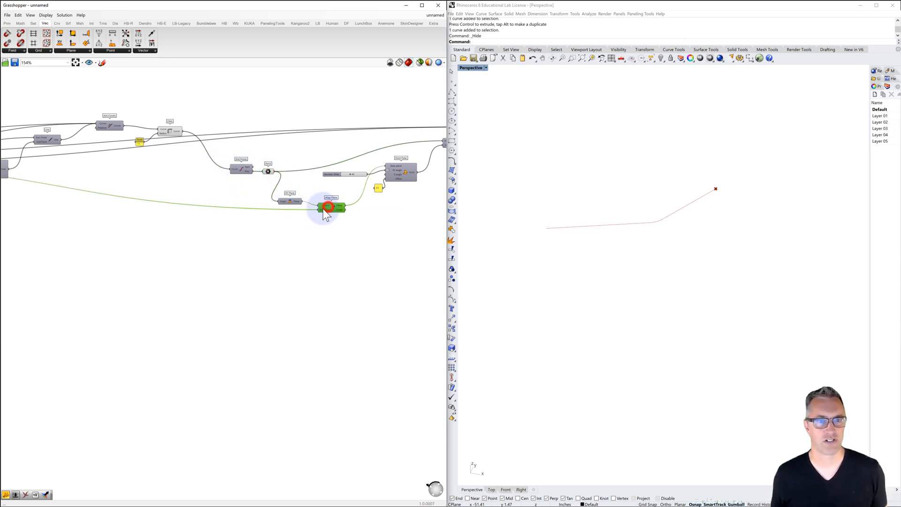
{"action": "left_click", "coordinate": [292, 202]}
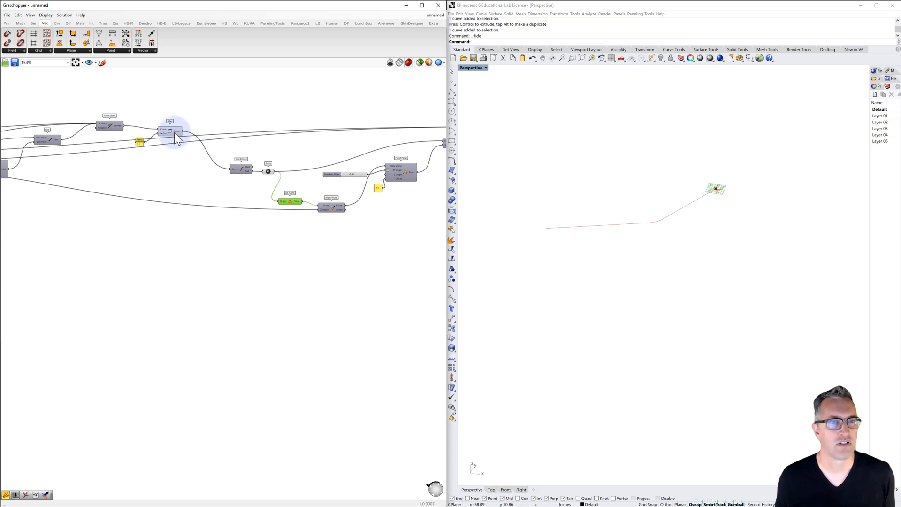
{"action": "mouse_move", "coordinate": [175, 133]}
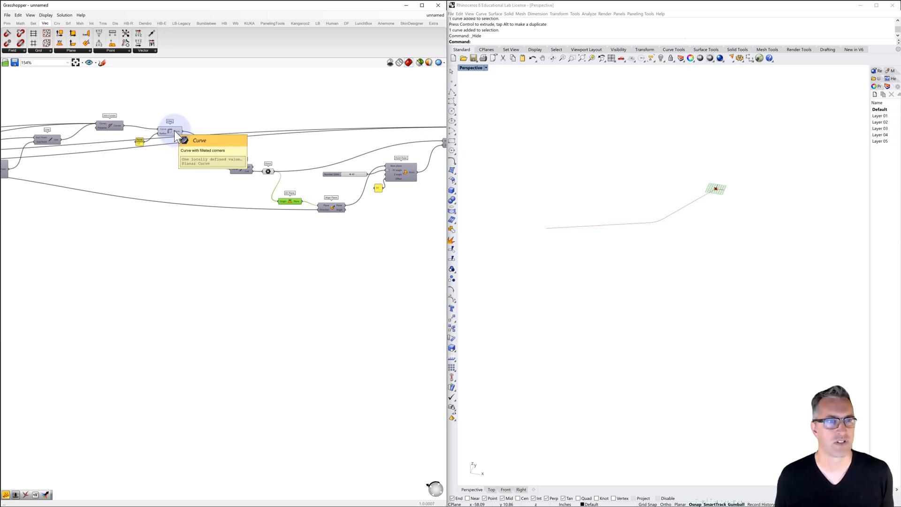
Connect the original branch's Line output to the copied Align Plane's Direction input and preview Align Plane instead of the copied XY Plane
{"action": "left_click", "coordinate": [47, 140]}
{"action": "right_click", "coordinate": [48, 140]}
{"action": "left_click", "coordinate": [58, 152]}
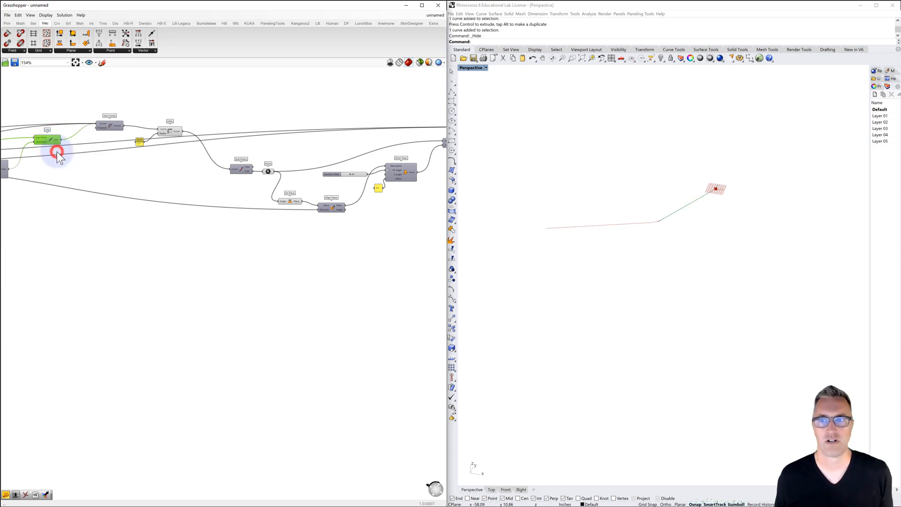
{"action": "right_click", "coordinate": [50, 140]}
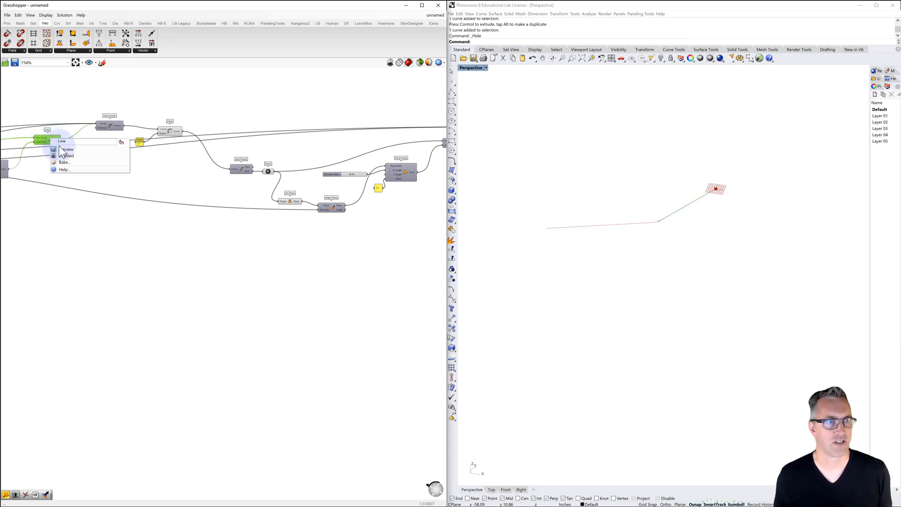
{"action": "left_click", "coordinate": [62, 151]}
{"action": "left_click_drag", "start_coordinate": [61, 140], "coordinate": [319, 210]}
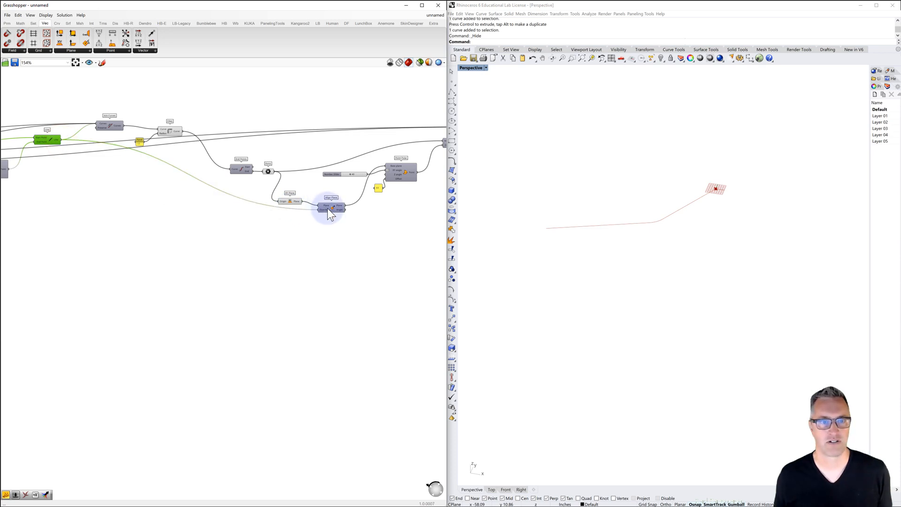
{"action": "left_click", "coordinate": [331, 208]}
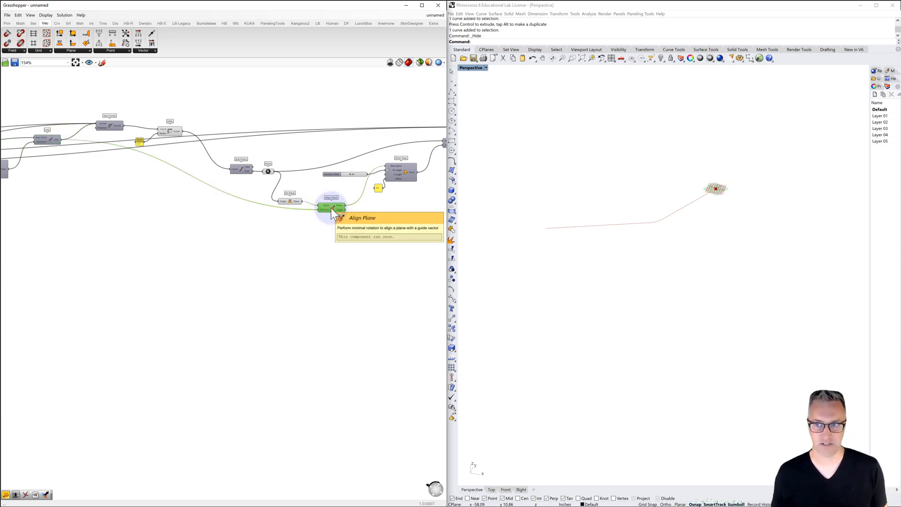
{"action": "left_click", "coordinate": [293, 201]}
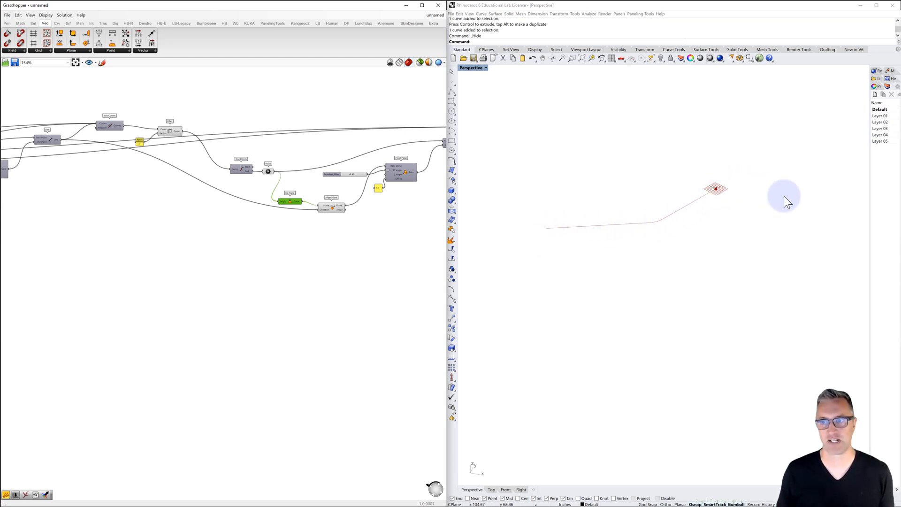
Turn on the copied Point Polar's preview and set its XY angle slider to 56
{"action": "right_click_drag", "start_coordinate": [386, 235], "coordinate": [305, 235]}
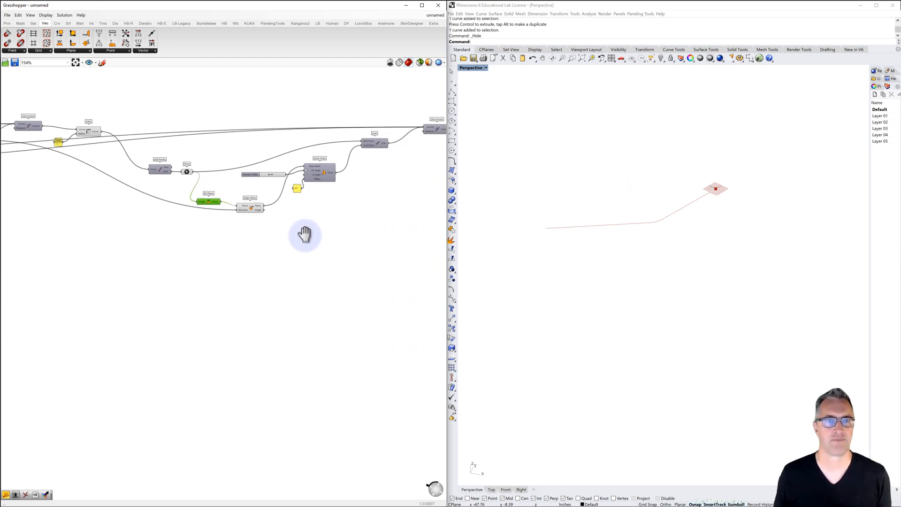
{"action": "scroll", "coordinate": [266, 183], "scroll_direction": "up", "scroll_amount": 2}
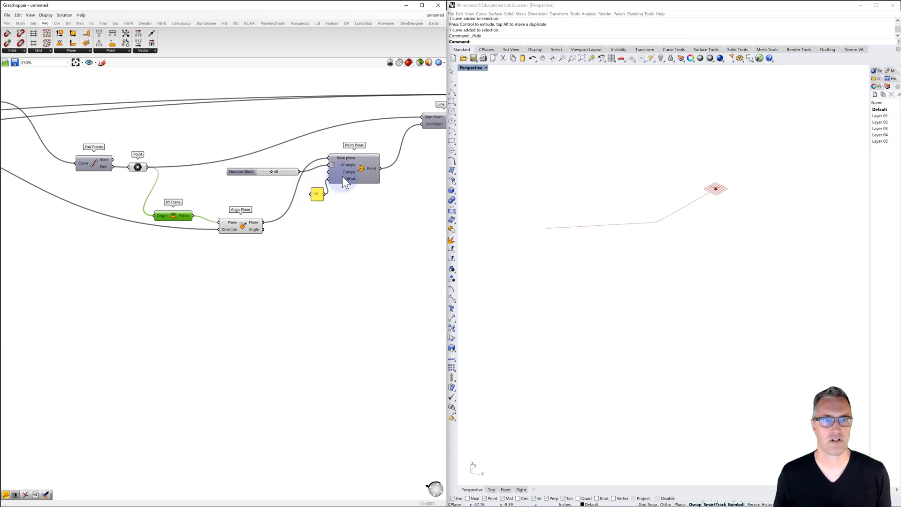
{"action": "left_click", "coordinate": [363, 170]}
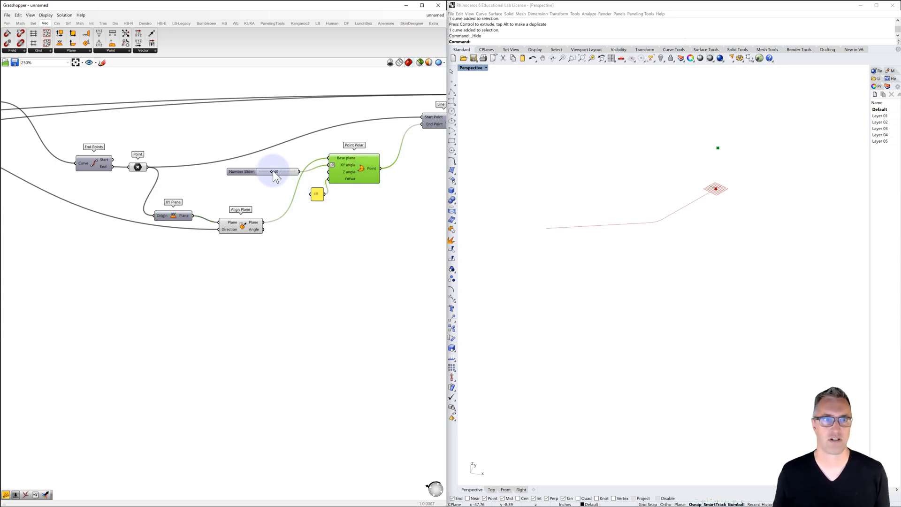
{"action": "mouse_move", "coordinate": [271, 171]}
{"action": "left_mouse_down"}
{"action": "mouse_move", "coordinate": [289, 171]}
{"action": "mouse_move", "coordinate": [263, 174]}
{"action": "mouse_move", "coordinate": [276, 172]}
{"action": "left_mouse_up"}
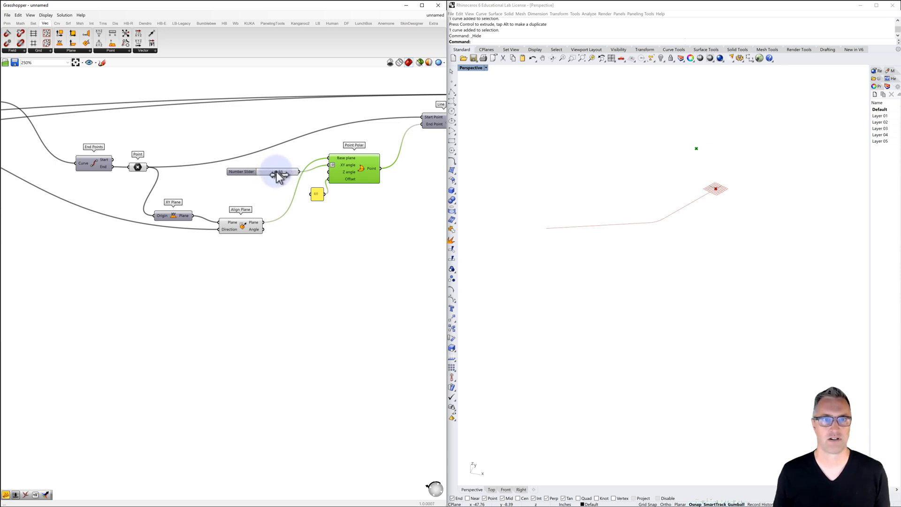
Turn on the preview of the copied Line running from the filleted curve's end to the new polar point
{"action": "right_click_drag", "start_coordinate": [347, 193], "coordinate": [210, 218]}
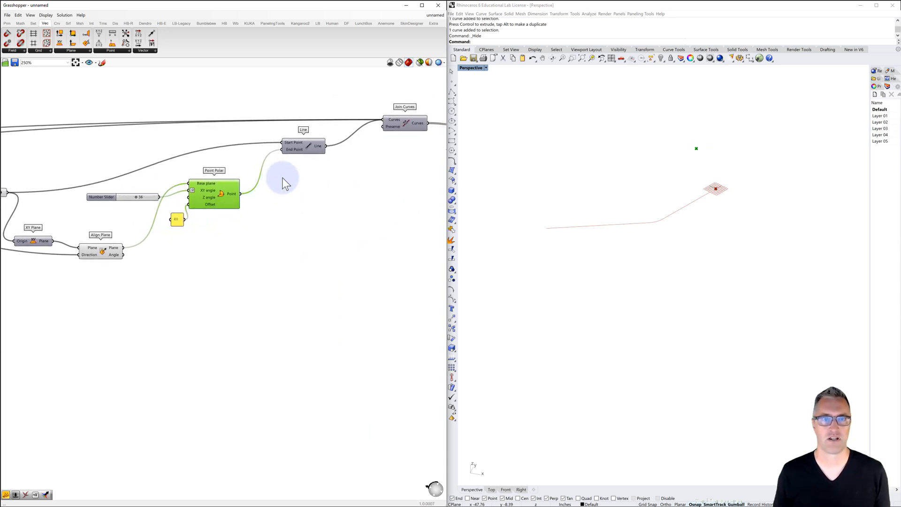
{"action": "left_click", "coordinate": [302, 148]}
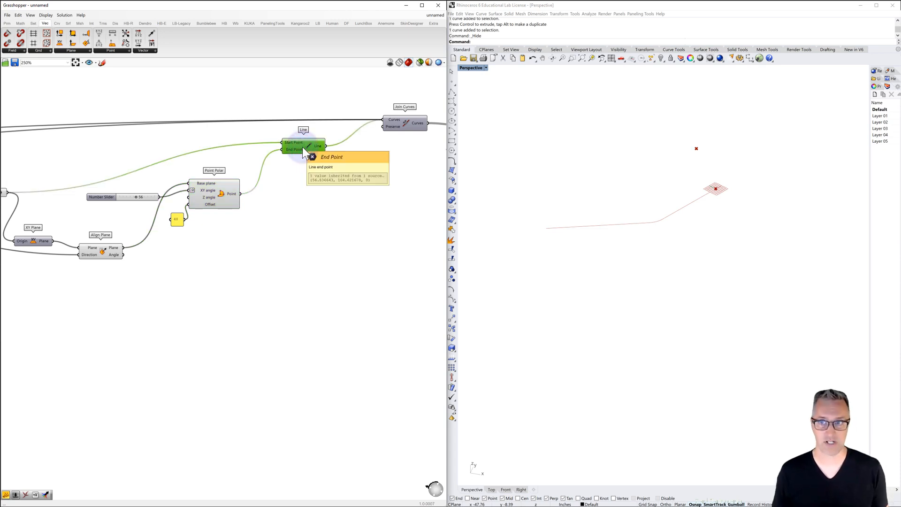
{"action": "left_click", "coordinate": [312, 179]}
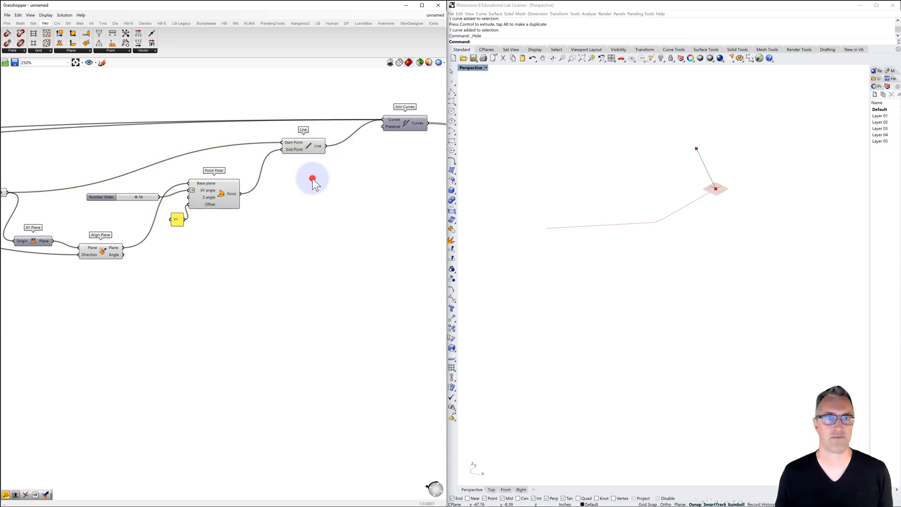
Feed the original Fillet's Curve output into the copied Join Curves in place of the earlier curve sources, keeping the copied Line, and preview the join
{"action": "right_click_drag", "start_coordinate": [395, 142], "coordinate": [370, 137]}
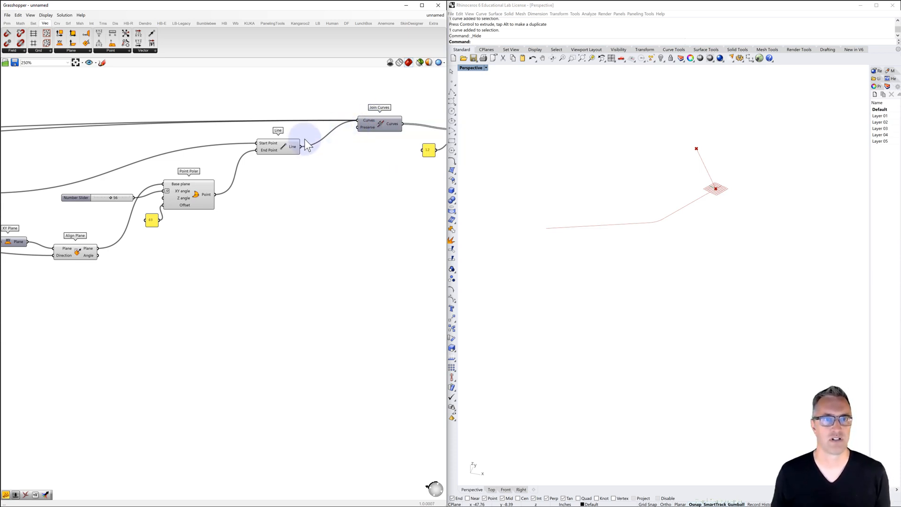
{"action": "scroll", "coordinate": [362, 154], "scroll_direction": "down", "scroll_amount": 3}
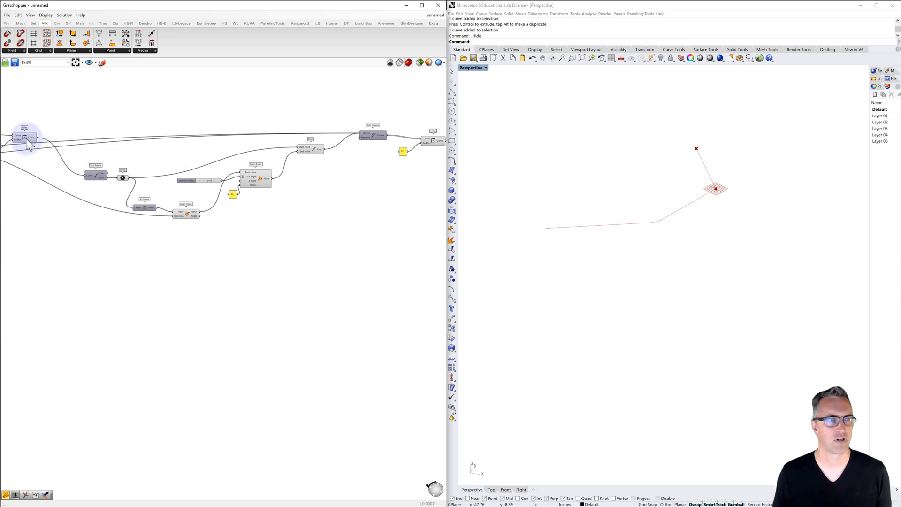
{"action": "left_click", "coordinate": [26, 138]}
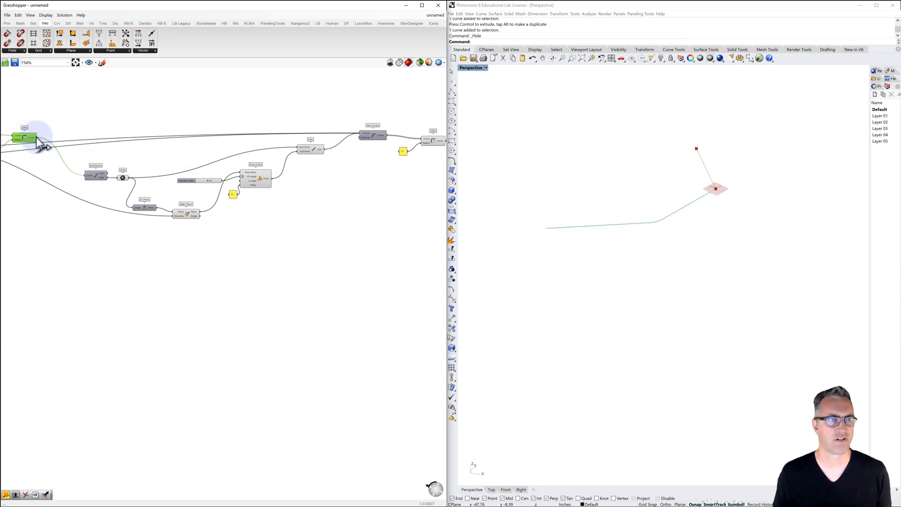
{"action": "left_click_drag", "start_coordinate": [37, 137], "coordinate": [360, 136]}
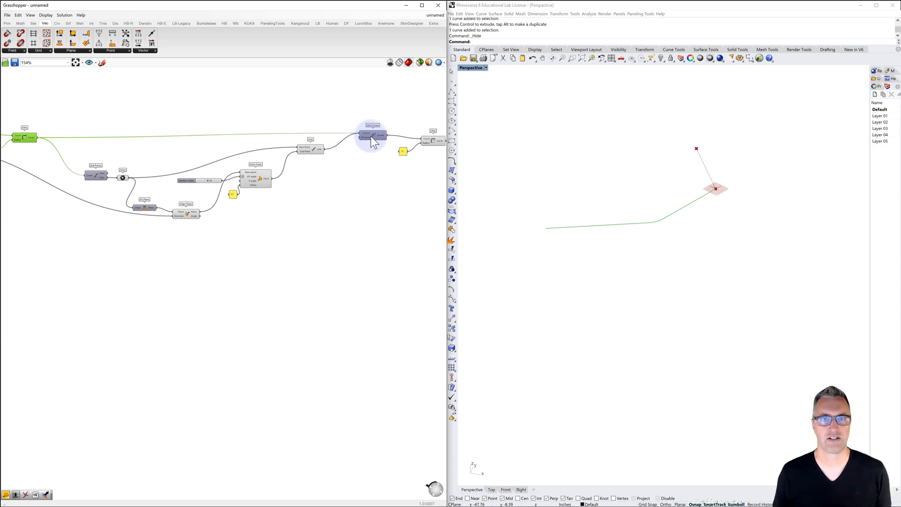
{"action": "left_click", "coordinate": [371, 136]}
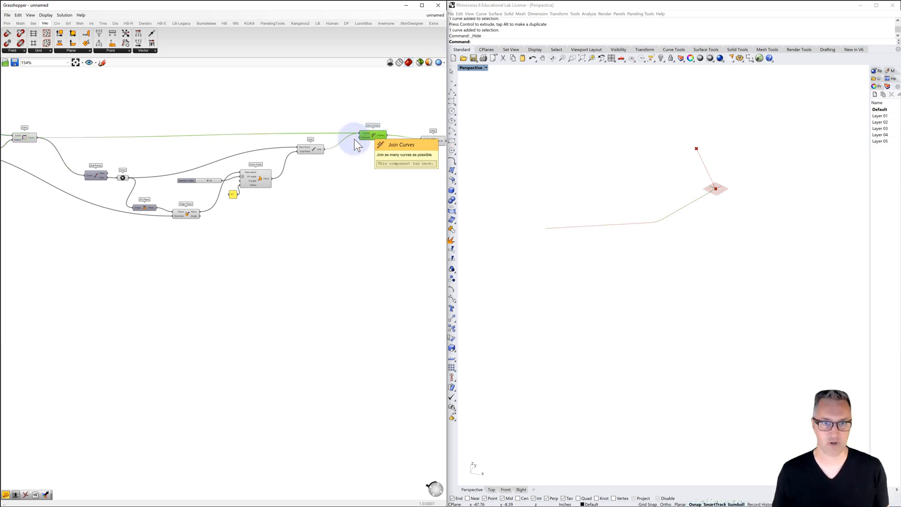
Turn off the previews of the original Fillet and the copied XY Plane, Align Plane, Line, Join Curves, Point Polar and Point, leaving only the copied Fillet's
{"action": "left_click", "coordinate": [312, 147]}
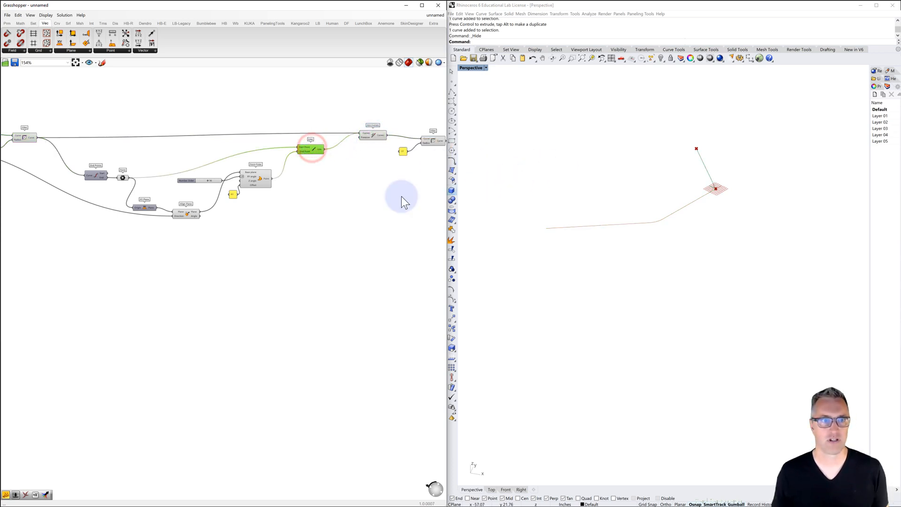
{"action": "left_click", "coordinate": [187, 213]}
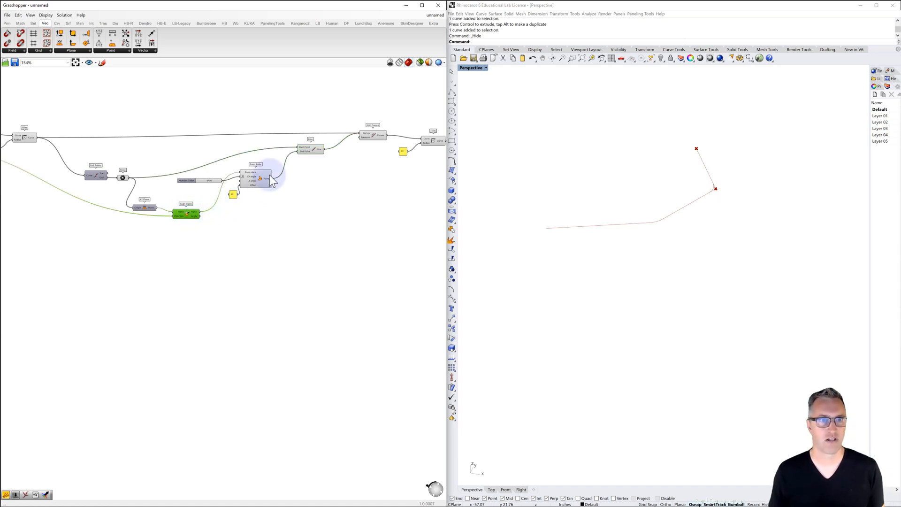
{"action": "left_click", "coordinate": [311, 150]}
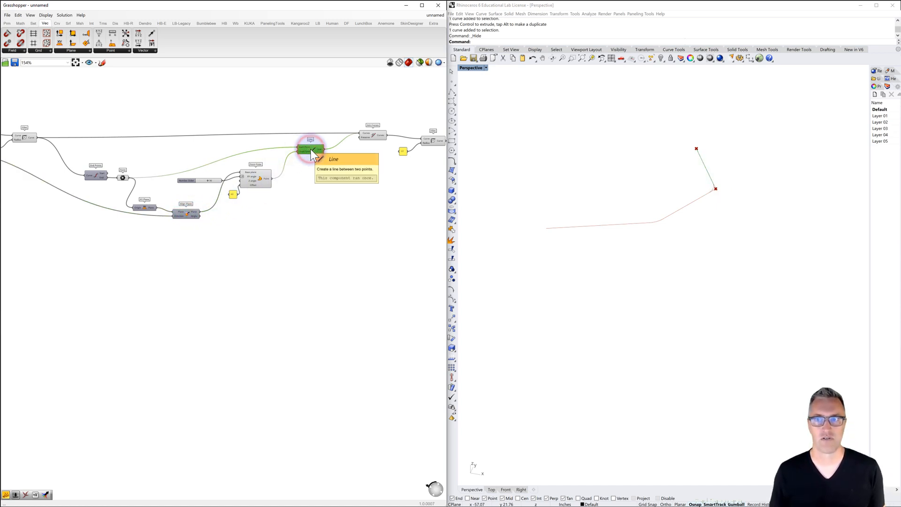
{"action": "left_click", "coordinate": [25, 138]}
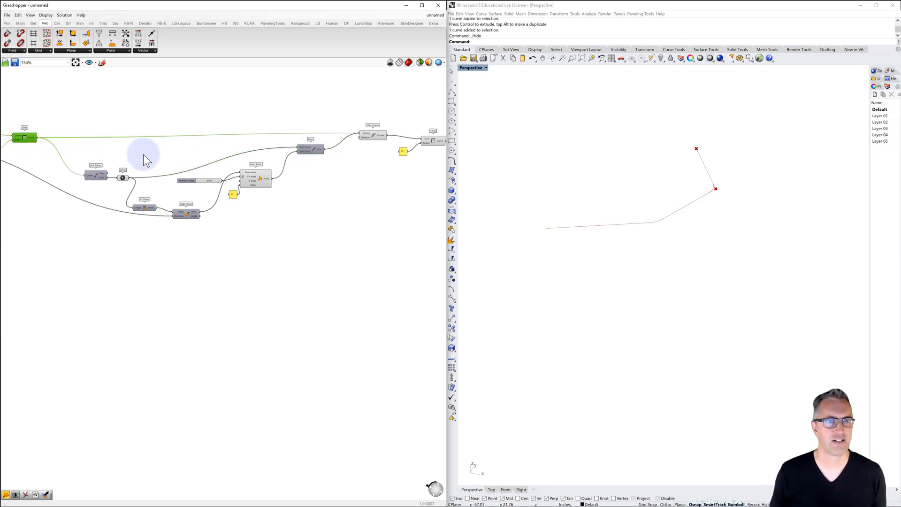
{"action": "right_click_drag", "start_coordinate": [368, 151], "coordinate": [330, 147]}
{"action": "left_click", "coordinate": [384, 136]}
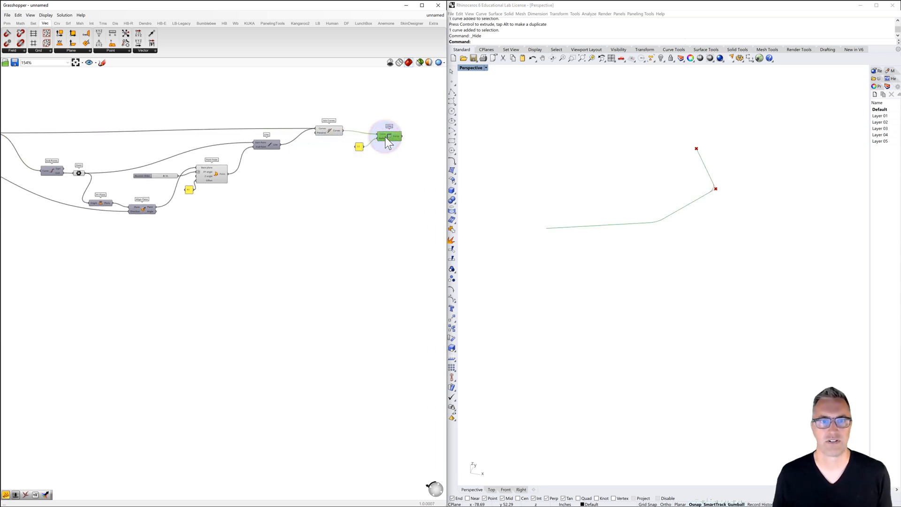
{"action": "left_click", "coordinate": [330, 131]}
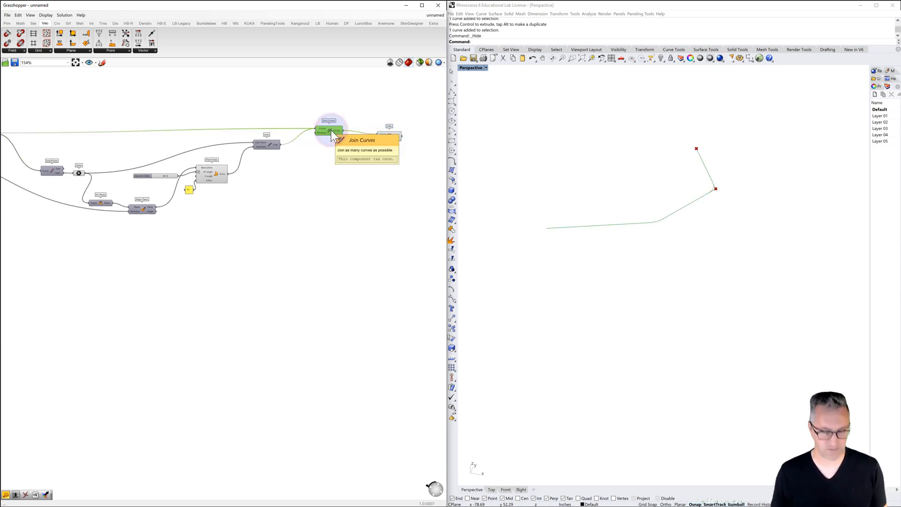
{"action": "left_click", "coordinate": [213, 172]}
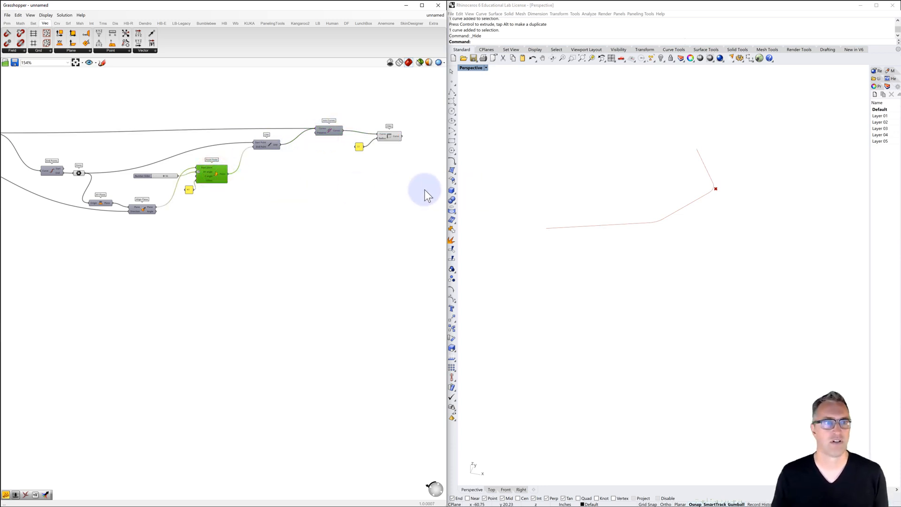
{"action": "left_click", "coordinate": [79, 173]}
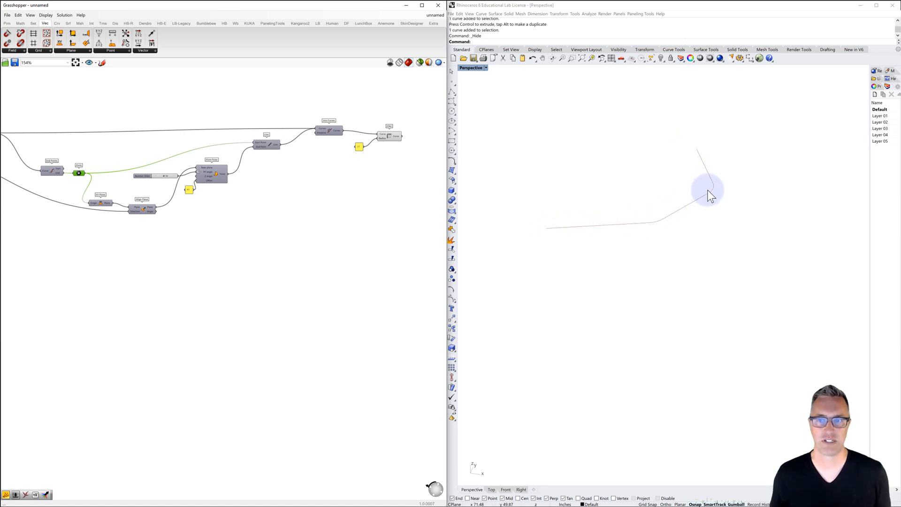
Move both XY angle number sliders below the start of the definition, placing the second branch's slider directly beneath the first
{"action": "right_click_drag", "start_coordinate": [203, 195], "coordinate": [371, 181]}
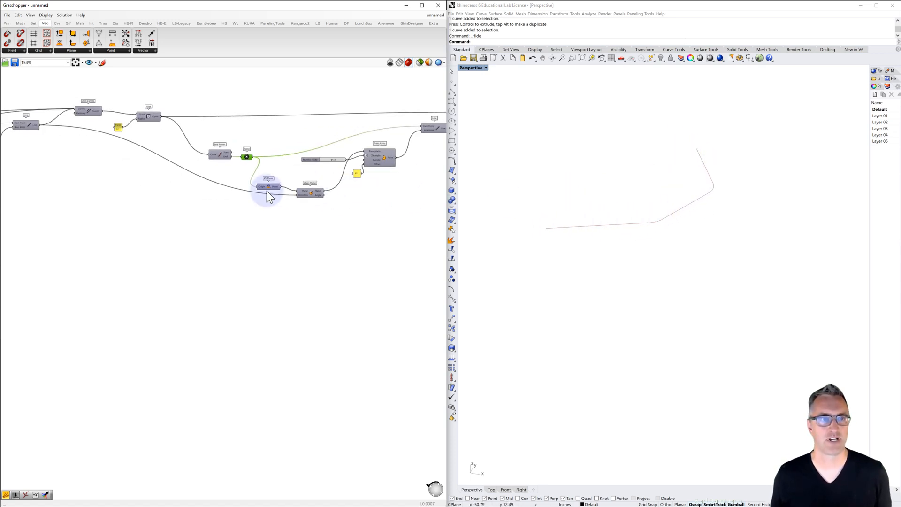
{"action": "right_click_drag", "start_coordinate": [267, 191], "coordinate": [411, 195]}
{"action": "right_click_drag", "start_coordinate": [222, 190], "coordinate": [388, 182]}
{"action": "right_click_drag", "start_coordinate": [183, 205], "coordinate": [331, 173]}
{"action": "left_click_drag", "start_coordinate": [330, 153], "coordinate": [150, 208]}
{"action": "right_click_drag", "start_coordinate": [273, 202], "coordinate": [157, 207]}
{"action": "scroll", "coordinate": [157, 208], "scroll_direction": "down", "scroll_amount": 3}
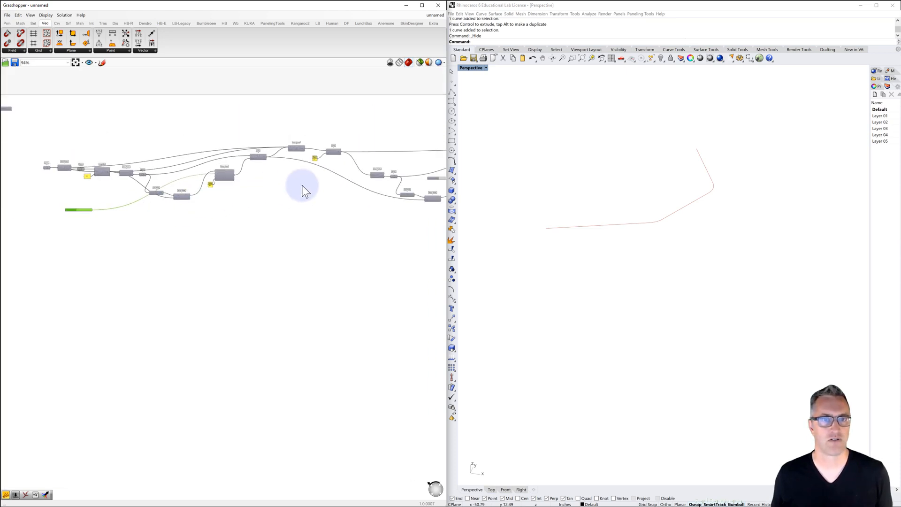
{"action": "right_click_drag", "start_coordinate": [367, 178], "coordinate": [256, 171]}
{"action": "right_click_drag", "start_coordinate": [361, 151], "coordinate": [339, 153]}
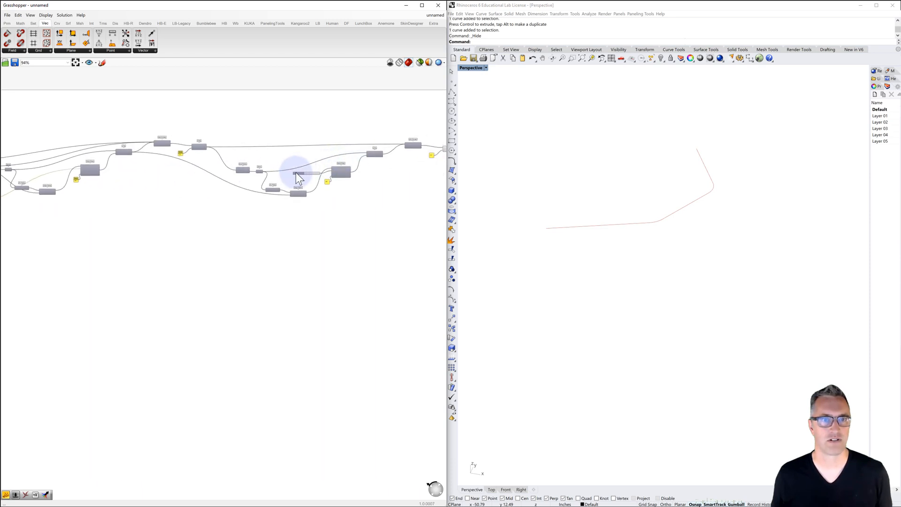
{"action": "left_click_drag", "start_coordinate": [296, 173], "coordinate": [96, 218]}
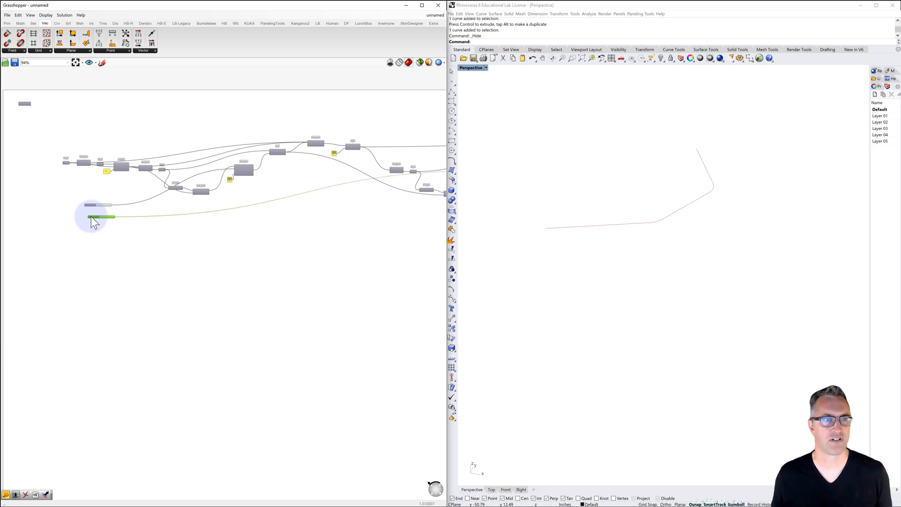
Adjust the first branch's angle slider to 51 and the second branch's to 85 to reshape the bends
{"action": "scroll", "coordinate": [95, 216], "scroll_direction": "up", "scroll_amount": 4}
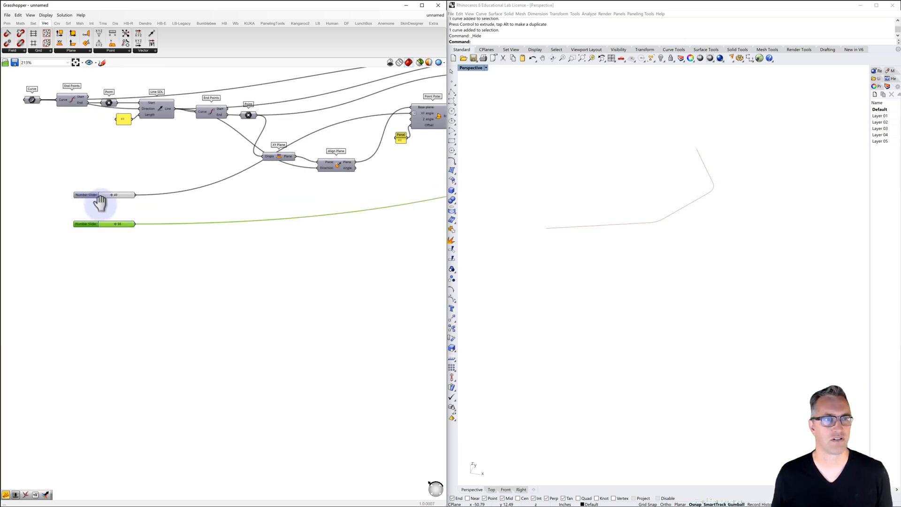
{"action": "scroll", "coordinate": [99, 201], "scroll_direction": "up", "scroll_amount": 3}
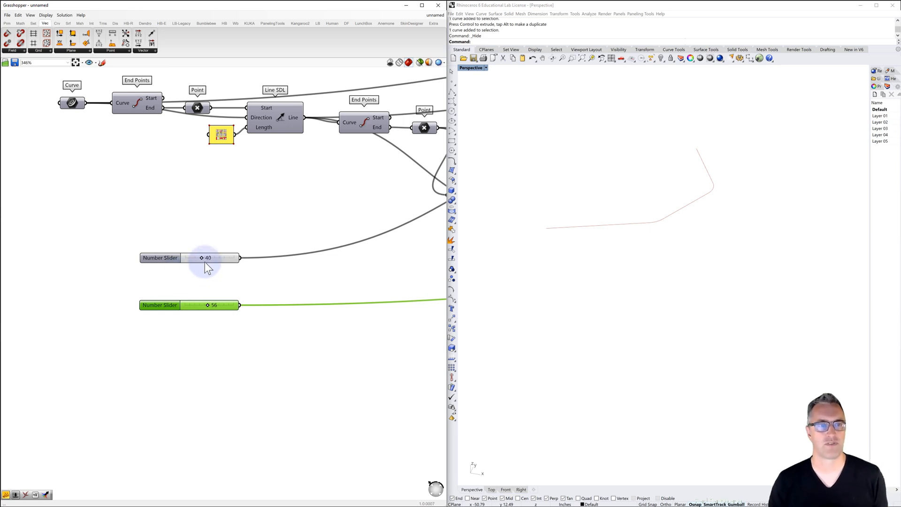
{"action": "left_click_drag", "start_coordinate": [202, 257], "coordinate": [220, 306]}
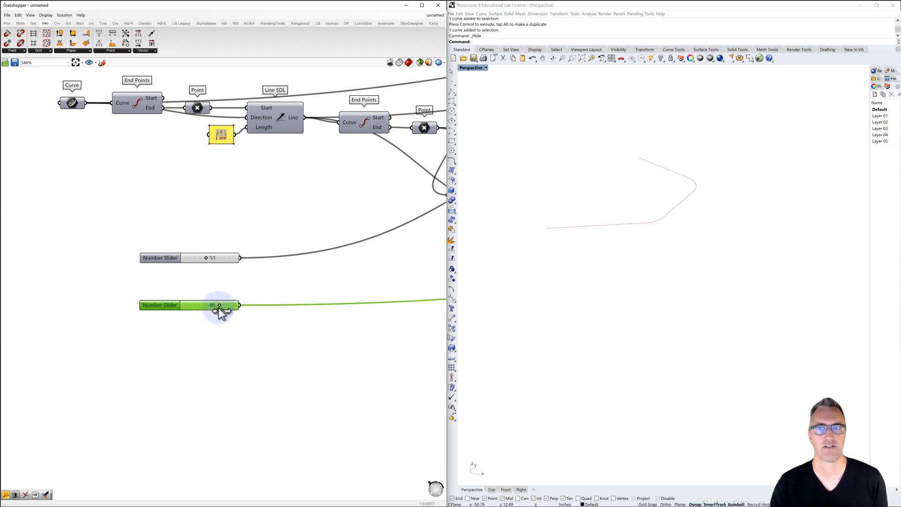
Change the first angle slider's minimum to a negative value so the branch can bend in both directions
{"action": "double_click", "coordinate": [160, 258]}
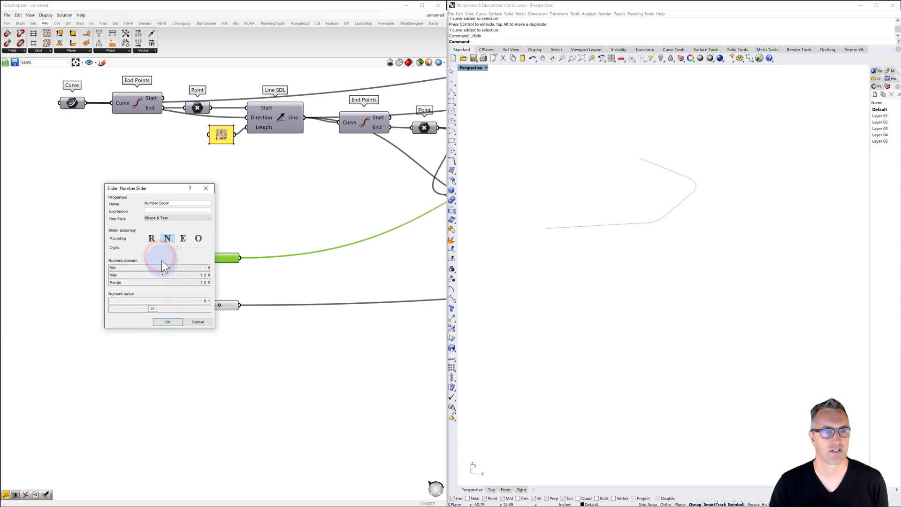
{"action": "double_click", "coordinate": [188, 268]}
{"action": "key", "text": "BackSpace"}
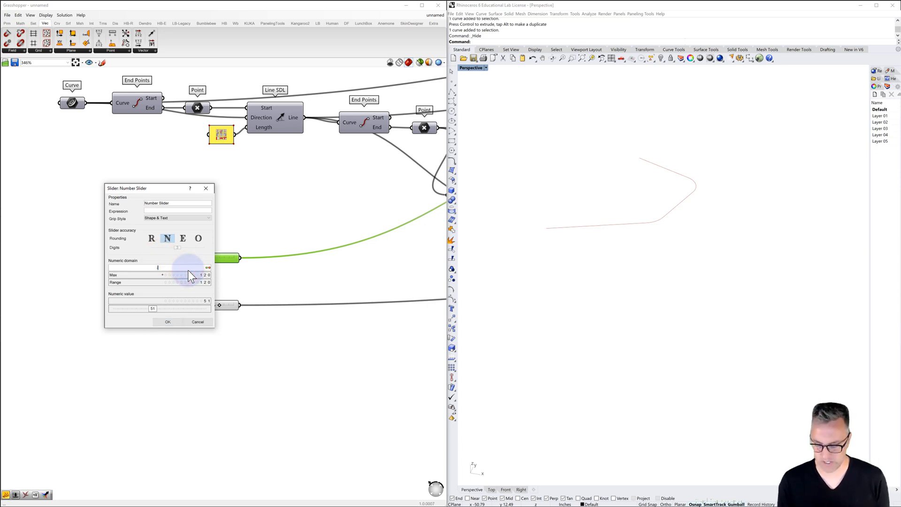
{"action": "left_click", "coordinate": [171, 320]}
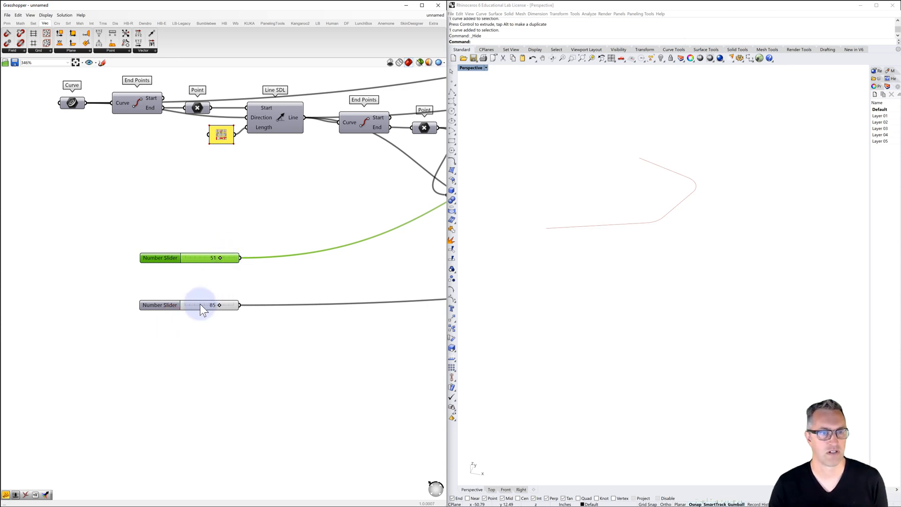
Set the second branch's angle slider minimum to -120
{"action": "double_click", "coordinate": [162, 304]}
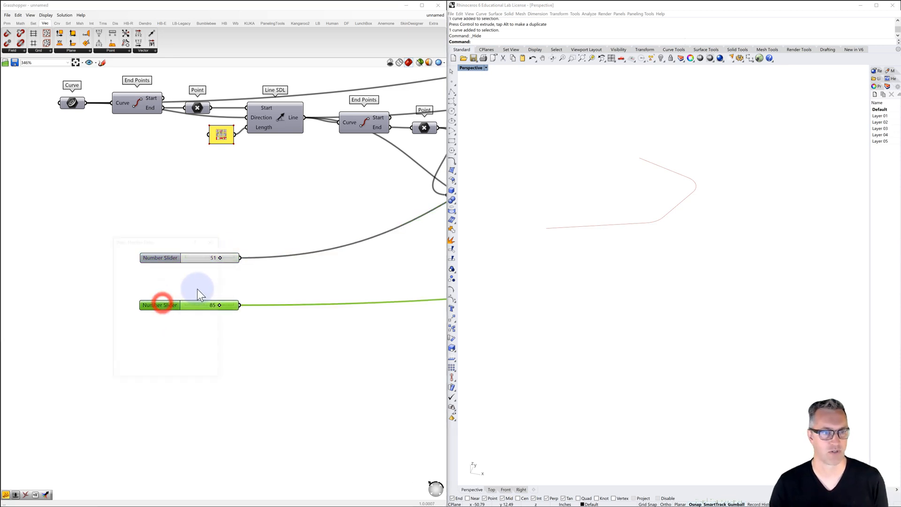
{"action": "left_click", "coordinate": [192, 314]}
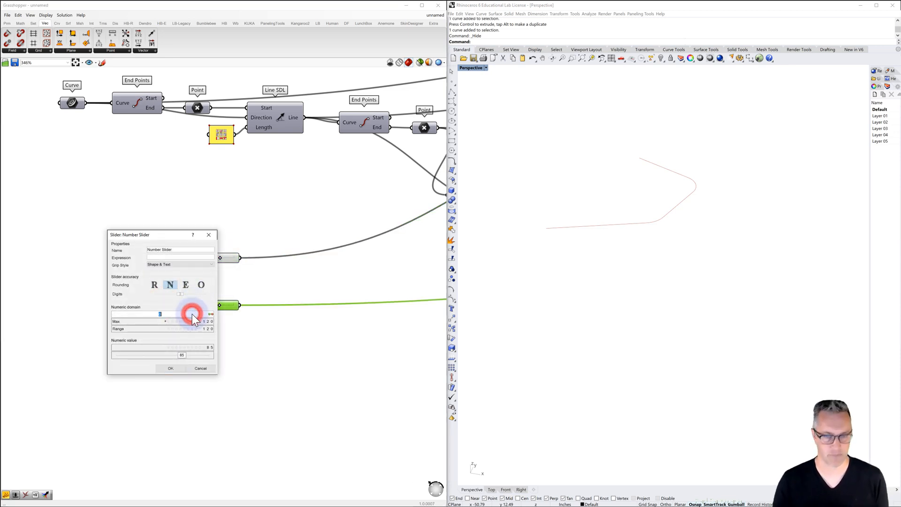
{"action": "type", "text": "-120"}
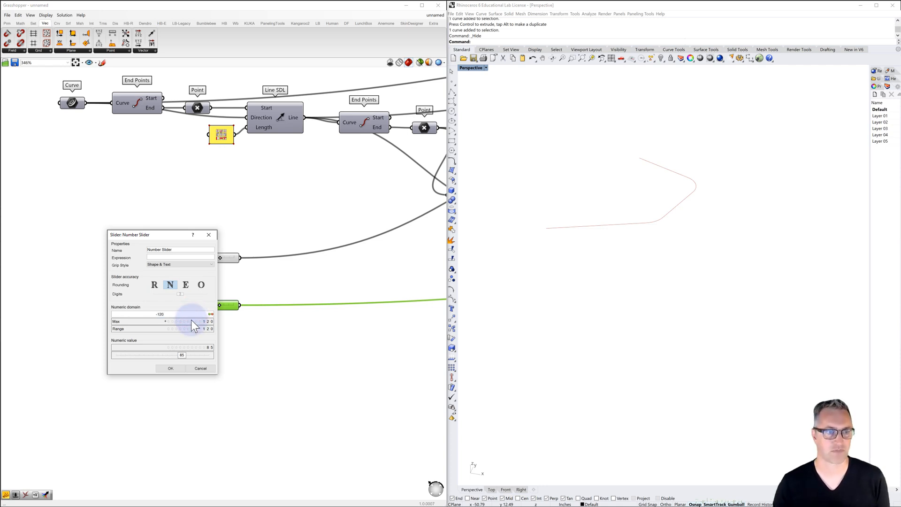
{"action": "left_click", "coordinate": [172, 367]}
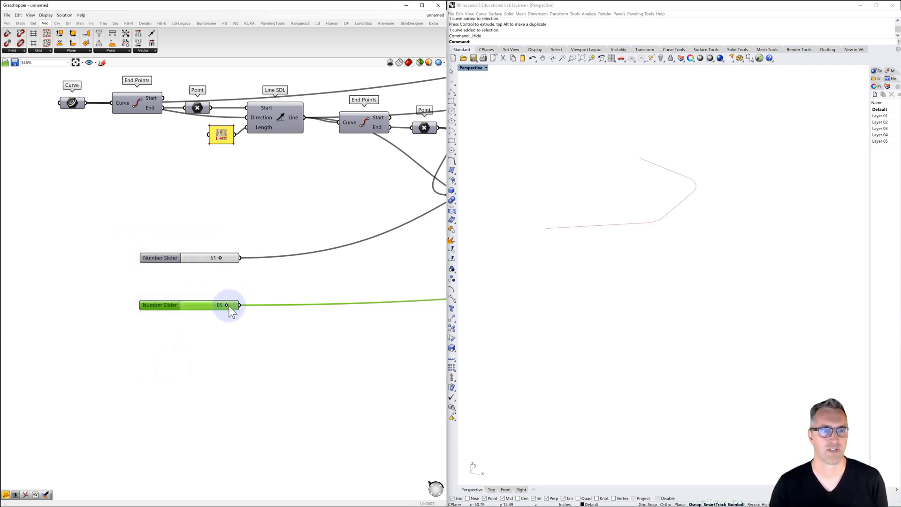
Adjust the first branch's angle slider to -44 and the second branch's to 71 so the bends alternate direction
{"action": "mouse_move", "coordinate": [227, 307]}
{"action": "left_mouse_down"}
{"action": "mouse_move", "coordinate": [177, 319]}
{"action": "mouse_move", "coordinate": [241, 309]}
{"action": "mouse_move", "coordinate": [224, 312]}
{"action": "left_mouse_up"}
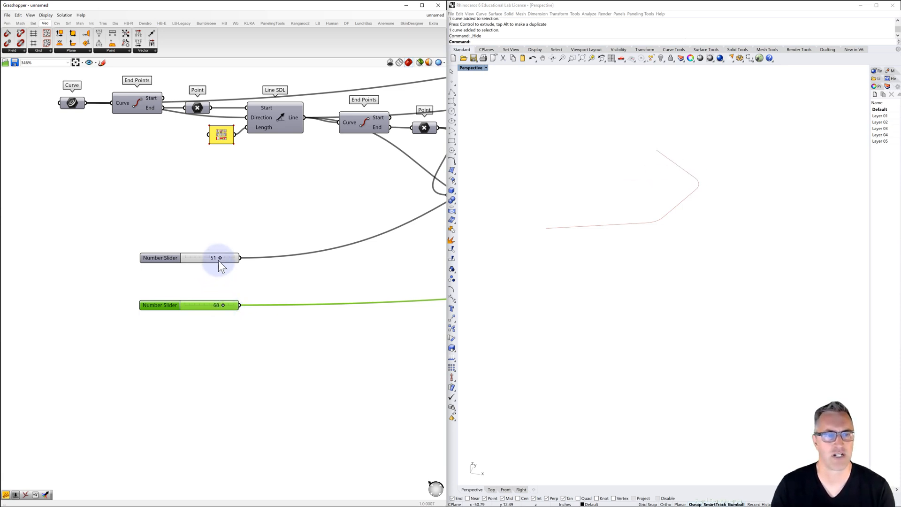
{"action": "left_click_drag", "start_coordinate": [220, 259], "coordinate": [206, 275]}
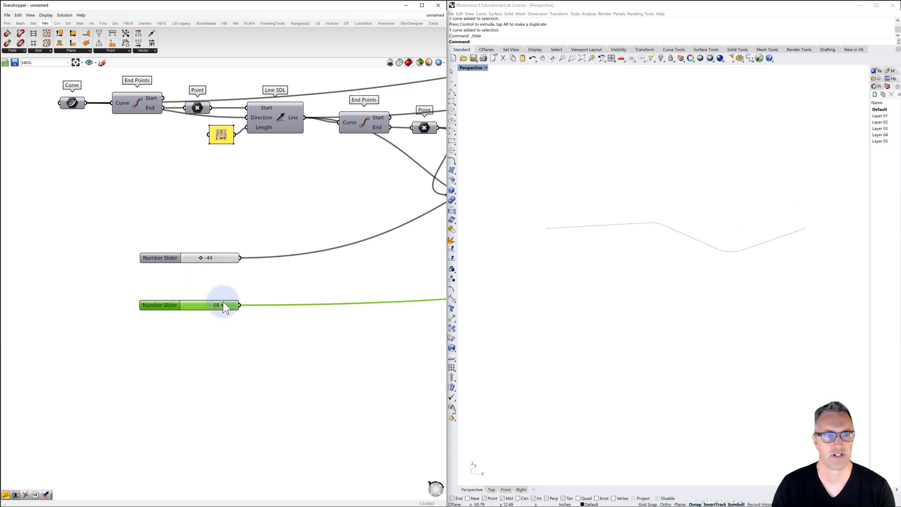
{"action": "mouse_move", "coordinate": [224, 307]}
{"action": "left_mouse_down"}
{"action": "mouse_move", "coordinate": [167, 308]}
{"action": "mouse_move", "coordinate": [238, 305]}
{"action": "mouse_move", "coordinate": [223, 308]}
{"action": "left_mouse_up"}
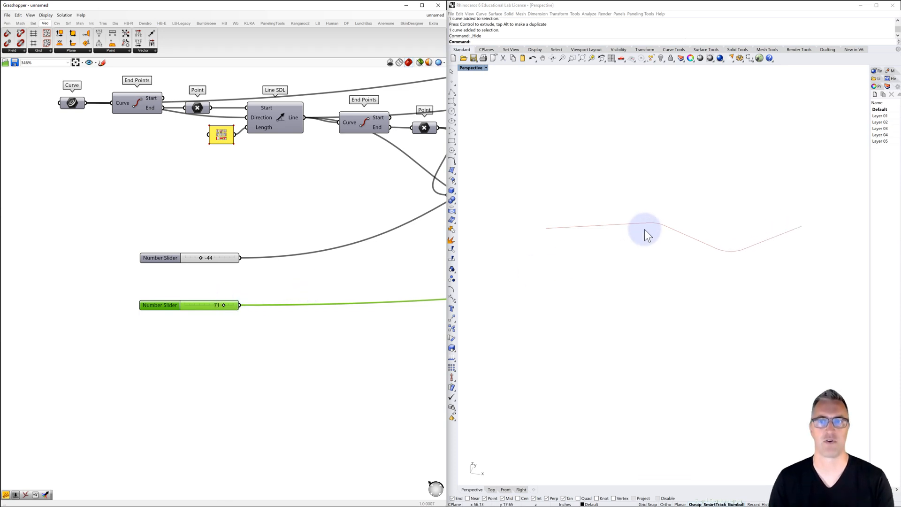
Examine the definition from the angle sliders along both branch segments to the last Fillet component
{"action": "scroll", "coordinate": [280, 286], "scroll_direction": "down", "scroll_amount": 3}
{"action": "right_click_drag", "start_coordinate": [279, 285], "coordinate": [122, 286]}
{"action": "scroll", "coordinate": [122, 286], "scroll_direction": "down", "scroll_amount": 2}
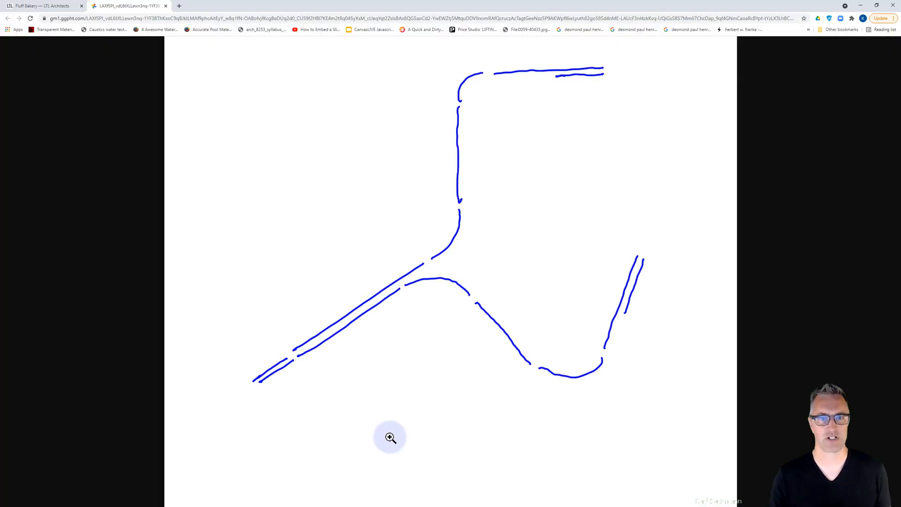
{"action": "mouse_move", "coordinate": [291, 371]}
{"action": "left_mouse_down"}
{"action": "mouse_move", "coordinate": [282, 363]}
{"action": "mouse_move", "coordinate": [262, 383]}
{"action": "left_mouse_up"}
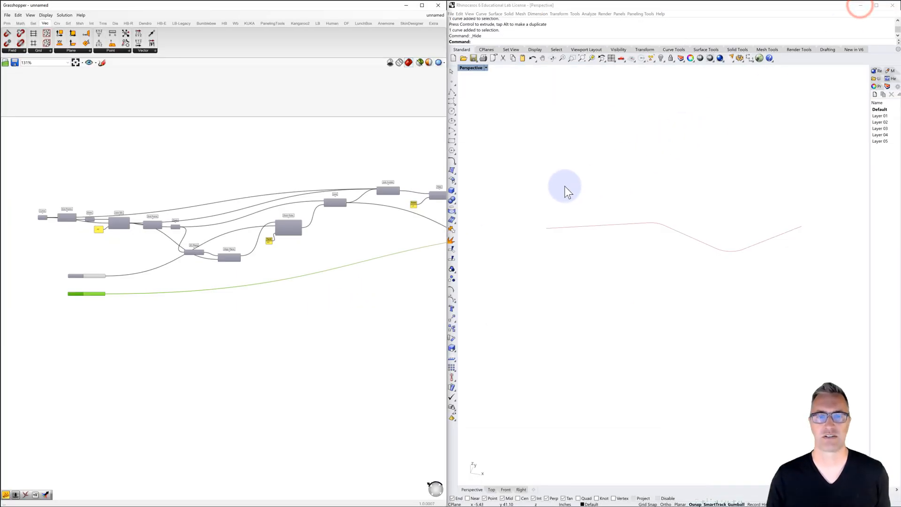
{"action": "right_click_drag", "start_coordinate": [373, 244], "coordinate": [54, 252]}
{"action": "scroll", "coordinate": [225, 271], "scroll_direction": "down", "scroll_amount": 2}
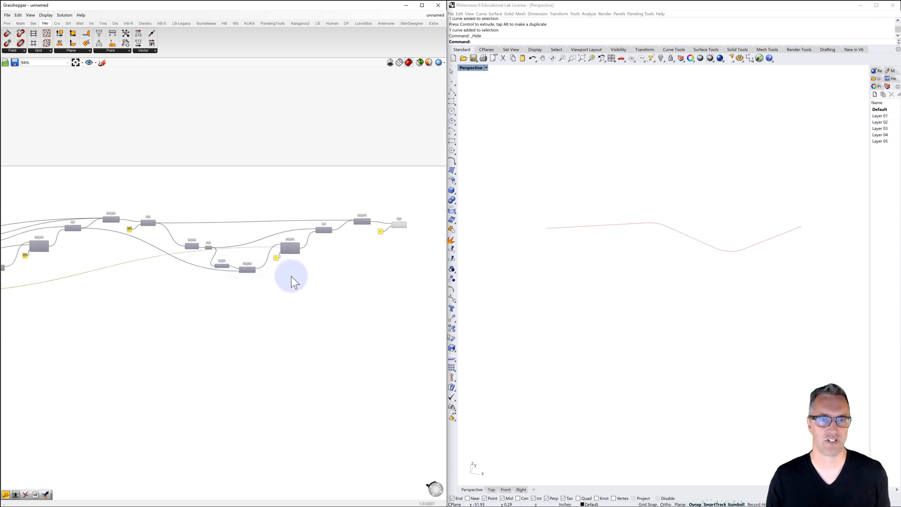
{"action": "right_click_drag", "start_coordinate": [417, 249], "coordinate": [274, 234]}
{"action": "scroll", "coordinate": [225, 202], "scroll_direction": "up", "scroll_amount": 5}
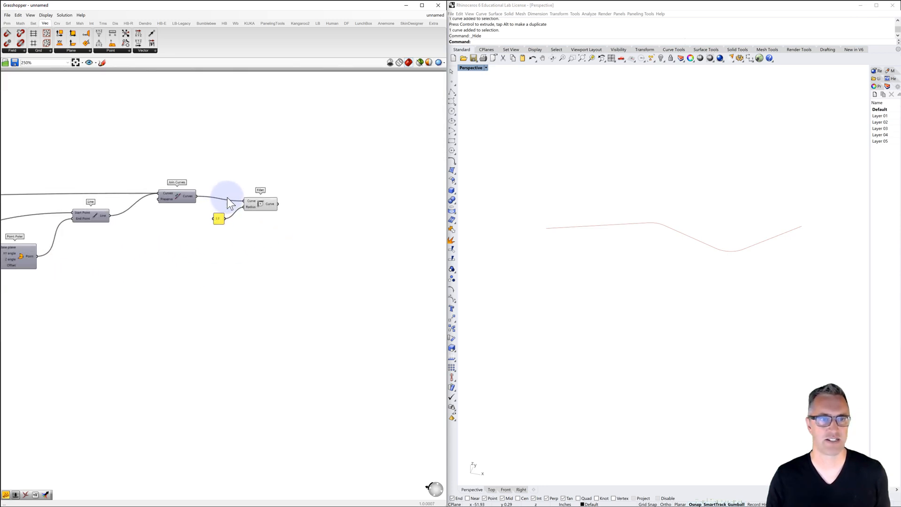
{"action": "left_click", "coordinate": [522, 242]}
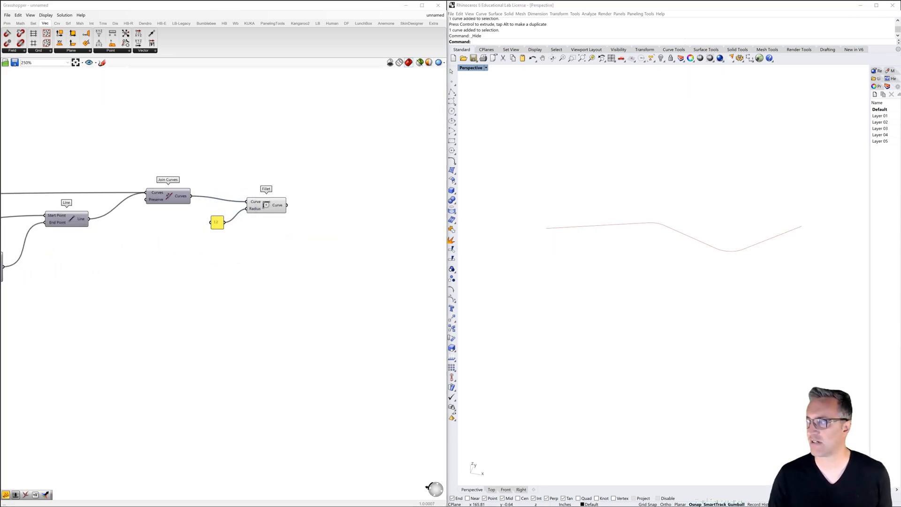
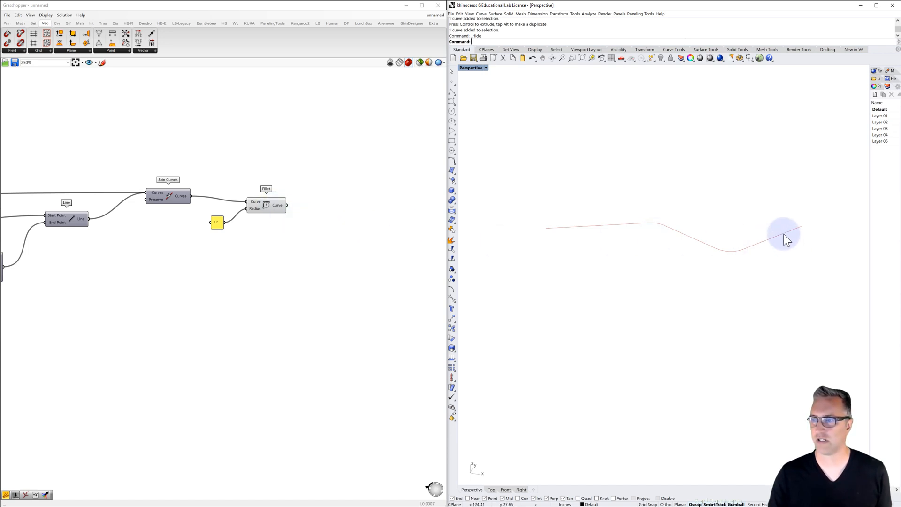
Add an End Points component and connect the last branch segment's Line output to its Curve input
{"action": "right_click_drag", "start_coordinate": [302, 235], "coordinate": [337, 209]}
{"action": "scroll", "coordinate": [335, 212], "scroll_direction": "down", "scroll_amount": 3}
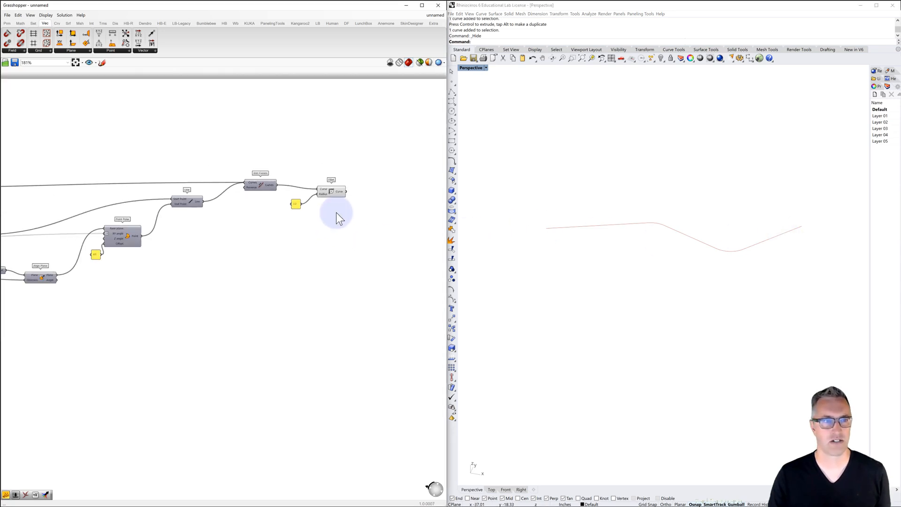
{"action": "right_click_drag", "start_coordinate": [199, 252], "coordinate": [293, 225]}
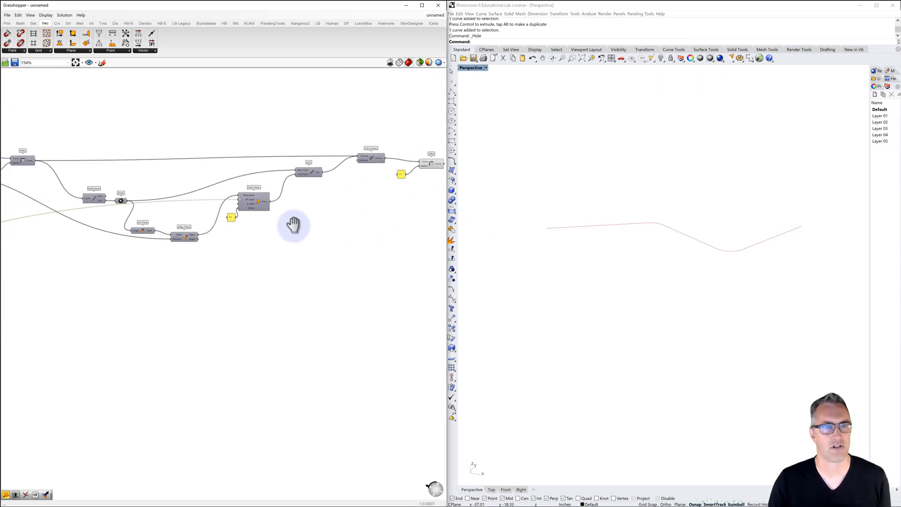
{"action": "left_click", "coordinate": [309, 171]}
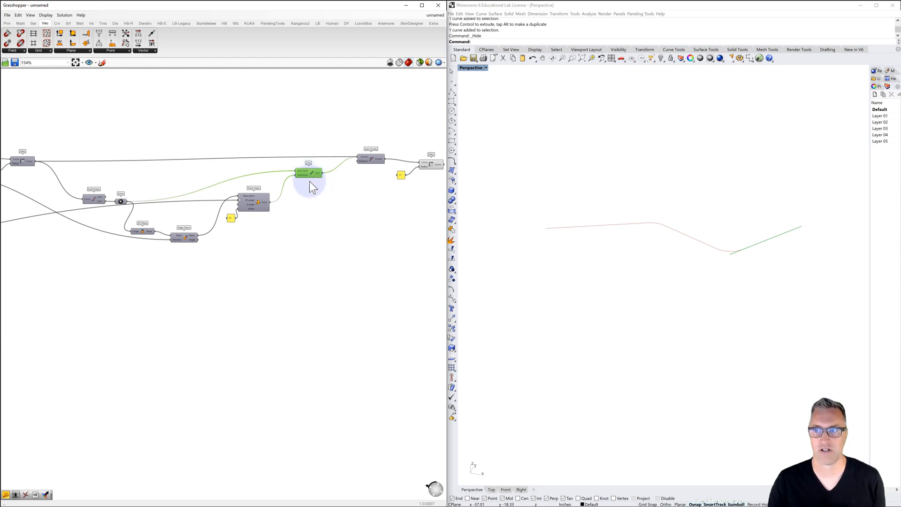
{"action": "right_click_drag", "start_coordinate": [342, 219], "coordinate": [240, 219]}
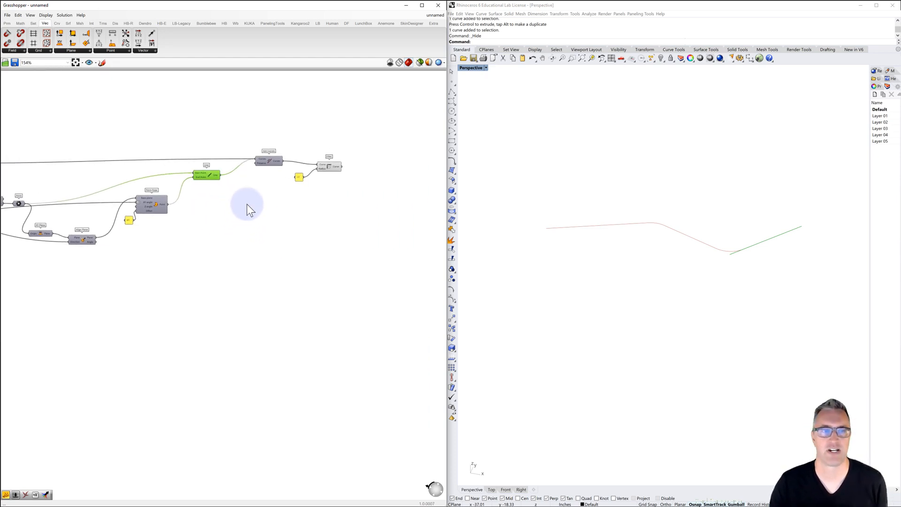
{"action": "double_click", "coordinate": [252, 201]}
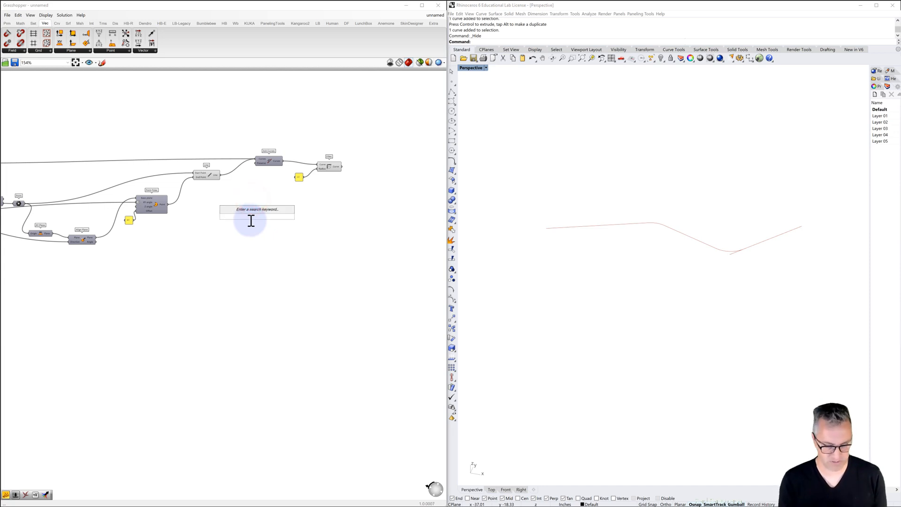
{"action": "type", "text": "end"}
{"action": "key", "text": "Return"}
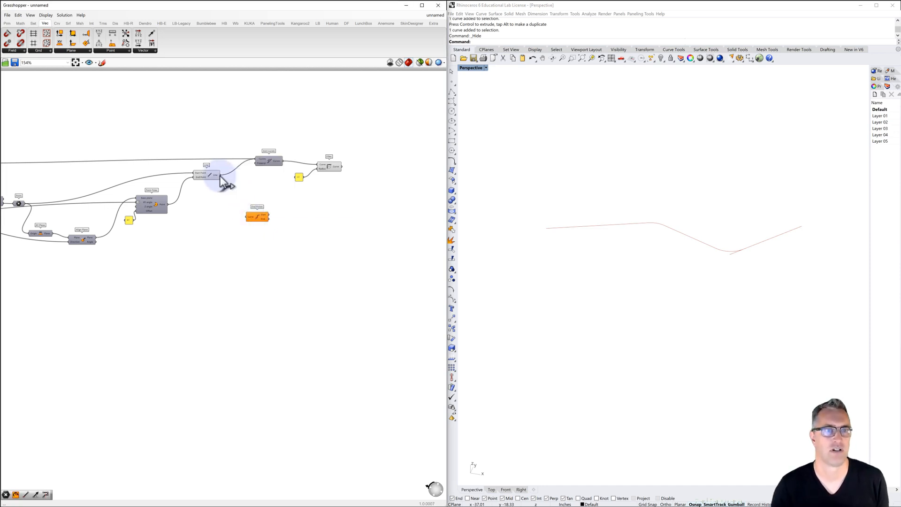
{"action": "left_click_drag", "start_coordinate": [219, 176], "coordinate": [247, 216]}
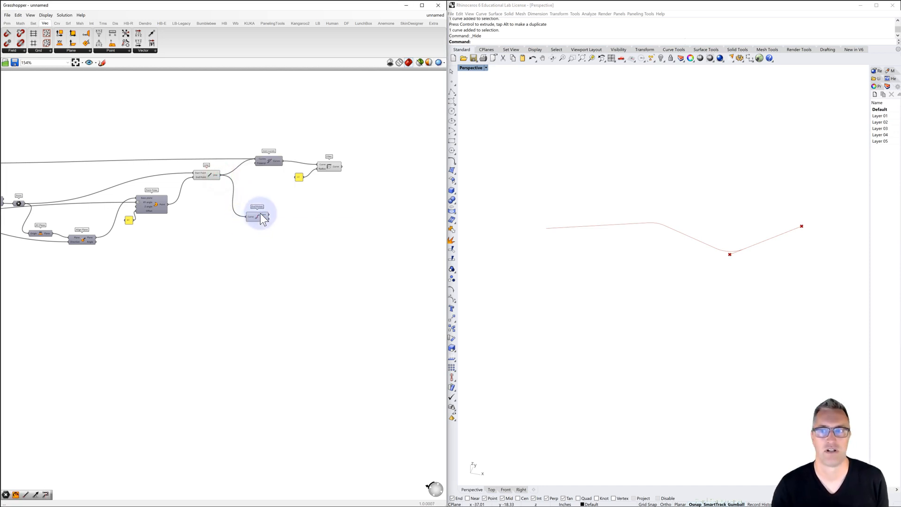
Add a Point parameter and connect the new End Points component's End output to it
{"action": "double_click", "coordinate": [285, 222]}
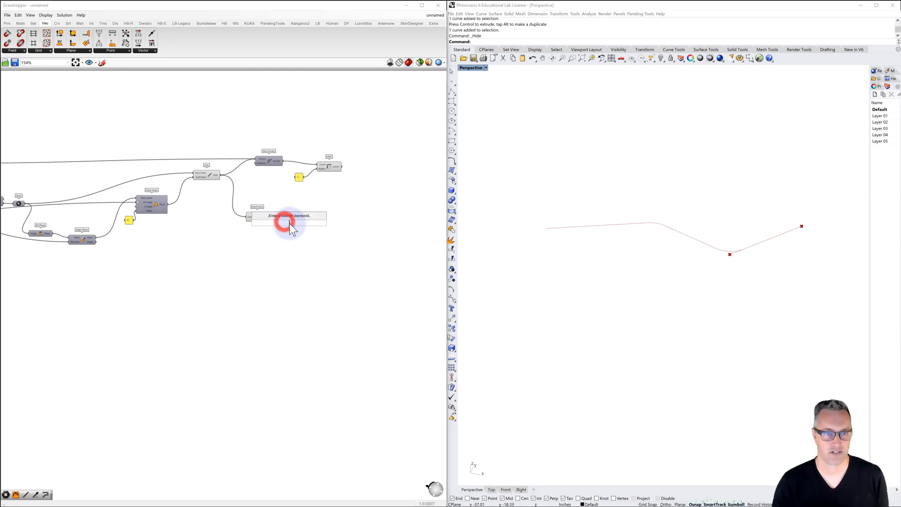
{"action": "type", "text": "point"}
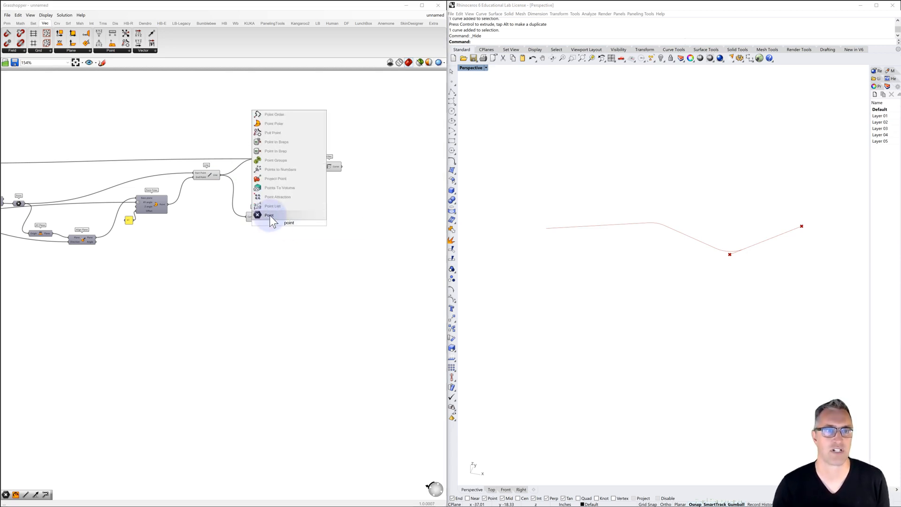
{"action": "left_click", "coordinate": [268, 215]}
{"action": "left_click_drag", "start_coordinate": [269, 219], "coordinate": [289, 222]}
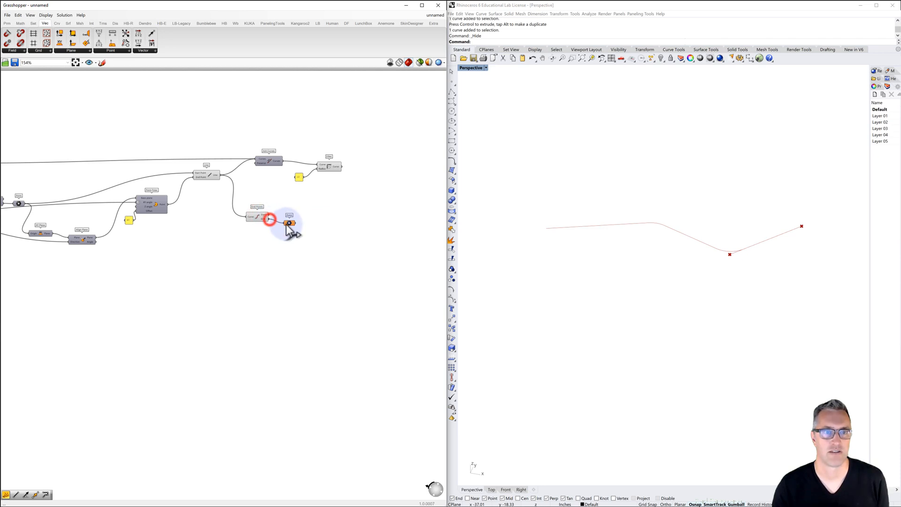
{"action": "left_click", "coordinate": [290, 223]}
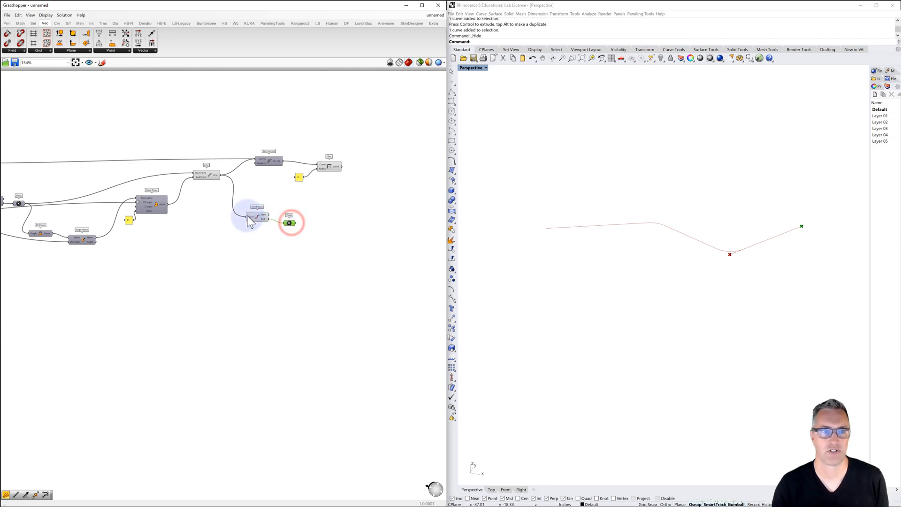
Turn off the preview of the new End Points component and the last branch's Line component
{"action": "left_click", "coordinate": [261, 218]}
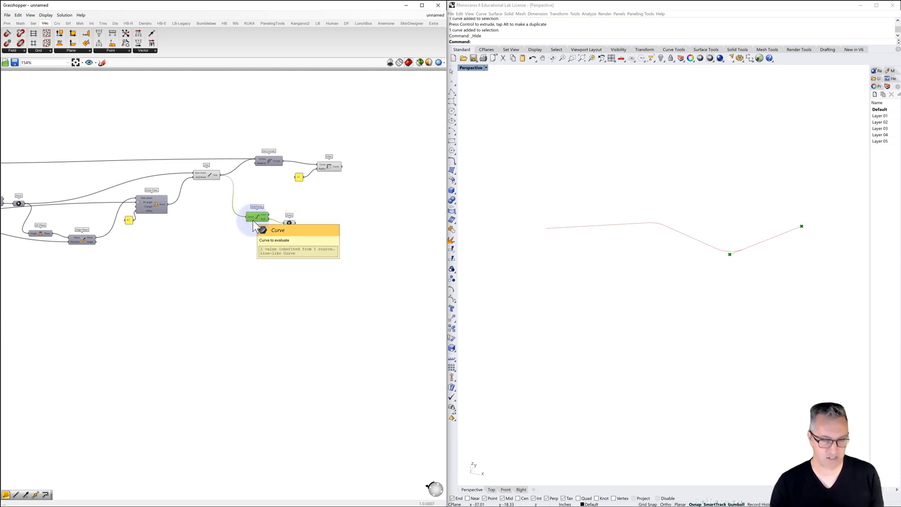
{"action": "key", "text": "ctrl+q"}
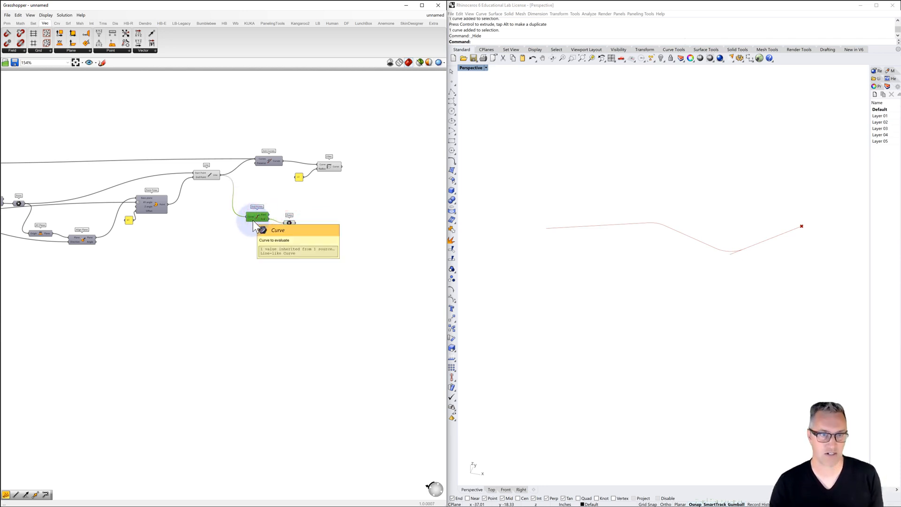
{"action": "left_click", "coordinate": [205, 174]}
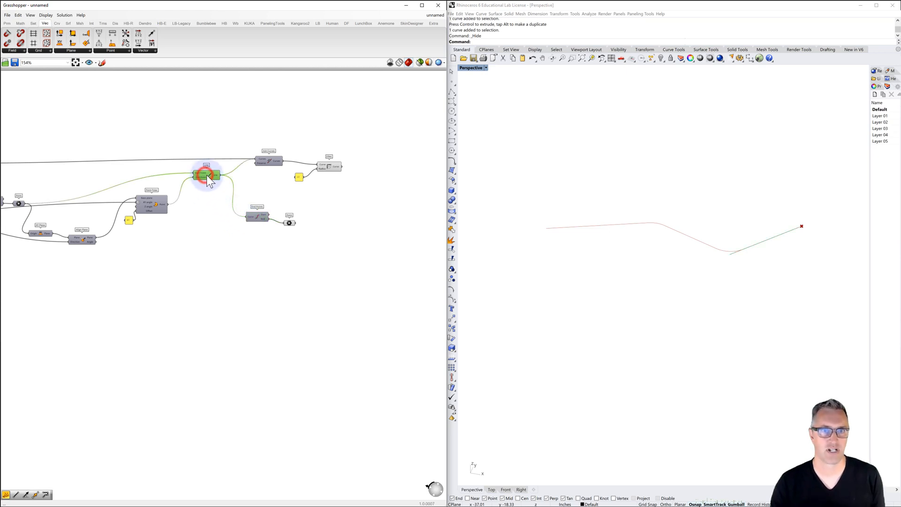
{"action": "left_click", "coordinate": [290, 222]}
{"action": "left_click", "coordinate": [322, 222]}
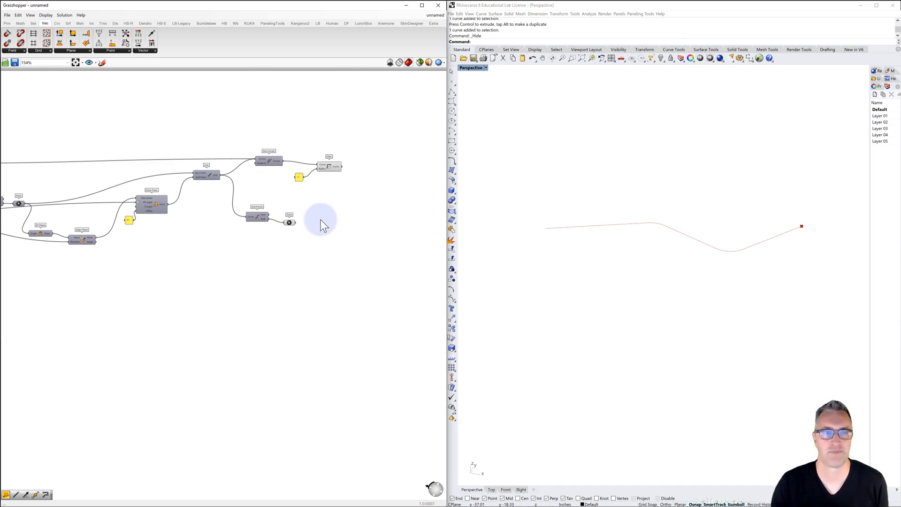
Add a Line SDL component and connect the end Point parameter to its Start input
{"action": "double_click", "coordinate": [322, 224]}
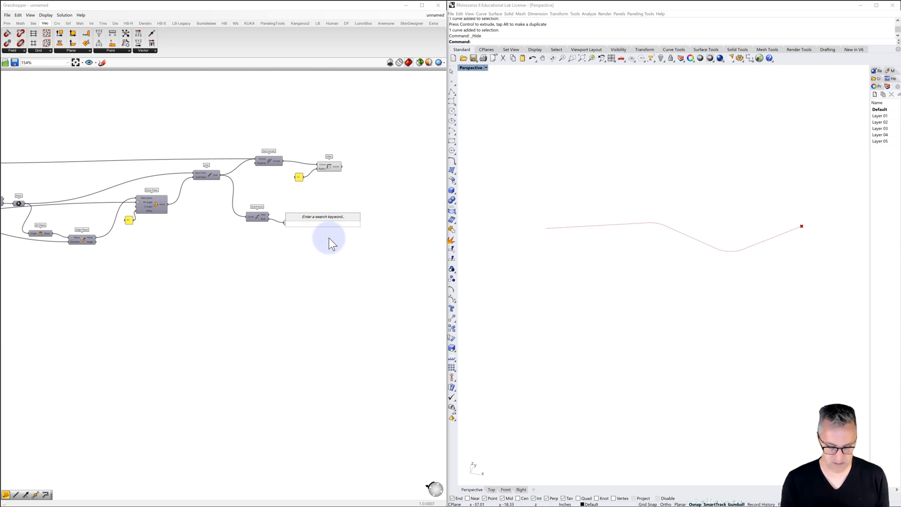
{"action": "type", "text": "line"}
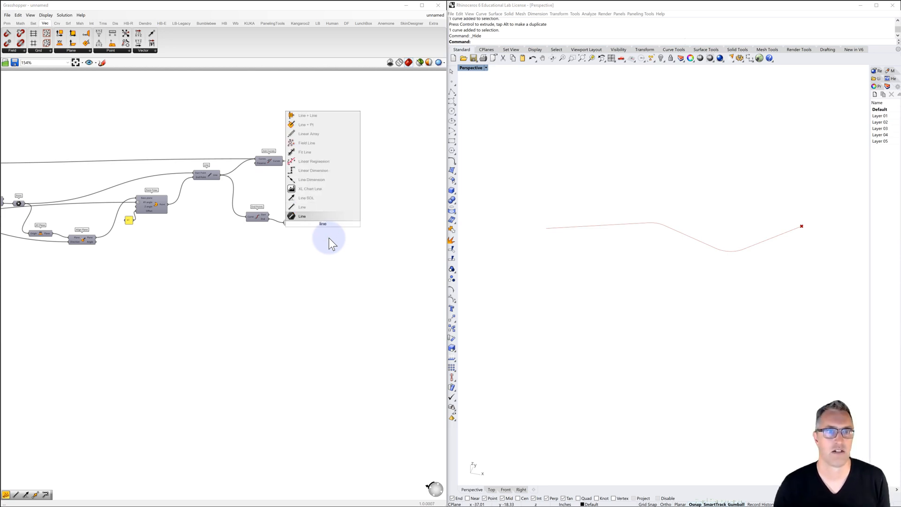
{"action": "left_click", "coordinate": [314, 198]}
{"action": "left_click_drag", "start_coordinate": [310, 221], "coordinate": [294, 222]}
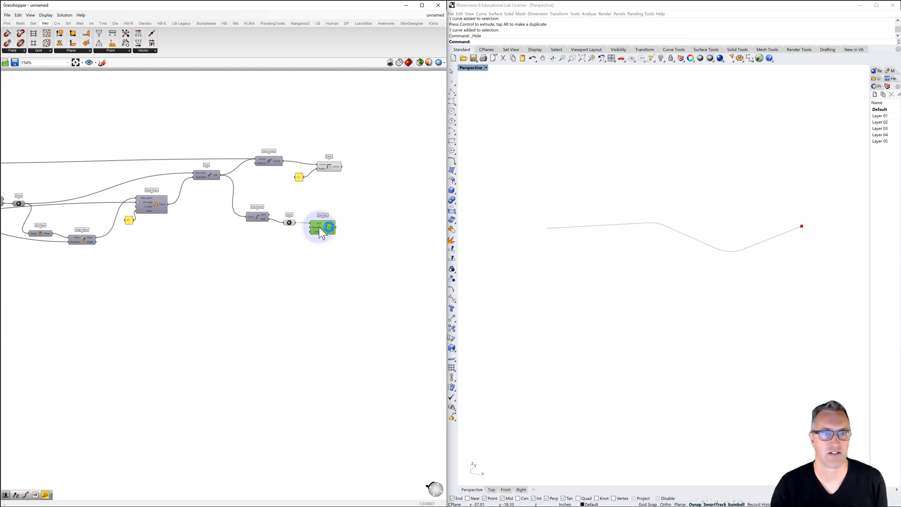
Add a value panel and connect it to the Line SDL's Length input
{"action": "double_click", "coordinate": [301, 251]}
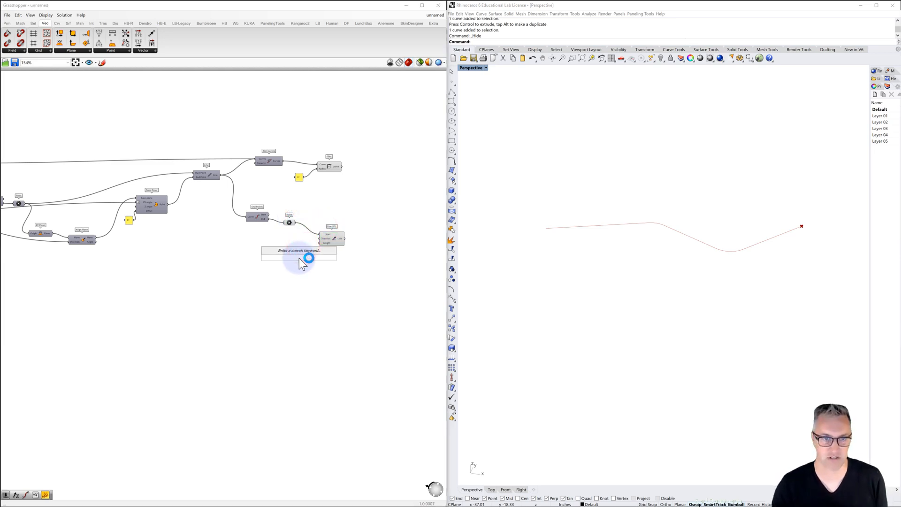
{"action": "type", "text": "Panel"}
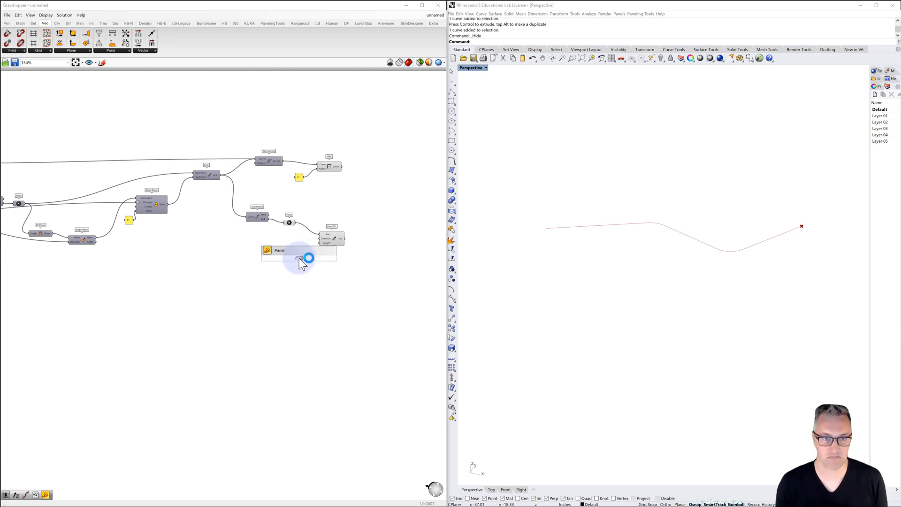
{"action": "key", "text": "Return"}
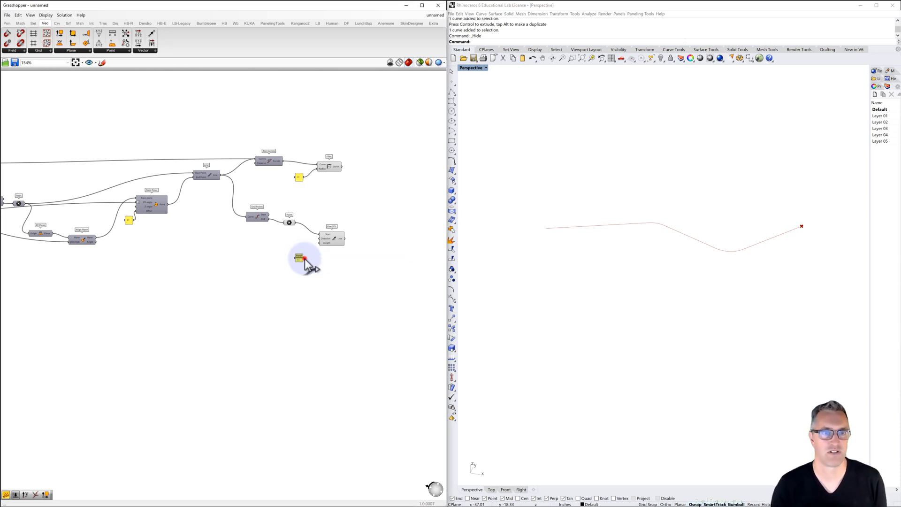
{"action": "left_click_drag", "start_coordinate": [323, 243], "coordinate": [321, 243]}
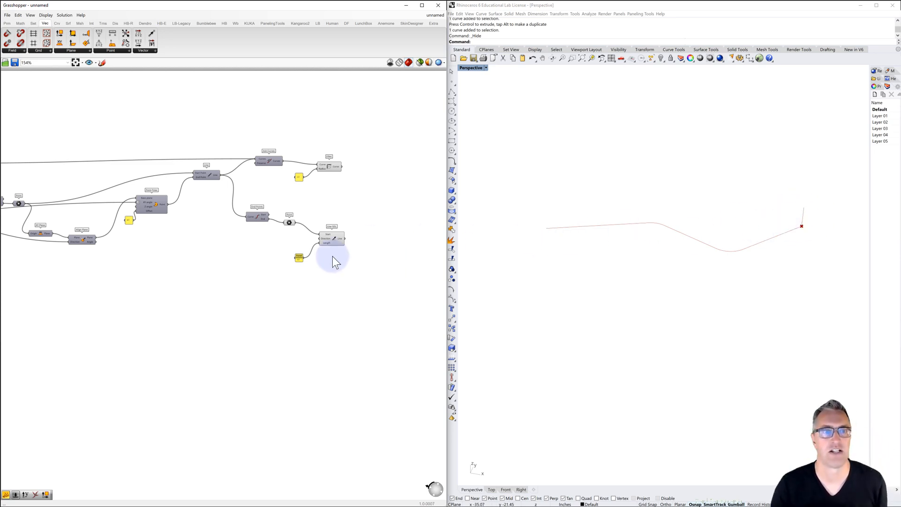
Feed the last branch's Line through a Reverse component into the Line SDL's Direction input so the new line runs back along the branch
{"action": "left_click", "coordinate": [212, 174]}
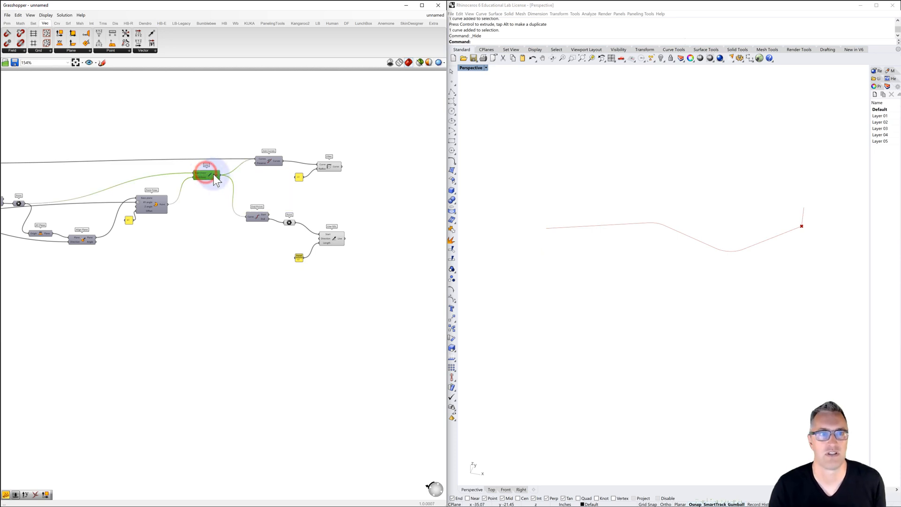
{"action": "left_click_drag", "start_coordinate": [221, 175], "coordinate": [324, 239]}
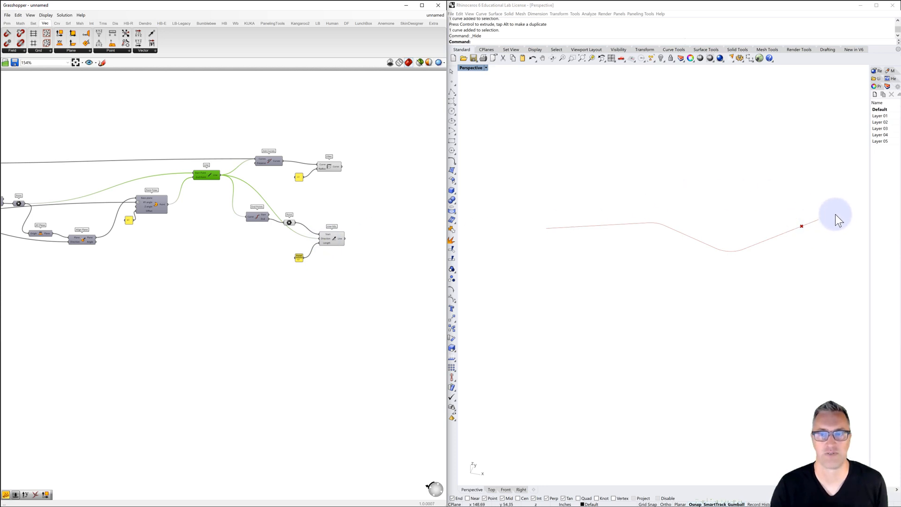
{"action": "double_click", "coordinate": [273, 243]}
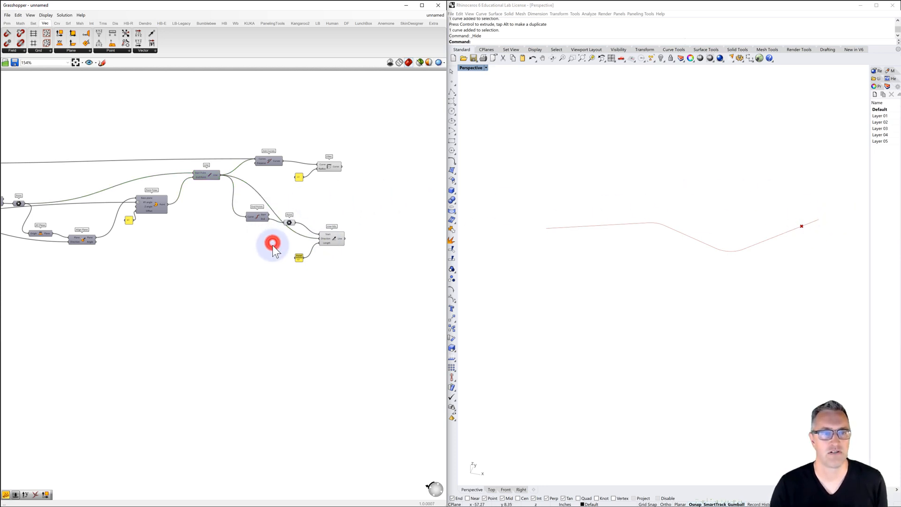
{"action": "type", "text": "reverse"}
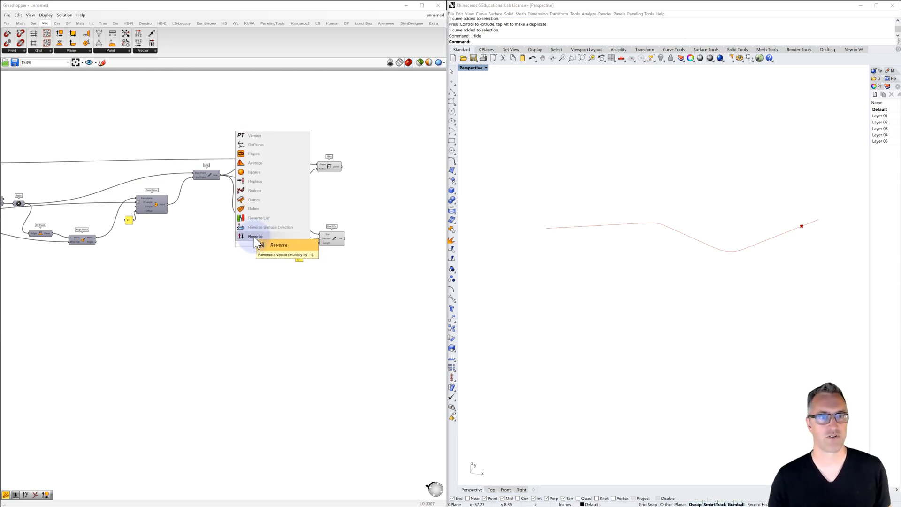
{"action": "left_click", "coordinate": [254, 237]}
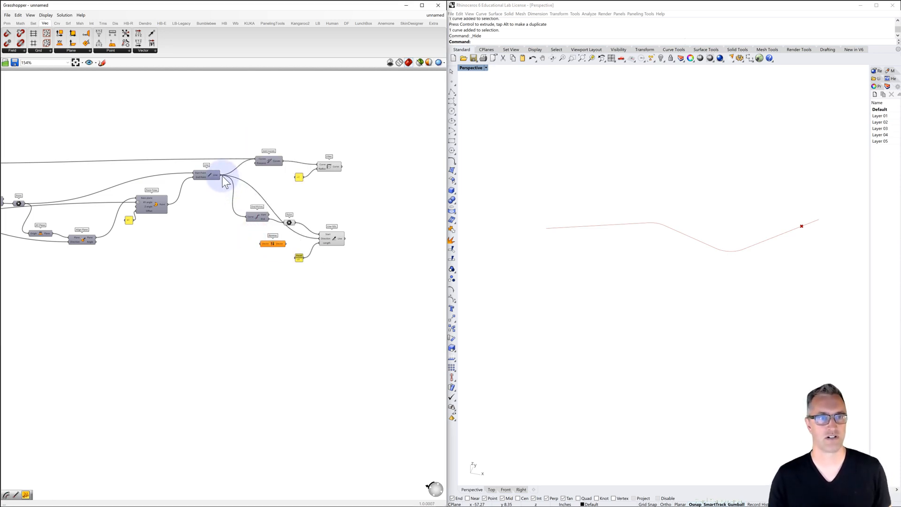
{"action": "left_click_drag", "start_coordinate": [219, 175], "coordinate": [259, 244]}
{"action": "left_click", "coordinate": [208, 176]}
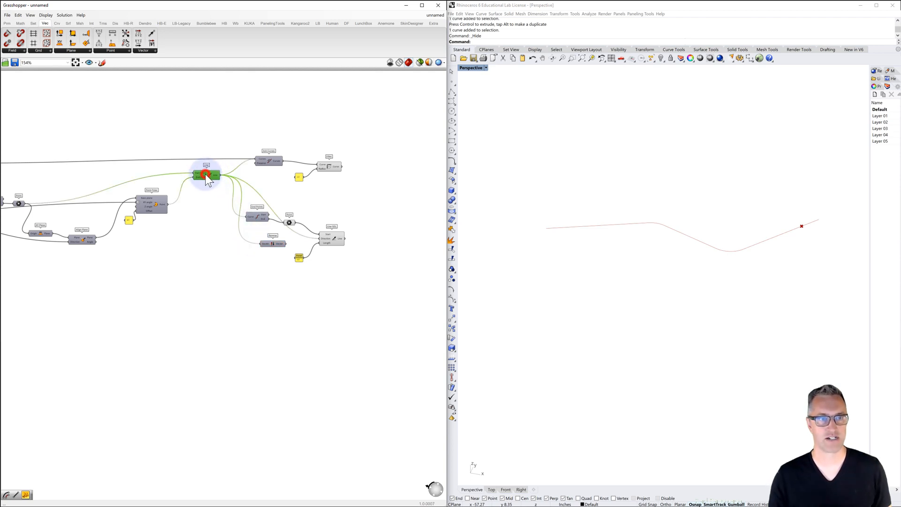
{"action": "left_click_drag", "start_coordinate": [284, 244], "coordinate": [320, 239]}
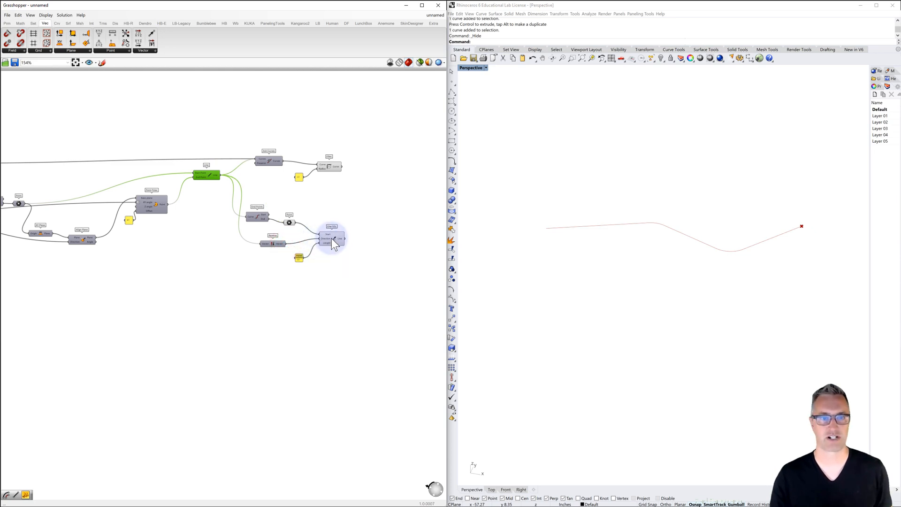
{"action": "left_click", "coordinate": [331, 238]}
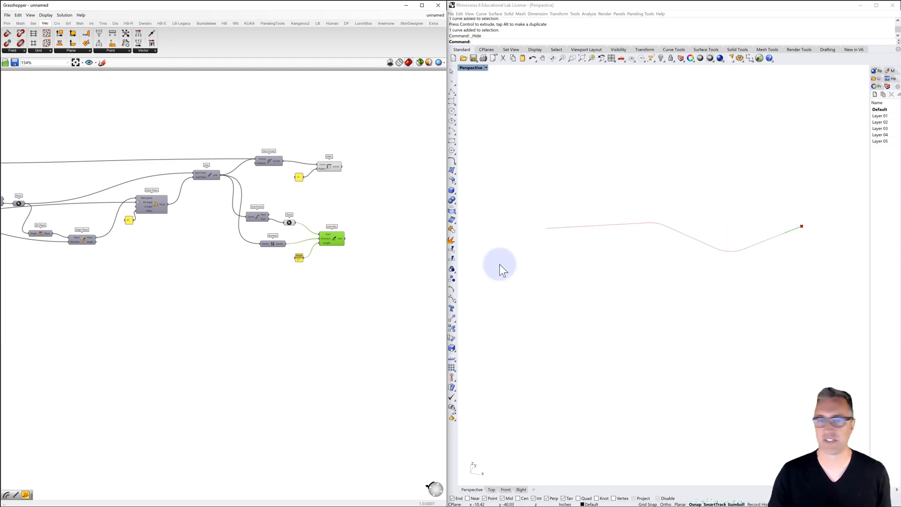
Add an Offset Curve component and connect the Line SDL output to its Curve input
{"action": "double_click", "coordinate": [362, 243]}
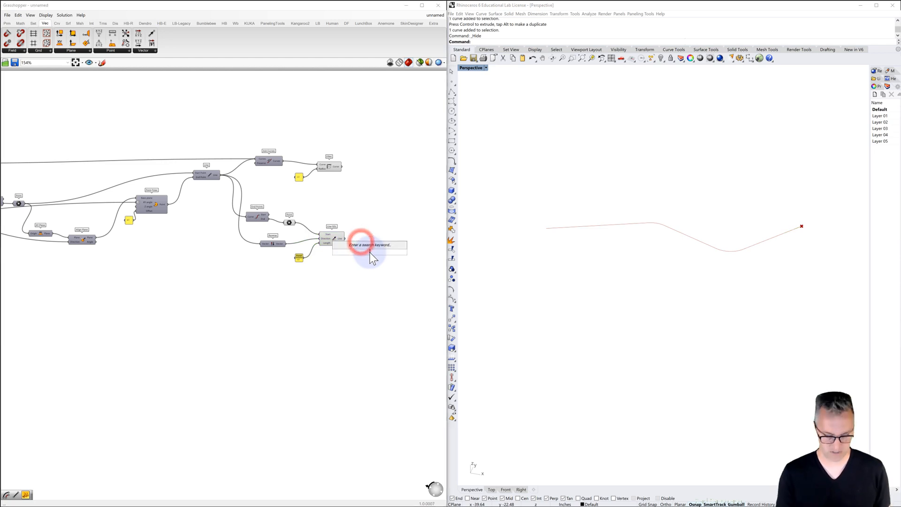
{"action": "type", "text": "off"}
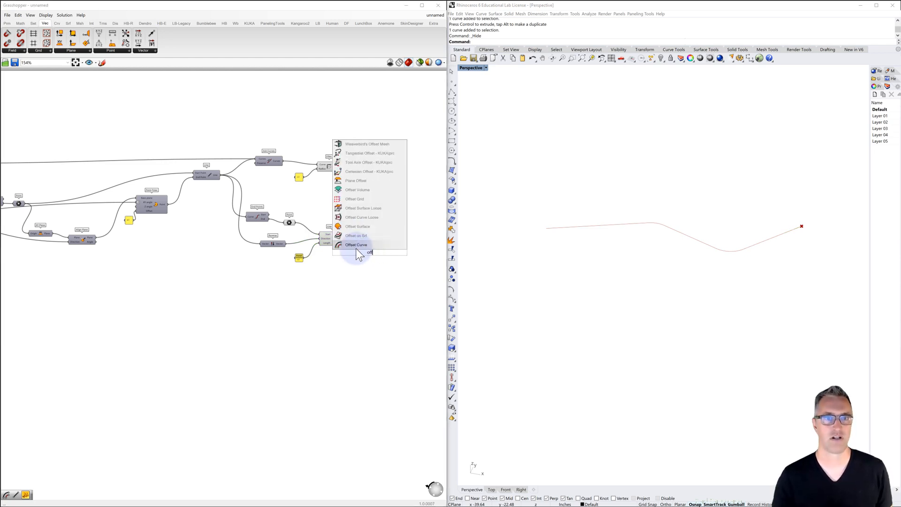
{"action": "left_click", "coordinate": [355, 244]}
{"action": "left_click_drag", "start_coordinate": [376, 245], "coordinate": [381, 249]}
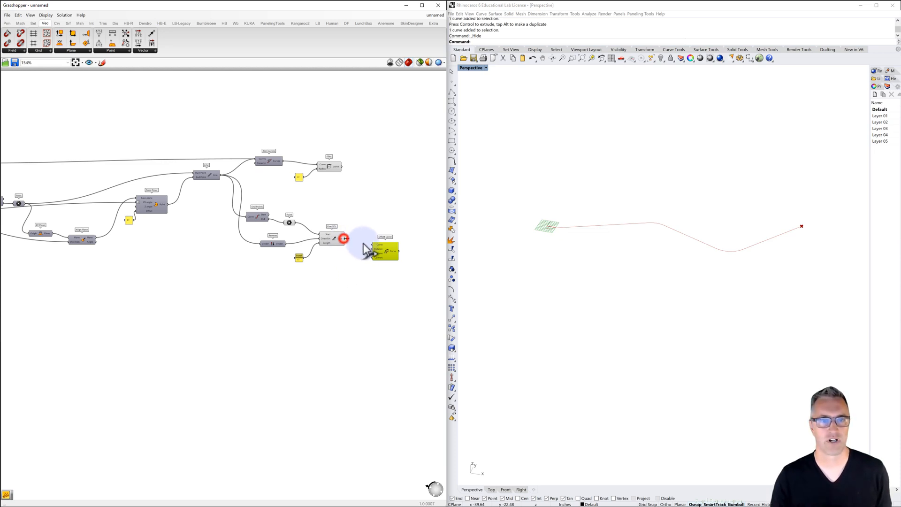
{"action": "left_click_drag", "start_coordinate": [364, 243], "coordinate": [374, 245]}
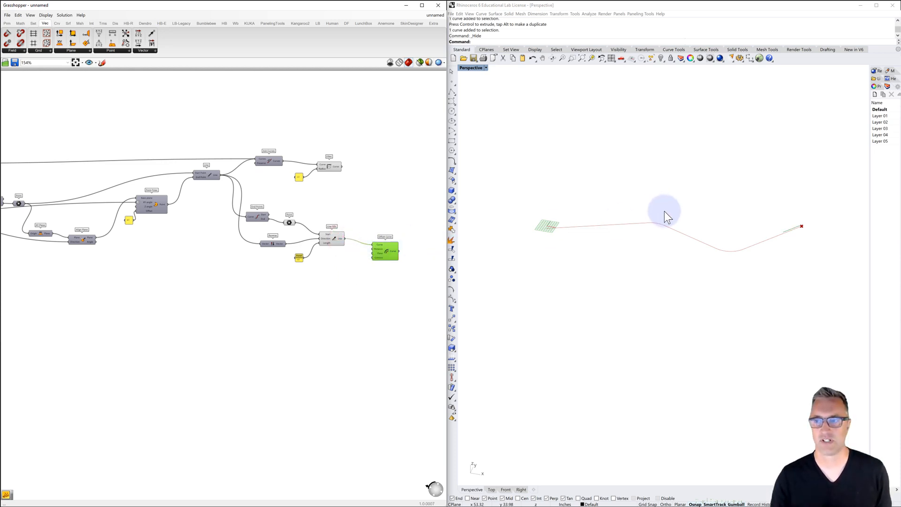
{"action": "scroll", "coordinate": [808, 229], "scroll_direction": "up", "scroll_amount": 4}
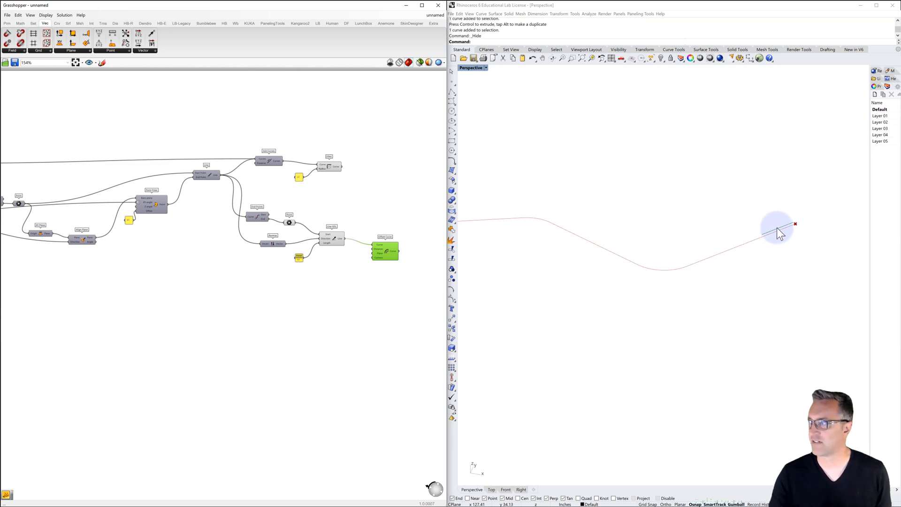
Add a value panel beside Offset Curve and connect it to the component's Distance input
{"action": "left_click", "coordinate": [356, 257]}
{"action": "double_click", "coordinate": [359, 269]}
{"action": "type", "text": "//2"}
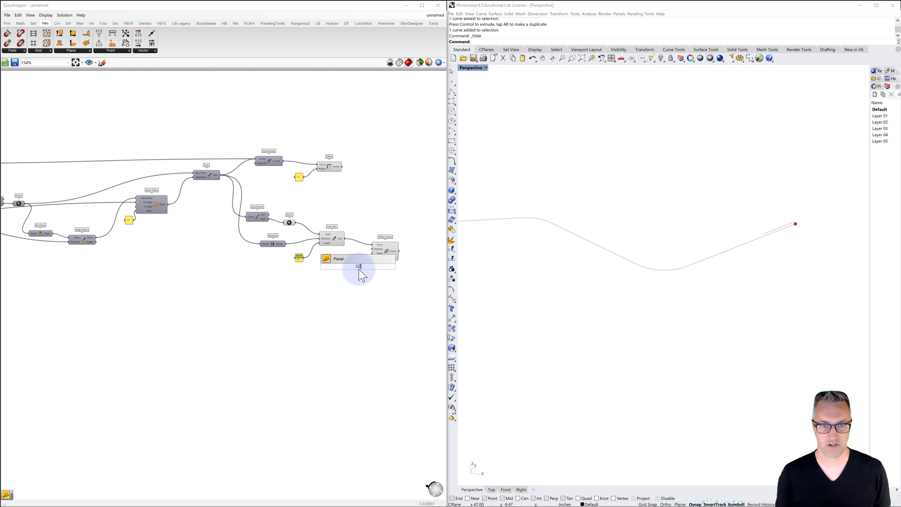
{"action": "key", "text": "Return"}
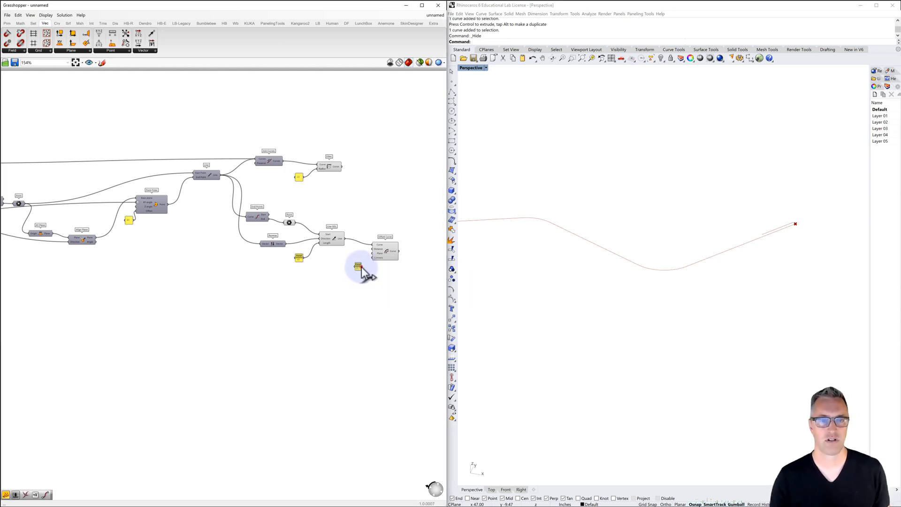
{"action": "left_click_drag", "start_coordinate": [371, 249], "coordinate": [372, 248]}
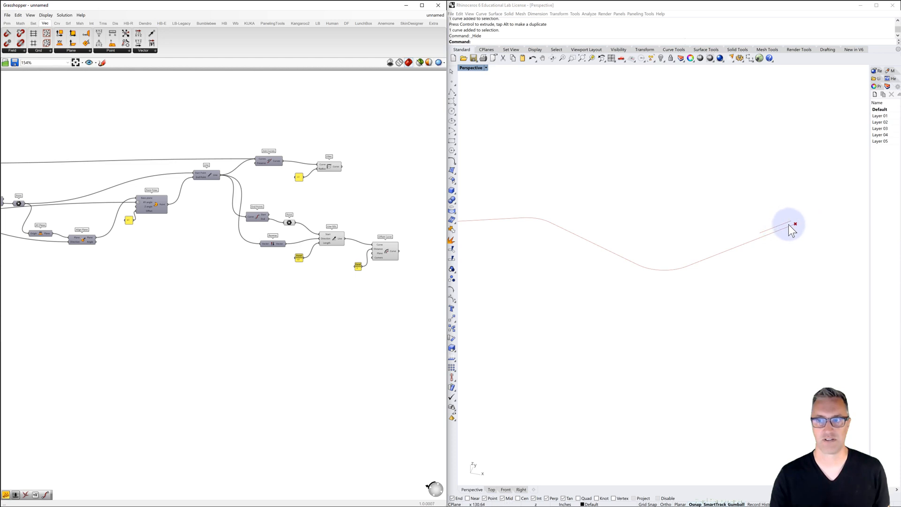
Turn off the preview of the Line SDL component and of the end Point parameter
{"action": "left_click", "coordinate": [334, 238]}
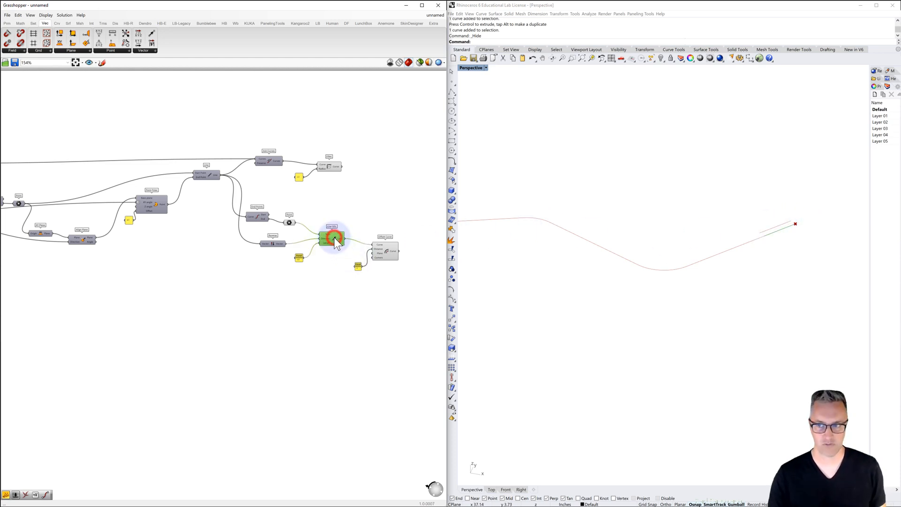
{"action": "left_click", "coordinate": [289, 222]}
{"action": "scroll", "coordinate": [328, 207], "scroll_direction": "down", "scroll_amount": 5}
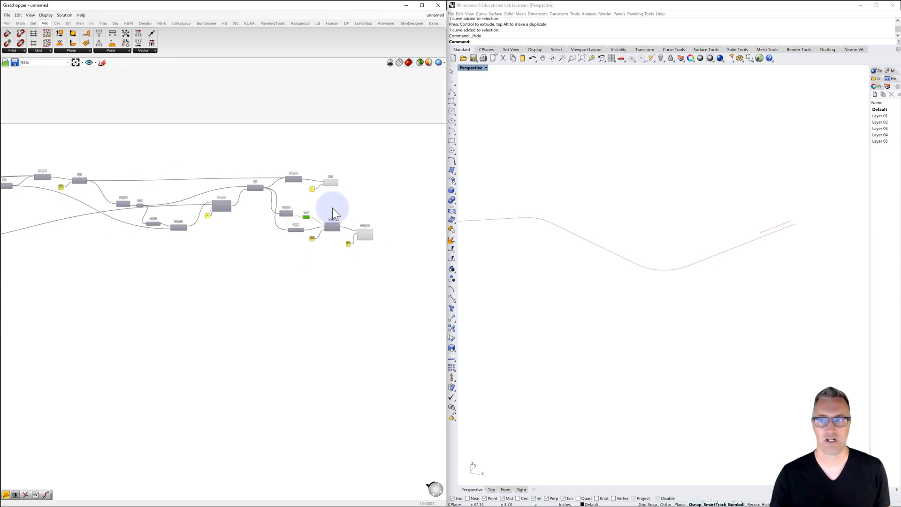
Adjust the second angle slider so that the last branch rises more steeply
{"action": "right_click_drag", "start_coordinate": [332, 208], "coordinate": [350, 214]}
{"action": "scroll", "coordinate": [113, 223], "scroll_direction": "up", "scroll_amount": 7}
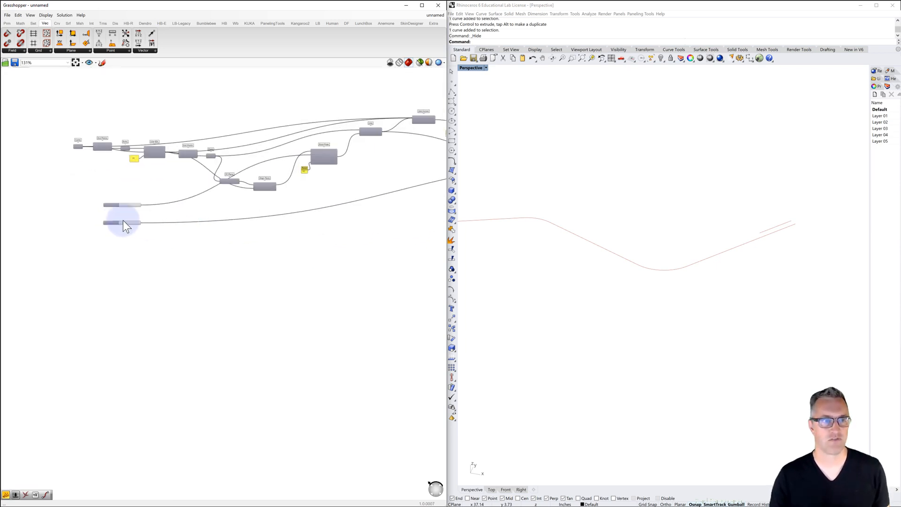
{"action": "mouse_move", "coordinate": [144, 226]}
{"action": "left_mouse_down"}
{"action": "mouse_move", "coordinate": [125, 231]}
{"action": "mouse_move", "coordinate": [151, 226]}
{"action": "mouse_move", "coordinate": [143, 231]}
{"action": "left_mouse_up"}
{"action": "scroll", "coordinate": [151, 258], "scroll_direction": "down", "scroll_amount": 5}
{"action": "right_click_drag", "start_coordinate": [224, 249], "coordinate": [58, 246]}
{"action": "scroll", "coordinate": [150, 244], "scroll_direction": "down", "scroll_amount": 3}
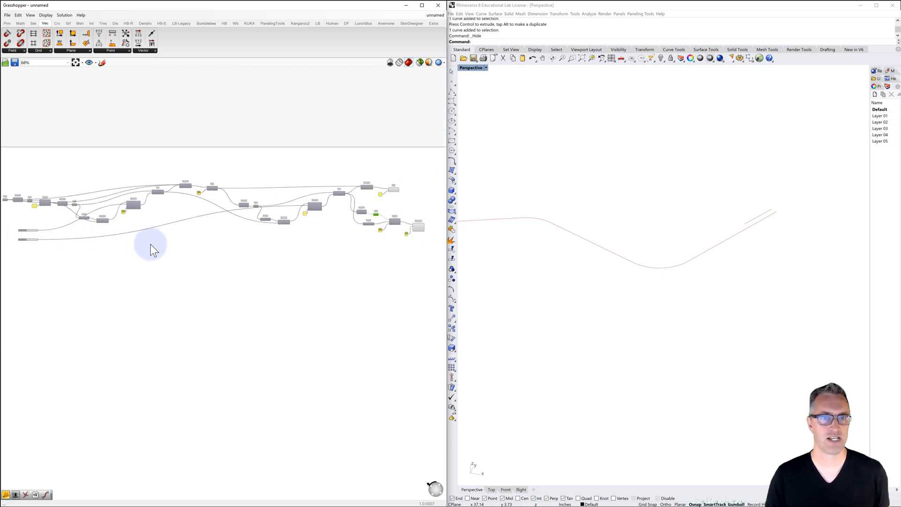
Move the Fillet component and its radius panel farther from Join Curves, roughly in line with Offset Curve
{"action": "right_click_drag", "start_coordinate": [262, 234], "coordinate": [206, 232]}
{"action": "scroll", "coordinate": [333, 204], "scroll_direction": "up", "scroll_amount": 5}
{"action": "left_click_drag", "start_coordinate": [286, 169], "coordinate": [318, 187]}
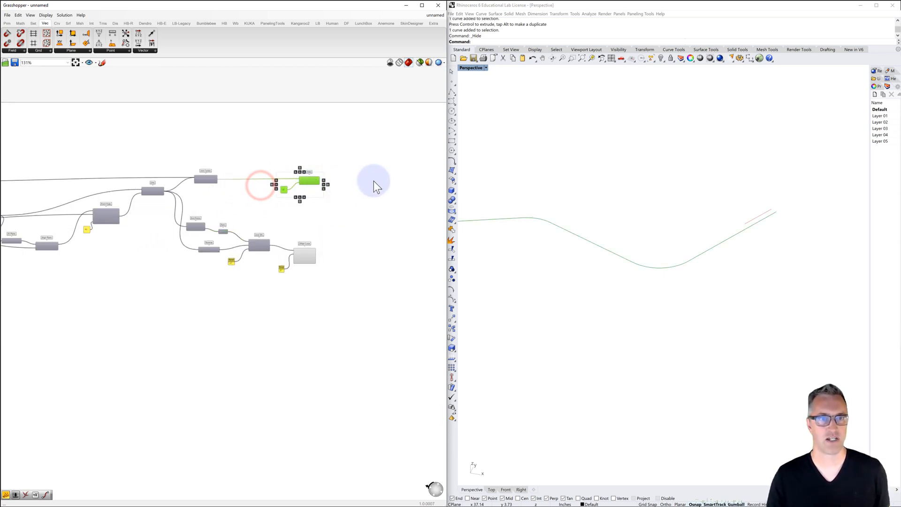
{"action": "right_click_drag", "start_coordinate": [372, 181], "coordinate": [319, 179]}
{"action": "scroll", "coordinate": [319, 178], "scroll_direction": "up", "scroll_amount": 4}
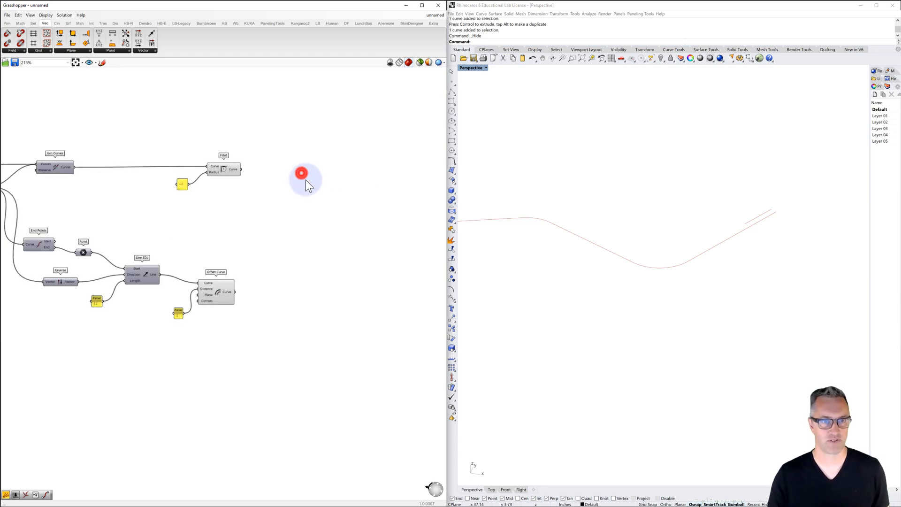
Add a Pipe component and connect the Fillet output to its Curve input
{"action": "double_click", "coordinate": [304, 178]}
{"action": "type", "text": "pipe"}
{"action": "key", "text": "Return"}
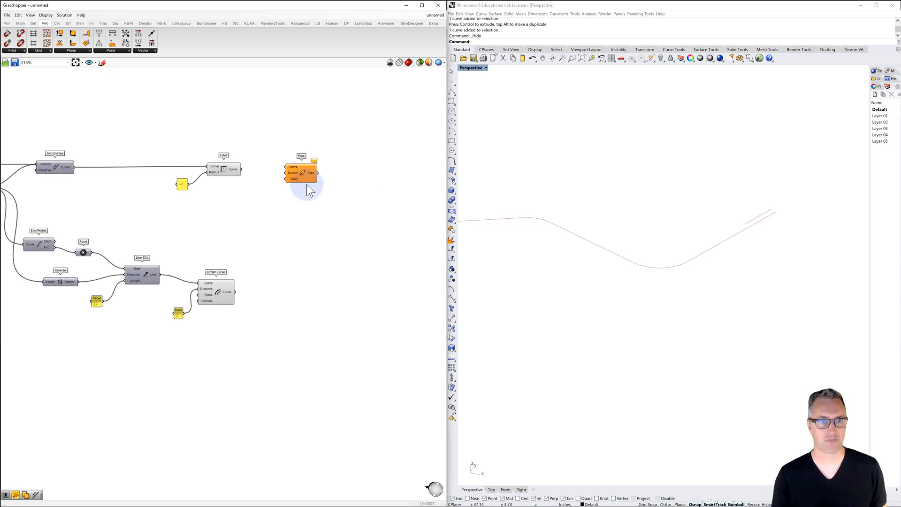
{"action": "left_click_drag", "start_coordinate": [242, 170], "coordinate": [283, 167]}
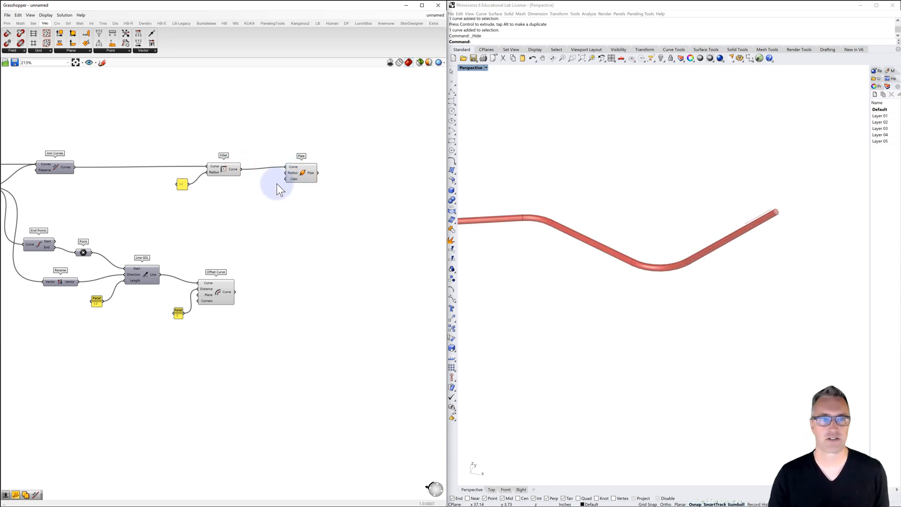
Add a panel with the value 0.5 and connect it to the Pipe's Radius input
{"action": "double_click", "coordinate": [261, 181]}
{"action": "type", "text": "0.5"}
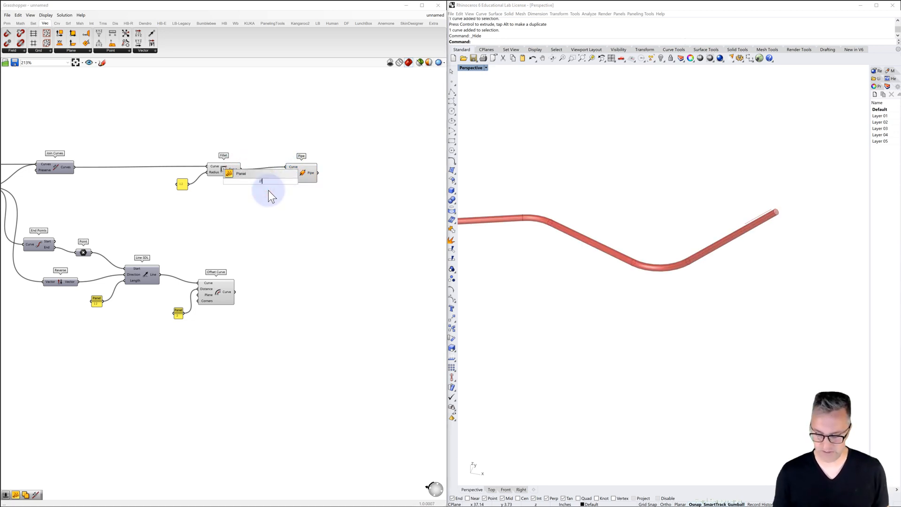
{"action": "key", "text": "Return"}
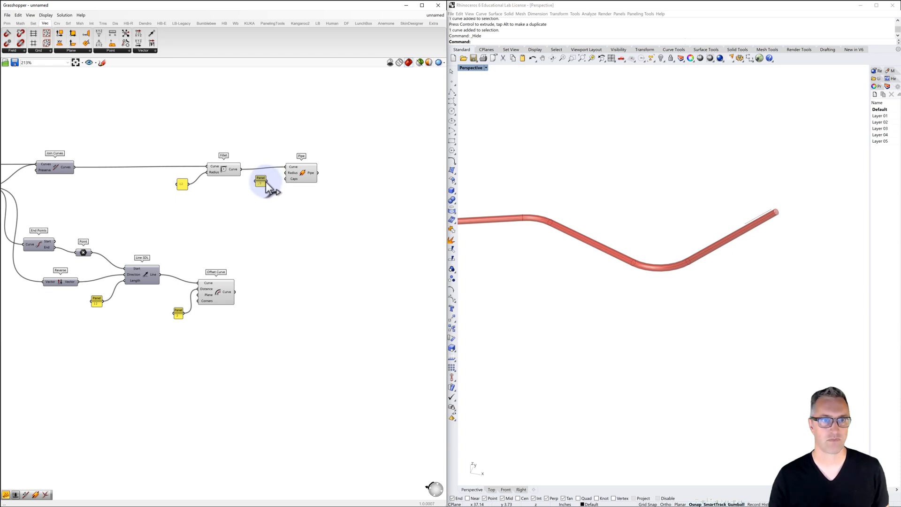
{"action": "left_click_drag", "start_coordinate": [266, 181], "coordinate": [288, 175]}
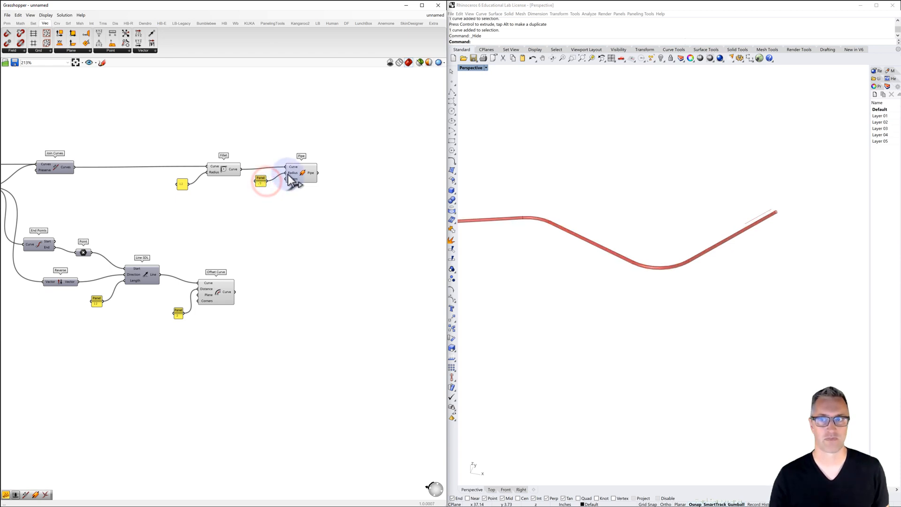
Add a Custom Preview component and connect the Pipe output to its Geometry input
{"action": "right_click_drag", "start_coordinate": [311, 177], "coordinate": [257, 177]}
{"action": "double_click", "coordinate": [313, 172]}
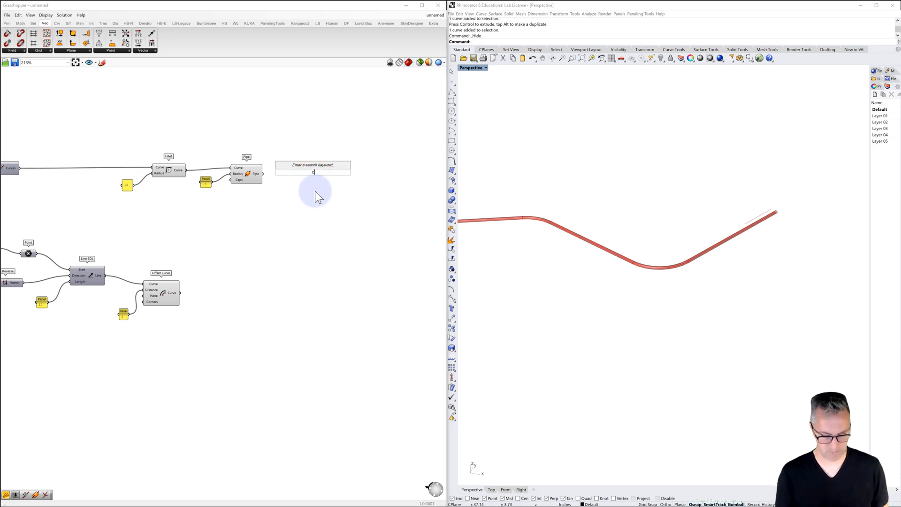
{"action": "type", "text": "custom"}
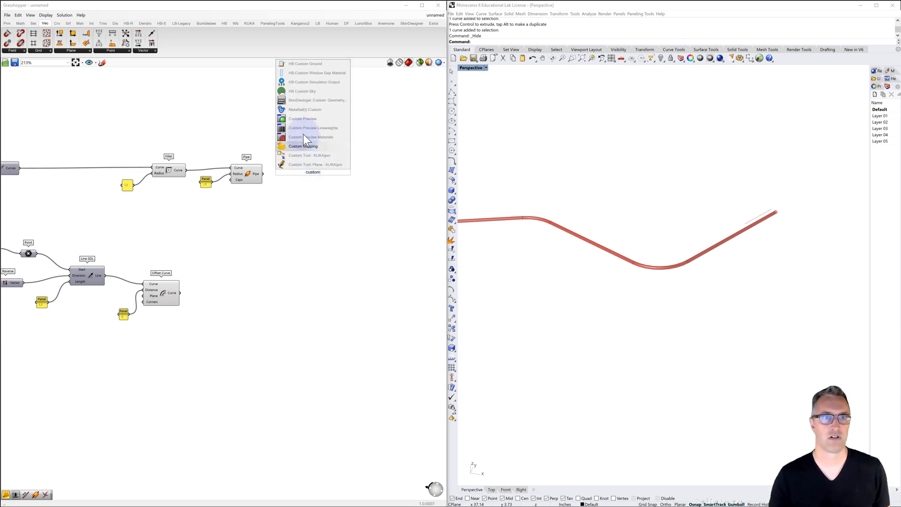
{"action": "left_click", "coordinate": [303, 119]}
{"action": "left_click_drag", "start_coordinate": [263, 174], "coordinate": [301, 169]}
Add a Colour Swatch set to a mid grey with value 64 and connect it to the Custom Preview's Material input
{"action": "double_click", "coordinate": [286, 204]}
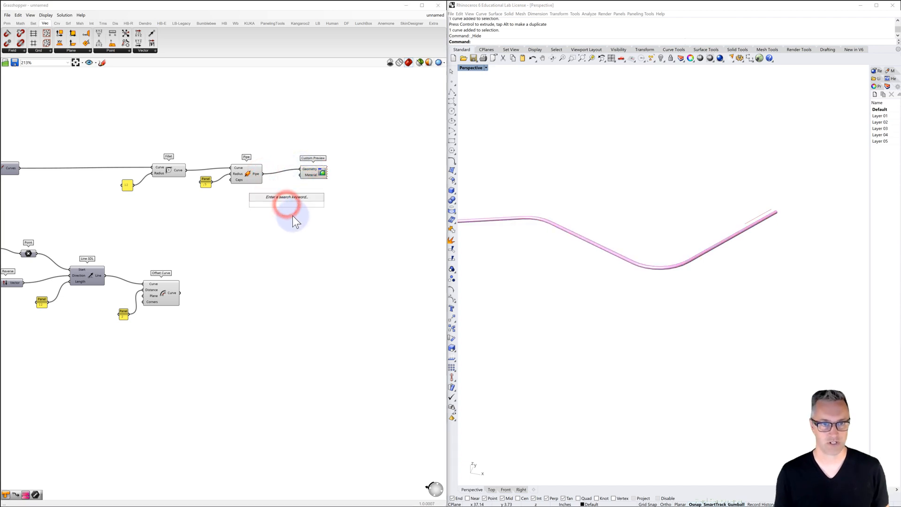
{"action": "type", "text": "swatch"}
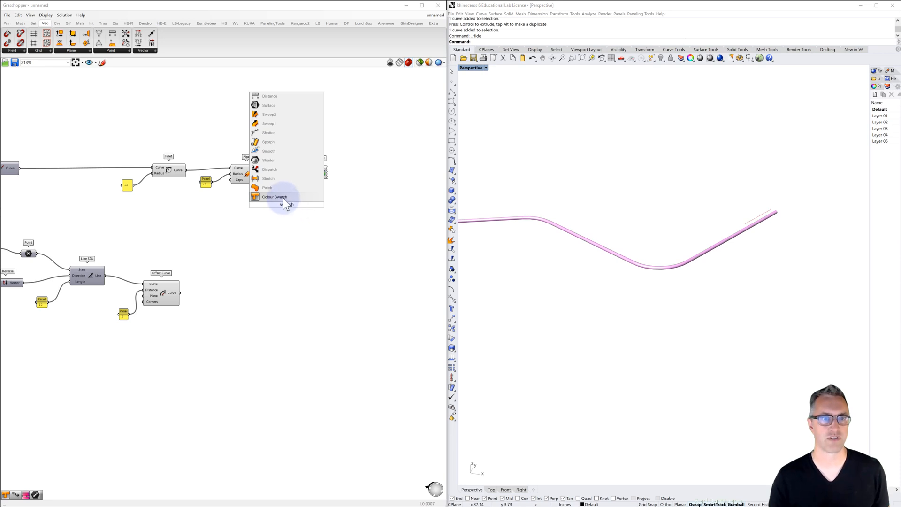
{"action": "left_click", "coordinate": [283, 197]}
{"action": "left_click", "coordinate": [301, 204]}
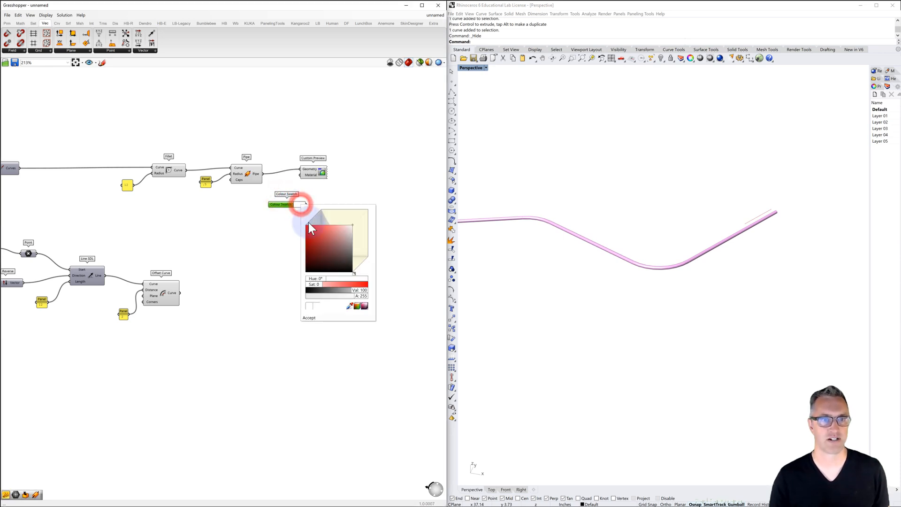
{"action": "left_click", "coordinate": [349, 226]}
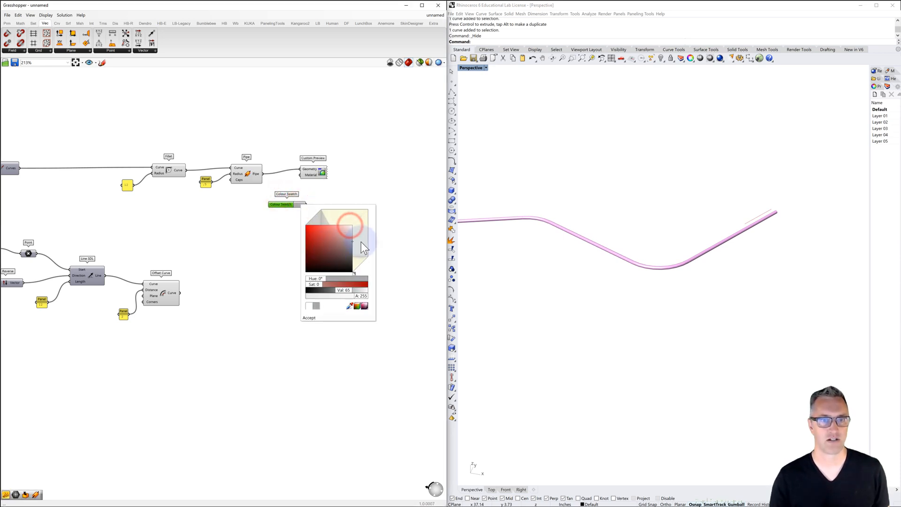
{"action": "left_click", "coordinate": [330, 289]}
{"action": "left_click", "coordinate": [310, 317]}
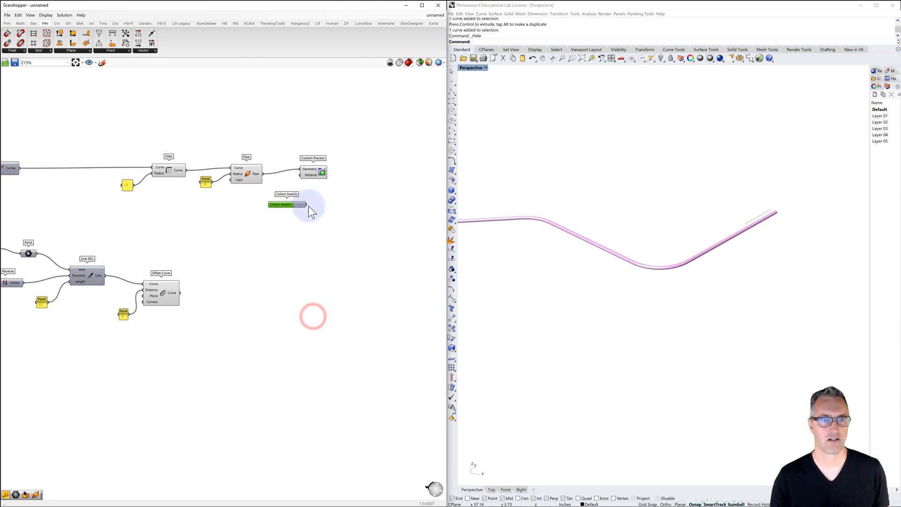
{"action": "left_click_drag", "start_coordinate": [306, 204], "coordinate": [302, 175]}
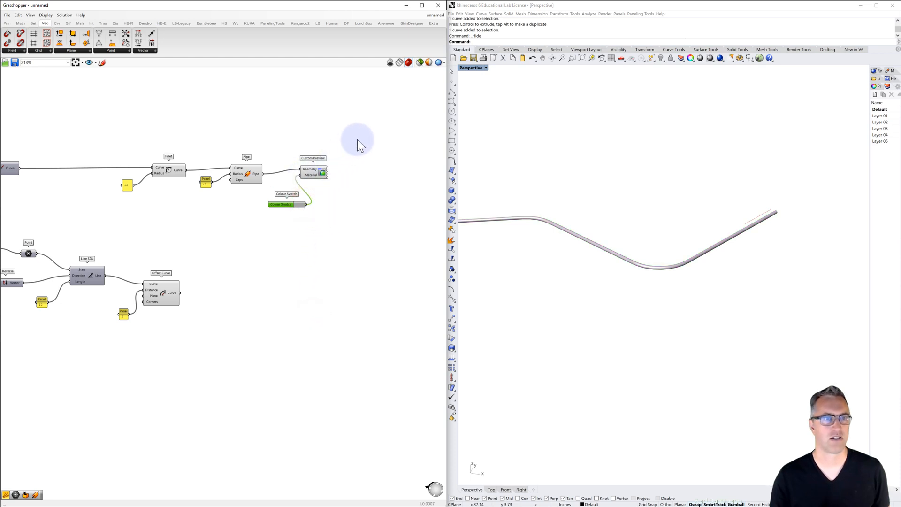
Duplicate the Pipe, radius panel, Custom Preview and Colour Swatch, and feed the copied Pipe's Curve input from Offset Curve
{"action": "left_click_drag", "start_coordinate": [365, 139], "coordinate": [197, 221]}
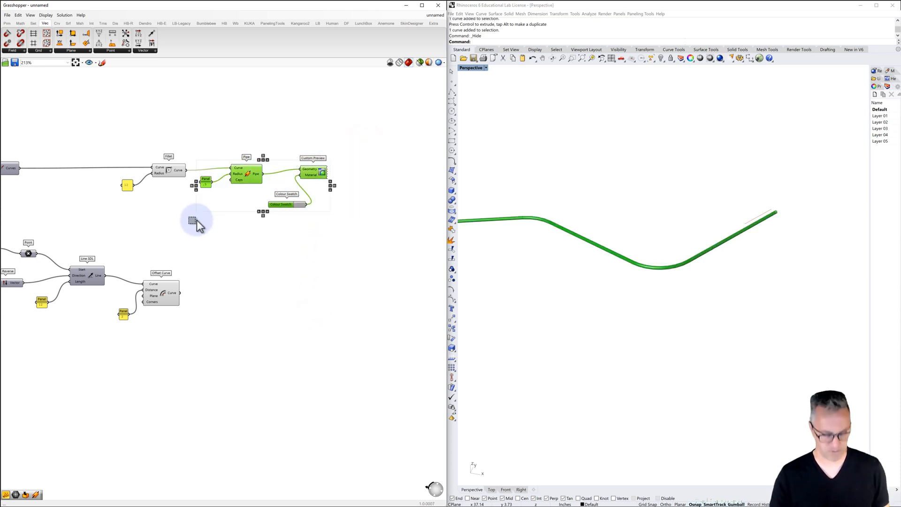
{"action": "key", "text": "ctrl+v"}
{"action": "left_click_drag", "start_coordinate": [257, 206], "coordinate": [232, 305]}
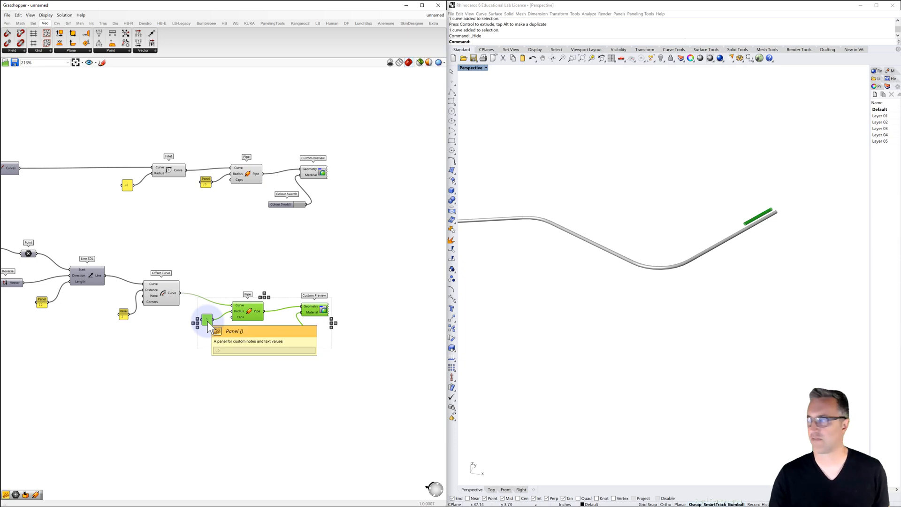
Set the copied Pipe's radius panel to 1
{"action": "double_click", "coordinate": [207, 321]}
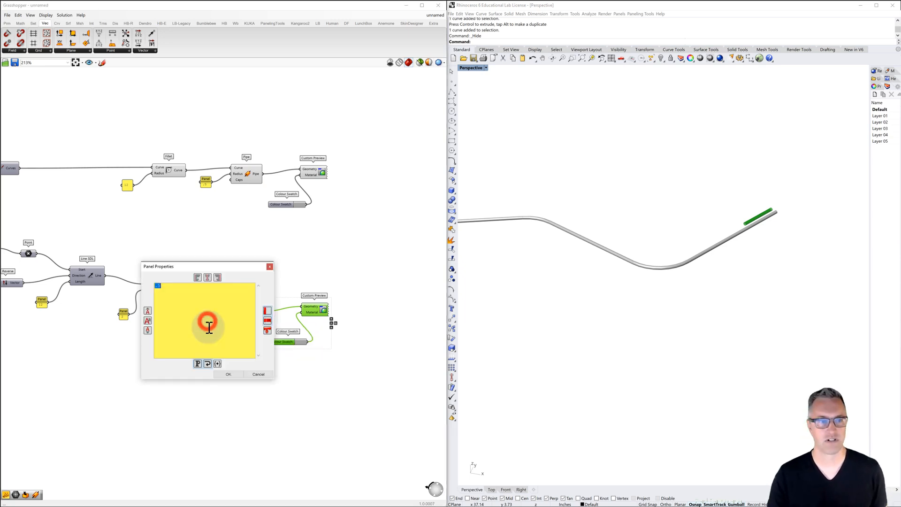
{"action": "type", "text": "1"}
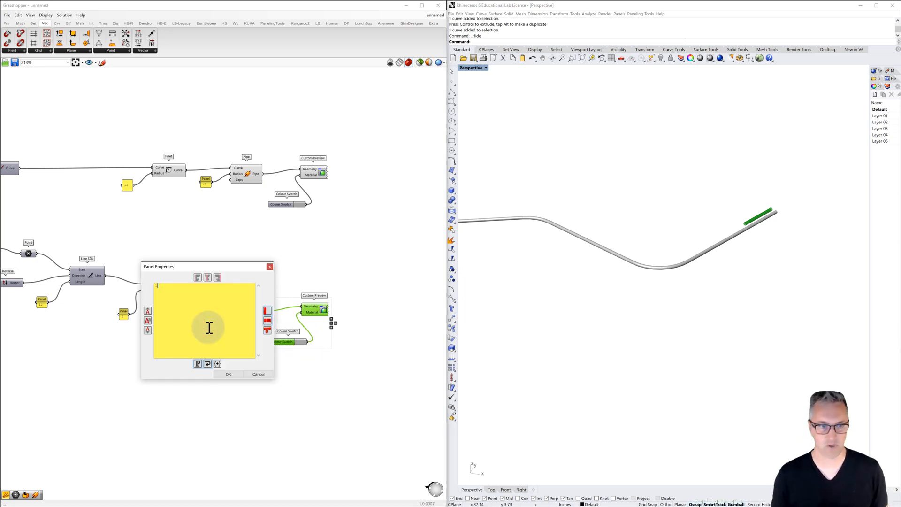
{"action": "left_click", "coordinate": [228, 374]}
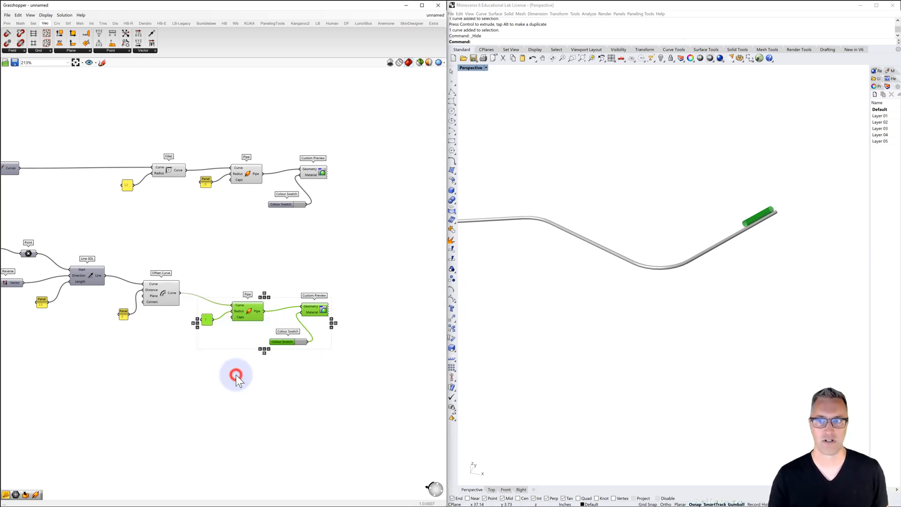
Change the copied Colour Swatch to magenta with hue 304°, saturation 100 and value 100
{"action": "left_click", "coordinate": [301, 341]}
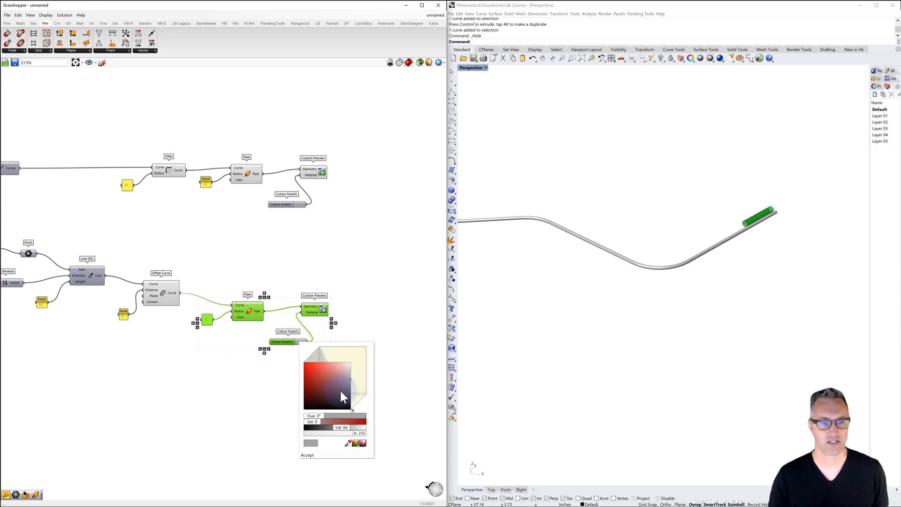
{"action": "left_click_drag", "start_coordinate": [317, 415], "coordinate": [357, 416]}
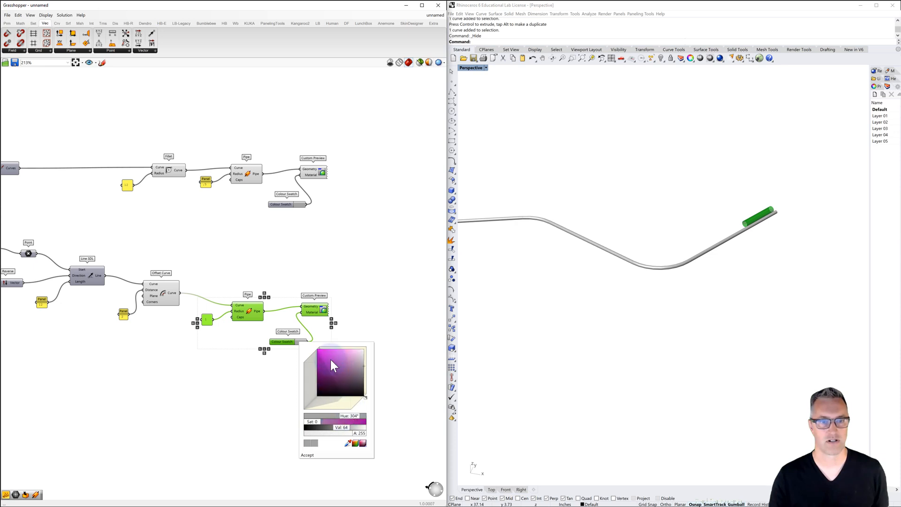
{"action": "left_click", "coordinate": [330, 360]}
{"action": "left_click", "coordinate": [312, 345]}
{"action": "left_click", "coordinate": [304, 455]}
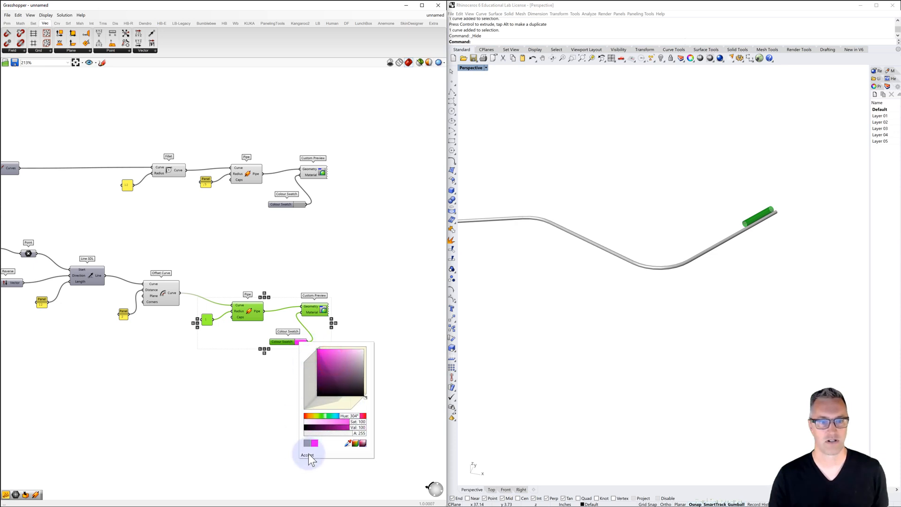
{"action": "left_click", "coordinate": [311, 396]}
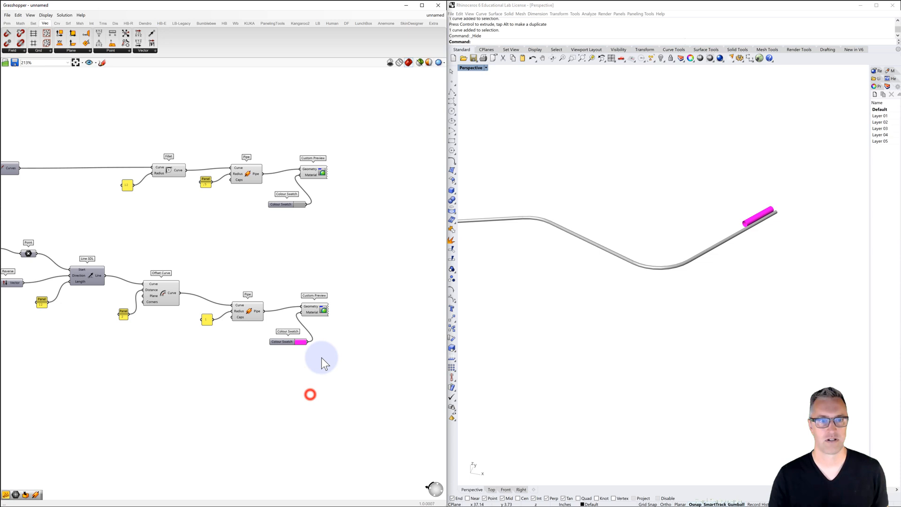
Turn off the previews of both Pipe components, the Fillet and the Offset Curve so only the Custom Previews display
{"action": "left_click", "coordinate": [248, 310]}
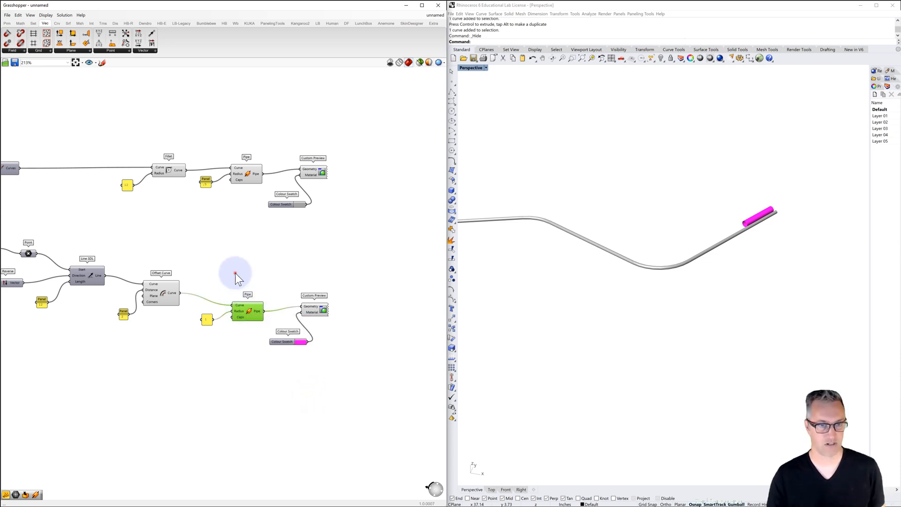
{"action": "left_click", "coordinate": [235, 273]}
{"action": "left_click", "coordinate": [247, 313]}
{"action": "key", "text": "ctrl+q"}
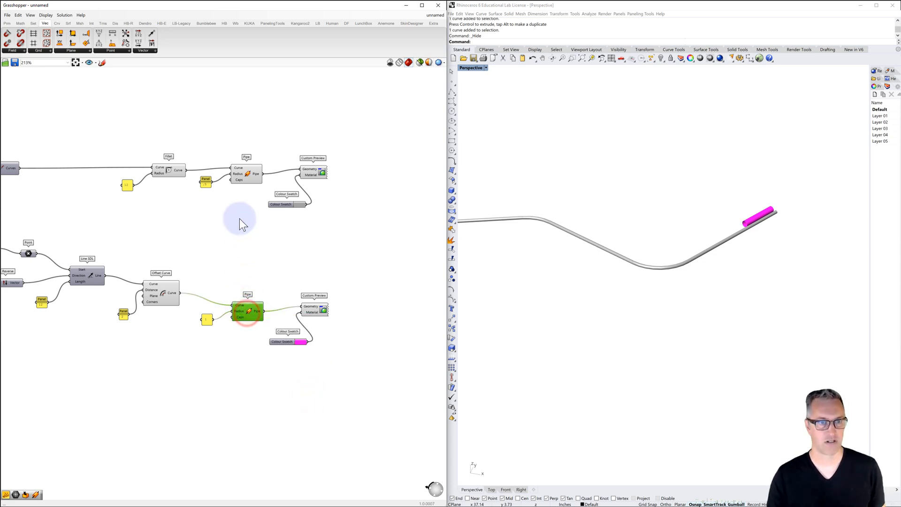
{"action": "left_click", "coordinate": [244, 176]}
{"action": "left_click", "coordinate": [166, 167]}
{"action": "left_click", "coordinate": [162, 292]}
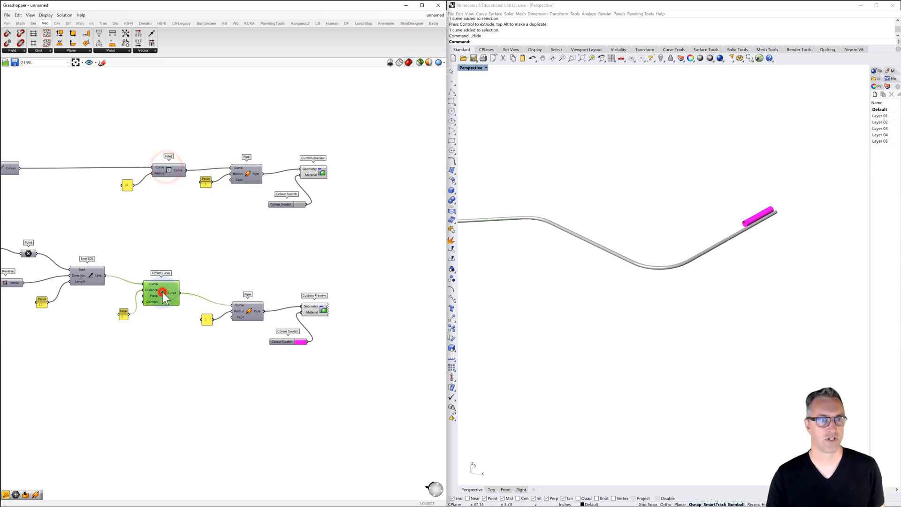
{"action": "right_click_drag", "start_coordinate": [216, 247], "coordinate": [252, 235]}
{"action": "scroll", "coordinate": [252, 236], "scroll_direction": "down", "scroll_amount": 1}
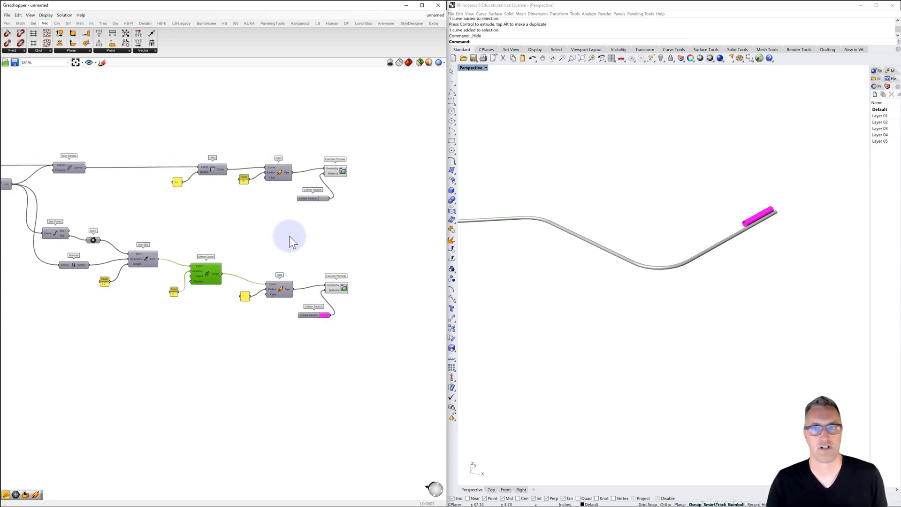
Set the first bend-angle Number Slider to 43 and the second to 73 to reshape the branch
{"action": "right_click_drag", "start_coordinate": [699, 247], "coordinate": [641, 232]}
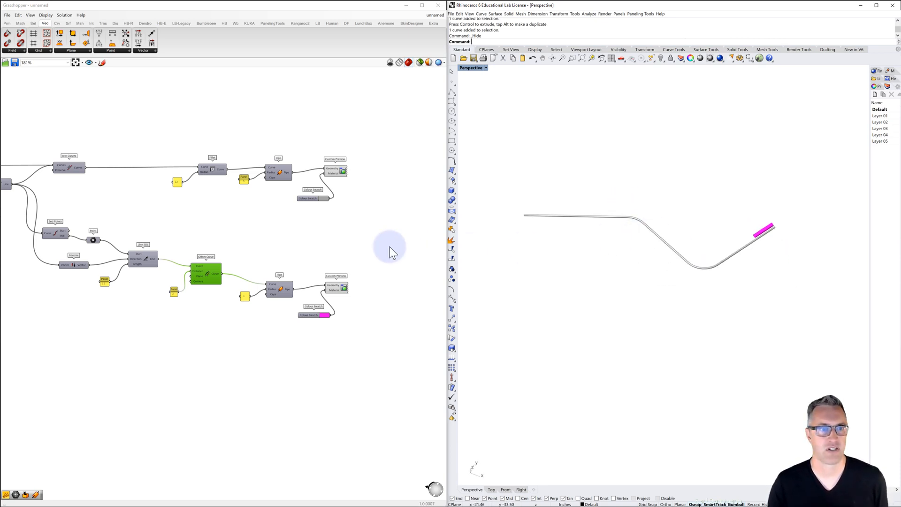
{"action": "scroll", "coordinate": [277, 239], "scroll_direction": "down", "scroll_amount": 3}
{"action": "right_click_drag", "start_coordinate": [286, 226], "coordinate": [418, 211]}
{"action": "right_click_drag", "start_coordinate": [136, 238], "coordinate": [301, 240]}
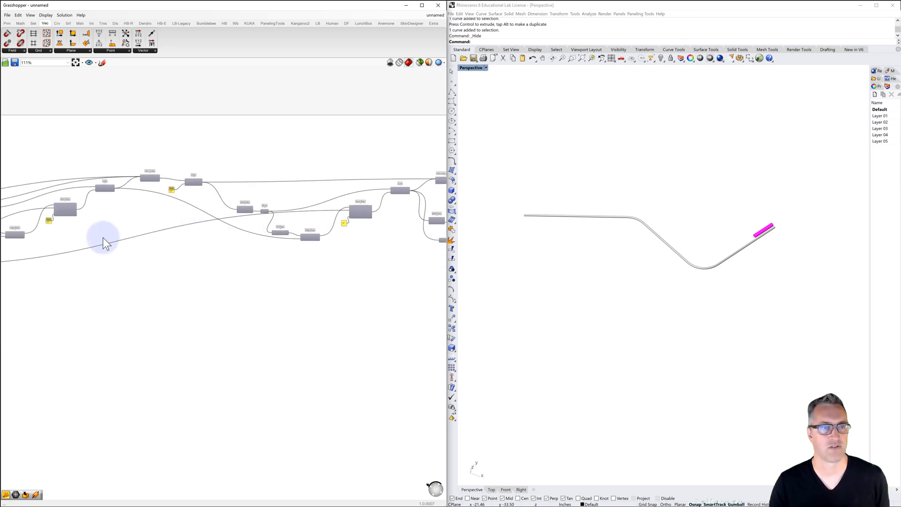
{"action": "right_click_drag", "start_coordinate": [178, 229], "coordinate": [324, 222]}
{"action": "right_click_drag", "start_coordinate": [143, 233], "coordinate": [274, 225]}
{"action": "scroll", "coordinate": [176, 240], "scroll_direction": "up", "scroll_amount": 5}
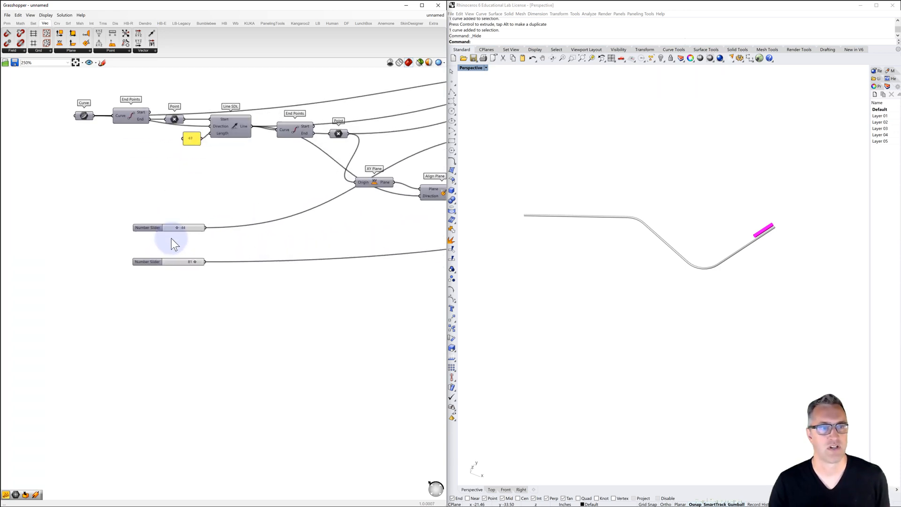
{"action": "scroll", "coordinate": [175, 241], "scroll_direction": "up", "scroll_amount": 2}
{"action": "left_click_drag", "start_coordinate": [181, 222], "coordinate": [202, 275]}
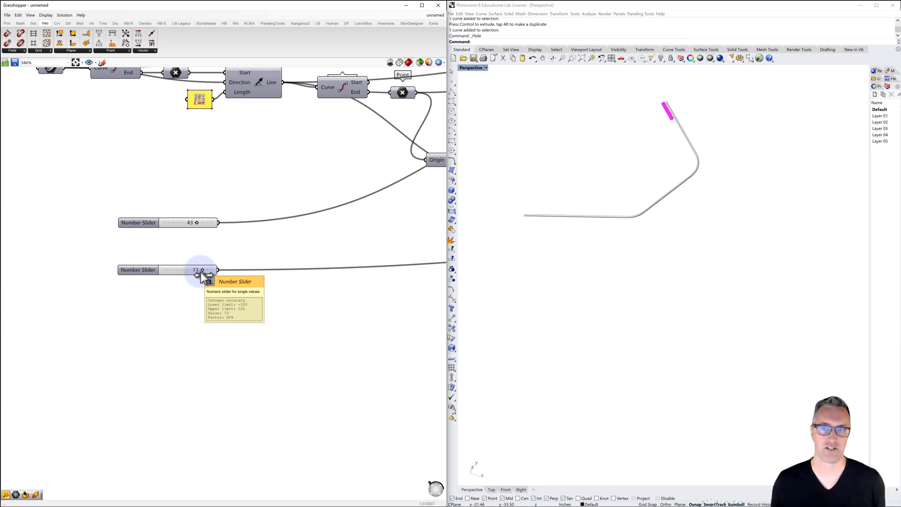
Feed the first Point Polar's Offset from the Line SDL length panel and delete the separate offset panel
{"action": "scroll", "coordinate": [189, 271], "scroll_direction": "down", "scroll_amount": 4}
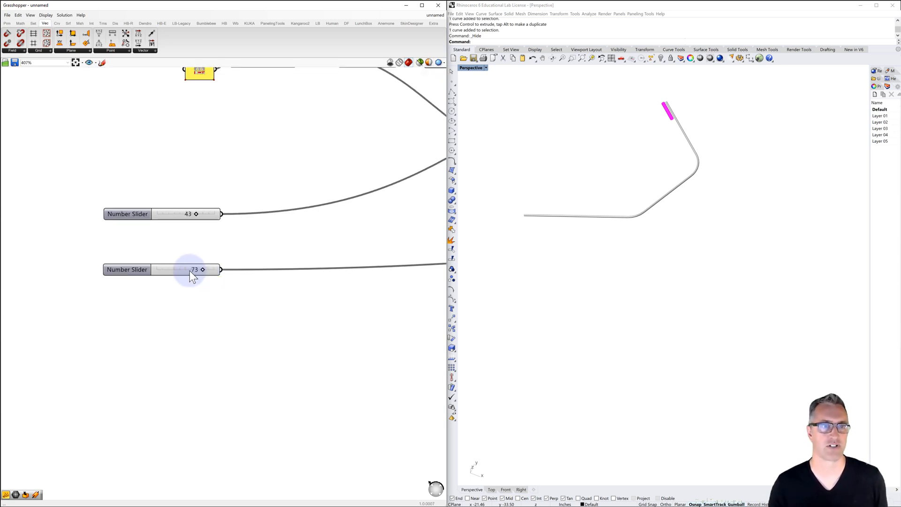
{"action": "scroll", "coordinate": [300, 215], "scroll_direction": "down", "scroll_amount": 3}
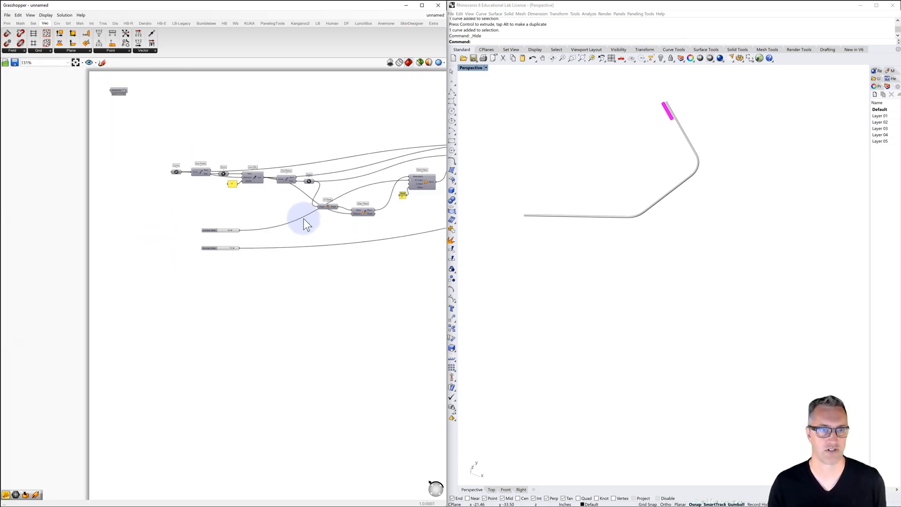
{"action": "right_click_drag", "start_coordinate": [300, 215], "coordinate": [215, 194]}
{"action": "scroll", "coordinate": [296, 191], "scroll_direction": "up", "scroll_amount": 1}
{"action": "scroll", "coordinate": [298, 190], "scroll_direction": "up", "scroll_amount": 1}
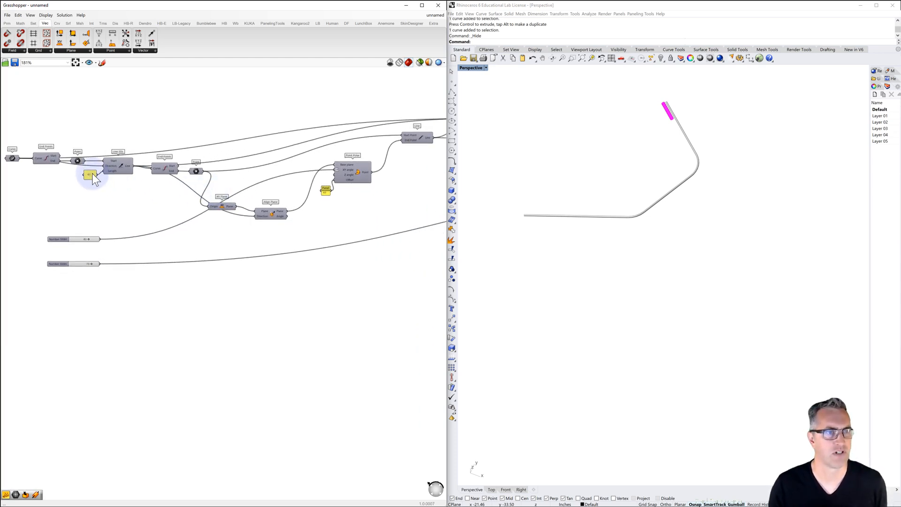
{"action": "left_click_drag", "start_coordinate": [90, 175], "coordinate": [325, 203]}
{"action": "left_click", "coordinate": [84, 183]}
{"action": "left_click", "coordinate": [84, 185]}
{"action": "key", "text": "Delete"}
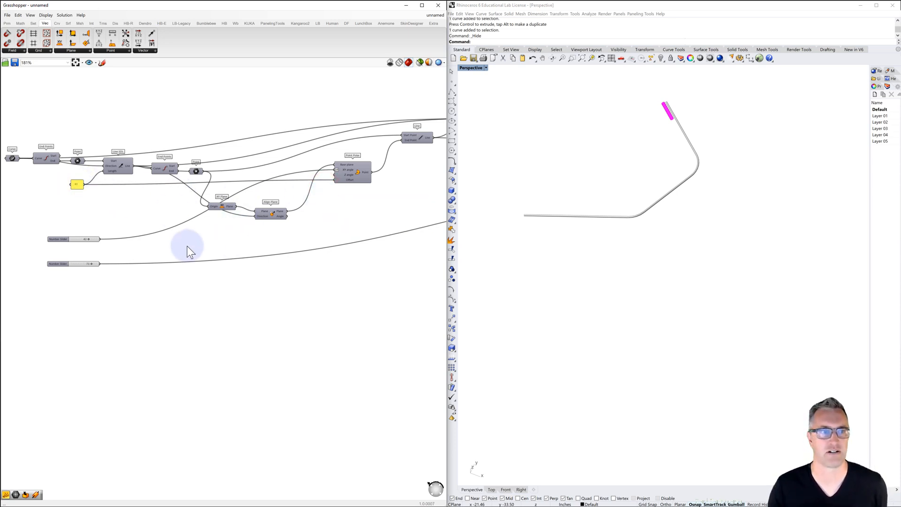
Move the starting Curve parameter up and away from End Points at the beginning of the definition
{"action": "scroll", "coordinate": [564, 231], "scroll_direction": "down", "scroll_amount": 4}
{"action": "right_click_drag", "start_coordinate": [578, 234], "coordinate": [613, 247], "text": "shift"}
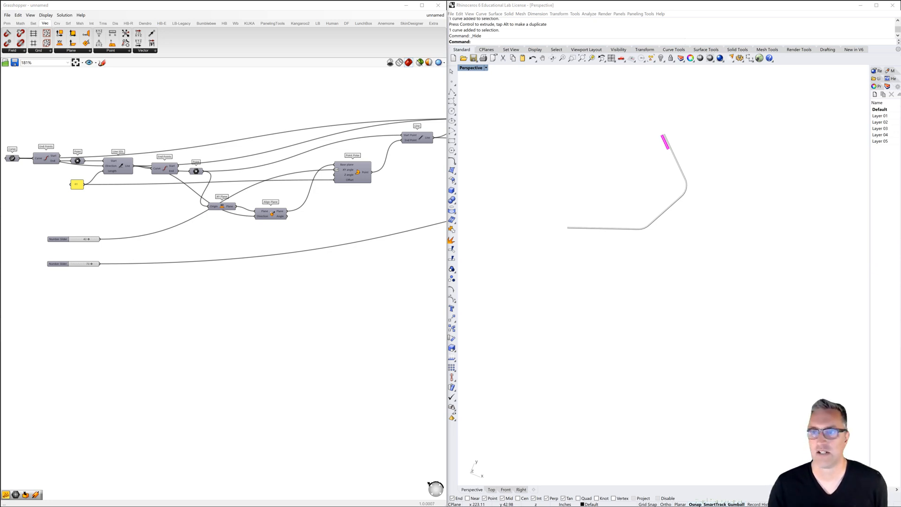
{"action": "left_click", "coordinate": [819, 233]}
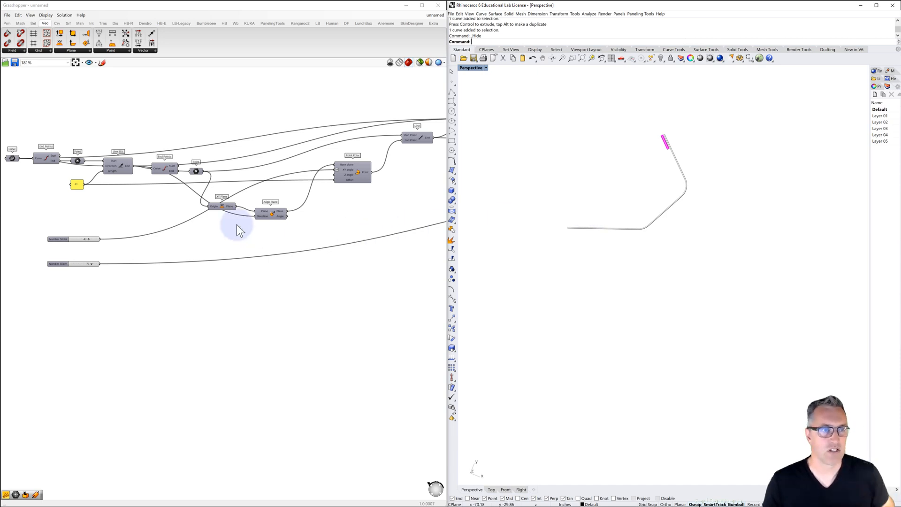
{"action": "right_click_drag", "start_coordinate": [133, 222], "coordinate": [233, 217]}
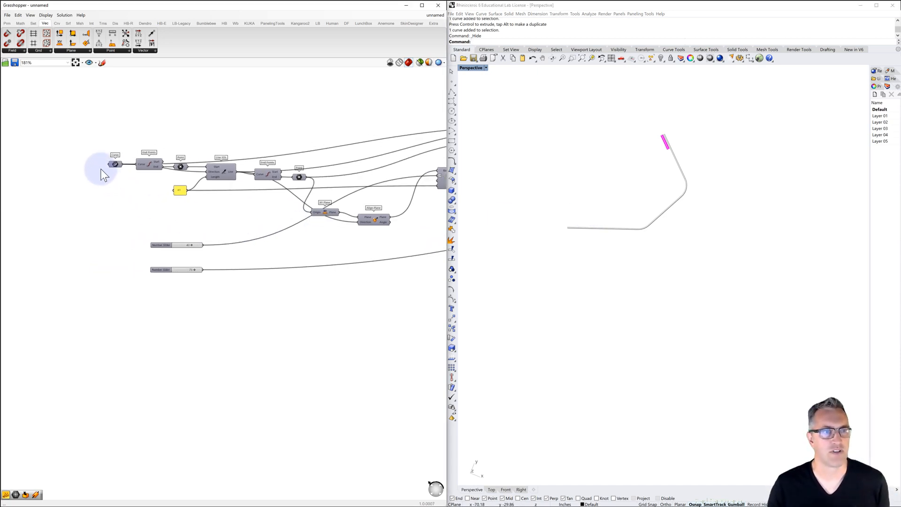
{"action": "scroll", "coordinate": [103, 171], "scroll_direction": "up", "scroll_amount": 3}
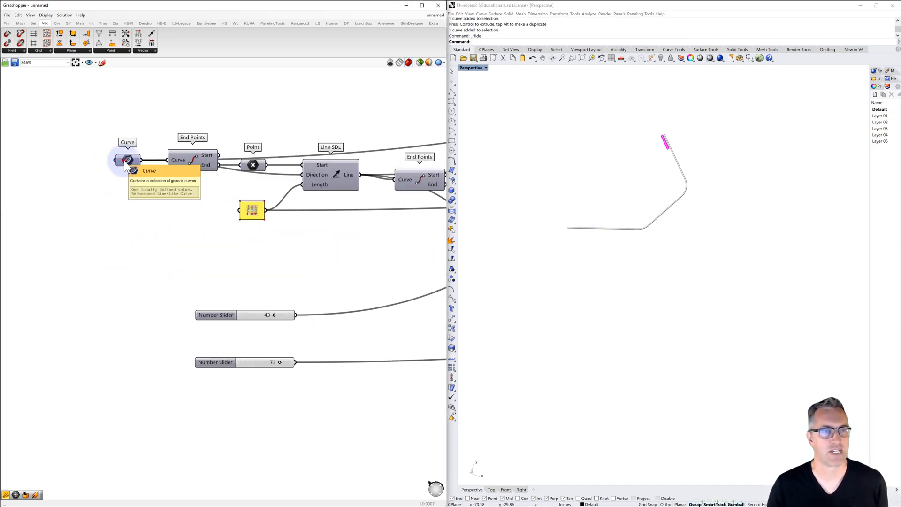
{"action": "left_click_drag", "start_coordinate": [125, 165], "coordinate": [86, 117]}
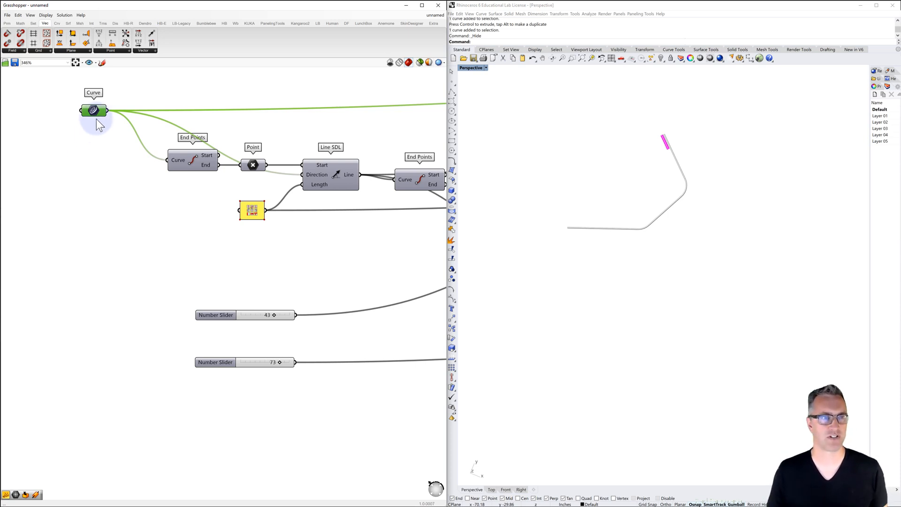
{"action": "left_click_drag", "start_coordinate": [96, 112], "coordinate": [72, 119]}
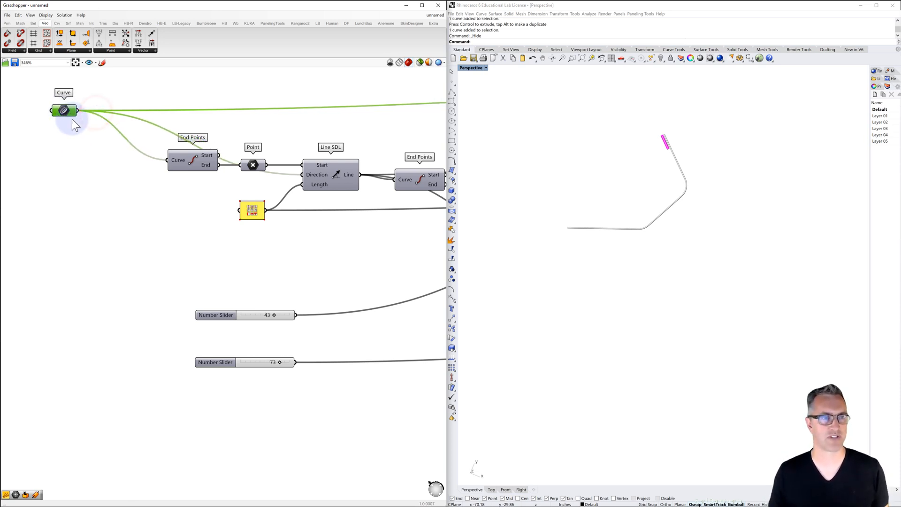
{"action": "right_click_drag", "start_coordinate": [69, 140], "coordinate": [120, 137]}
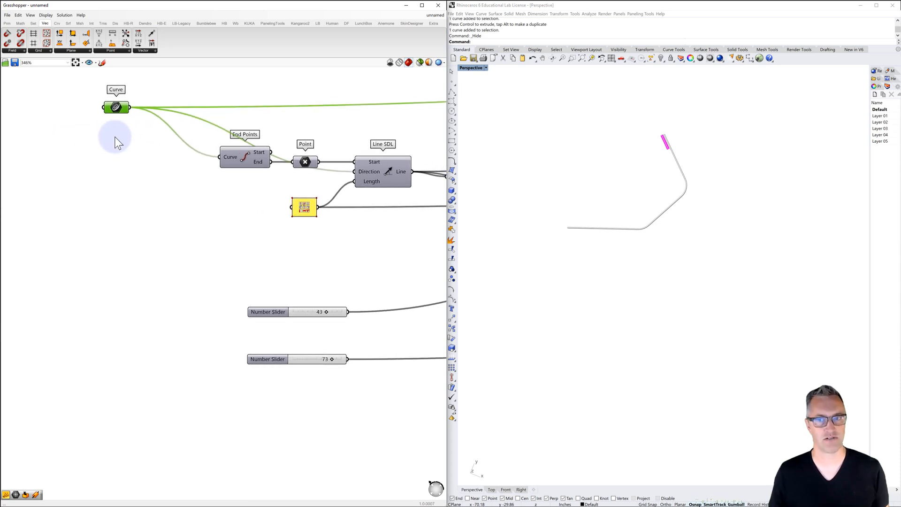
Draw a single-segment polyline 12 inches long starting at the origin 0
{"action": "left_click", "coordinate": [554, 117]}
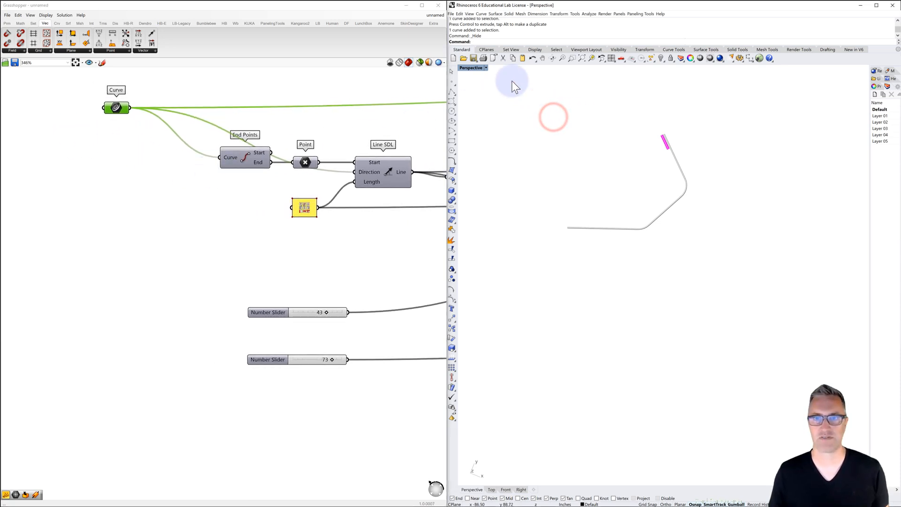
{"action": "left_click", "coordinate": [451, 91]}
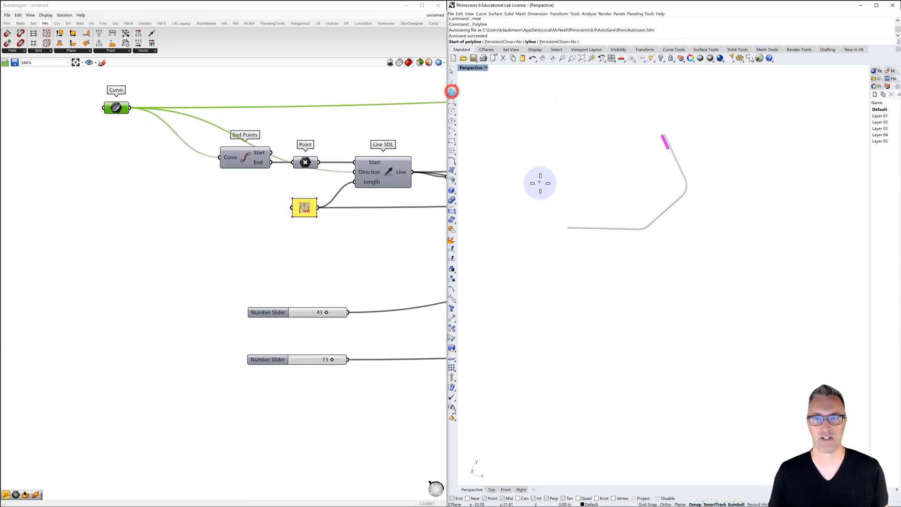
{"action": "type", "text": "0"}
{"action": "key", "text": "Return"}
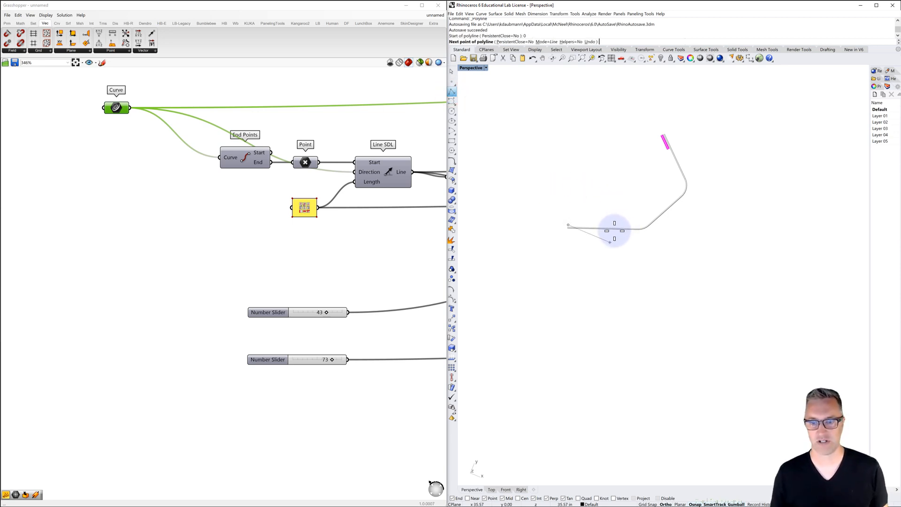
{"action": "type", "text": "12"}
{"action": "key", "text": "Return"}
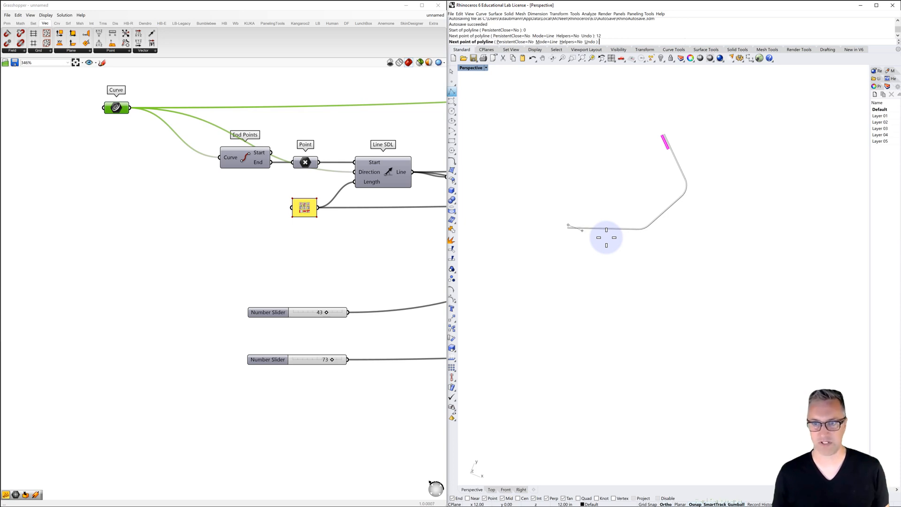
{"action": "left_click", "coordinate": [619, 247]}
{"action": "key", "text": "Return"}
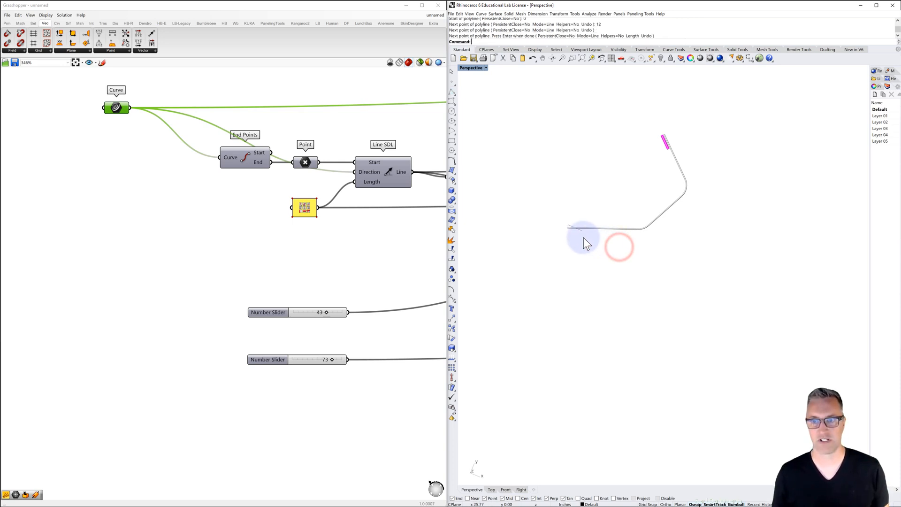
Show the hidden original base curve and move it in the Y direction away from the new 12-inch line
{"action": "scroll", "coordinate": [554, 217], "scroll_direction": "up", "scroll_amount": 3}
{"action": "right_click_drag", "start_coordinate": [580, 245], "coordinate": [583, 250]}
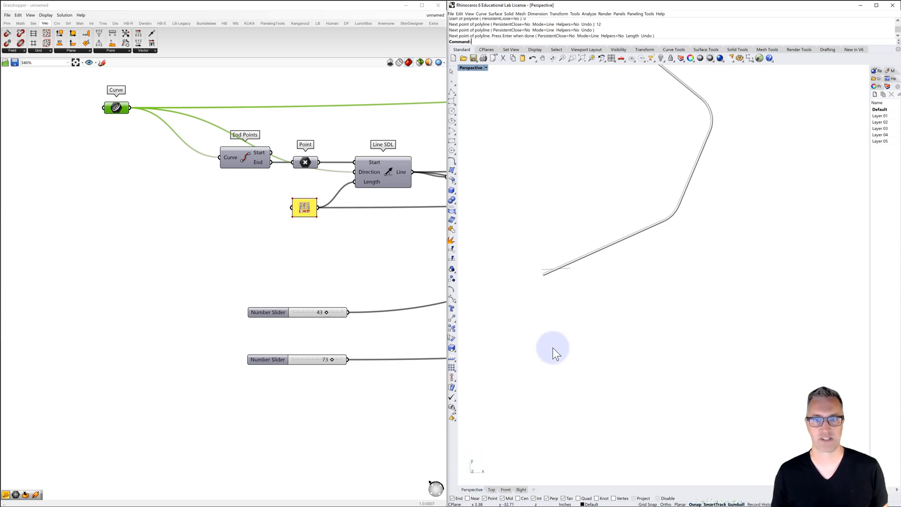
{"action": "left_click", "coordinate": [657, 58]}
{"action": "left_click", "coordinate": [548, 272]}
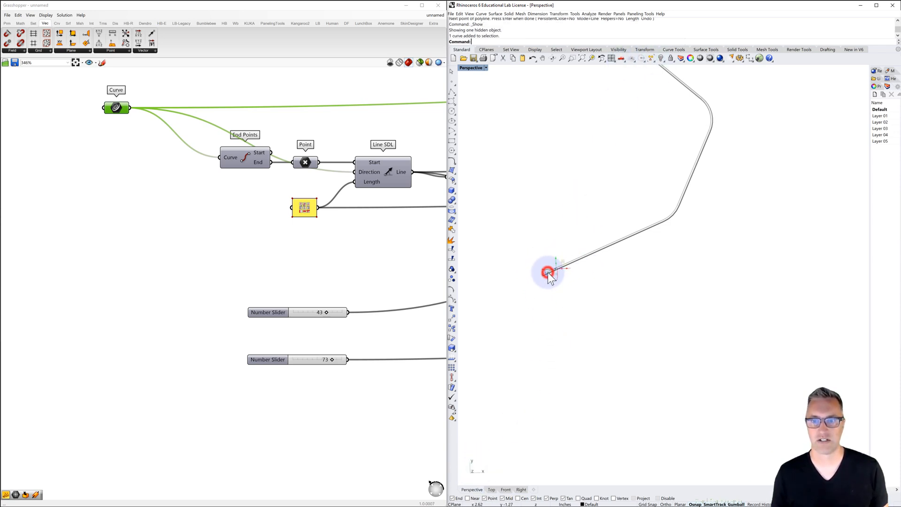
{"action": "mouse_move", "coordinate": [557, 258]}
{"action": "left_mouse_down"}
{"action": "mouse_move", "coordinate": [549, 240]}
{"action": "mouse_move", "coordinate": [555, 248]}
{"action": "left_mouse_up"}
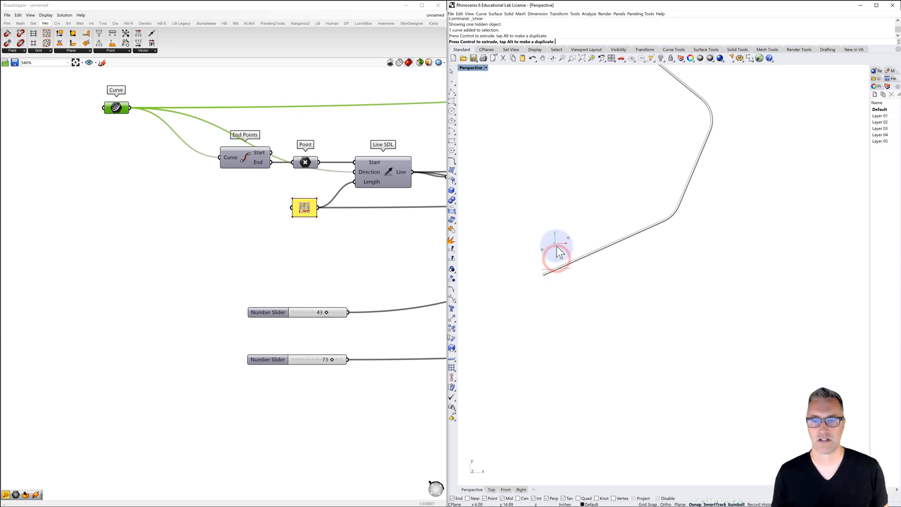
{"action": "left_click", "coordinate": [597, 262]}
{"action": "scroll", "coordinate": [552, 250], "scroll_direction": "up", "scroll_amount": 2}
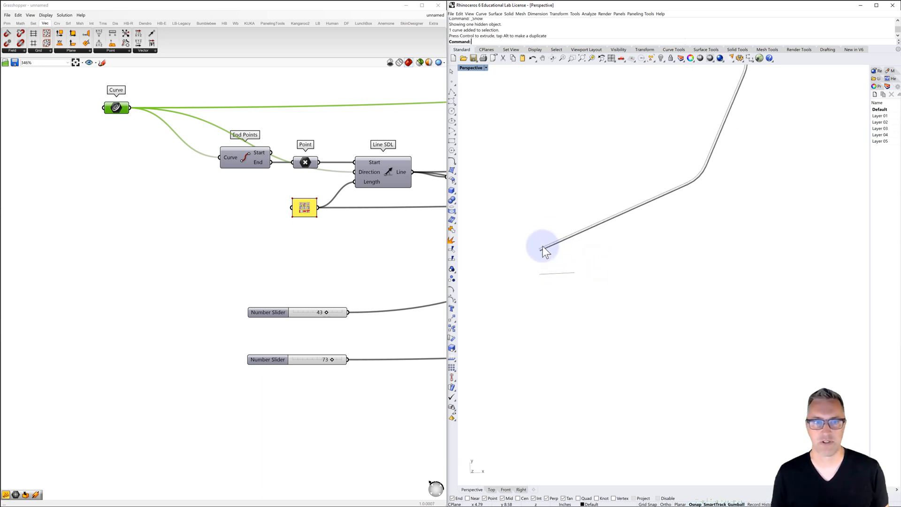
Turn off the preview of the starting Curve parameter and check that the original base curve can be selected
{"action": "left_click", "coordinate": [114, 119]}
{"action": "right_click", "coordinate": [116, 109]}
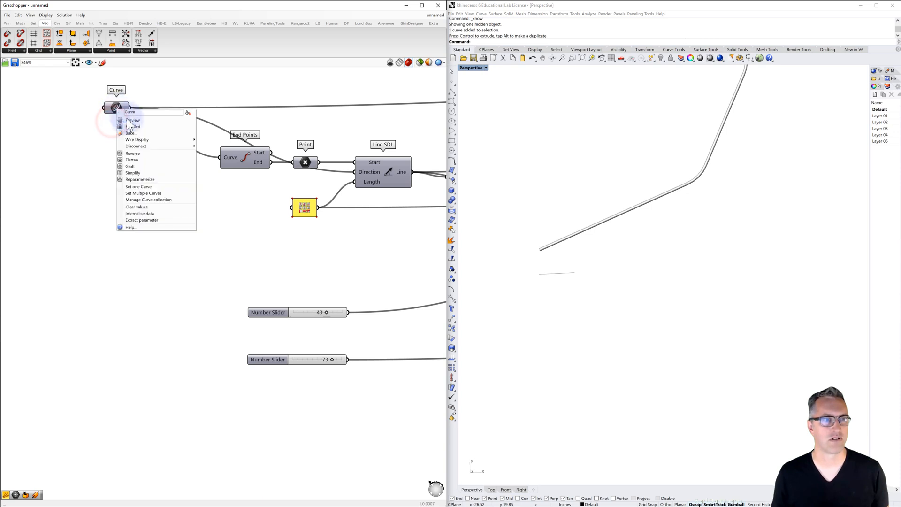
{"action": "left_click", "coordinate": [132, 121]}
{"action": "left_click", "coordinate": [175, 190]}
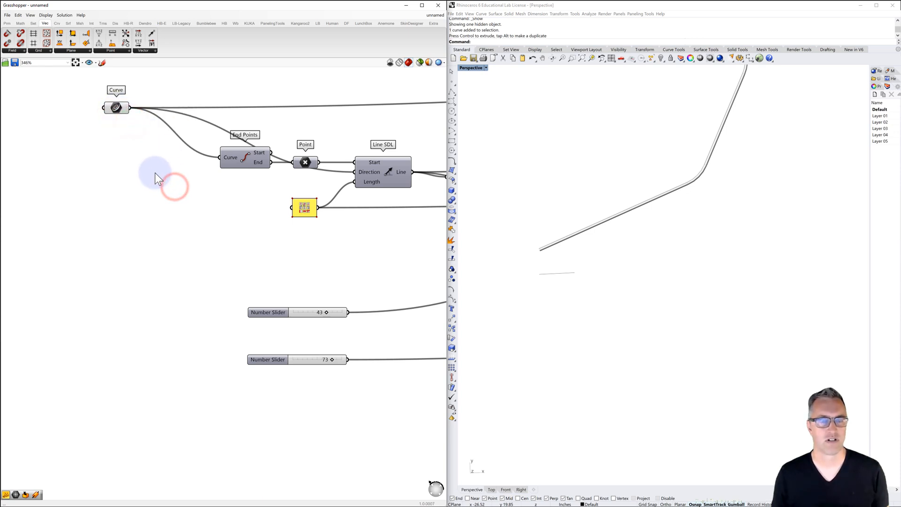
{"action": "left_click", "coordinate": [550, 246]}
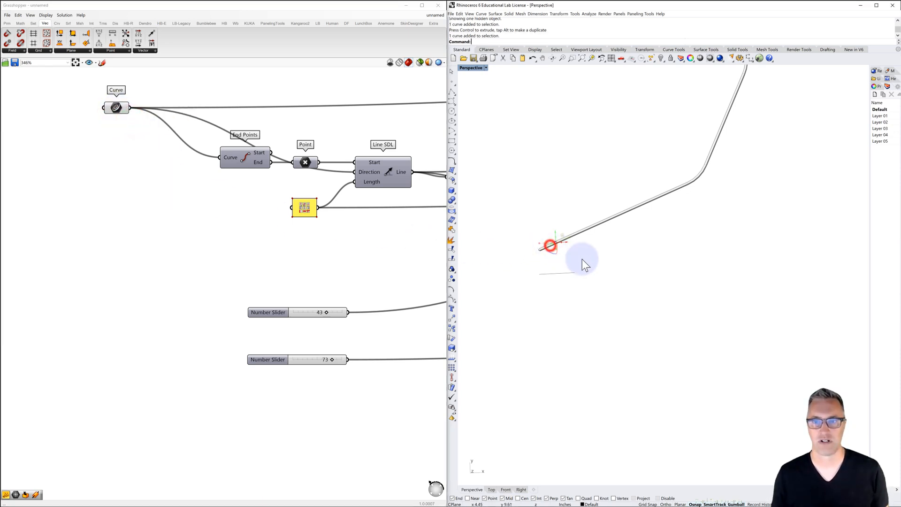
{"action": "left_click", "coordinate": [596, 258]}
Draw a second 12-inch polyline segment below the first, sloping slightly downward
{"action": "left_click", "coordinate": [449, 94]}
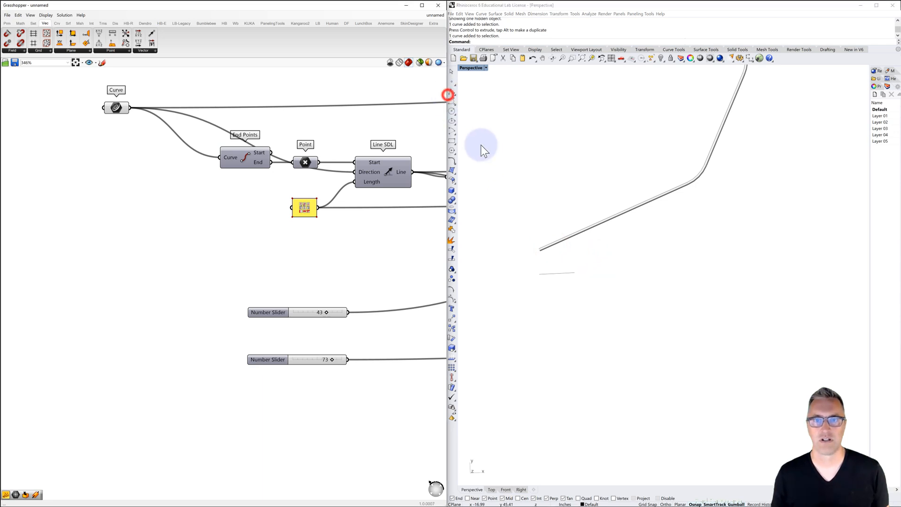
{"action": "left_click", "coordinate": [452, 91]}
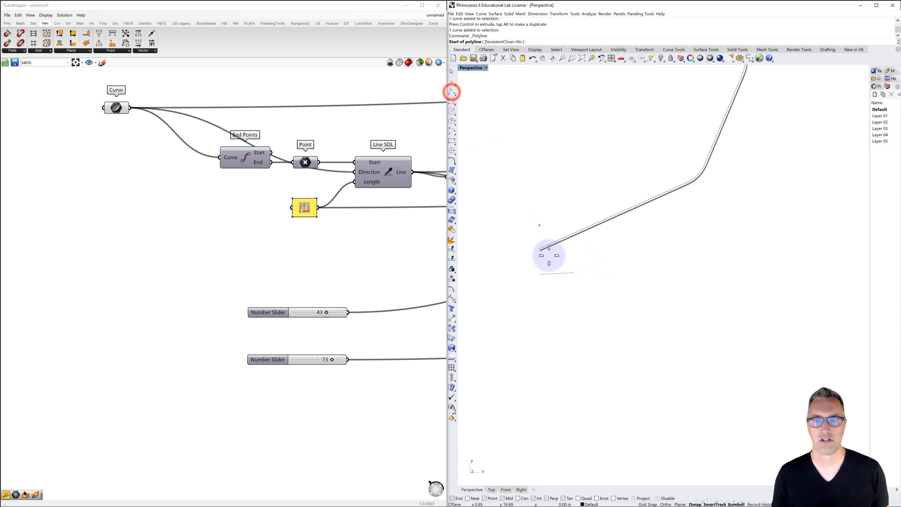
{"action": "left_click", "coordinate": [538, 315]}
{"action": "type", "text": "12"}
{"action": "key", "text": "Return"}
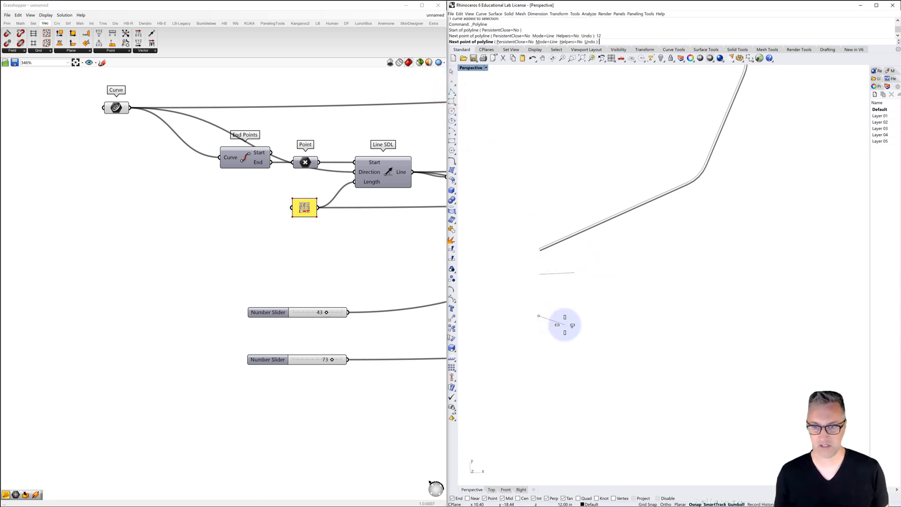
{"action": "left_click", "coordinate": [595, 327]}
{"action": "right_click", "coordinate": [594, 327]}
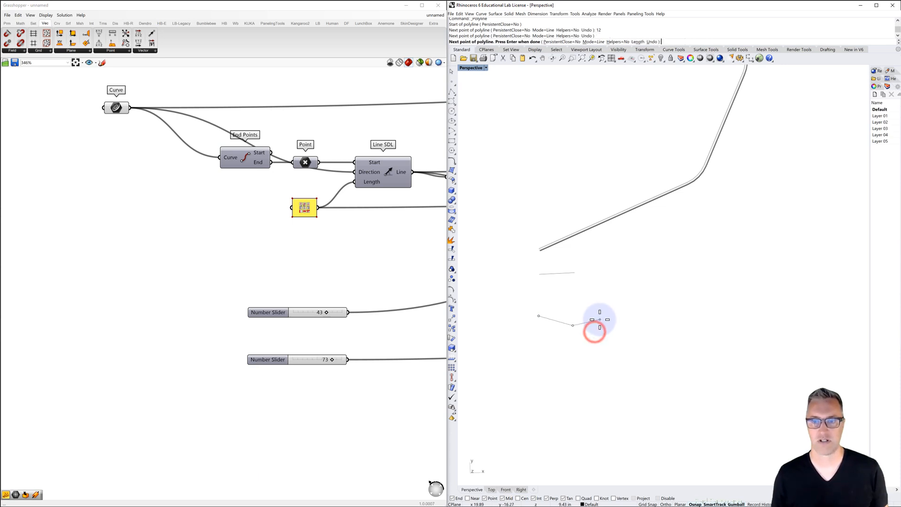
Draw a third 12-inch polyline segment below the second, sloping more steeply downward
{"action": "right_click", "coordinate": [538, 356]}
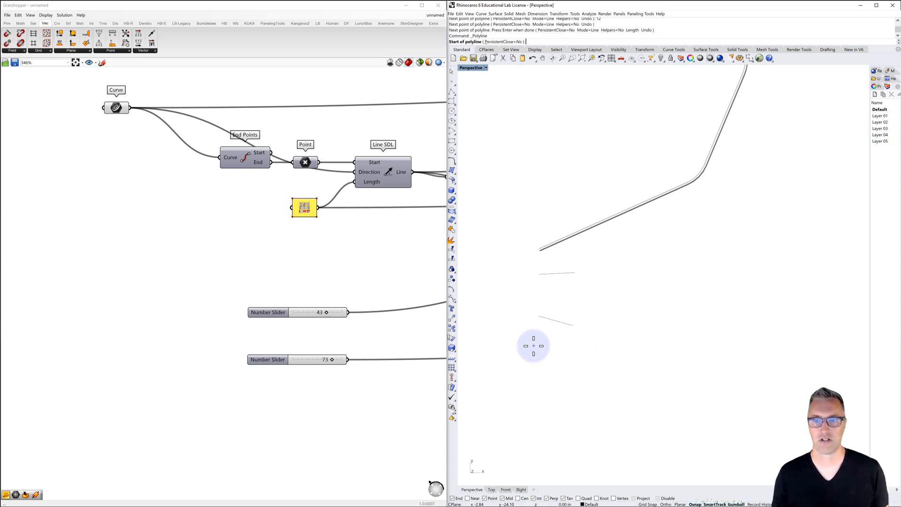
{"action": "left_click", "coordinate": [533, 346]}
{"action": "type", "text": "12"}
{"action": "key", "text": "Return"}
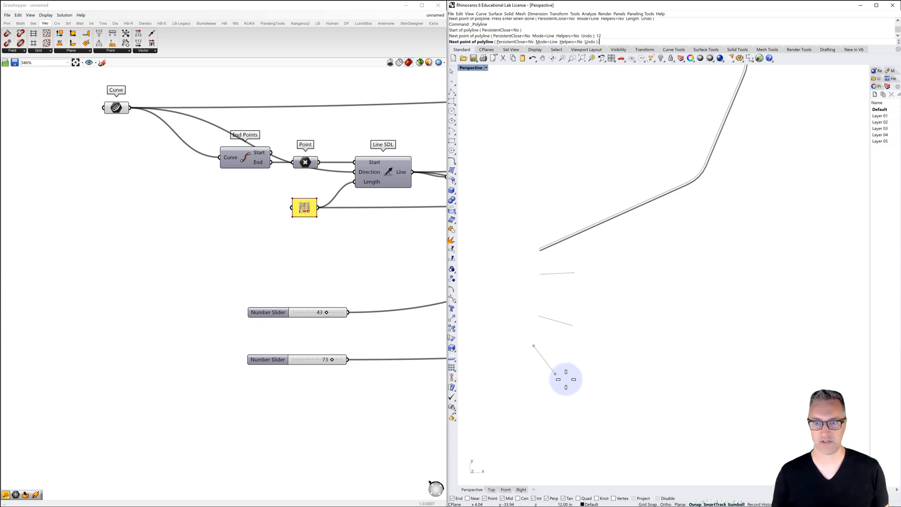
{"action": "left_click", "coordinate": [581, 379]}
{"action": "right_click", "coordinate": [581, 378]}
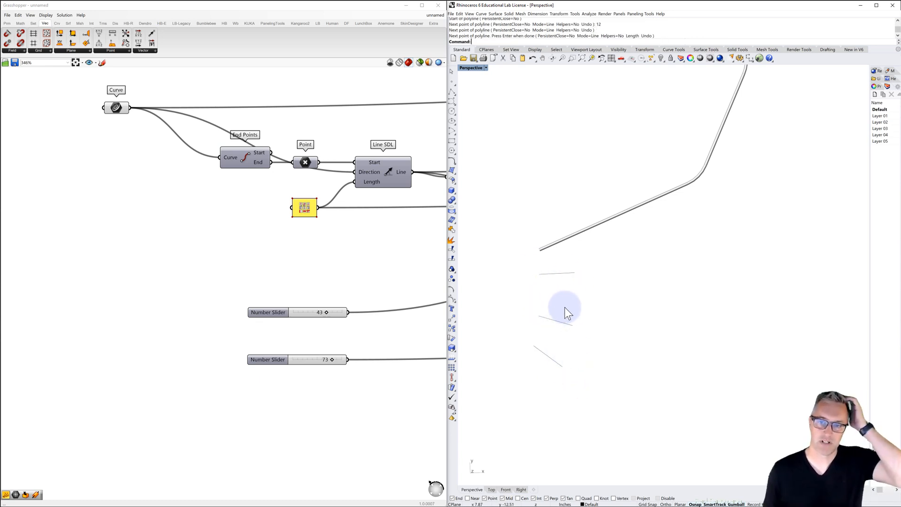
Draw a fourth 12-inch polyline segment above the lower end of the piped branch, sloping slightly
{"action": "right_click", "coordinate": [554, 203]}
{"action": "left_click", "coordinate": [556, 198]}
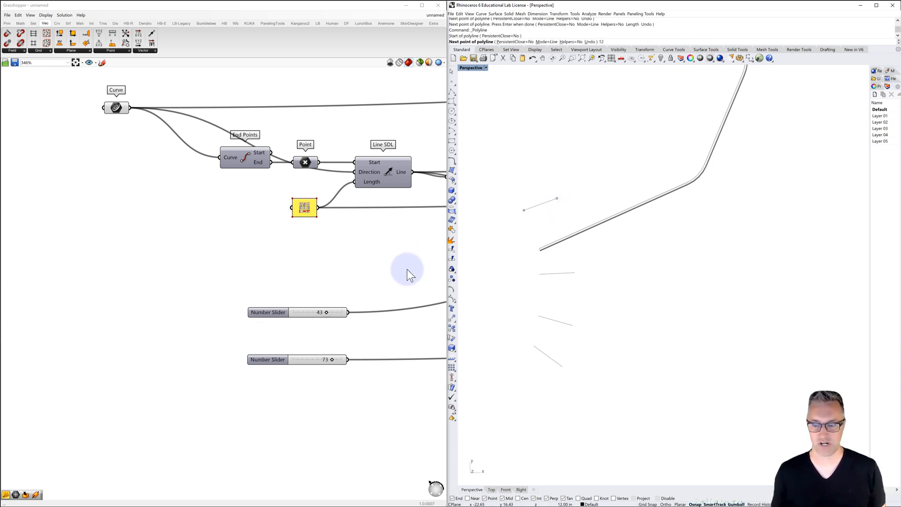
{"action": "key", "text": "Return"}
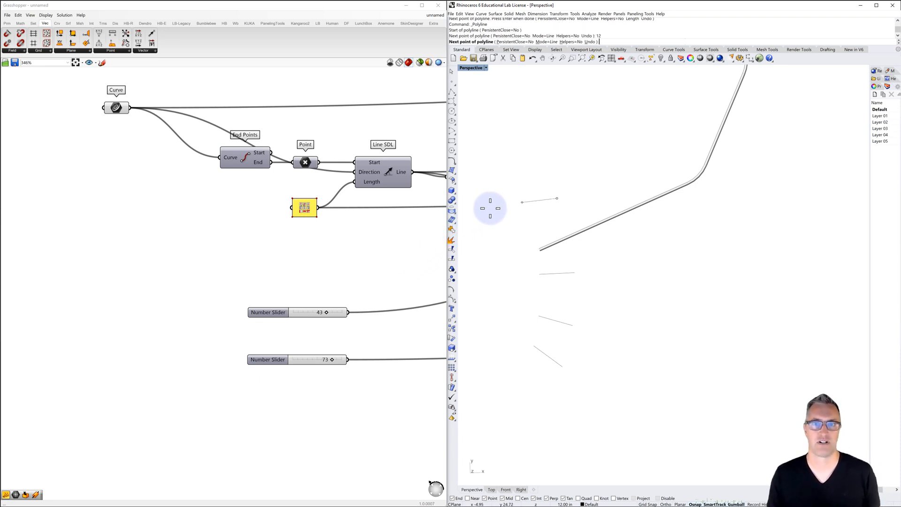
{"action": "right_click", "coordinate": [489, 208]}
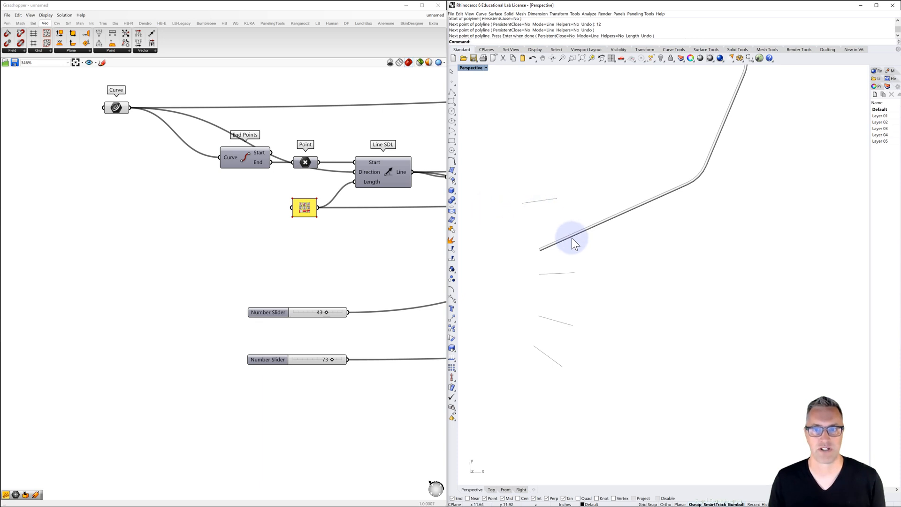
{"action": "scroll", "coordinate": [571, 238], "scroll_direction": "down", "scroll_amount": 3}
{"action": "right_click_drag", "start_coordinate": [556, 240], "coordinate": [592, 287]}
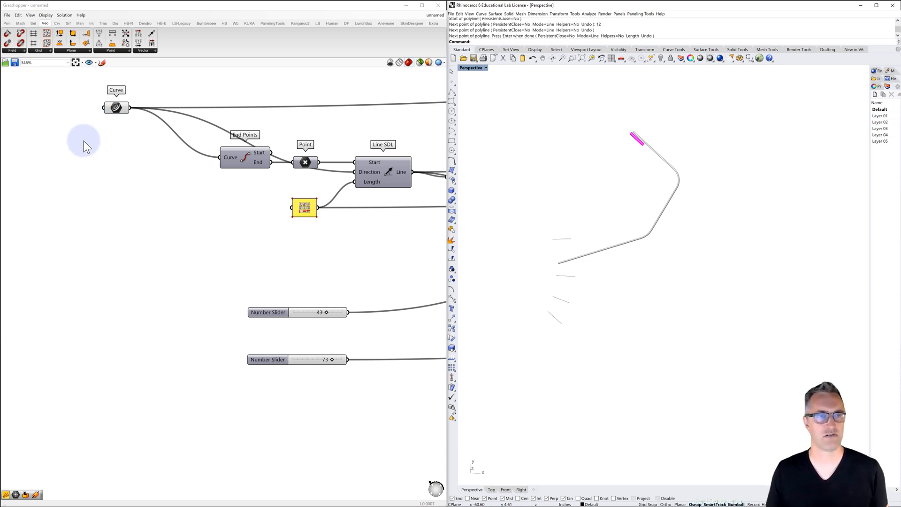
Add an empty Curve parameter below the existing starting Curve parameter
{"action": "left_click_drag", "start_coordinate": [114, 110], "coordinate": [112, 109]}
{"action": "left_click", "coordinate": [105, 131]}
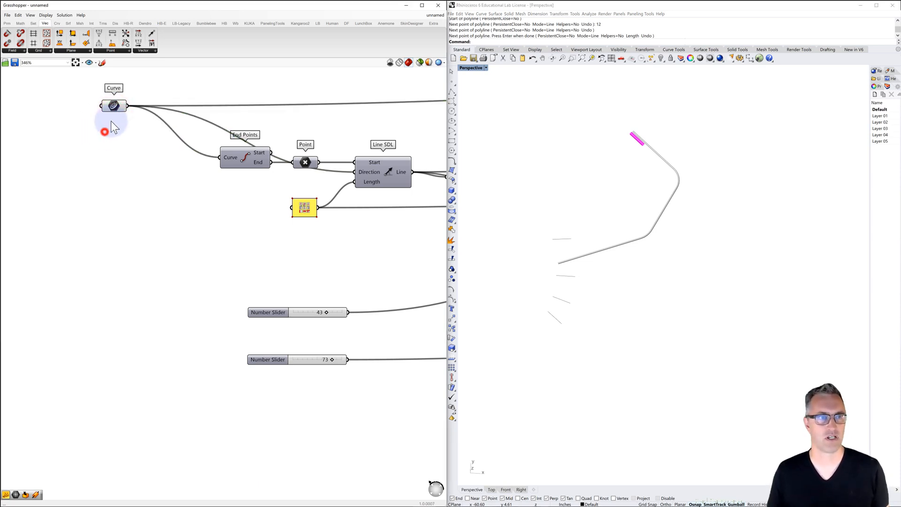
{"action": "double_click", "coordinate": [80, 151]}
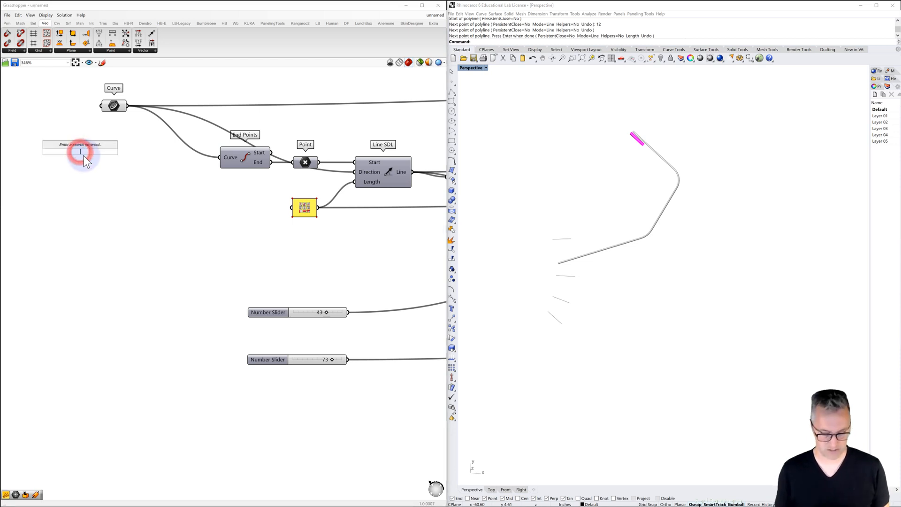
{"action": "type", "text": "curve"}
{"action": "key", "text": "Return"}
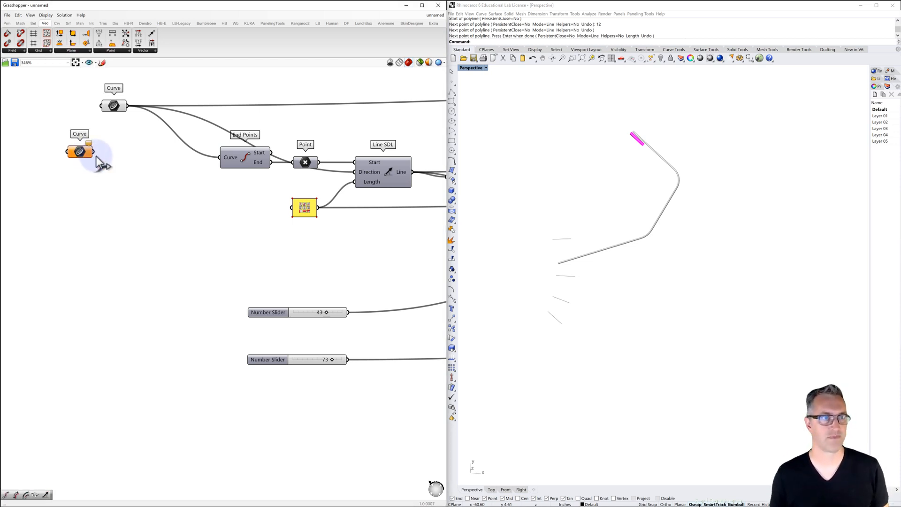
{"action": "left_click_drag", "start_coordinate": [79, 153], "coordinate": [66, 154]}
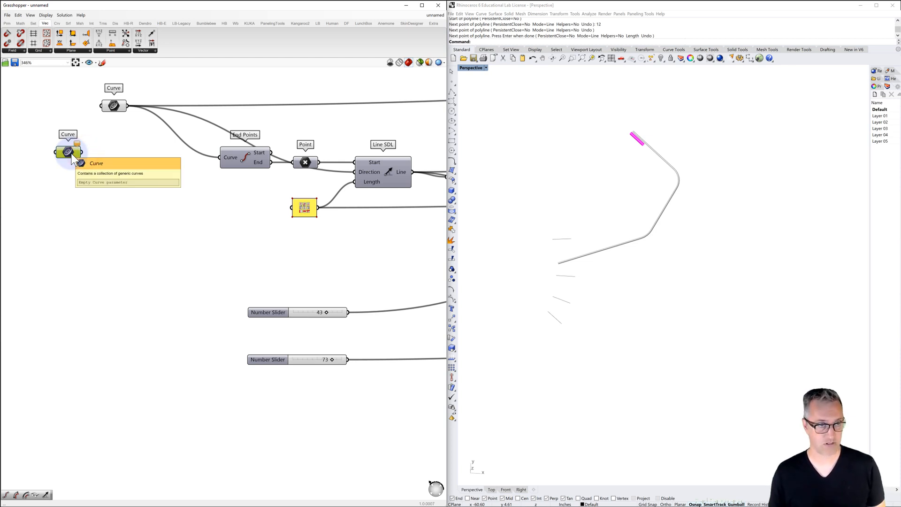
Make three copies of the empty Curve parameter and arrange all five Curve parameters in a column with the original on top
{"action": "key", "text": "ctrl+c"}
{"action": "key", "text": "ctrl+v"}
{"action": "key", "text": "ctrl+v"}
{"action": "key", "text": "ctrl+v"}
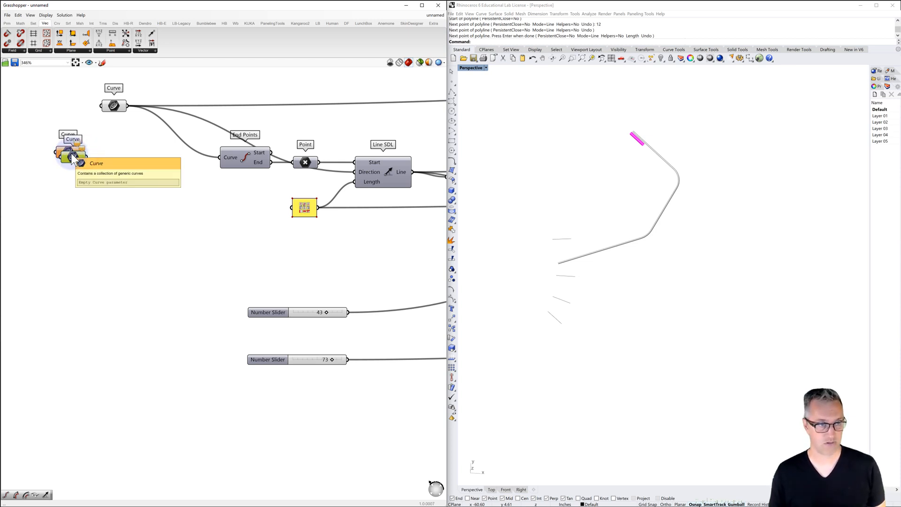
{"action": "left_click_drag", "start_coordinate": [80, 168], "coordinate": [61, 135]}
{"action": "mouse_move", "coordinate": [65, 168]}
{"action": "left_mouse_down"}
{"action": "mouse_move", "coordinate": [65, 158]}
{"action": "mouse_move", "coordinate": [66, 180]}
{"action": "mouse_move", "coordinate": [56, 185]}
{"action": "mouse_move", "coordinate": [68, 209]}
{"action": "mouse_move", "coordinate": [26, 236]}
{"action": "left_mouse_up"}
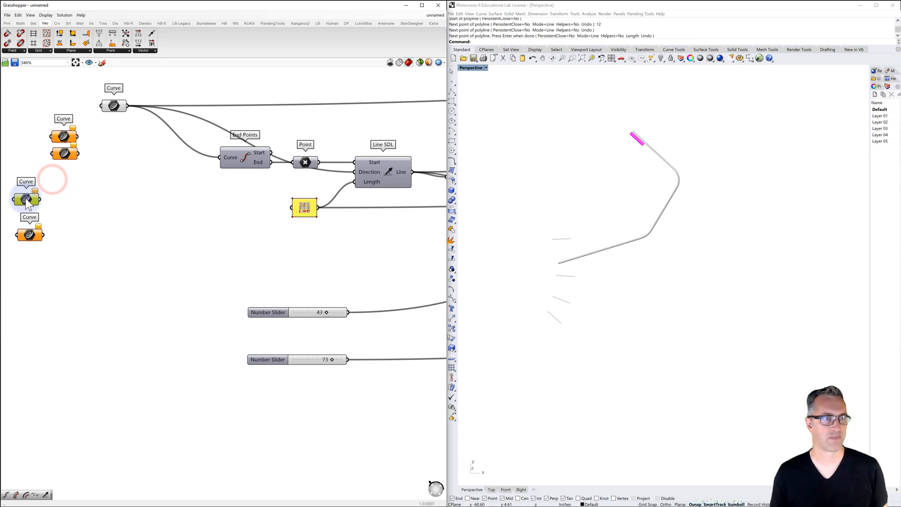
{"action": "left_click_drag", "start_coordinate": [25, 199], "coordinate": [26, 200]}
{"action": "left_click_drag", "start_coordinate": [31, 162], "coordinate": [24, 161]}
{"action": "left_click_drag", "start_coordinate": [62, 137], "coordinate": [26, 127]}
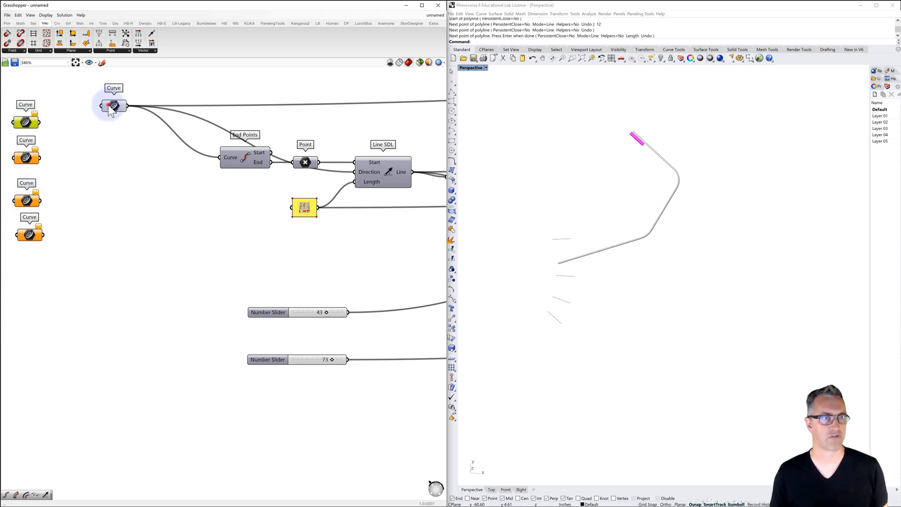
{"action": "left_click_drag", "start_coordinate": [109, 105], "coordinate": [26, 83]}
{"action": "right_click_drag", "start_coordinate": [75, 128], "coordinate": [100, 164]}
{"action": "left_click", "coordinate": [100, 165]}
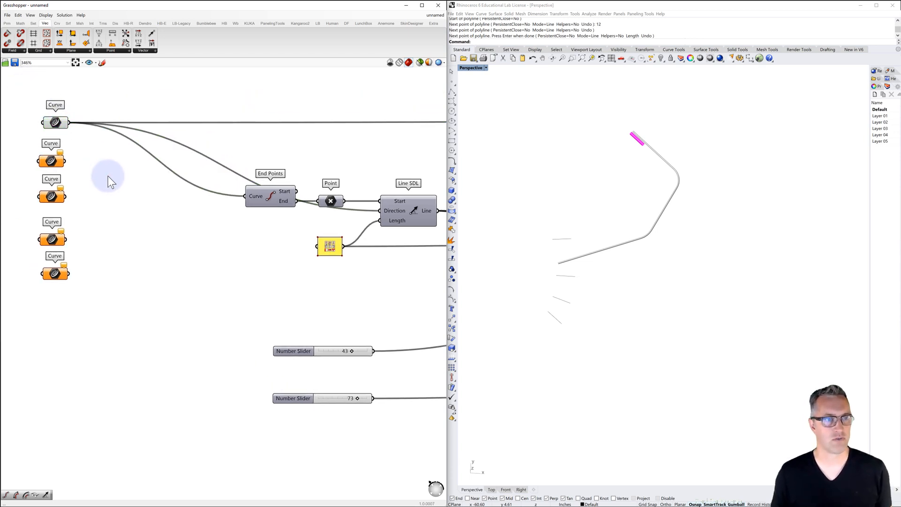
Add a Merge component beside the Curve parameters and connect the original Curve to its Data 1 input
{"action": "double_click", "coordinate": [118, 167]}
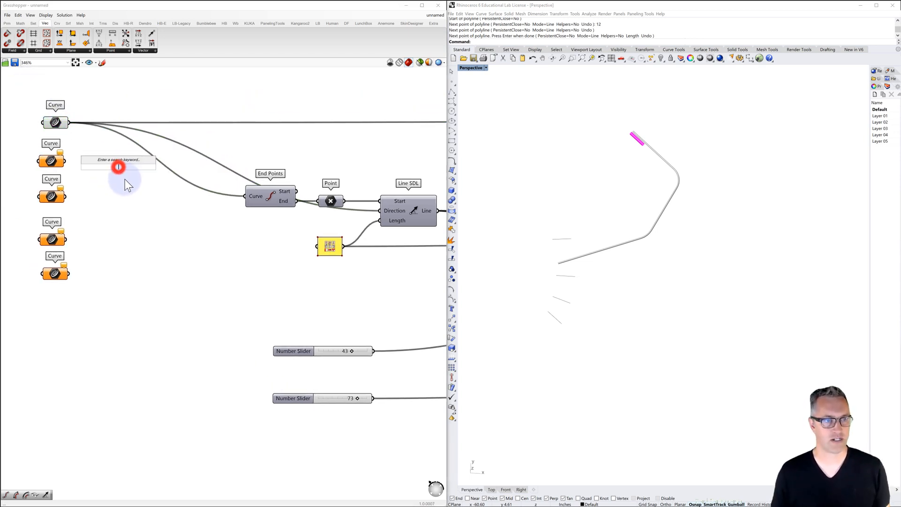
{"action": "type", "text": "merge"}
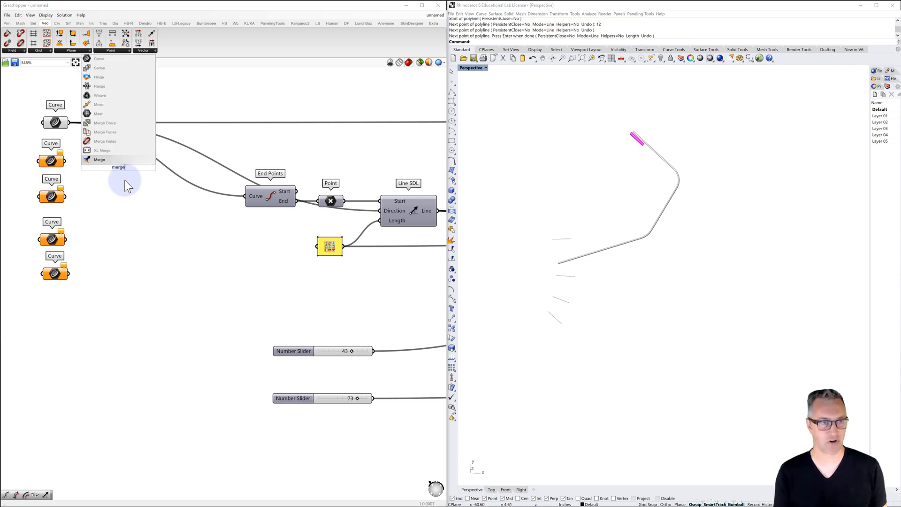
{"action": "left_click", "coordinate": [100, 160]}
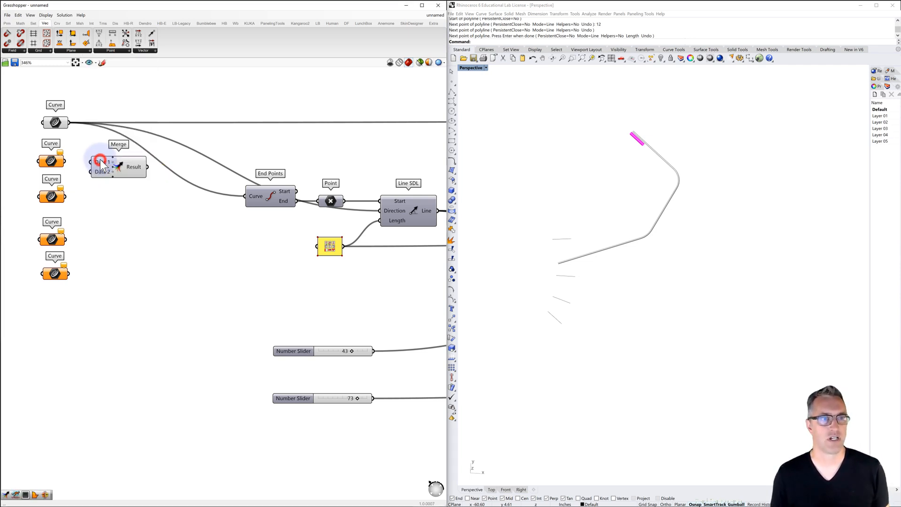
{"action": "left_click", "coordinate": [101, 164]}
{"action": "left_click_drag", "start_coordinate": [111, 165], "coordinate": [114, 164]}
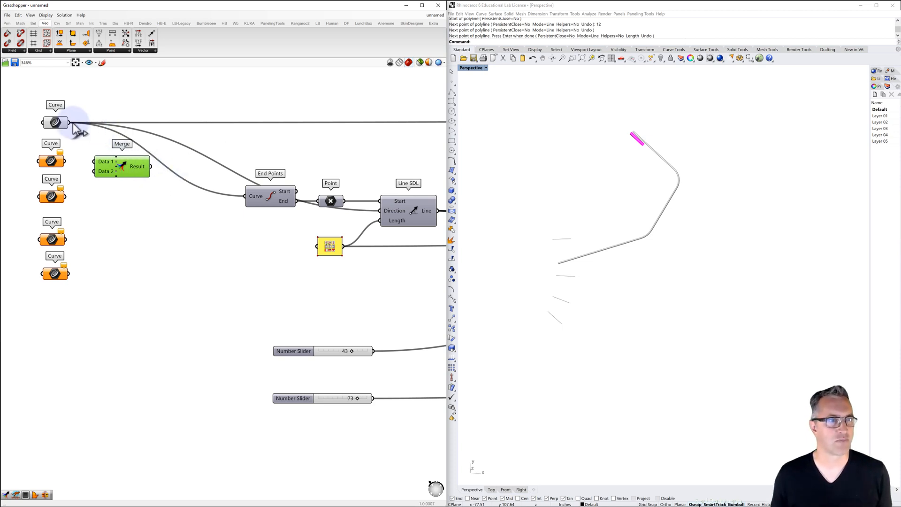
{"action": "left_click_drag", "start_coordinate": [70, 123], "coordinate": [93, 162]}
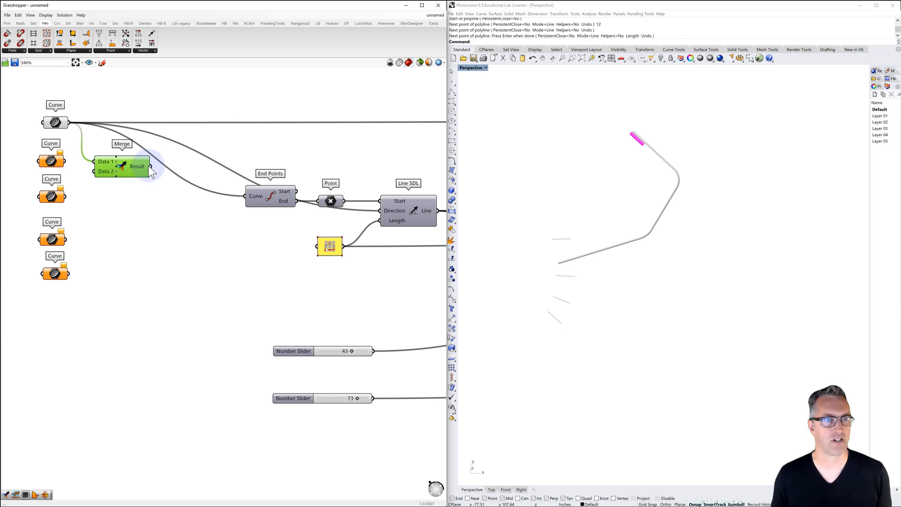
Reroute the End Points, Line SDL direction and remaining downstream connections from the original Curve to the Merge result, using a temporary relay
{"action": "left_click_drag", "start_coordinate": [149, 166], "coordinate": [70, 123]}
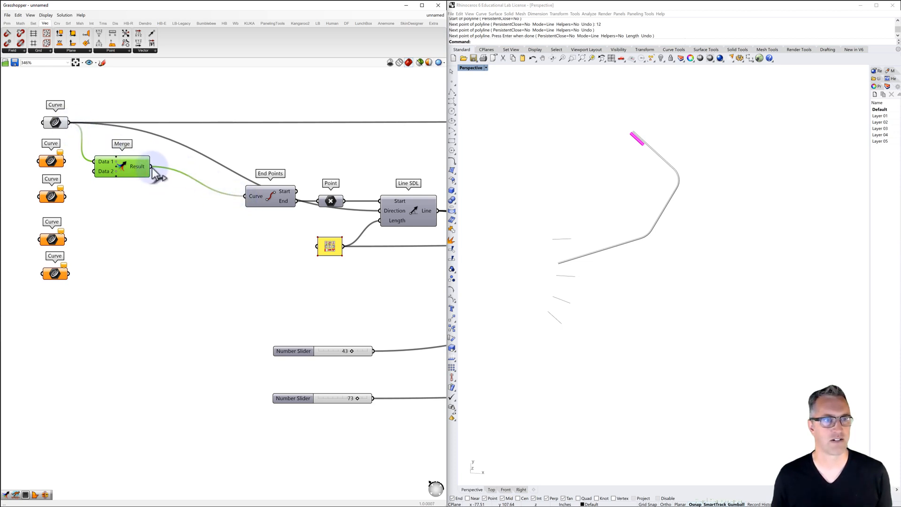
{"action": "left_click_drag", "start_coordinate": [151, 167], "coordinate": [378, 214]}
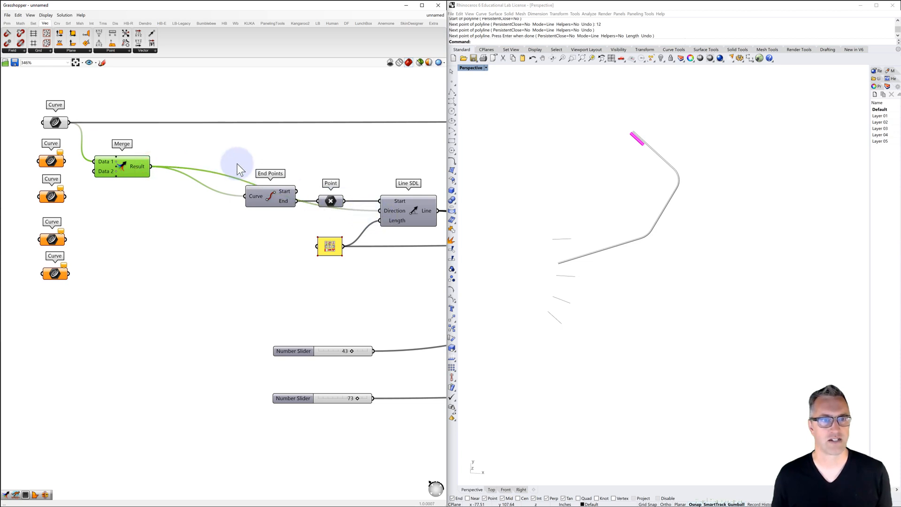
{"action": "double_click", "coordinate": [223, 122]}
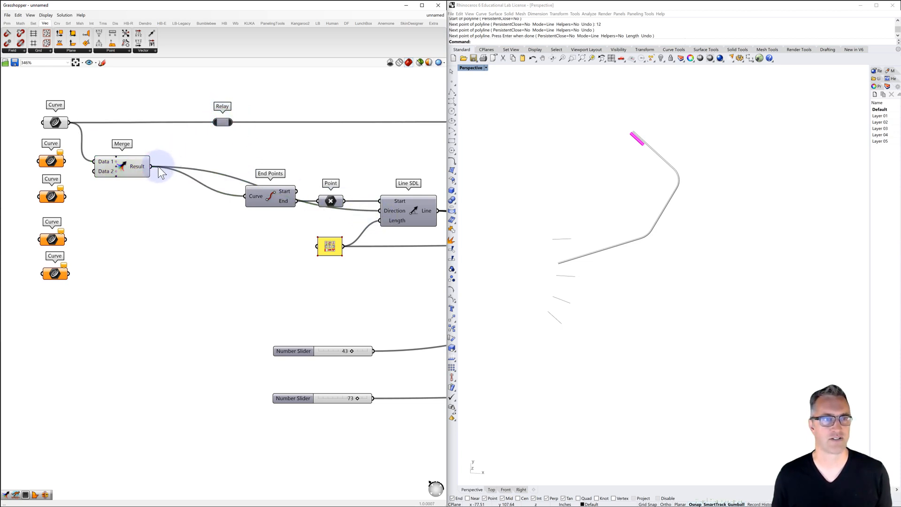
{"action": "left_click_drag", "start_coordinate": [151, 167], "coordinate": [214, 122]}
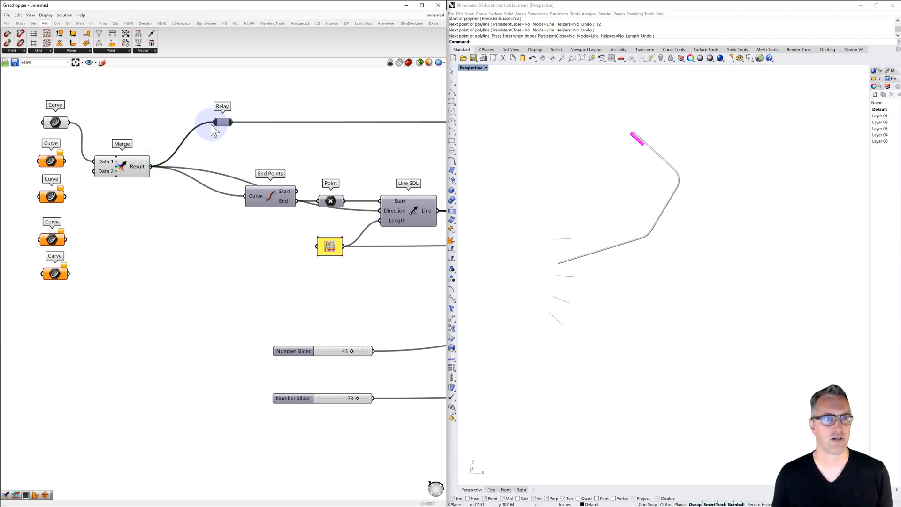
{"action": "left_click", "coordinate": [222, 122]}
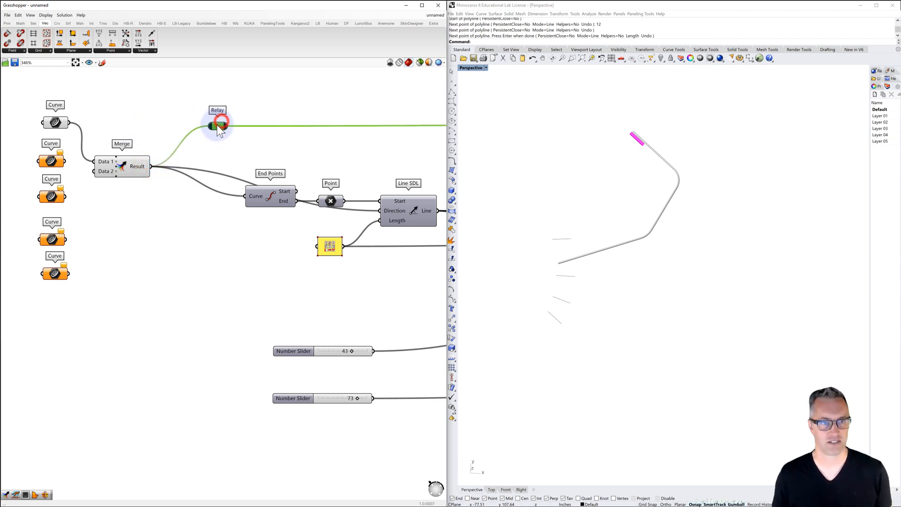
{"action": "key", "text": "Delete"}
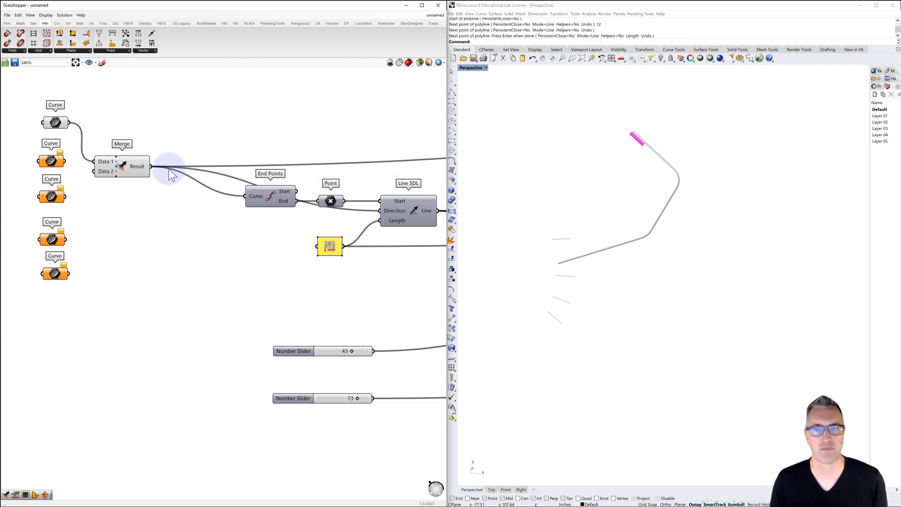
Reference the 12-inch line just below the piped branch in the second Curve parameter and the next line down in the third
{"action": "right_click", "coordinate": [49, 161]}
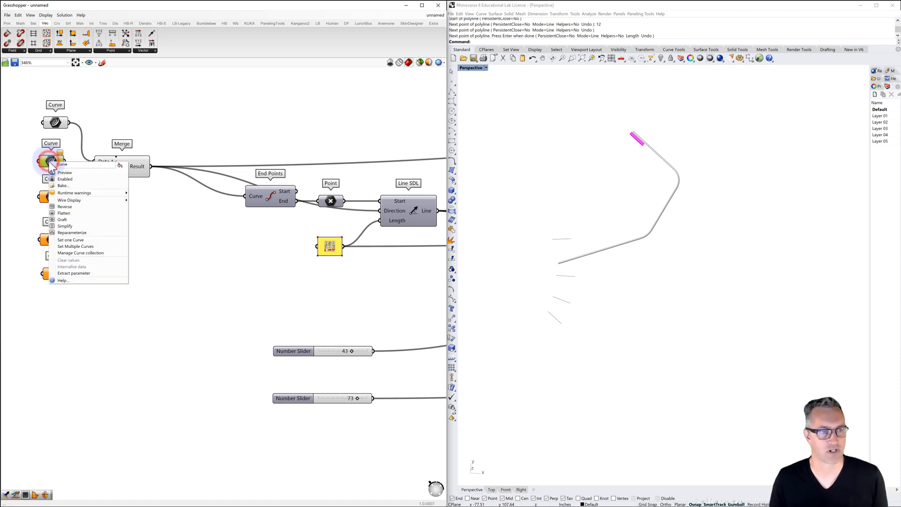
{"action": "left_click", "coordinate": [70, 240]}
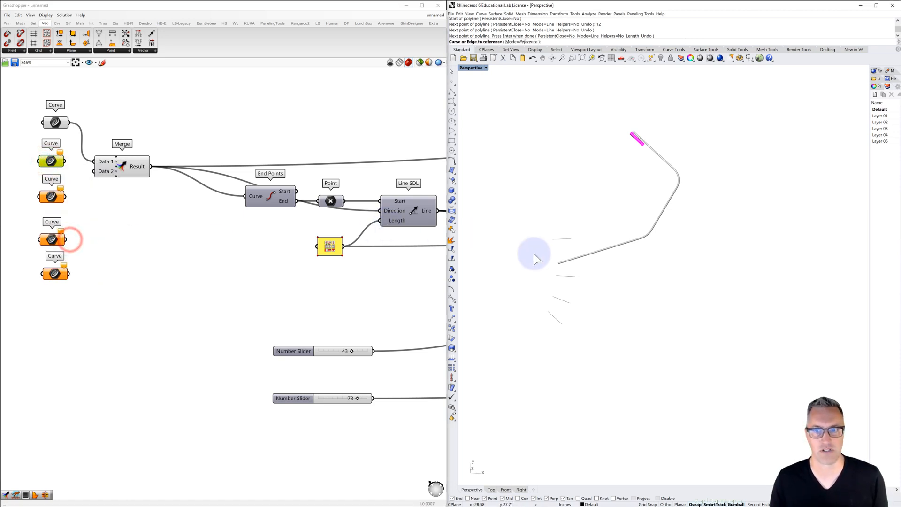
{"action": "left_click", "coordinate": [568, 276]}
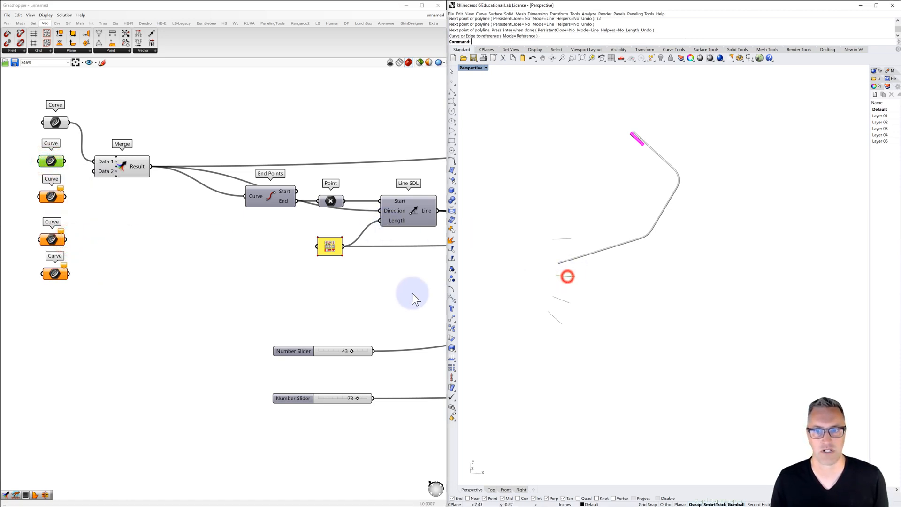
{"action": "left_click", "coordinate": [52, 197]}
{"action": "right_click", "coordinate": [52, 197]}
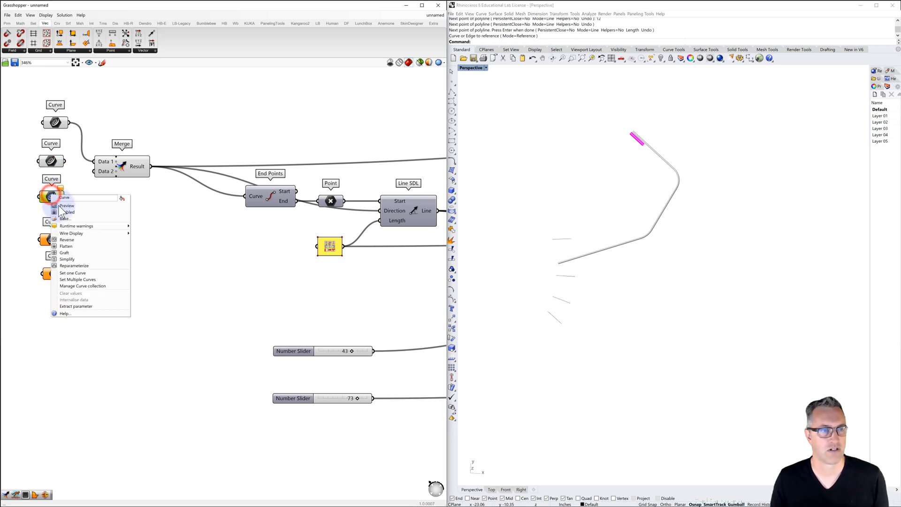
{"action": "left_click", "coordinate": [69, 275]}
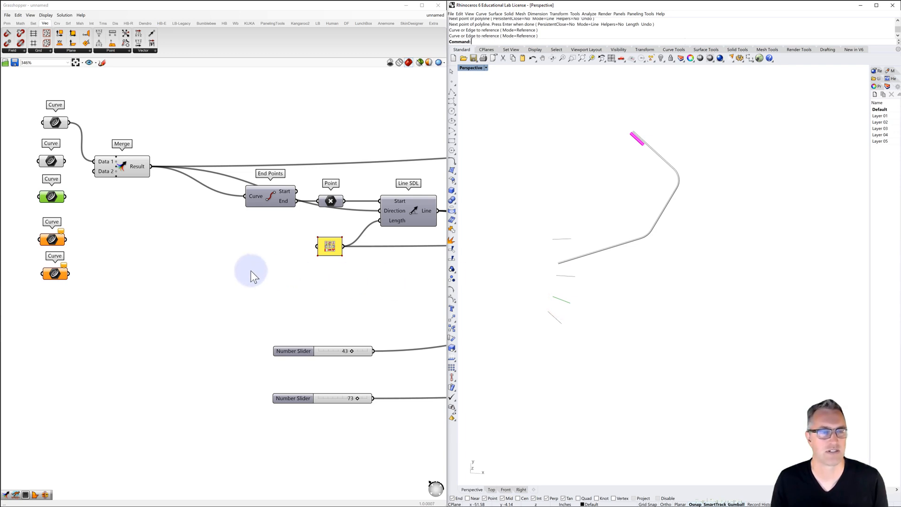
{"action": "left_click", "coordinate": [99, 281]}
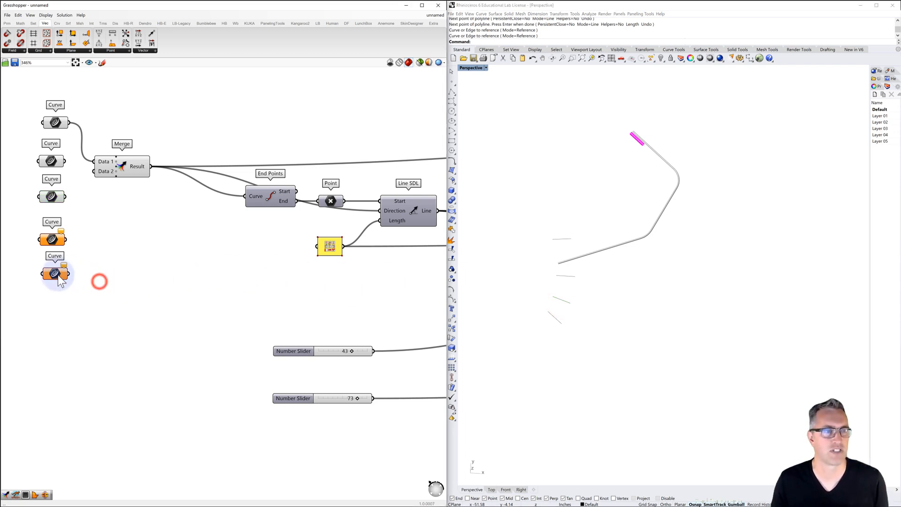
Reference the lowest, steepest 12-inch line in the fourth Curve parameter
{"action": "right_click", "coordinate": [54, 241]}
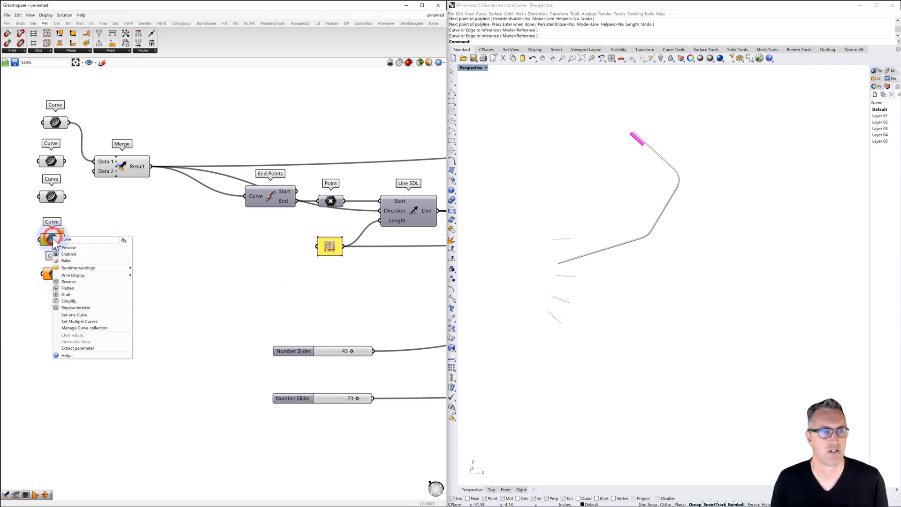
{"action": "left_click", "coordinate": [78, 315]}
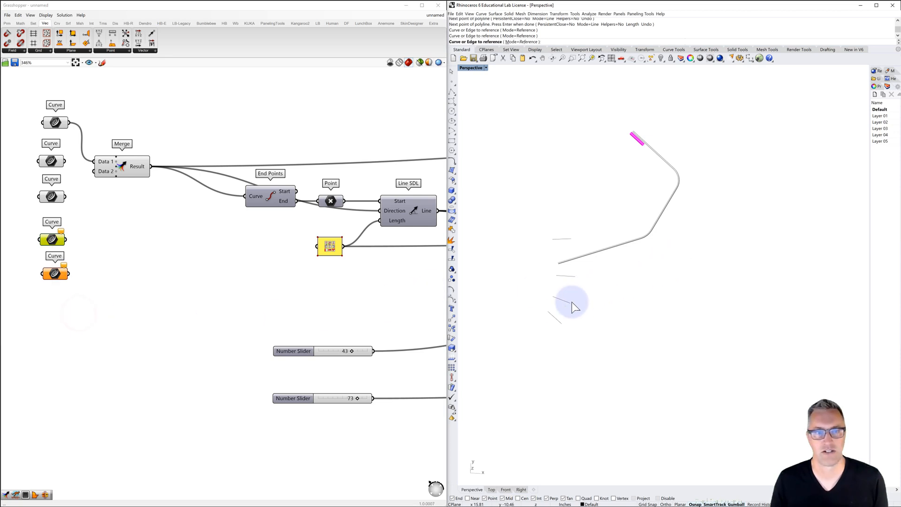
{"action": "left_click", "coordinate": [554, 318]}
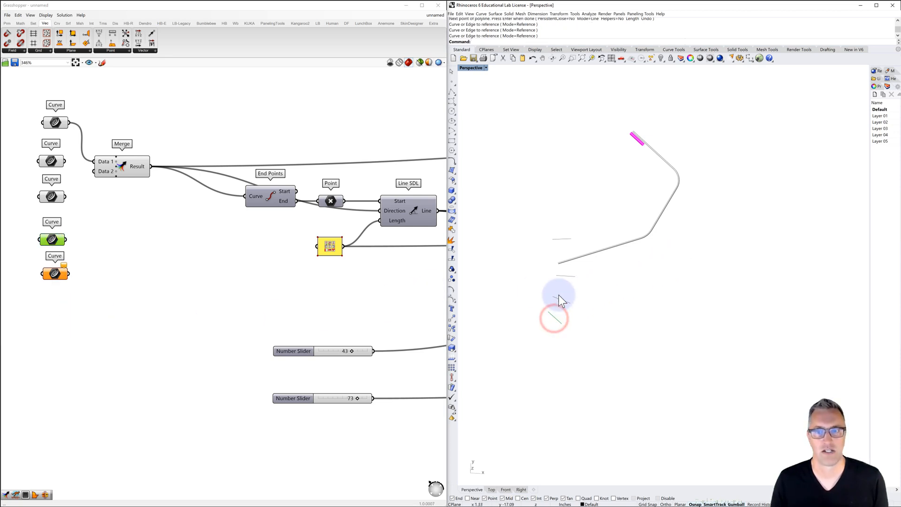
{"action": "left_click", "coordinate": [108, 229]}
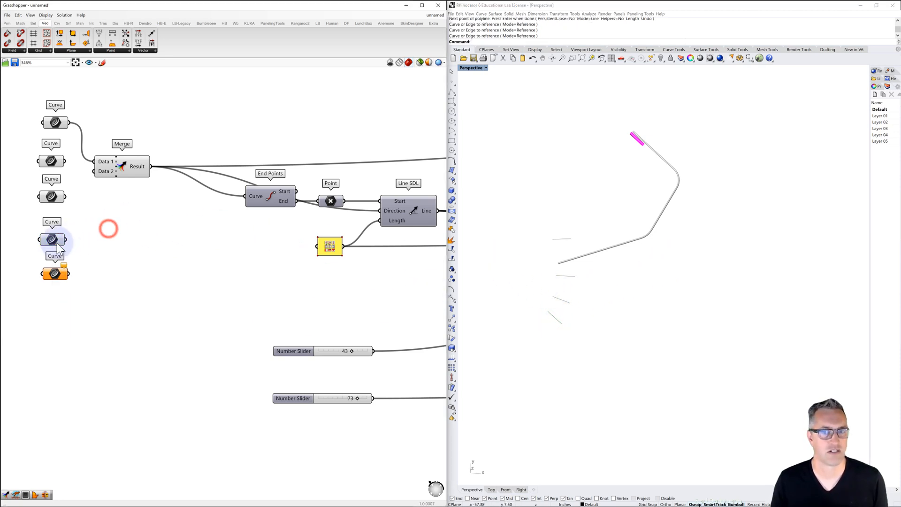
Reference the horizontal 12-inch line just above the piped branch in the fifth Curve parameter
{"action": "right_click", "coordinate": [55, 279]}
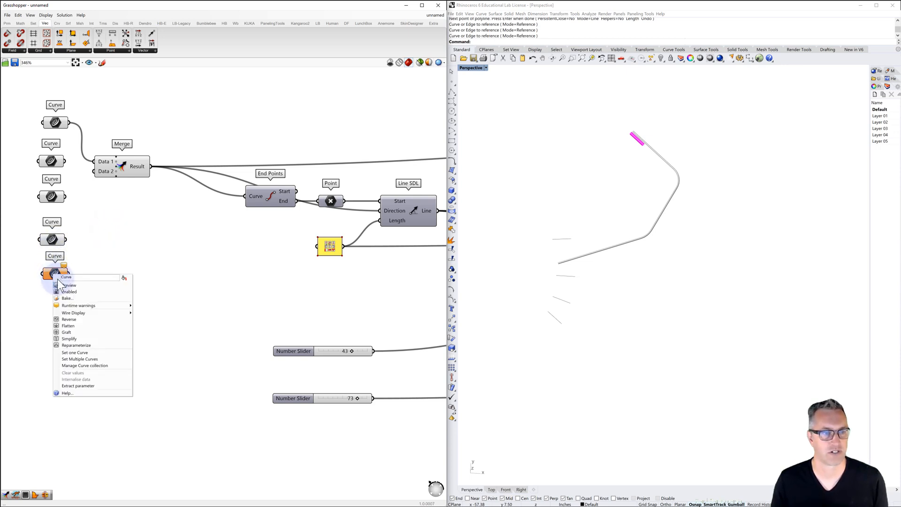
{"action": "left_click", "coordinate": [71, 351]}
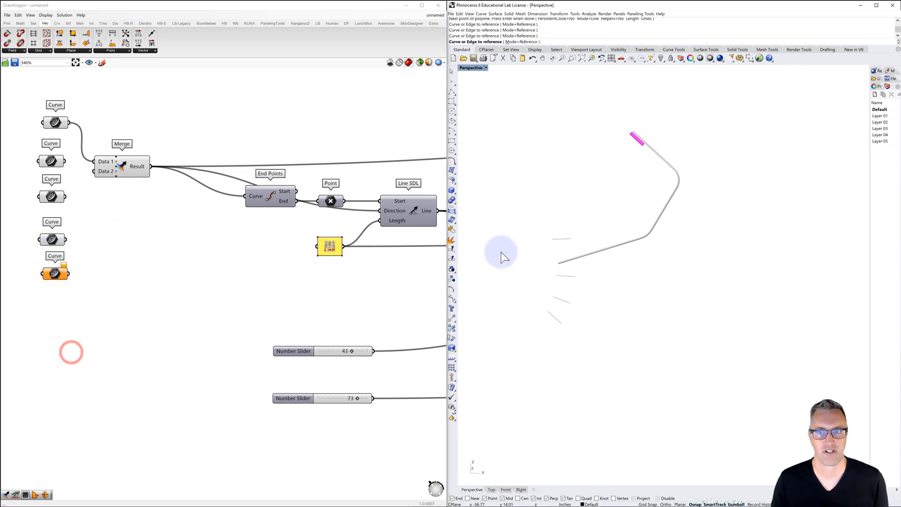
{"action": "left_click", "coordinate": [557, 240]}
{"action": "left_click", "coordinate": [349, 295]}
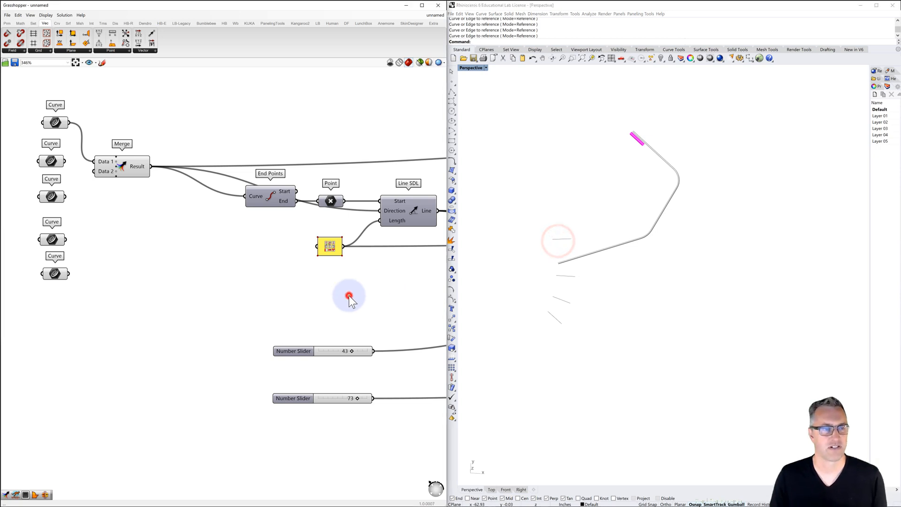
Connect the second through fifth Curve parameters to Merge inputs D2 to D5, in order from top to bottom
{"action": "left_click", "coordinate": [48, 162]}
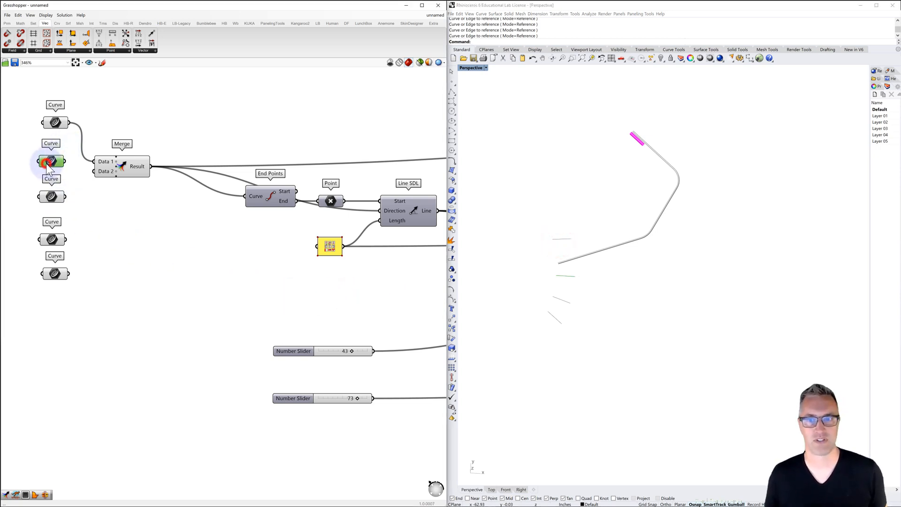
{"action": "left_click", "coordinate": [53, 197]}
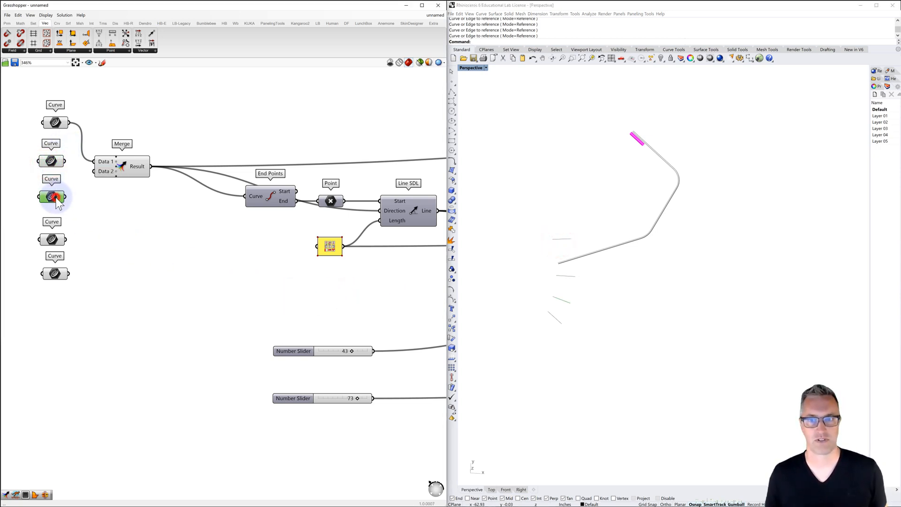
{"action": "left_click", "coordinate": [52, 240]}
{"action": "left_click", "coordinate": [58, 276]}
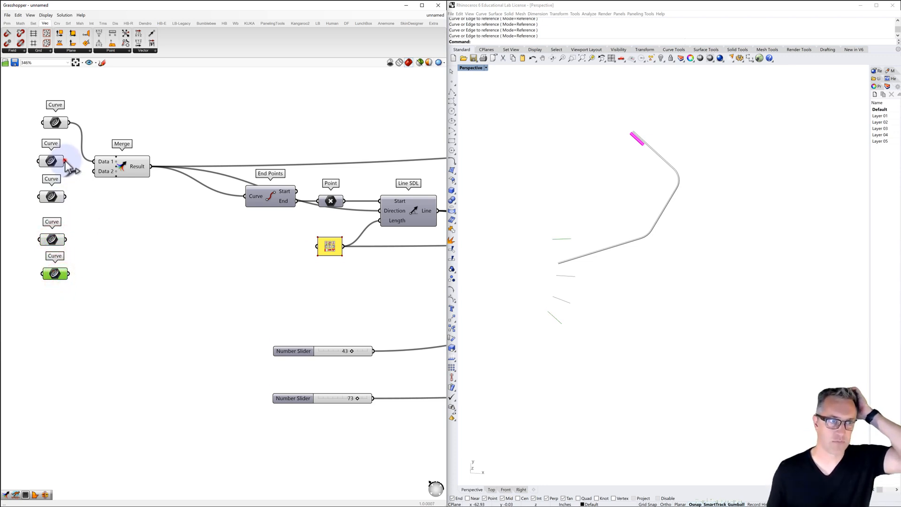
{"action": "left_click_drag", "start_coordinate": [65, 161], "coordinate": [95, 171]}
{"action": "left_click_drag", "start_coordinate": [66, 197], "coordinate": [104, 176]}
{"action": "left_click_drag", "start_coordinate": [66, 239], "coordinate": [108, 190]}
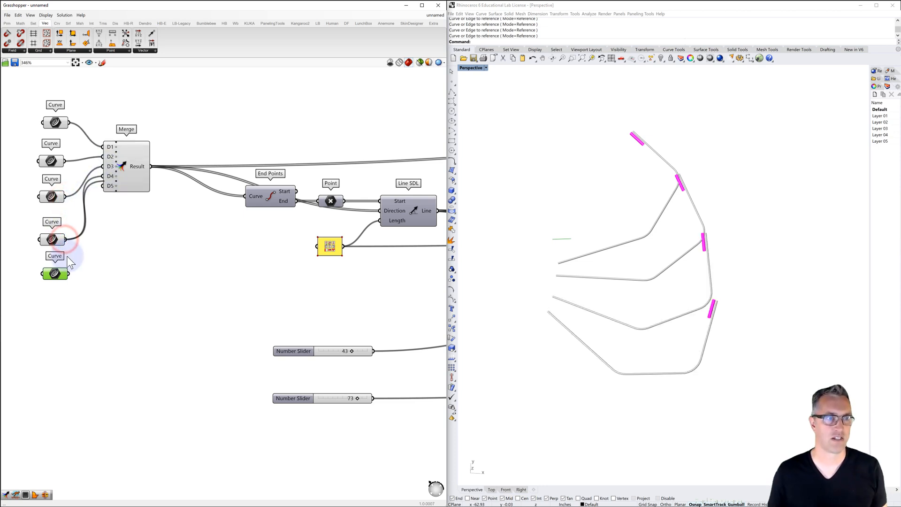
{"action": "left_click_drag", "start_coordinate": [69, 274], "coordinate": [108, 181]}
{"action": "right_click", "coordinate": [108, 181]}
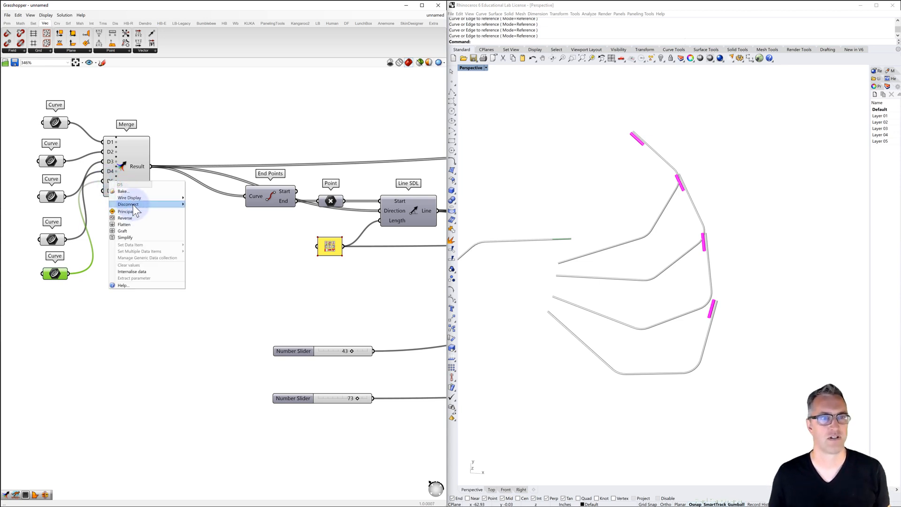
{"action": "left_click", "coordinate": [198, 193]}
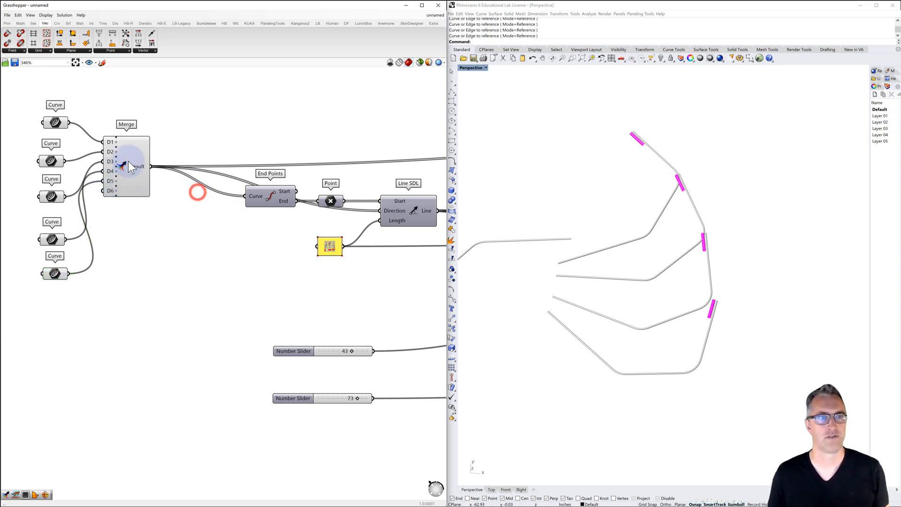
Set the upper angle slider to -6 and the lower one to -15
{"action": "right_click_drag", "start_coordinate": [530, 187], "coordinate": [635, 245]}
{"action": "mouse_move", "coordinate": [635, 253]}
{"action": "right_mouse_down"}
{"action": "mouse_move", "coordinate": [643, 268]}
{"action": "mouse_move", "coordinate": [633, 265]}
{"action": "right_mouse_up"}
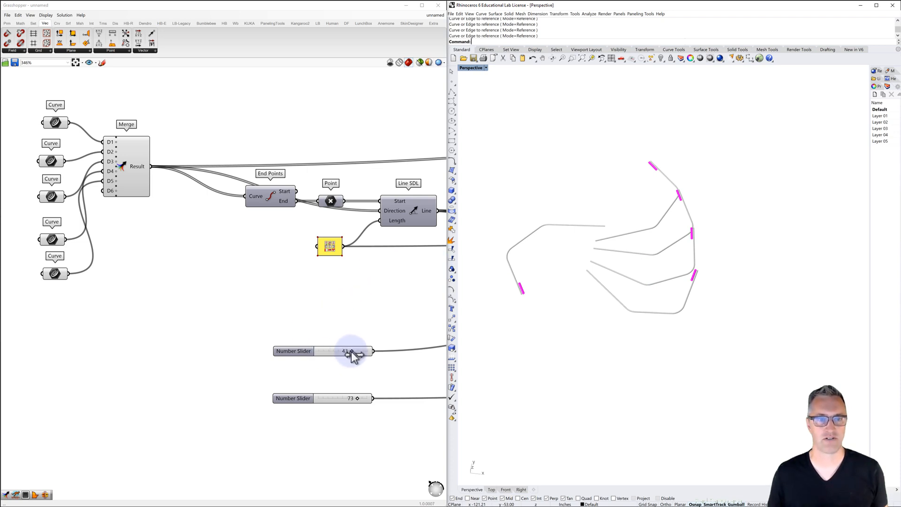
{"action": "mouse_move", "coordinate": [348, 352]}
{"action": "left_mouse_down"}
{"action": "mouse_move", "coordinate": [303, 358]}
{"action": "mouse_move", "coordinate": [352, 353]}
{"action": "mouse_move", "coordinate": [342, 358]}
{"action": "left_mouse_up"}
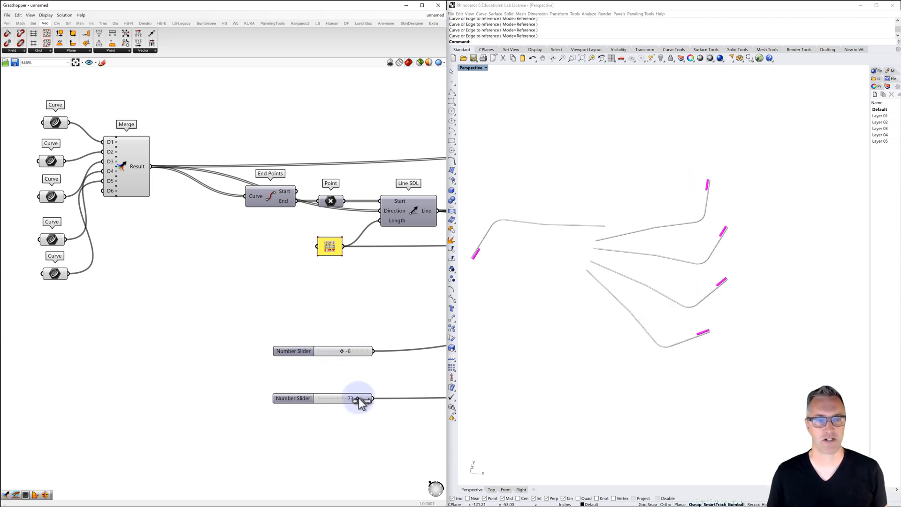
{"action": "mouse_move", "coordinate": [360, 400]}
{"action": "left_mouse_down"}
{"action": "mouse_move", "coordinate": [324, 402]}
{"action": "mouse_move", "coordinate": [342, 400]}
{"action": "left_mouse_up"}
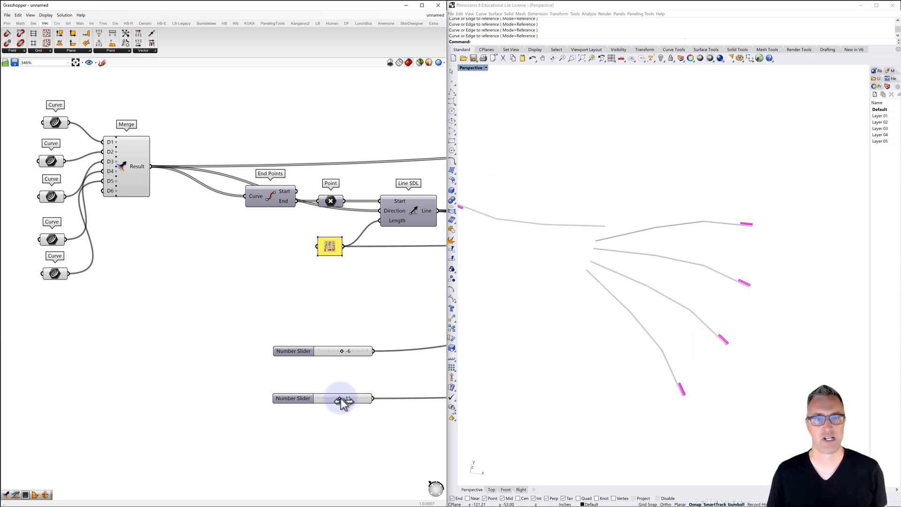
Move the -6 slider up toward the yellow panel to open space above the -15 slider
{"action": "right_click_drag", "start_coordinate": [267, 301], "coordinate": [203, 269]}
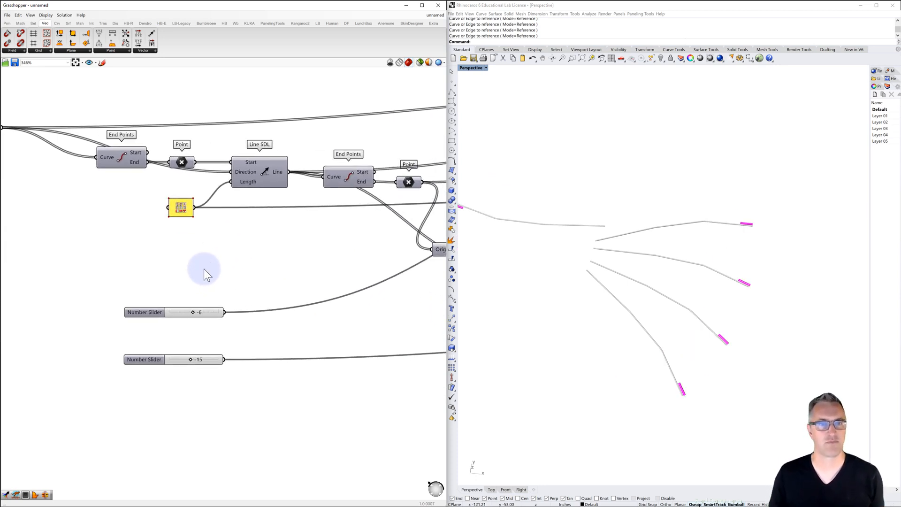
{"action": "scroll", "coordinate": [204, 269], "scroll_direction": "down", "scroll_amount": 1}
{"action": "left_click_drag", "start_coordinate": [159, 305], "coordinate": [161, 263]}
{"action": "right_click_drag", "start_coordinate": [154, 239], "coordinate": [229, 249]}
{"action": "scroll", "coordinate": [229, 249], "scroll_direction": "down", "scroll_amount": 1}
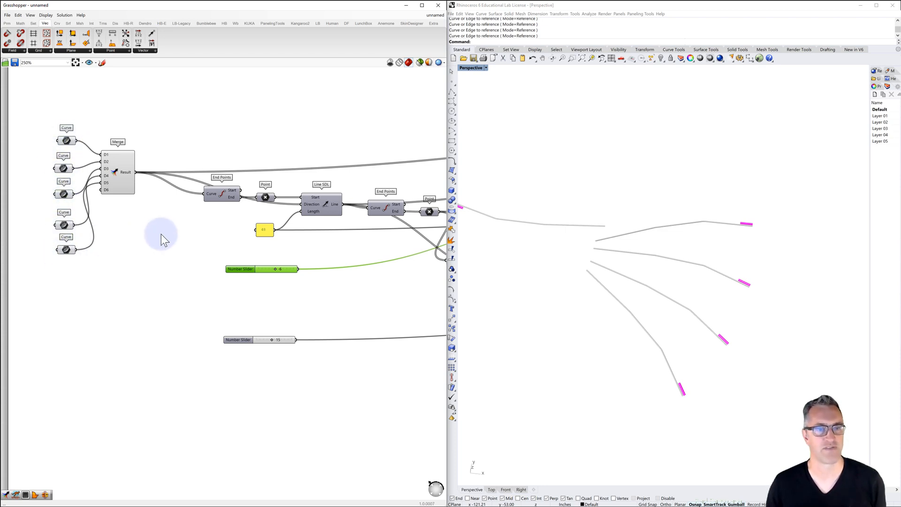
{"action": "right_click_drag", "start_coordinate": [137, 208], "coordinate": [79, 165]}
{"action": "left_click_drag", "start_coordinate": [177, 227], "coordinate": [169, 224]}
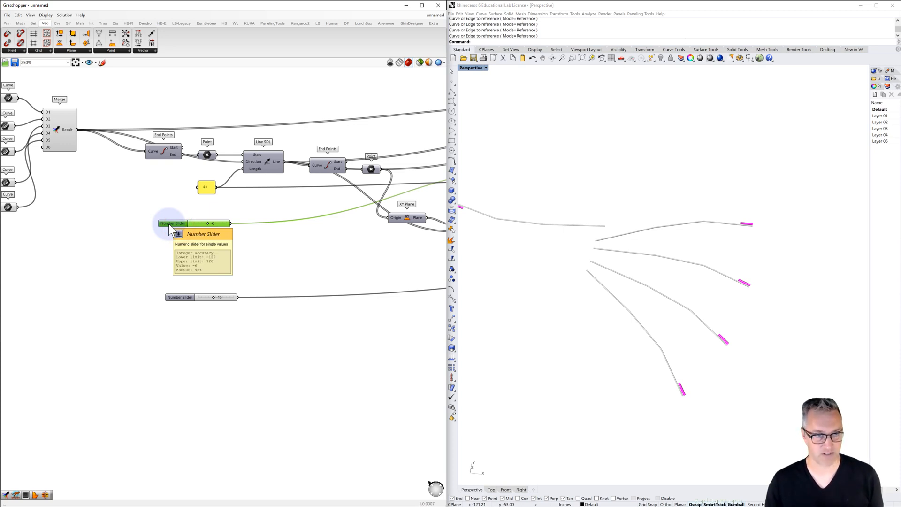
Add four copies of the -6 slider and arrange them in a vertical stack beneath the original
{"action": "key", "text": "ctrl+c"}
{"action": "key", "text": "ctrl+v"}
{"action": "key", "text": "ctrl+v"}
{"action": "key", "text": "ctrl+v"}
{"action": "key", "text": "ctrl+v"}
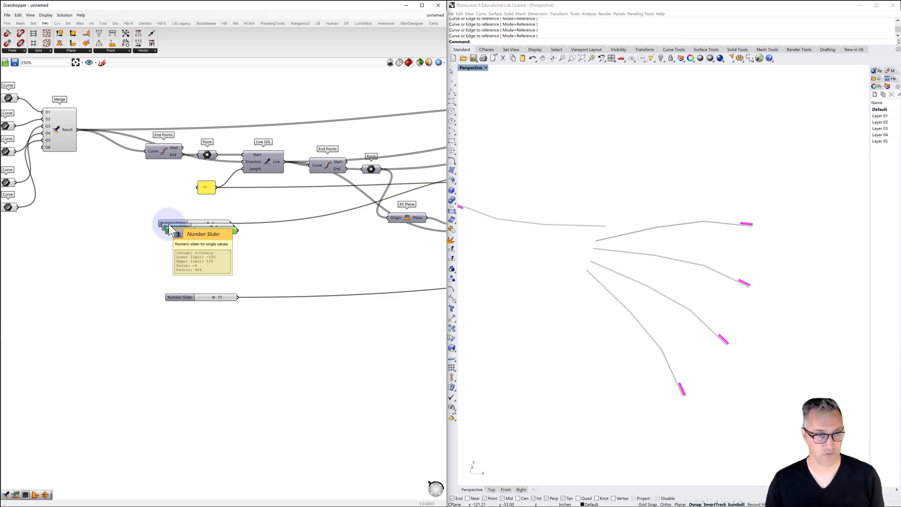
{"action": "mouse_move", "coordinate": [181, 243]}
{"action": "left_mouse_down"}
{"action": "mouse_move", "coordinate": [172, 252]}
{"action": "mouse_move", "coordinate": [170, 212]}
{"action": "mouse_move", "coordinate": [170, 231]}
{"action": "left_mouse_up"}
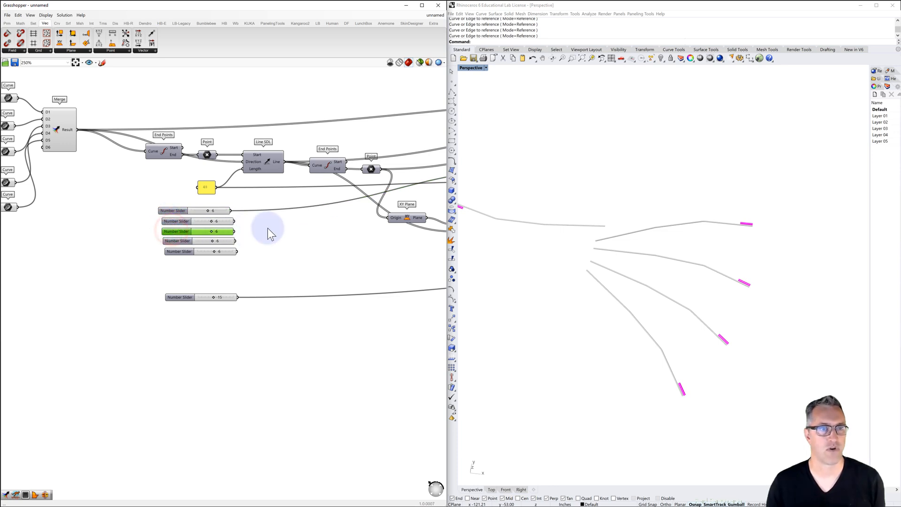
Connect the four copied sliders to Point Polar's XY angle input in stacking order, keeping the original slider's connection
{"action": "right_click_drag", "start_coordinate": [267, 228], "coordinate": [152, 238]}
{"action": "scroll", "coordinate": [152, 238], "scroll_direction": "down", "scroll_amount": 2}
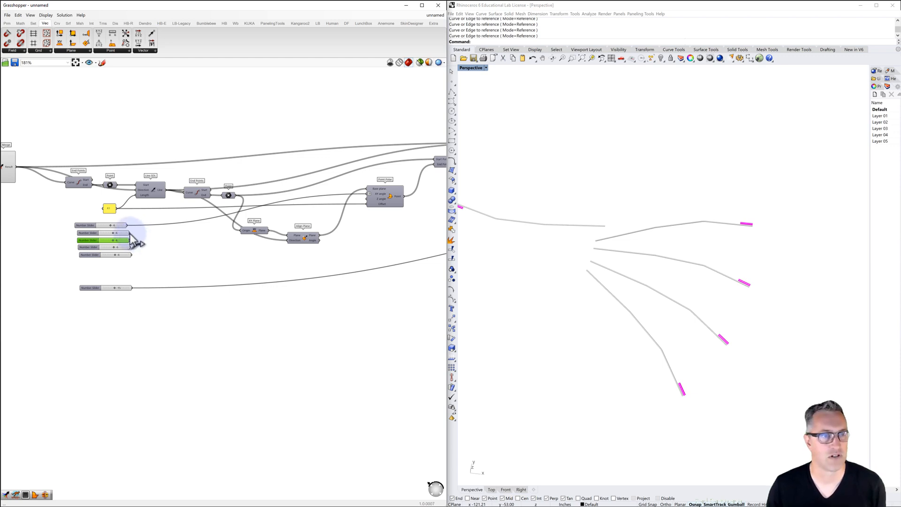
{"action": "left_click_drag", "start_coordinate": [129, 233], "coordinate": [370, 193]}
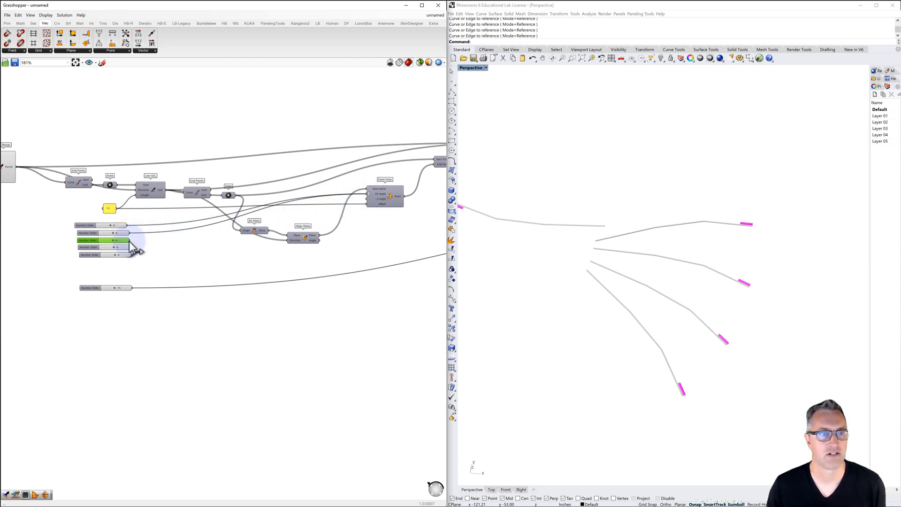
{"action": "left_click_drag", "start_coordinate": [130, 241], "coordinate": [366, 193]}
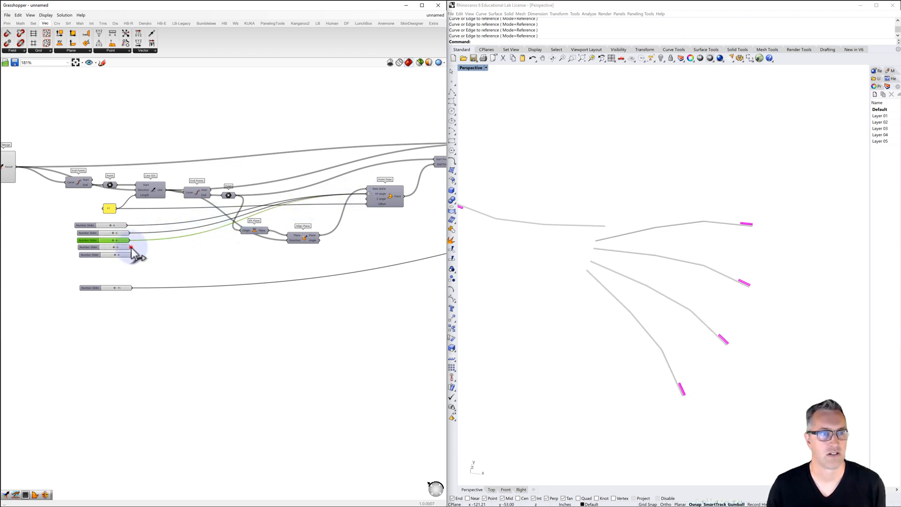
{"action": "left_click_drag", "start_coordinate": [131, 247], "coordinate": [367, 193]}
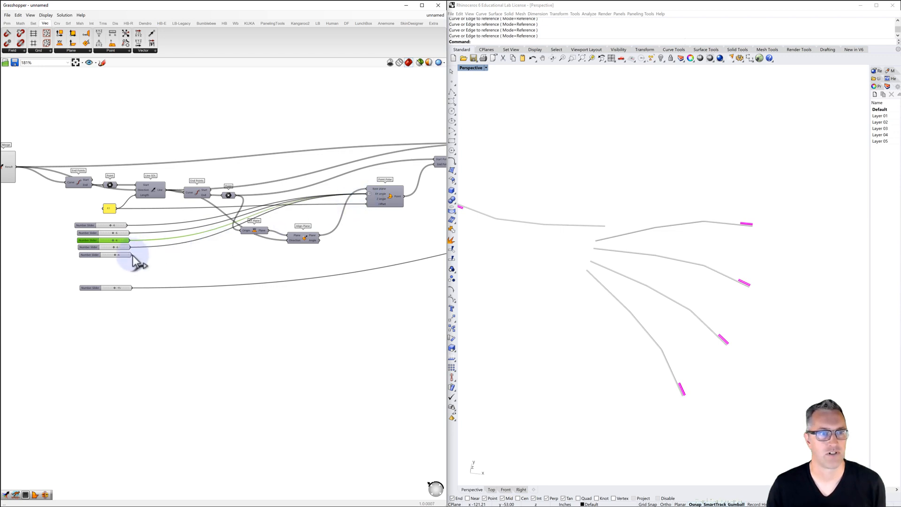
{"action": "left_click_drag", "start_coordinate": [133, 255], "coordinate": [367, 193]}
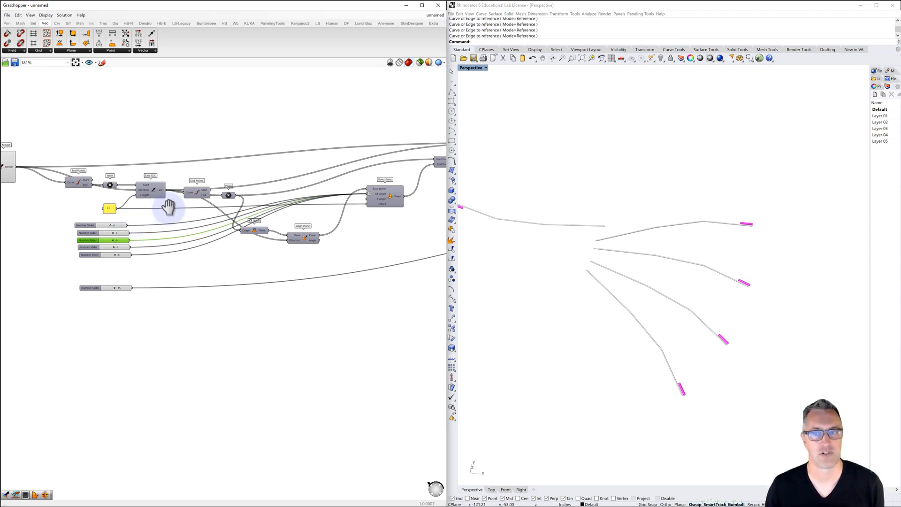
Change the second through fifth XY angle sliders to different values so their branches bend individually
{"action": "right_click_drag", "start_coordinate": [168, 206], "coordinate": [183, 205]}
{"action": "right_click_drag", "start_coordinate": [606, 249], "coordinate": [652, 234], "text": "shift"}
{"action": "scroll", "coordinate": [644, 236], "scroll_direction": "up", "scroll_amount": 2}
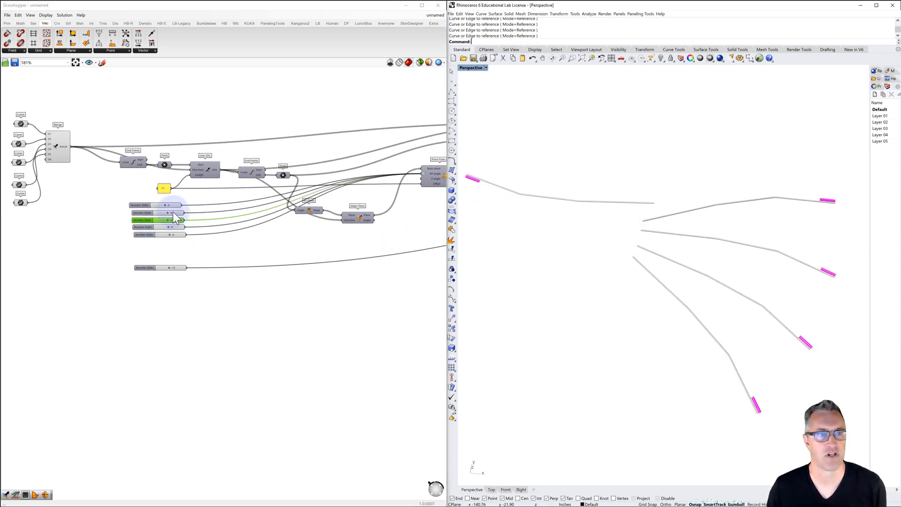
{"action": "left_click_drag", "start_coordinate": [168, 213], "coordinate": [163, 212]}
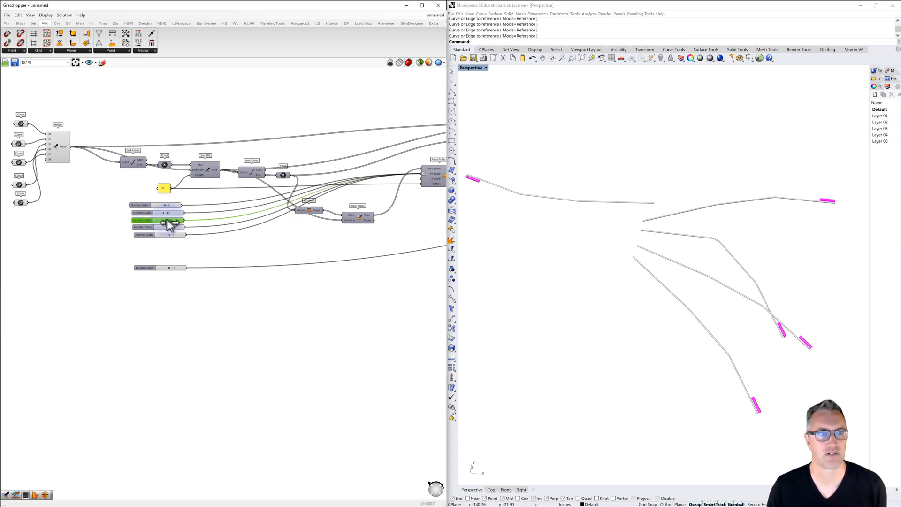
{"action": "mouse_move", "coordinate": [167, 219]}
{"action": "left_mouse_down"}
{"action": "mouse_move", "coordinate": [154, 219]}
{"action": "mouse_move", "coordinate": [172, 240]}
{"action": "mouse_move", "coordinate": [164, 214]}
{"action": "mouse_move", "coordinate": [160, 220]}
{"action": "left_mouse_up"}
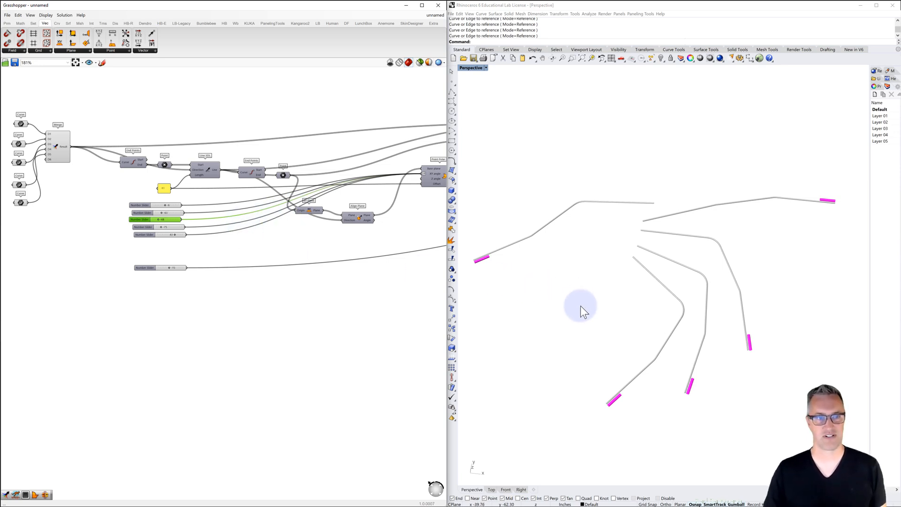
Adjust the first XY angle slider to bend its branch upward and slightly change the second slider
{"action": "mouse_move", "coordinate": [581, 308]}
{"action": "right_mouse_down"}
{"action": "mouse_move", "coordinate": [558, 278]}
{"action": "mouse_move", "coordinate": [575, 306]}
{"action": "mouse_move", "coordinate": [600, 318]}
{"action": "mouse_move", "coordinate": [624, 301]}
{"action": "mouse_move", "coordinate": [620, 273]}
{"action": "mouse_move", "coordinate": [584, 310]}
{"action": "right_mouse_up"}
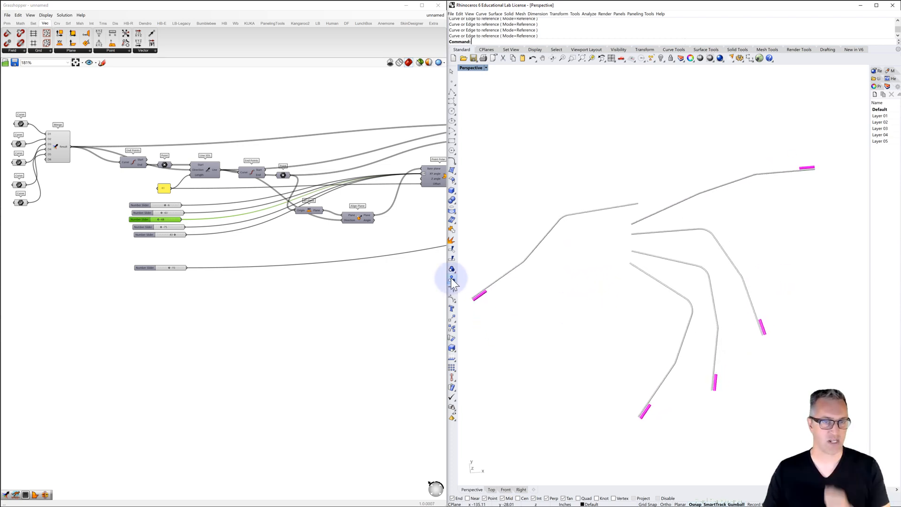
{"action": "right_click_drag", "start_coordinate": [297, 262], "coordinate": [225, 259]}
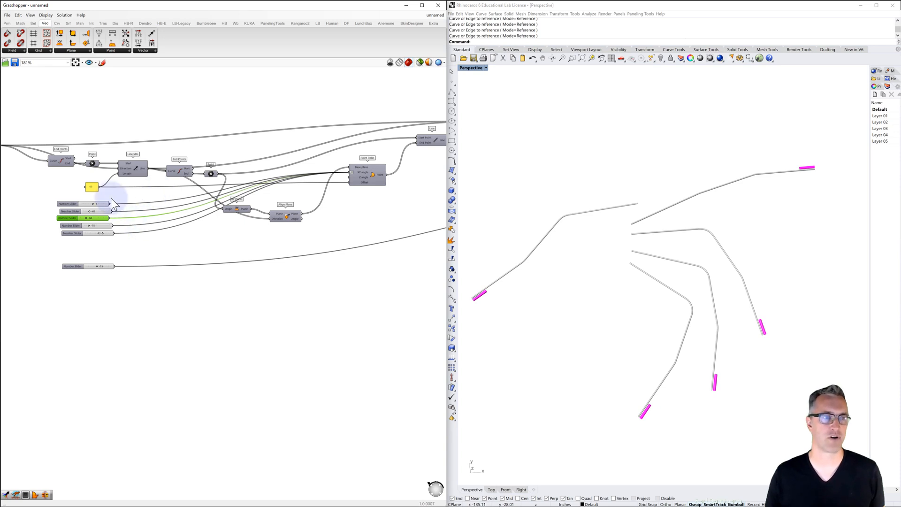
{"action": "scroll", "coordinate": [181, 196], "scroll_direction": "down", "scroll_amount": 2}
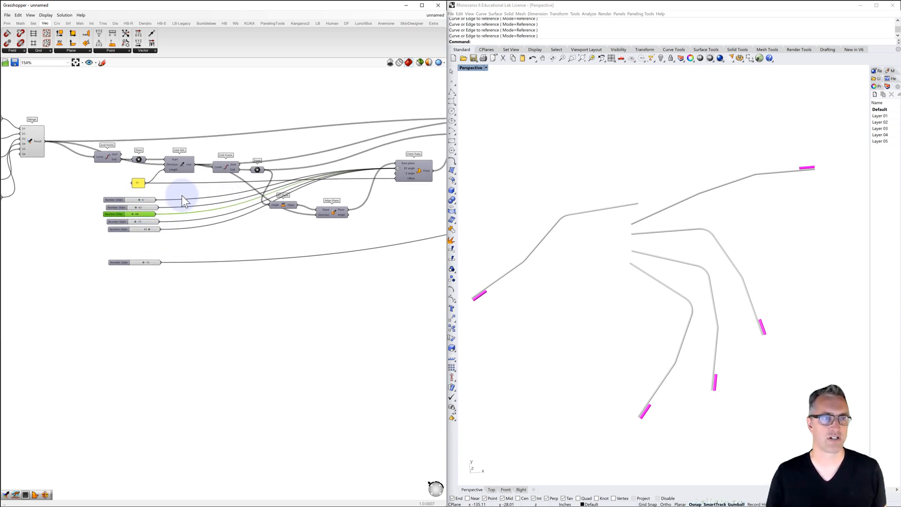
{"action": "right_click_drag", "start_coordinate": [182, 196], "coordinate": [189, 199]}
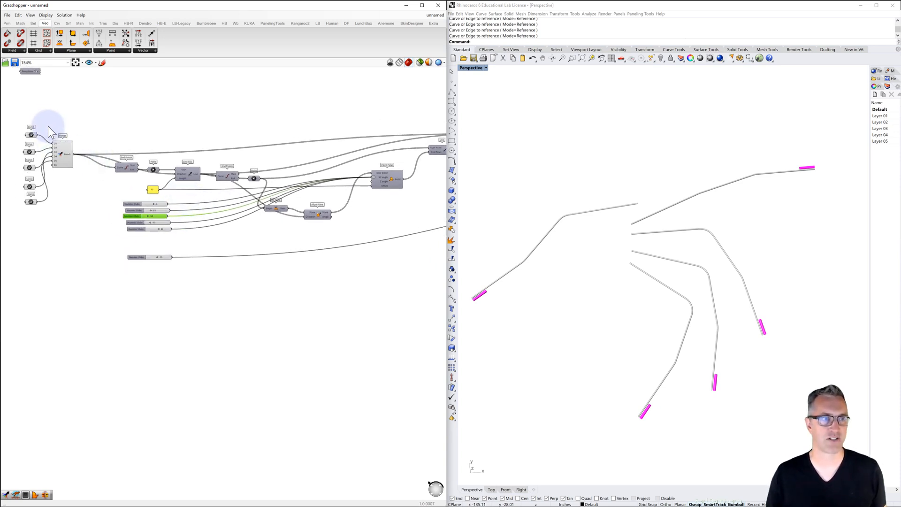
{"action": "left_click_drag", "start_coordinate": [45, 118], "coordinate": [66, 215]}
{"action": "left_click", "coordinate": [67, 215]}
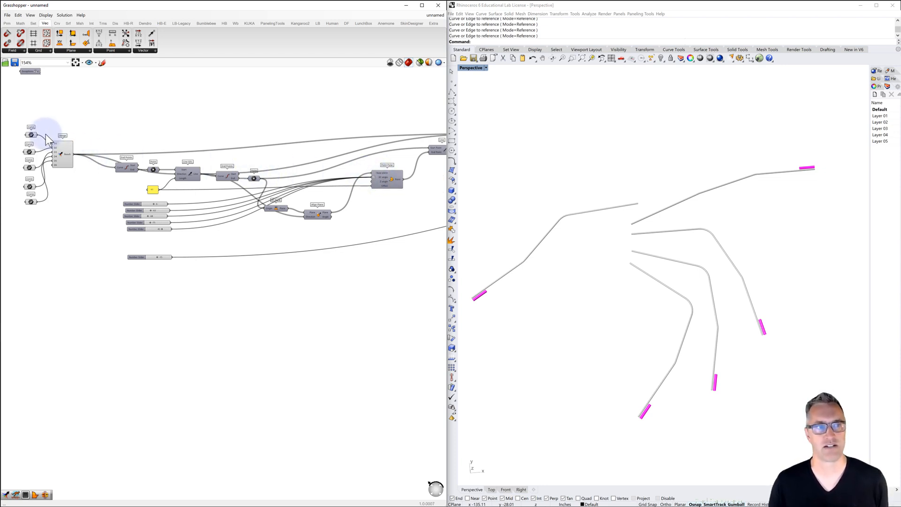
{"action": "left_click", "coordinate": [152, 203]}
{"action": "left_click_drag", "start_coordinate": [149, 204], "coordinate": [151, 210]}
Delete the lowest two XY angle sliders from the stack
{"action": "left_click", "coordinate": [134, 223]}
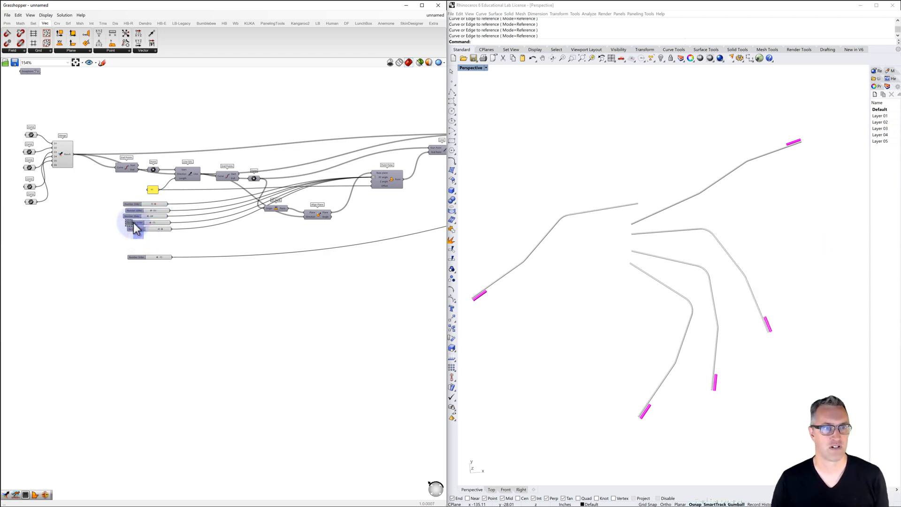
{"action": "key", "text": "Delete"}
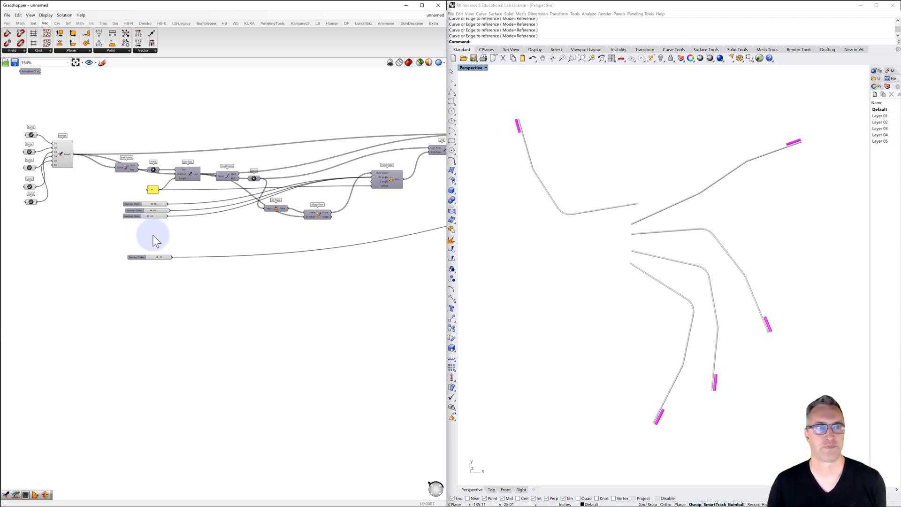
{"action": "left_click_drag", "start_coordinate": [148, 217], "coordinate": [150, 226]}
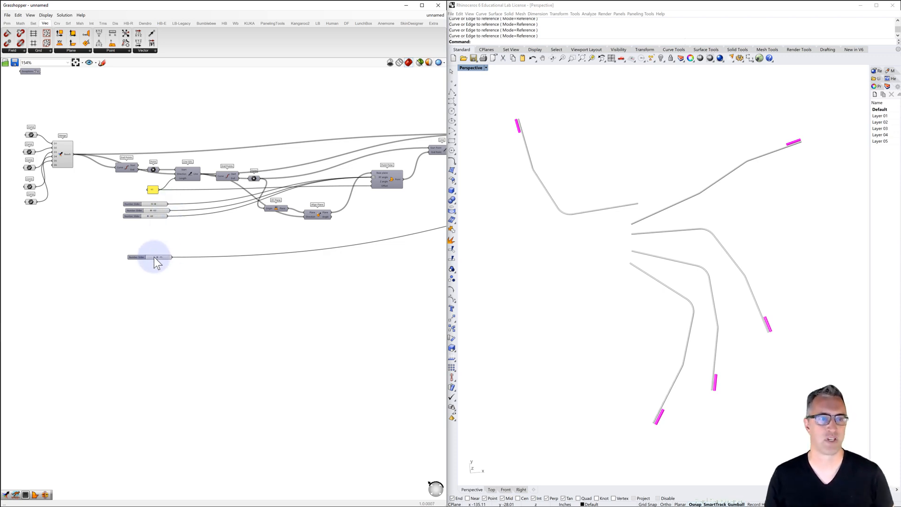
Undo the deletion of the lowest two XY angle sliders so all five are wired to Point Polar again
{"action": "left_click", "coordinate": [141, 257]}
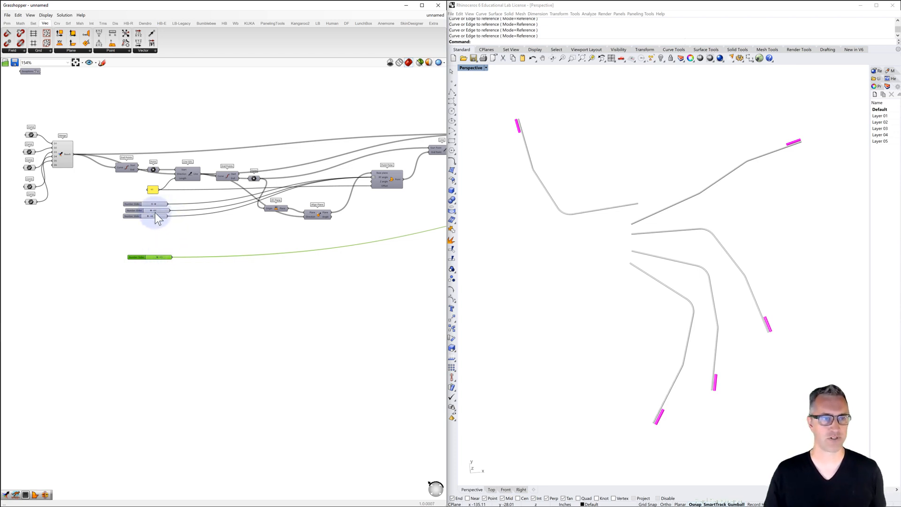
{"action": "scroll", "coordinate": [157, 214], "scroll_direction": "up", "scroll_amount": 1}
{"action": "right_click_drag", "start_coordinate": [181, 252], "coordinate": [173, 244]}
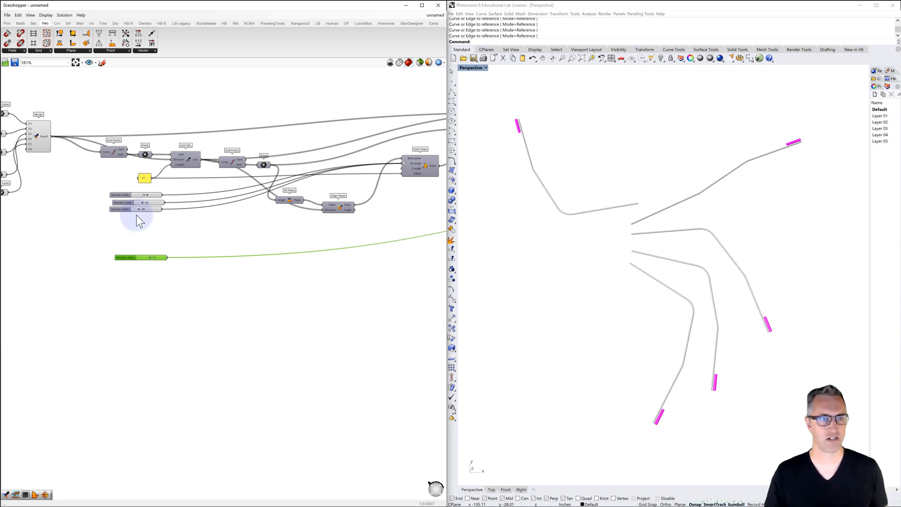
{"action": "key", "text": "ctrl+v"}
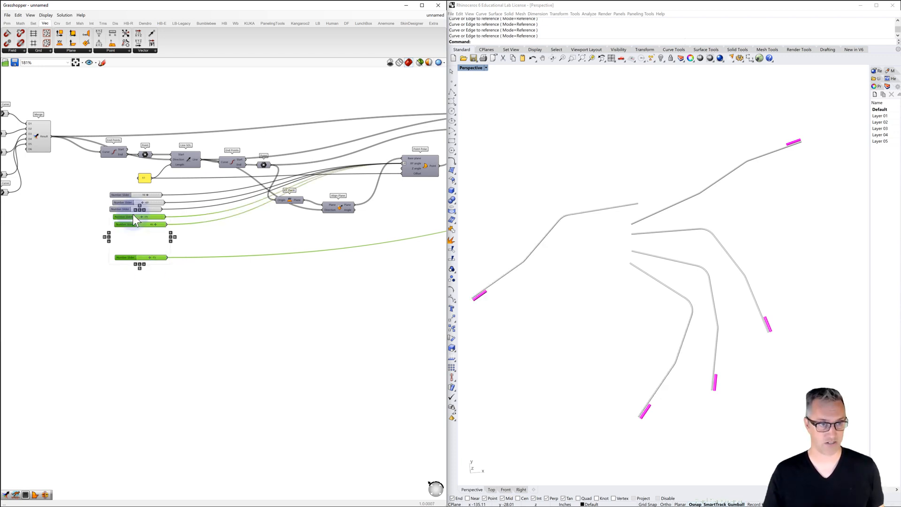
{"action": "left_click", "coordinate": [189, 239]}
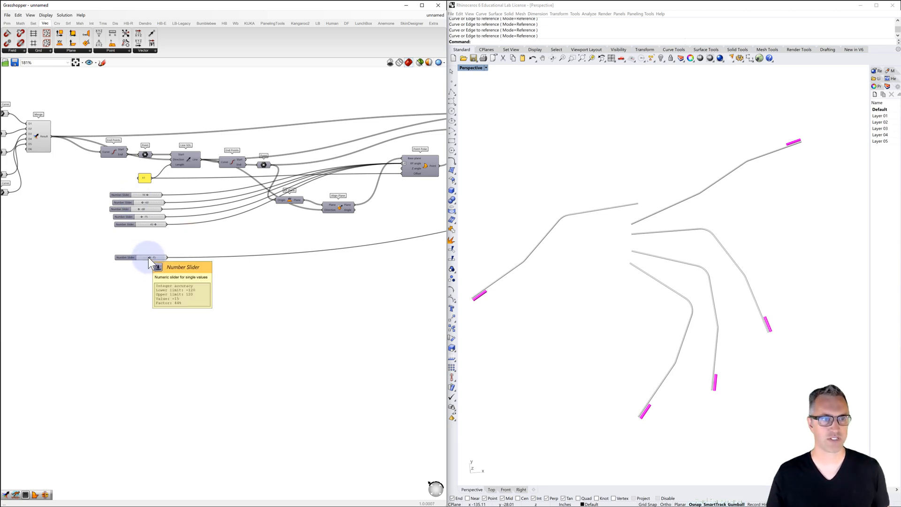
Add a panel below the separate angle slider and enter 10, -25, 64, -100 and 90 on separate lines
{"action": "double_click", "coordinate": [148, 281]}
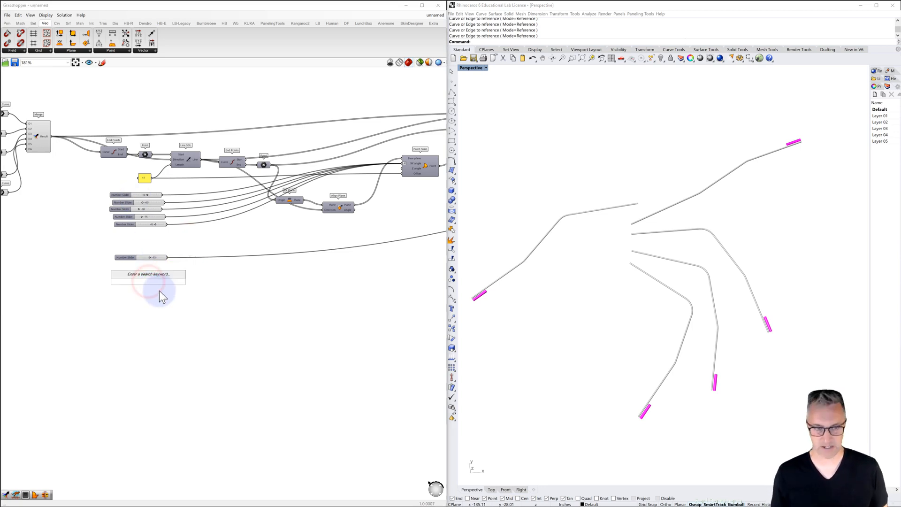
{"action": "type", "text": "//"}
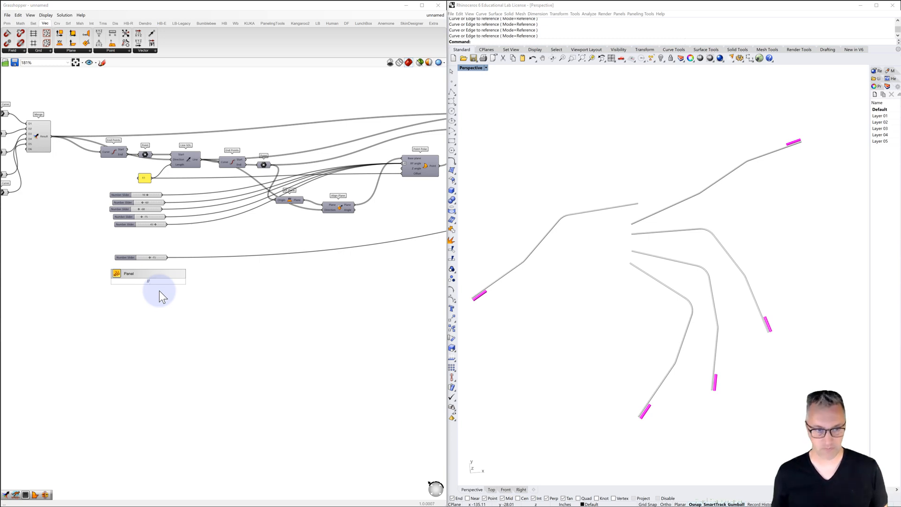
{"action": "key", "text": "Return"}
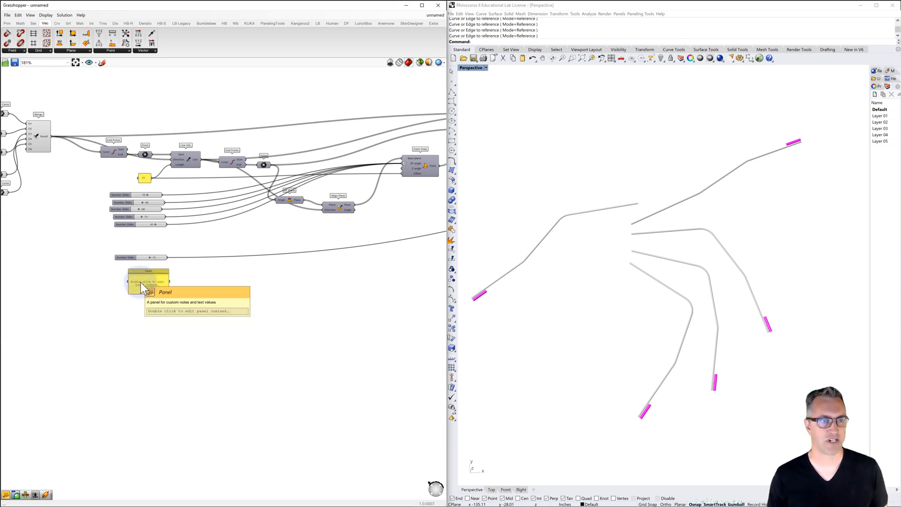
{"action": "double_click", "coordinate": [140, 283]}
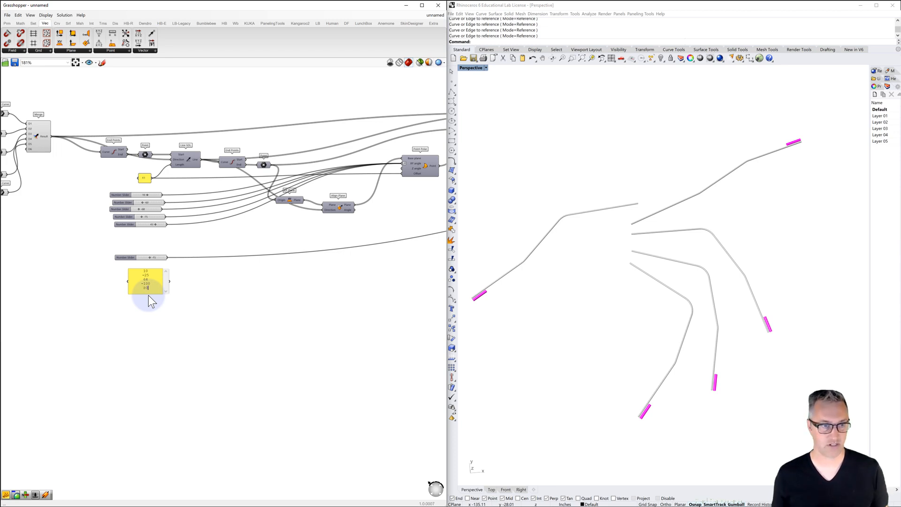
{"action": "left_click", "coordinate": [167, 326]}
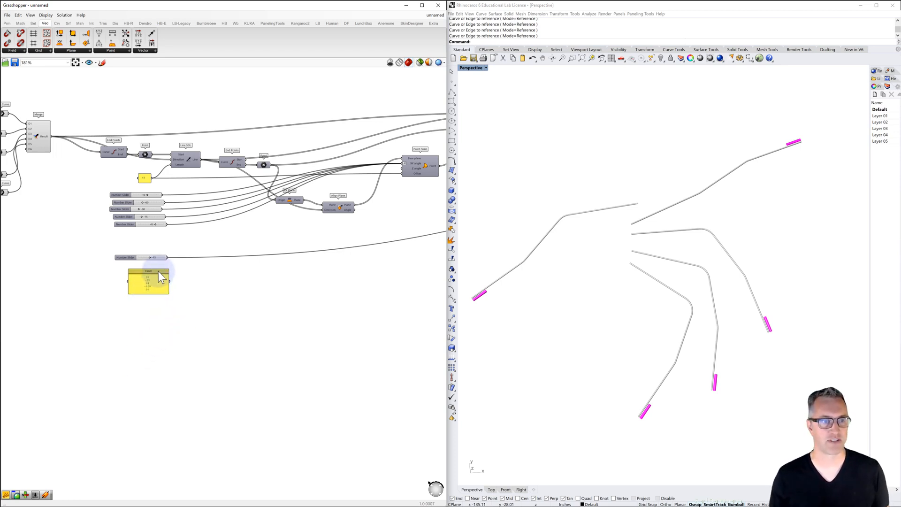
Turn off the new panel's Multiline Data option to make each line a separate item, and enlarge the panel downward
{"action": "right_click", "coordinate": [158, 274]}
{"action": "left_click", "coordinate": [186, 288]}
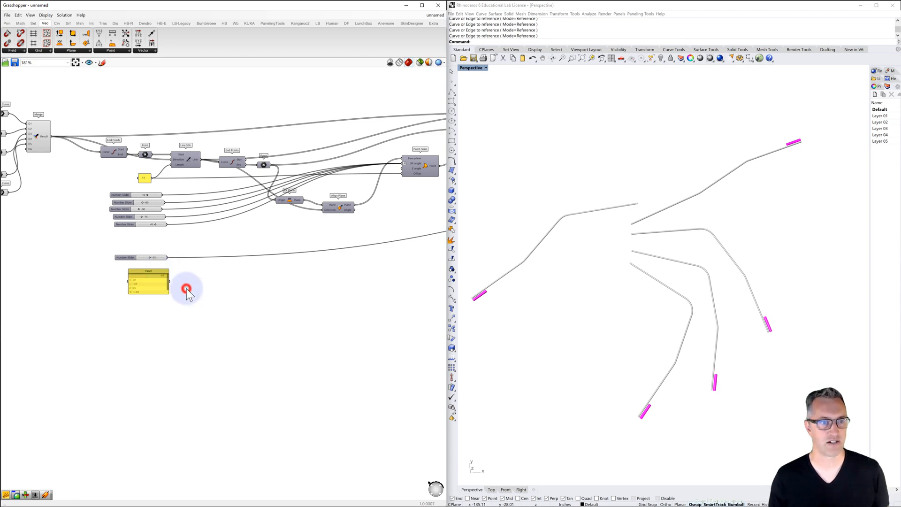
{"action": "left_click_drag", "start_coordinate": [147, 294], "coordinate": [146, 316]}
Replace the separate angle slider with the panel by rewiring through a temporary relay, deleting both the slider and the relay
{"action": "right_click_drag", "start_coordinate": [154, 288], "coordinate": [133, 281]}
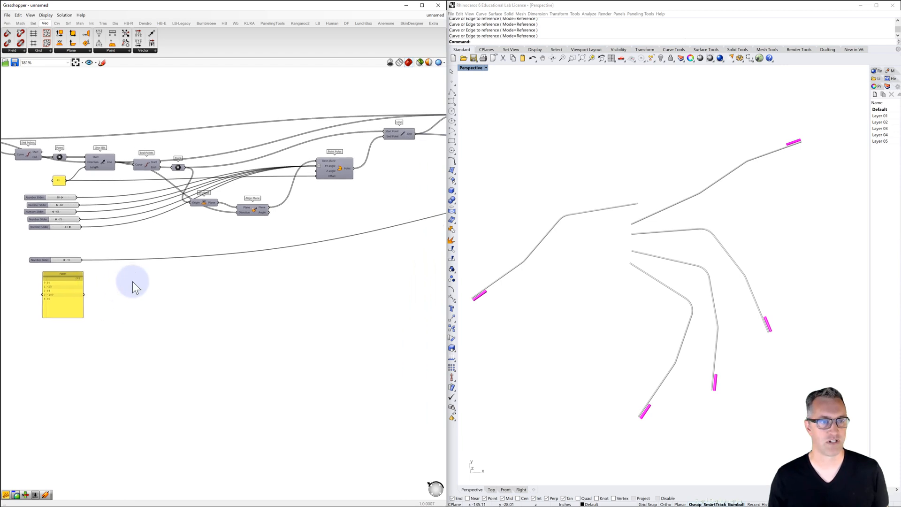
{"action": "double_click", "coordinate": [162, 259]}
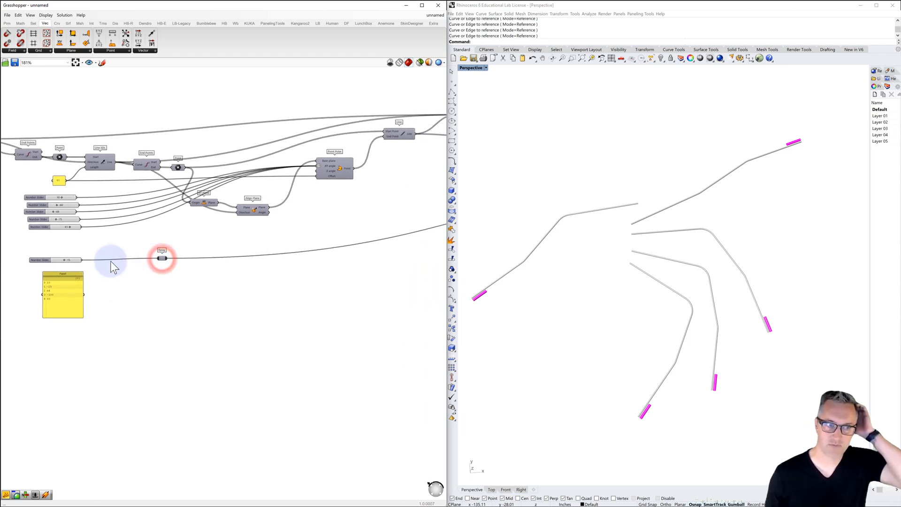
{"action": "left_click_drag", "start_coordinate": [84, 295], "coordinate": [161, 258]}
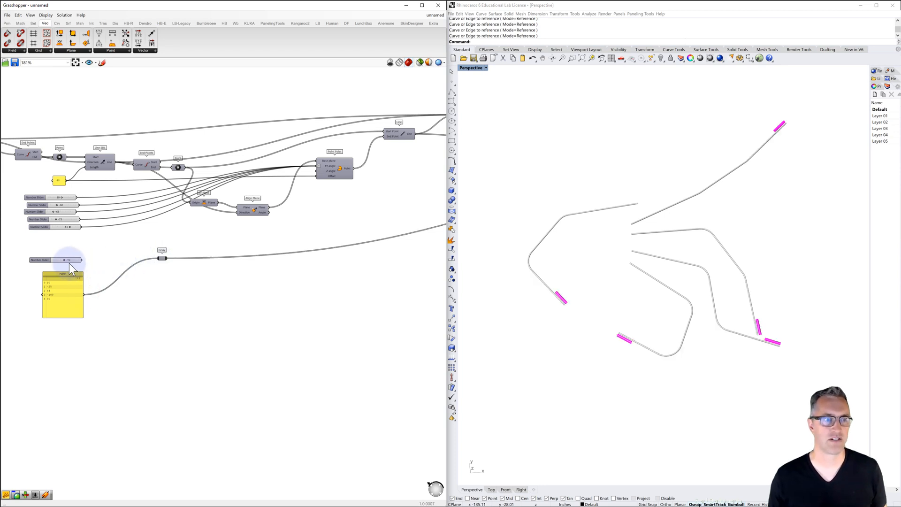
{"action": "left_click", "coordinate": [46, 261]}
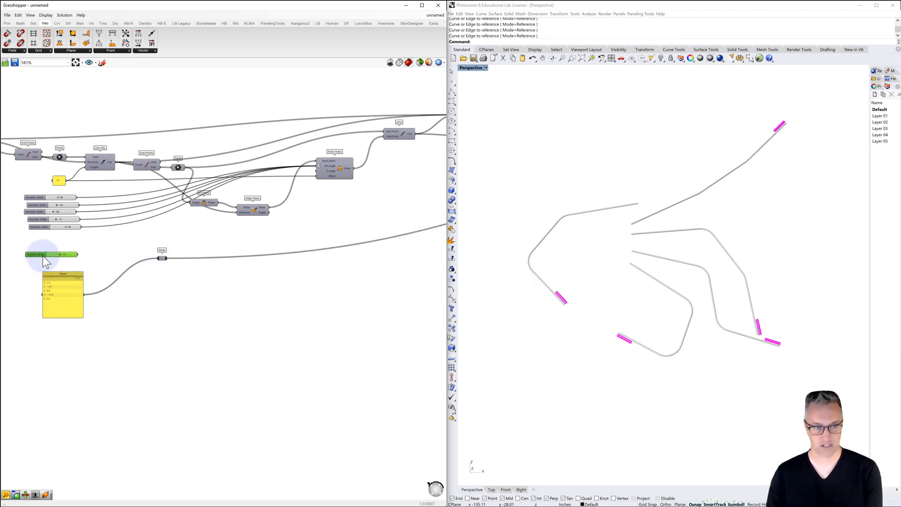
{"action": "key", "text": "Delete"}
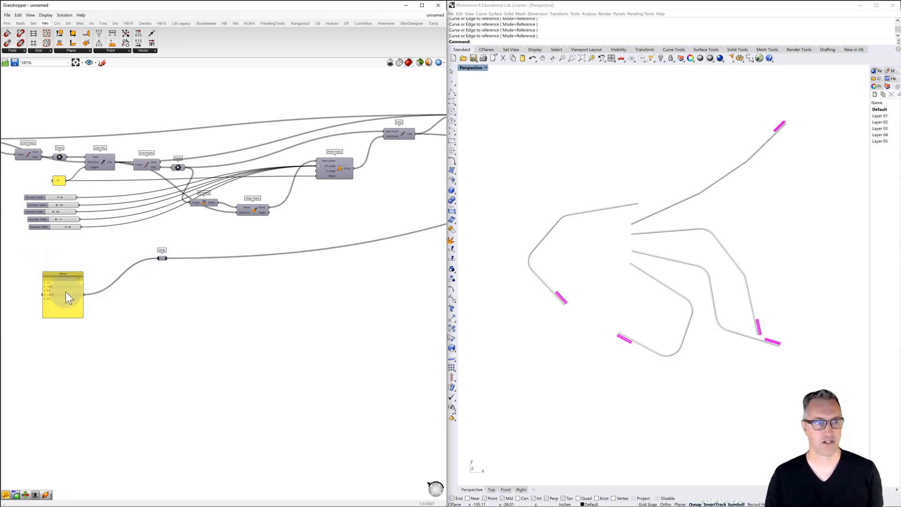
{"action": "left_click", "coordinate": [162, 259]}
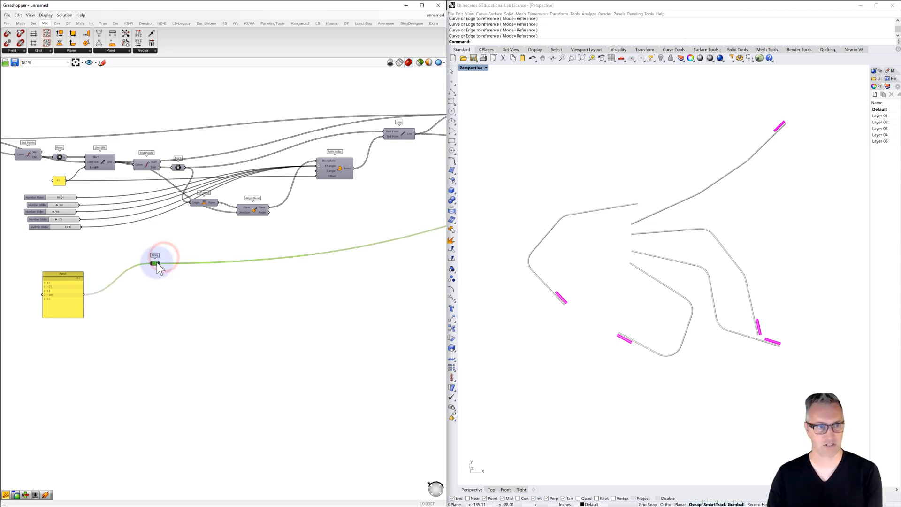
{"action": "key", "text": "Delete"}
Change the last value in the angle panel to -40
{"action": "scroll", "coordinate": [40, 321], "scroll_direction": "up", "scroll_amount": 3}
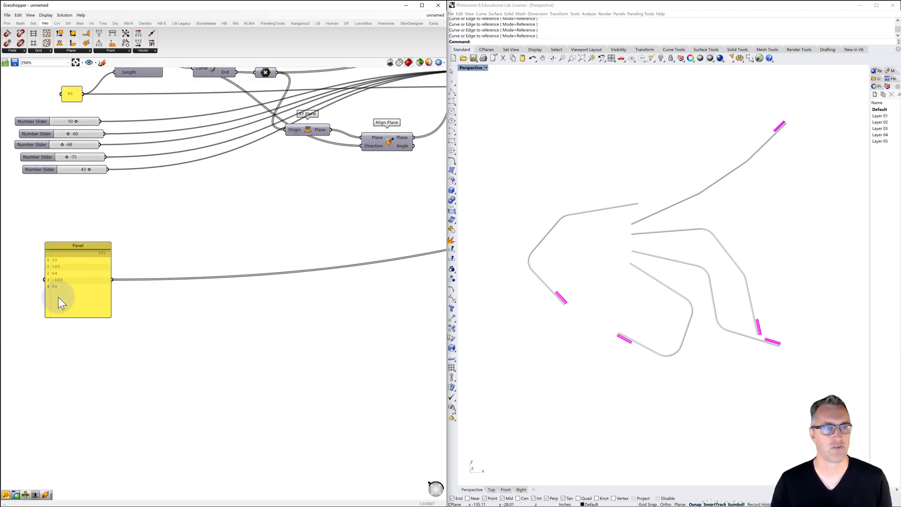
{"action": "double_click", "coordinate": [58, 286]}
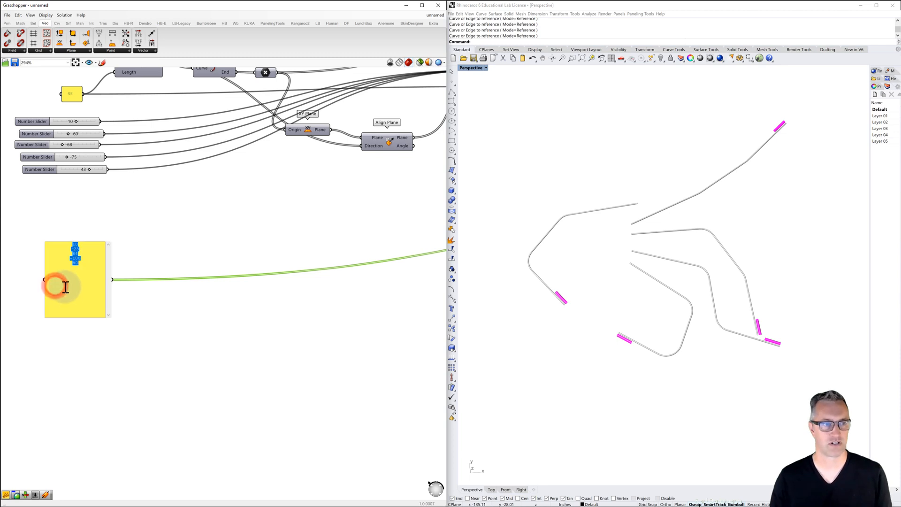
{"action": "left_click", "coordinate": [82, 266]}
{"action": "left_click_drag", "start_coordinate": [82, 266], "coordinate": [70, 285]}
{"action": "type", "text": "-40"}
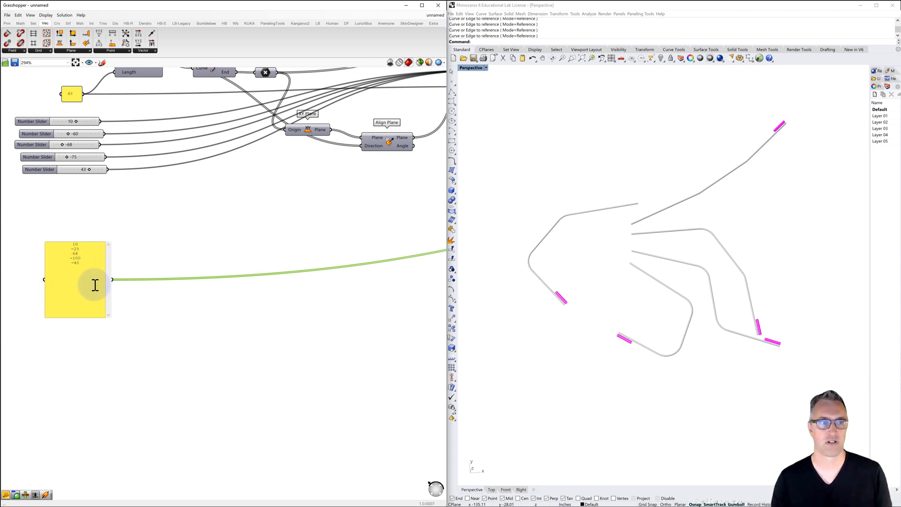
{"action": "left_click", "coordinate": [158, 254]}
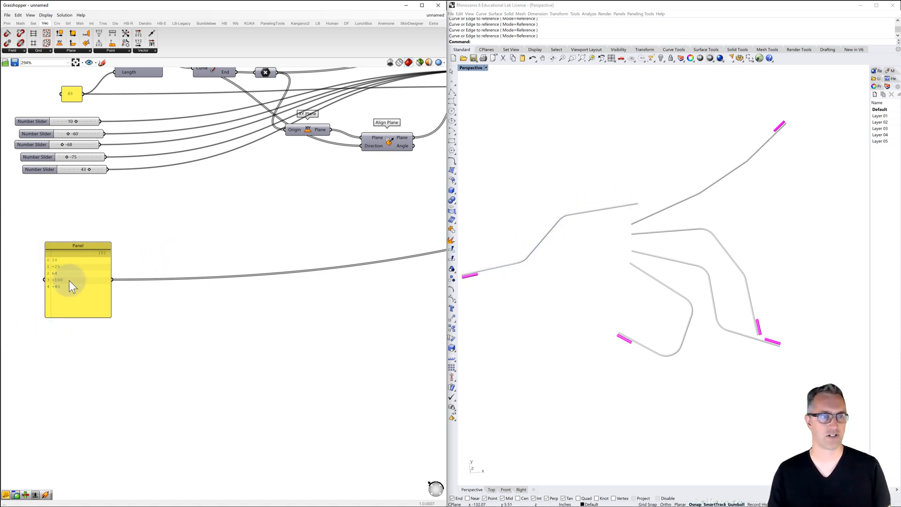
{"action": "scroll", "coordinate": [115, 281], "scroll_direction": "down", "scroll_amount": 3}
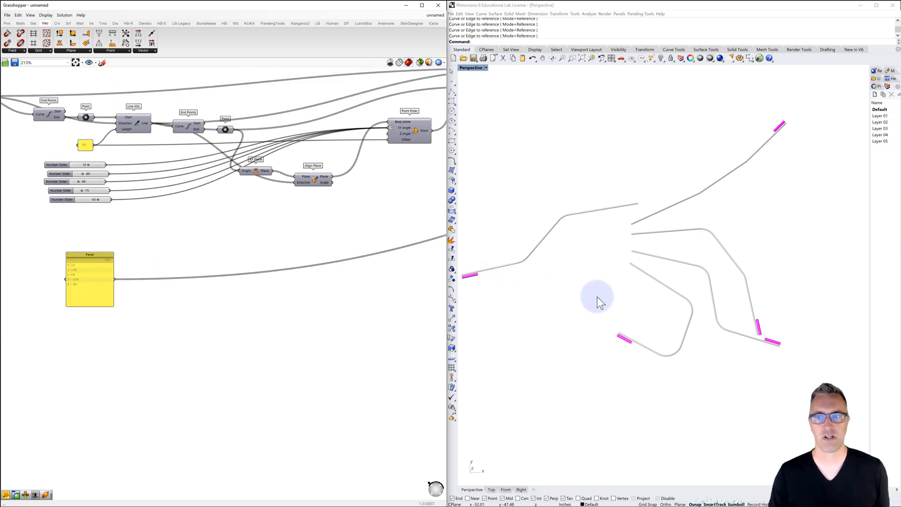
{"action": "right_click_drag", "start_coordinate": [597, 297], "coordinate": [625, 291]}
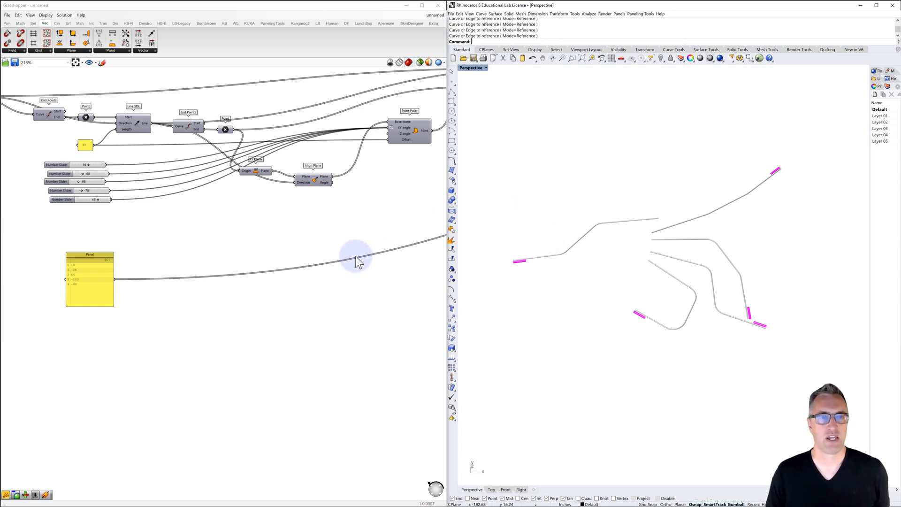
{"action": "scroll", "coordinate": [356, 257], "scroll_direction": "down", "scroll_amount": 3}
{"action": "right_click_drag", "start_coordinate": [358, 257], "coordinate": [312, 265]}
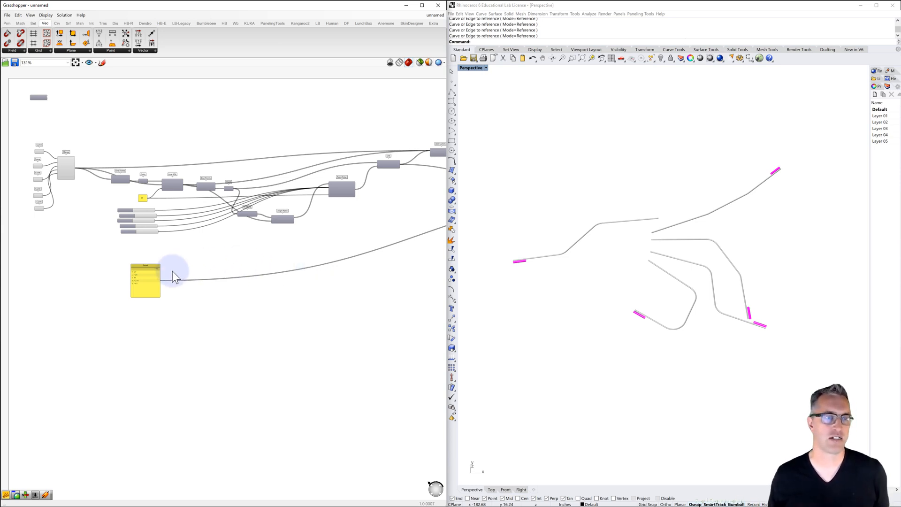
{"action": "scroll", "coordinate": [139, 213], "scroll_direction": "up", "scroll_amount": 2}
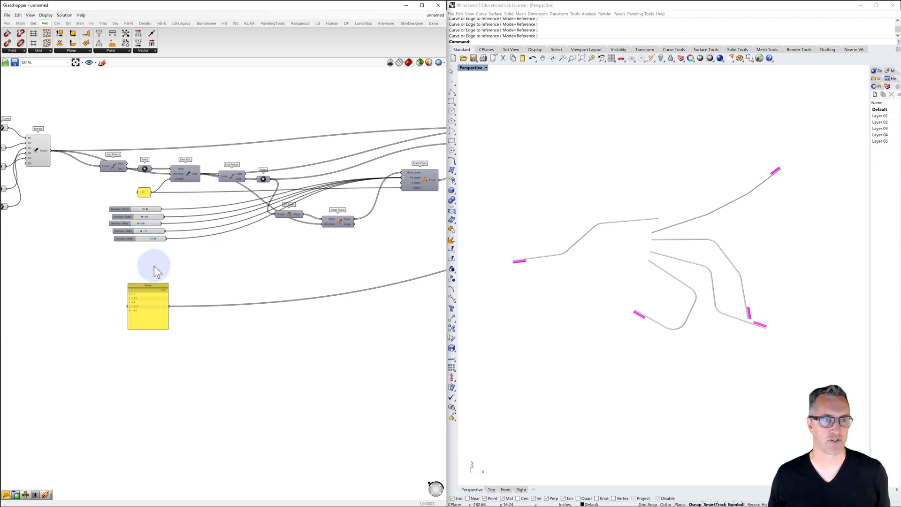
{"action": "right_click_drag", "start_coordinate": [163, 259], "coordinate": [194, 220]}
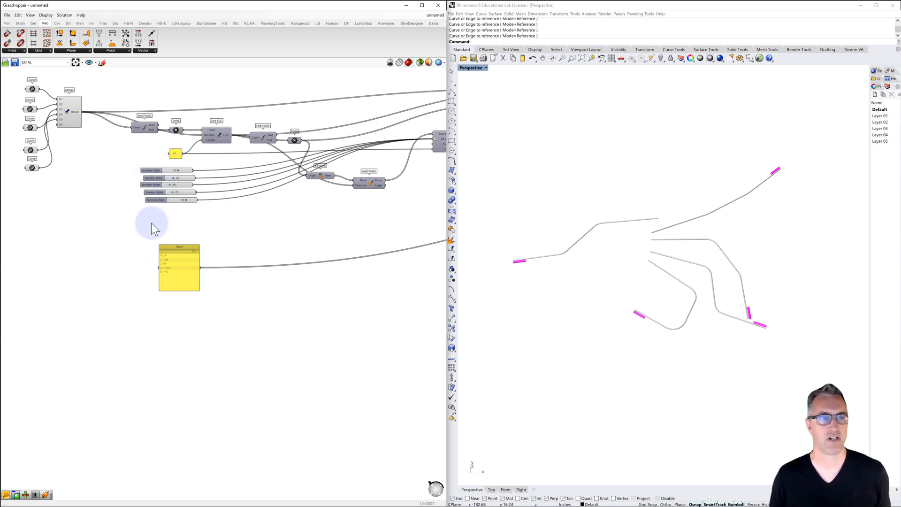
Add a Random component below the angle panel
{"action": "right_click_drag", "start_coordinate": [172, 196], "coordinate": [210, 166]}
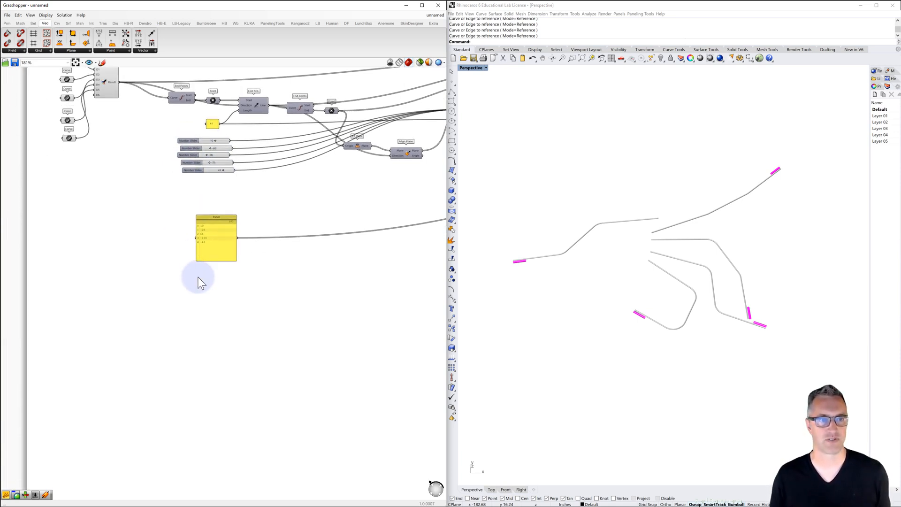
{"action": "double_click", "coordinate": [203, 297]}
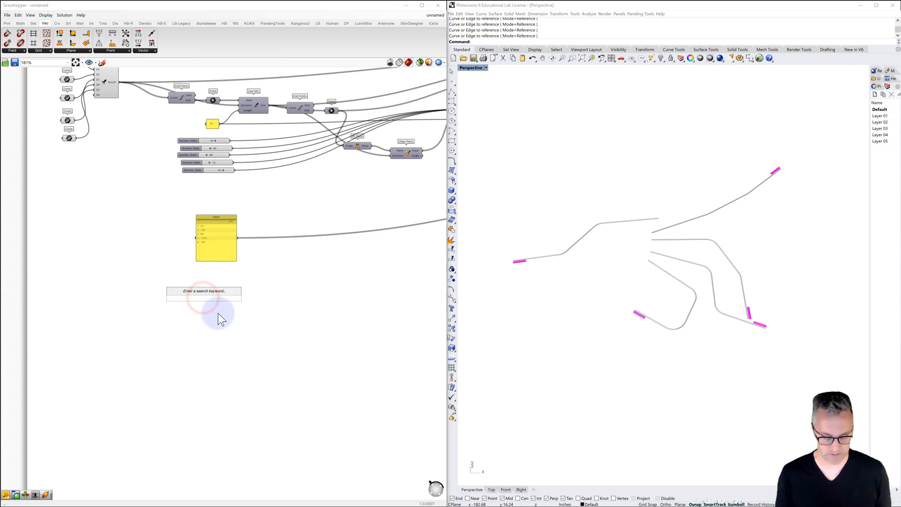
{"action": "type", "text": "random"}
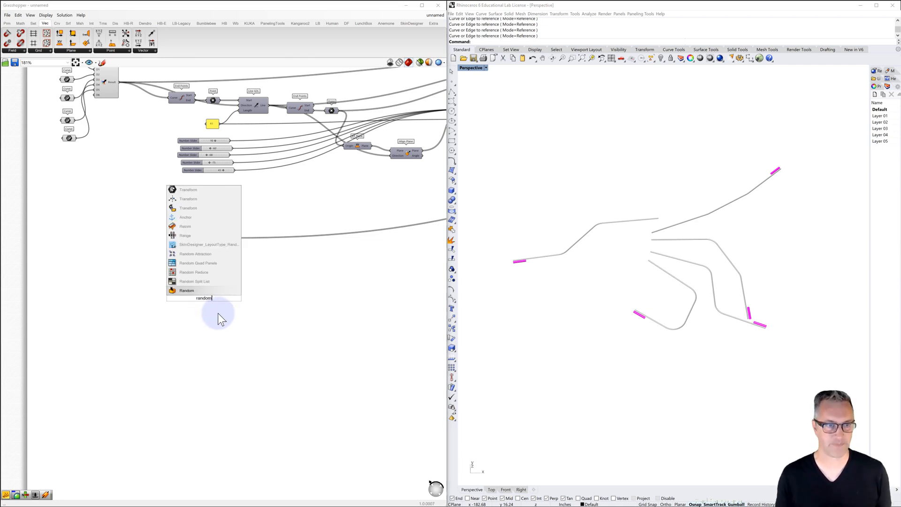
{"action": "left_click", "coordinate": [190, 289]}
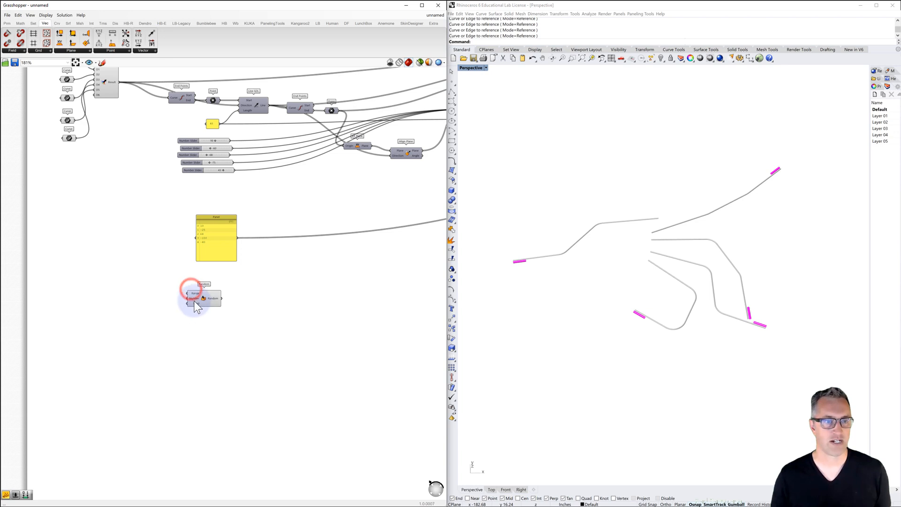
Create a panel containing "-120 to 120" beside the Random component and connect it to the Range input
{"action": "scroll", "coordinate": [195, 302], "scroll_direction": "up", "scroll_amount": 2}
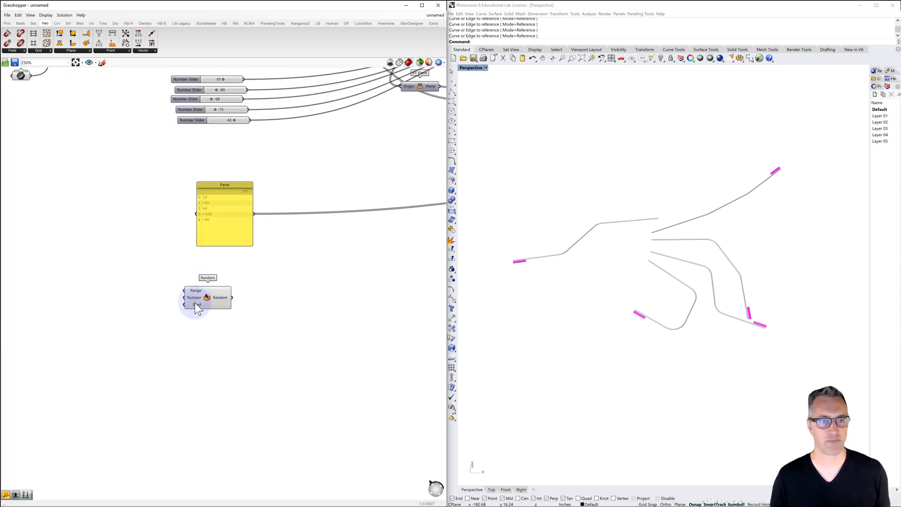
{"action": "mouse_move", "coordinate": [194, 292]}
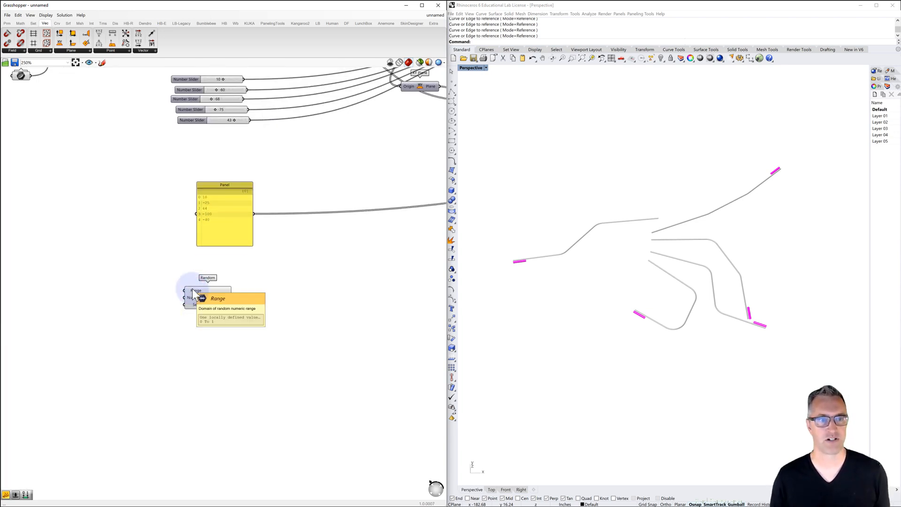
{"action": "double_click", "coordinate": [150, 300]}
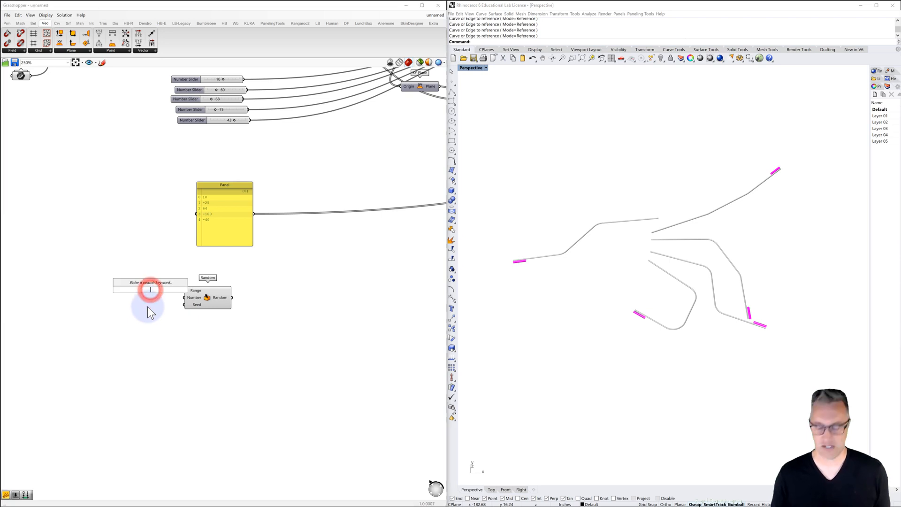
{"action": "type", "text": "//"}
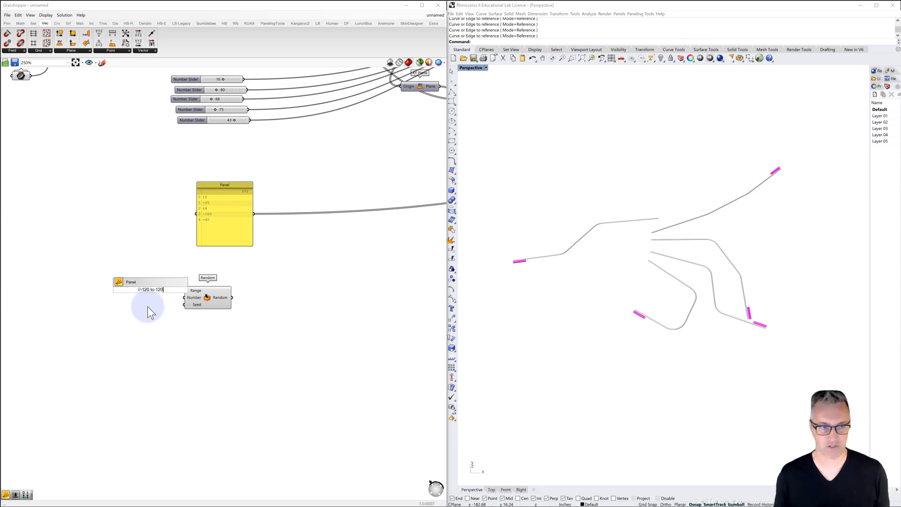
{"action": "type", "text": "-120 to 120"}
{"action": "key", "text": "Return"}
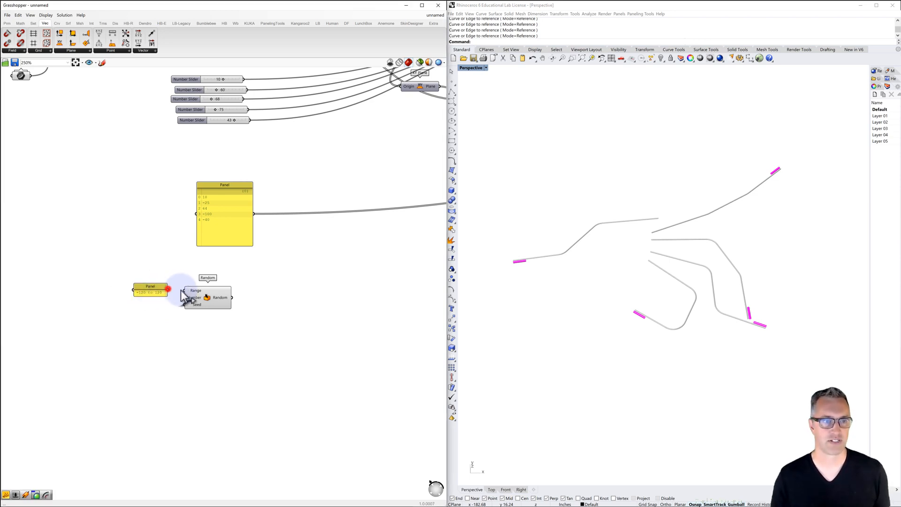
{"action": "left_click_drag", "start_coordinate": [181, 290], "coordinate": [184, 290]}
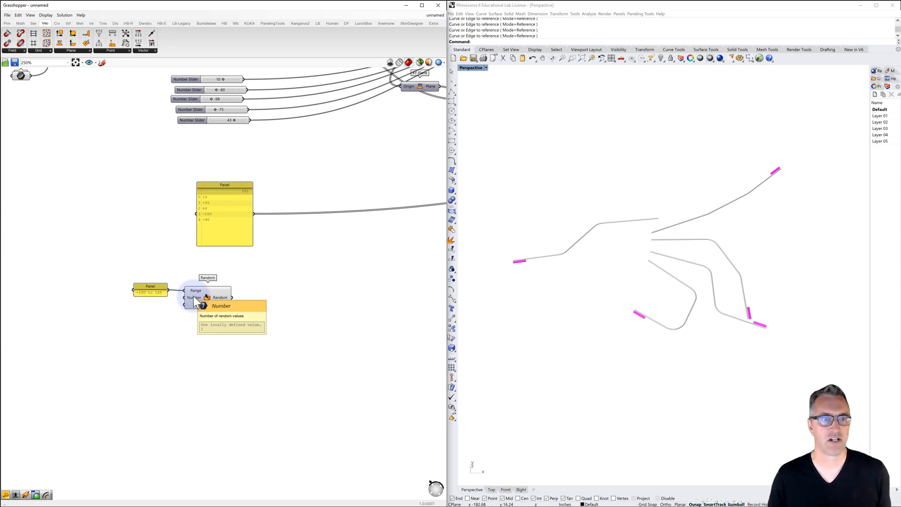
Create a panel containing 5 beside the Random component and connect it to the Number input
{"action": "double_click", "coordinate": [162, 300]}
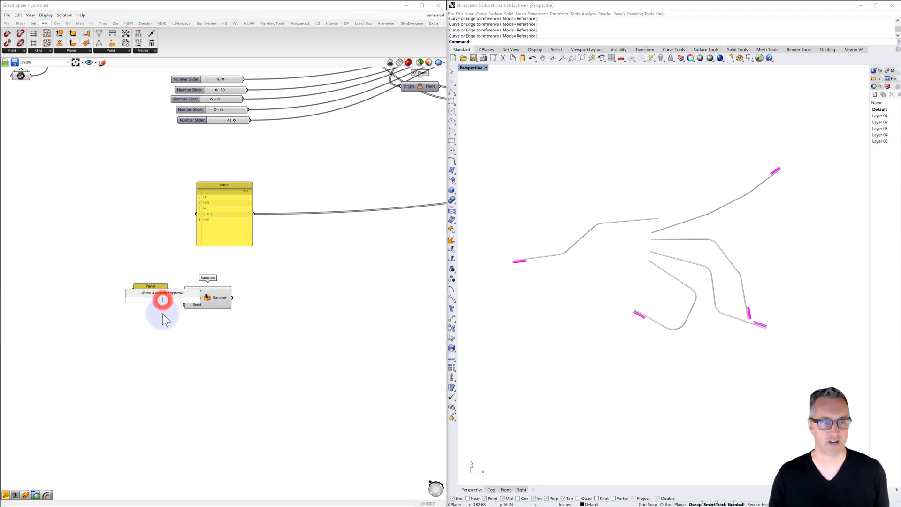
{"action": "type", "text": "//5"}
{"action": "key", "text": "Return"}
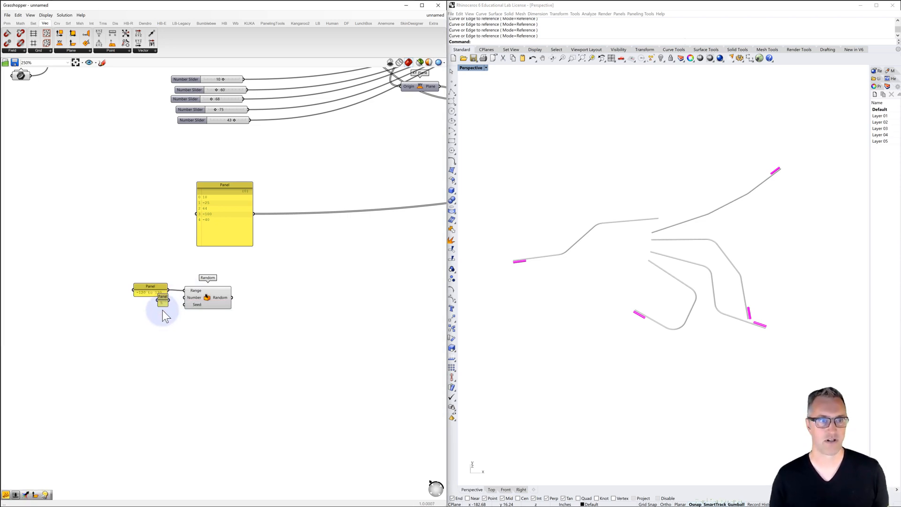
{"action": "left_click_drag", "start_coordinate": [169, 302], "coordinate": [184, 298]}
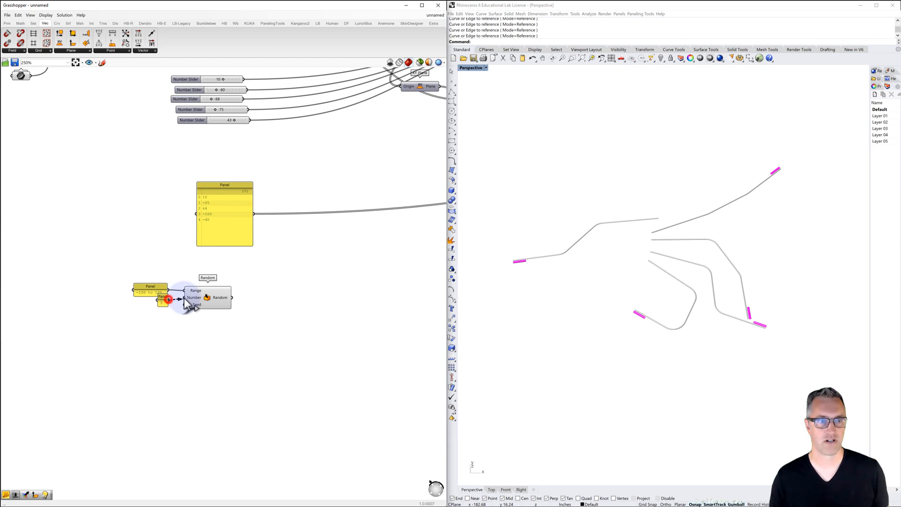
Add an integer number slider starting at 1 below the panels and connect it to the Random component's Seed input
{"action": "double_click", "coordinate": [155, 325]}
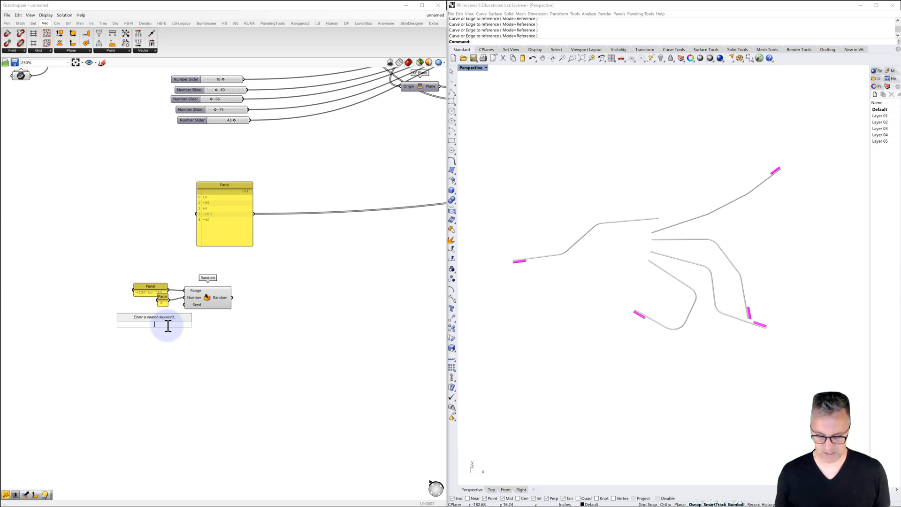
{"action": "type", "text": "1<"}
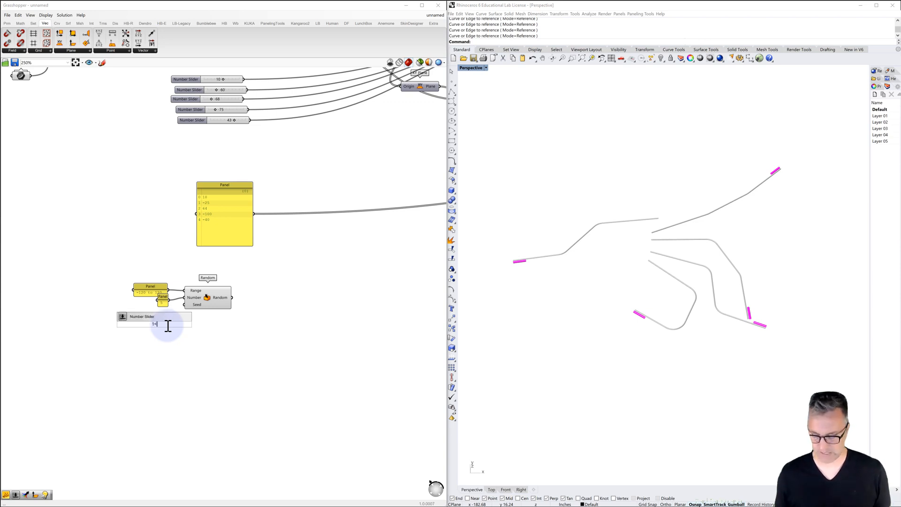
{"action": "type", "text": "10"}
{"action": "key", "text": "Return"}
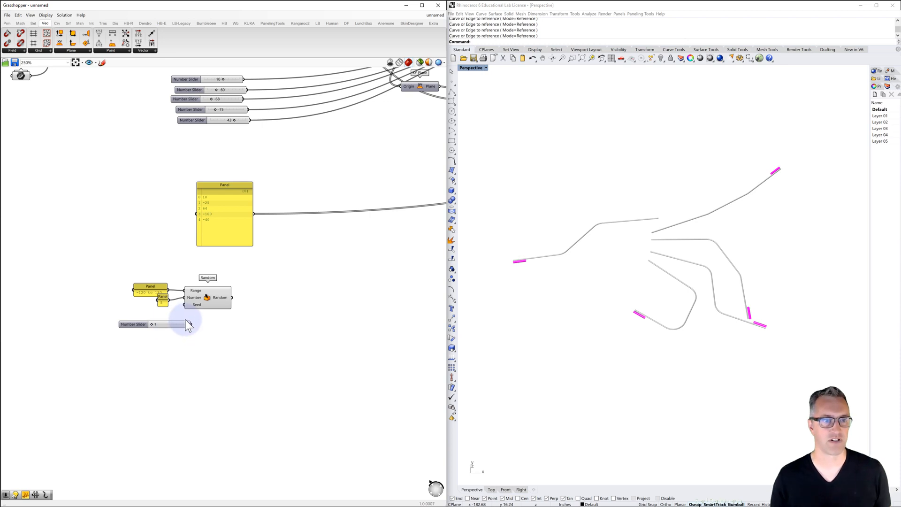
{"action": "left_click_drag", "start_coordinate": [191, 323], "coordinate": [122, 316]}
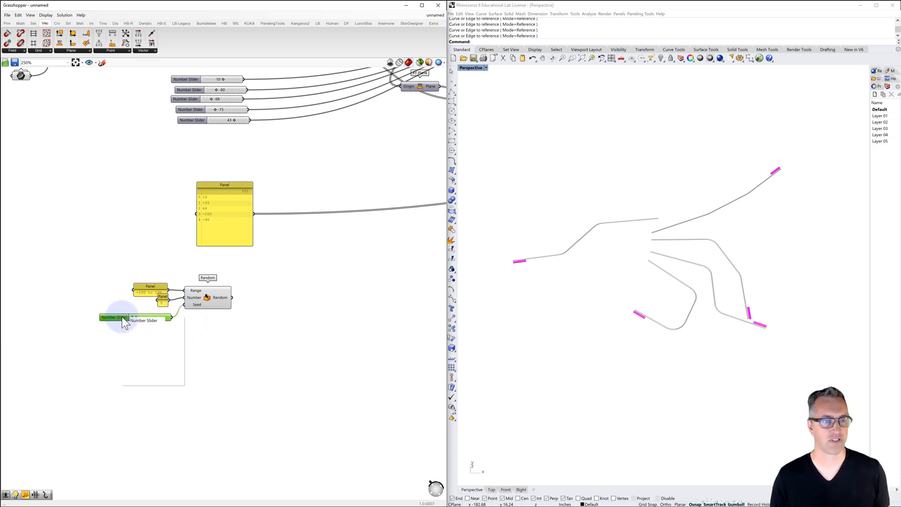
Convert the seed slider to floating point and set it to 85.660
{"action": "mouse_move", "coordinate": [146, 333]}
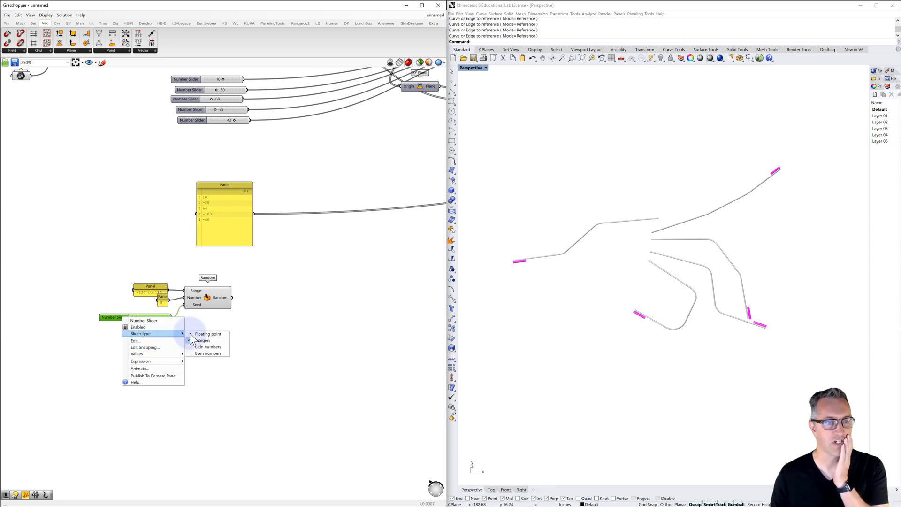
{"action": "left_click", "coordinate": [208, 334]}
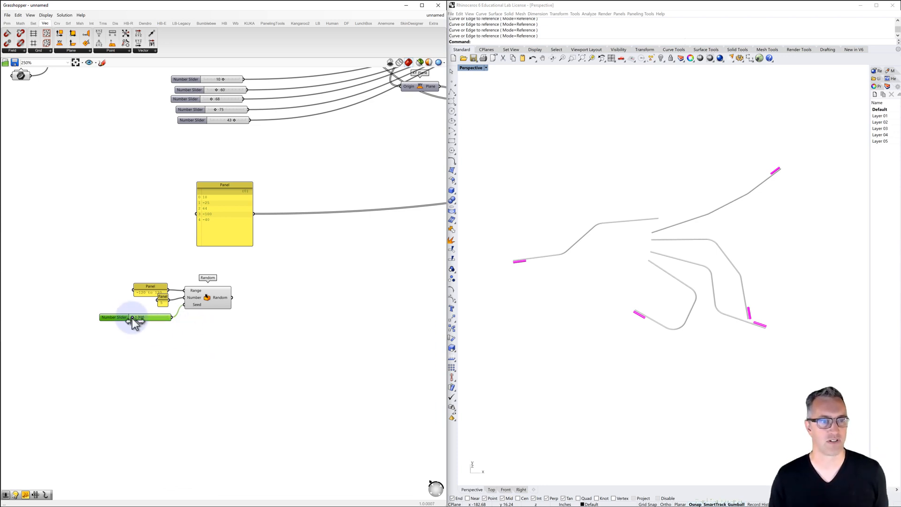
{"action": "left_click_drag", "start_coordinate": [133, 317], "coordinate": [149, 323]}
Feed the Random output into a new enlarged panel, clear the Number panel's overlap, and adjust the seed slider
{"action": "left_click", "coordinate": [271, 297]}
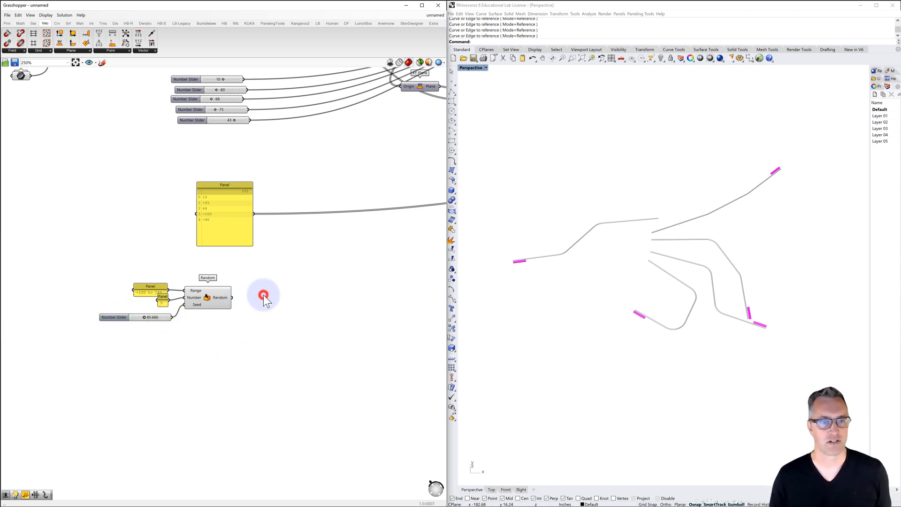
{"action": "double_click", "coordinate": [272, 296]}
{"action": "type", "text": "//"}
{"action": "key", "text": "Return"}
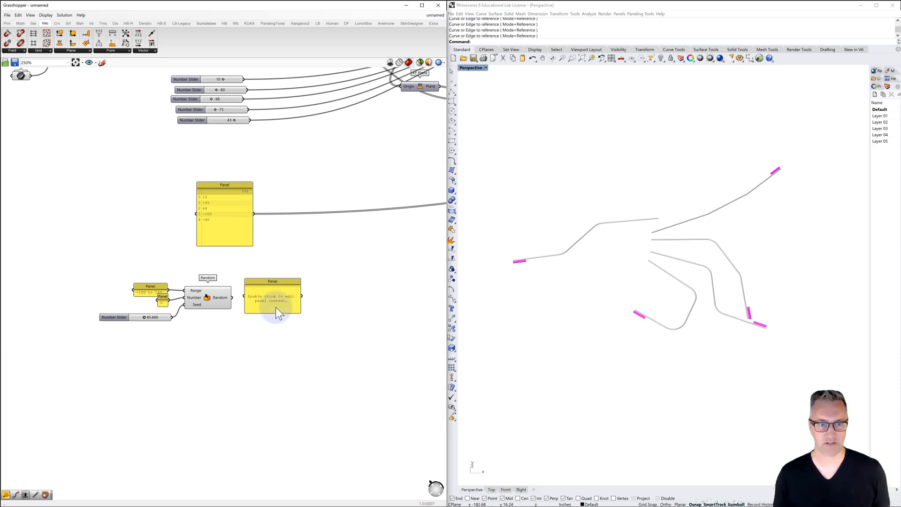
{"action": "left_click_drag", "start_coordinate": [231, 297], "coordinate": [265, 347]}
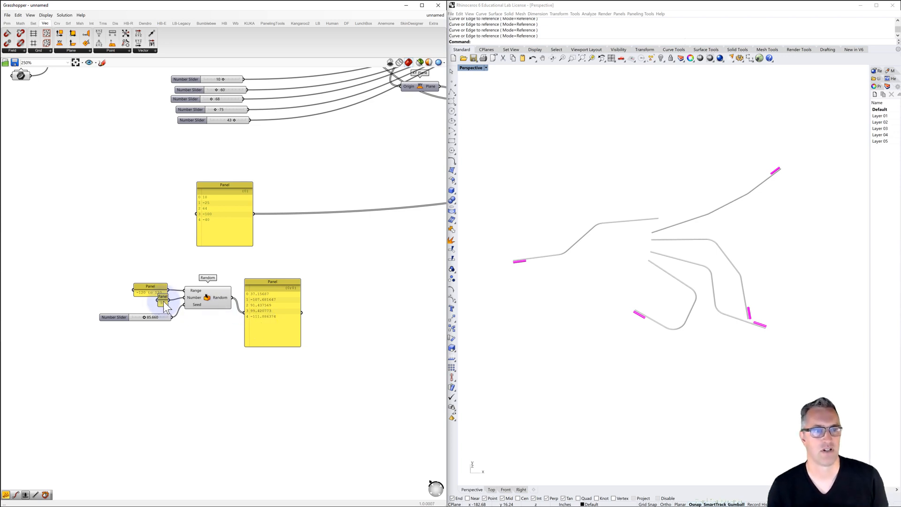
{"action": "left_click_drag", "start_coordinate": [165, 297], "coordinate": [134, 318]}
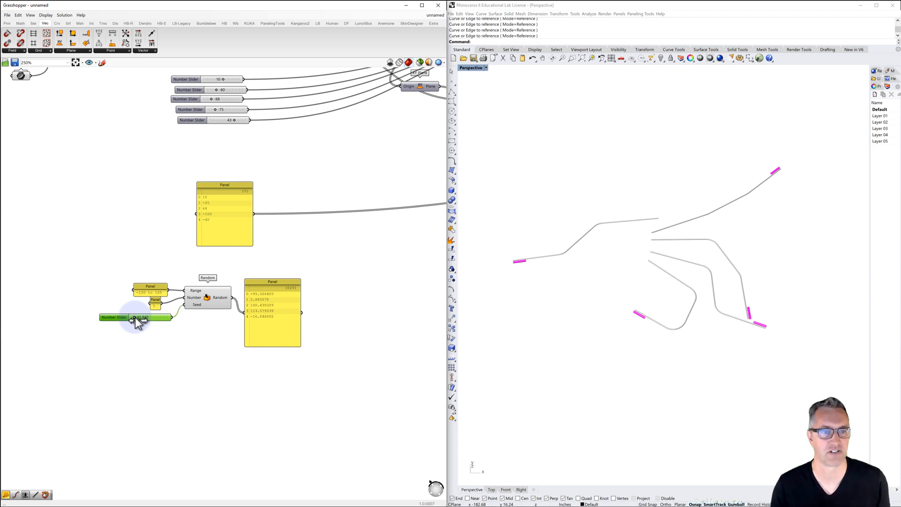
Wire the Random output into Point Polar's XY angle input in place of the five sliders, and delete those sliders
{"action": "right_click_drag", "start_coordinate": [241, 259], "coordinate": [151, 285]}
{"action": "scroll", "coordinate": [192, 280], "scroll_direction": "down", "scroll_amount": 2}
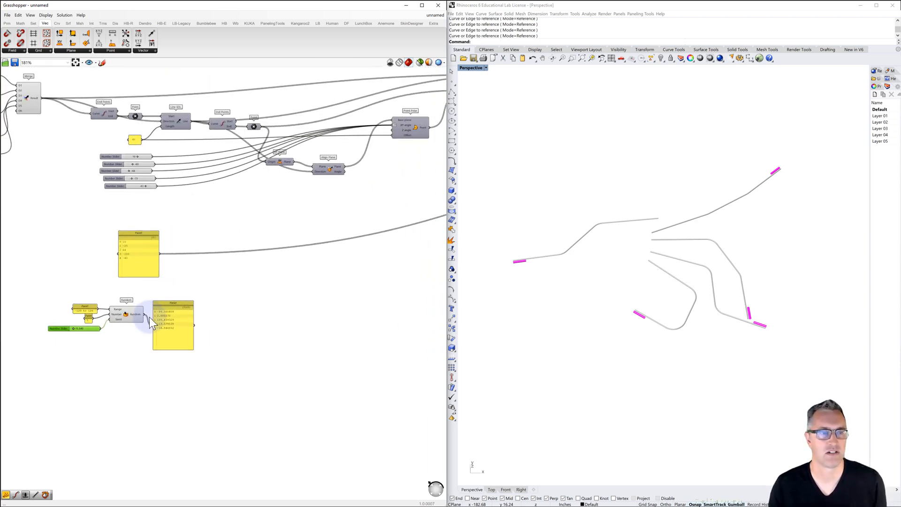
{"action": "left_click_drag", "start_coordinate": [144, 314], "coordinate": [391, 125]}
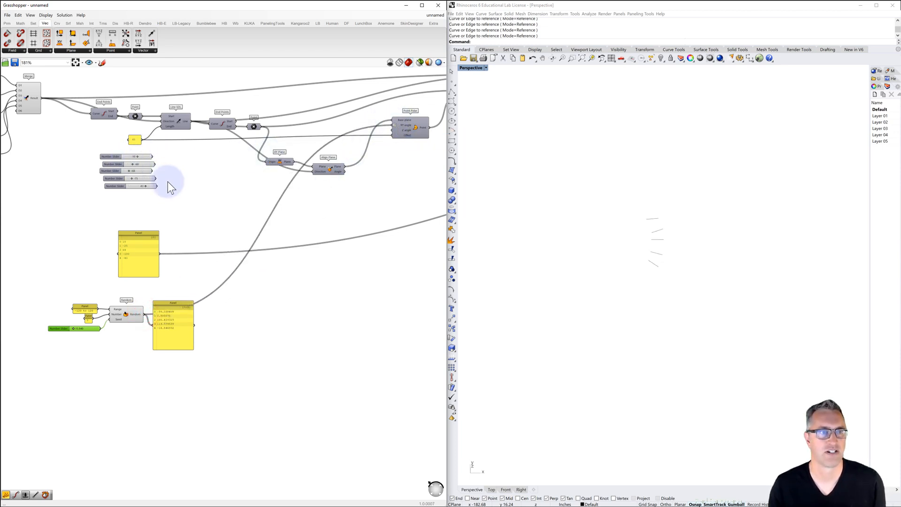
{"action": "left_click_drag", "start_coordinate": [171, 192], "coordinate": [84, 153]}
{"action": "key", "text": "Delete"}
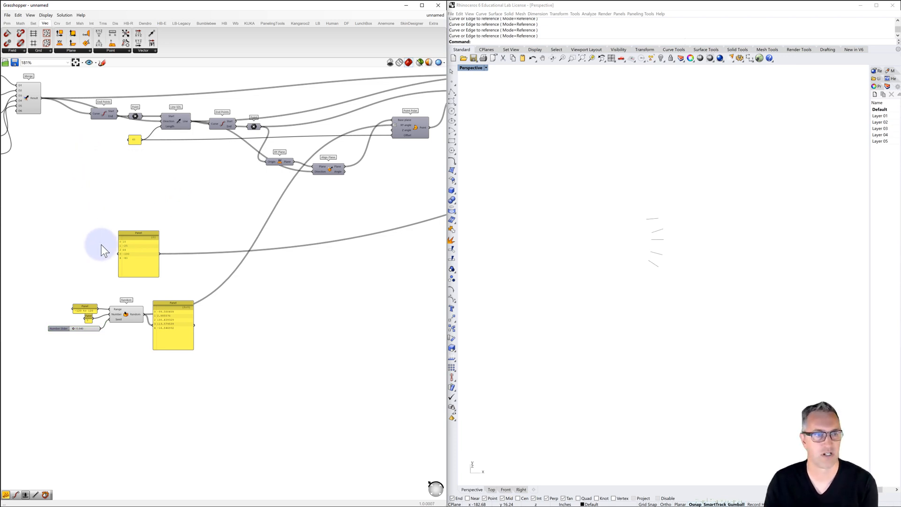
Try Graft on the Random component's output and switch it to Flatten instead
{"action": "right_click", "coordinate": [135, 315]}
{"action": "left_click", "coordinate": [148, 352]}
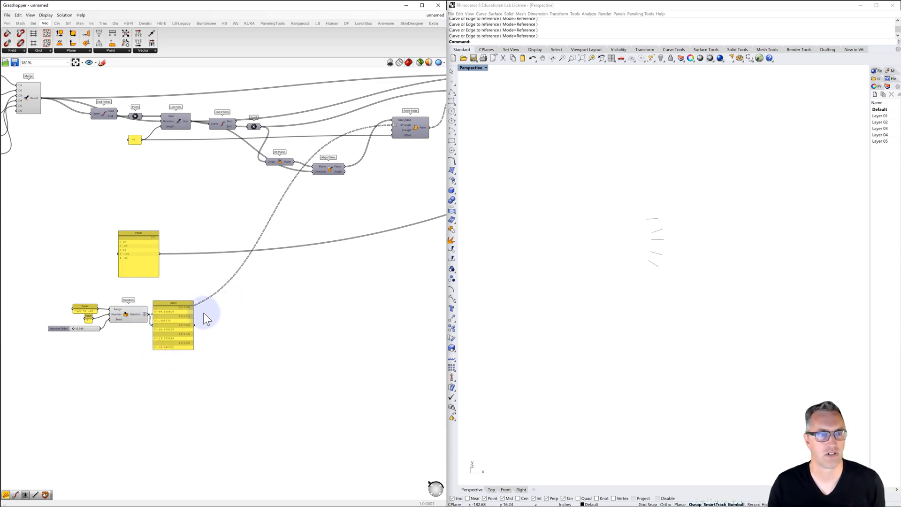
{"action": "right_click", "coordinate": [139, 313]}
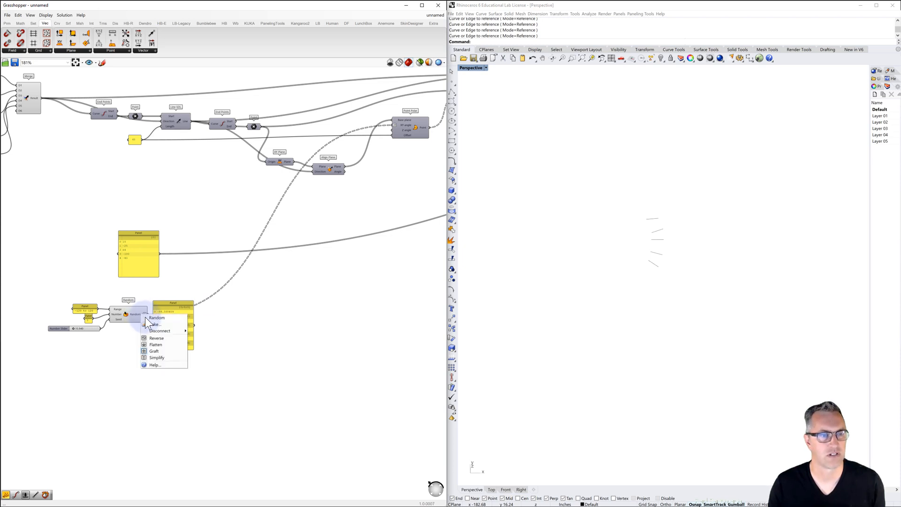
{"action": "left_click", "coordinate": [155, 346]}
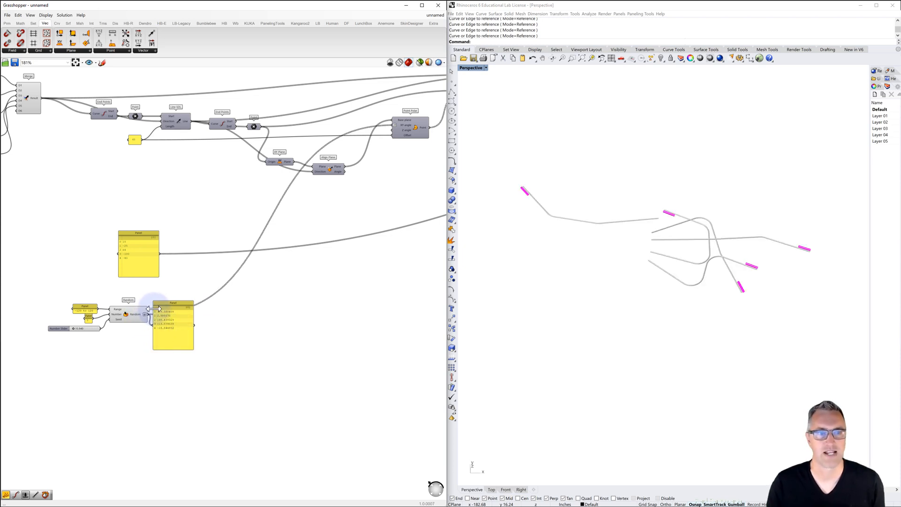
Move the random values panel below the output wire and raise the seed slider to rearrange the branches
{"action": "left_click_drag", "start_coordinate": [165, 302], "coordinate": [180, 322]}
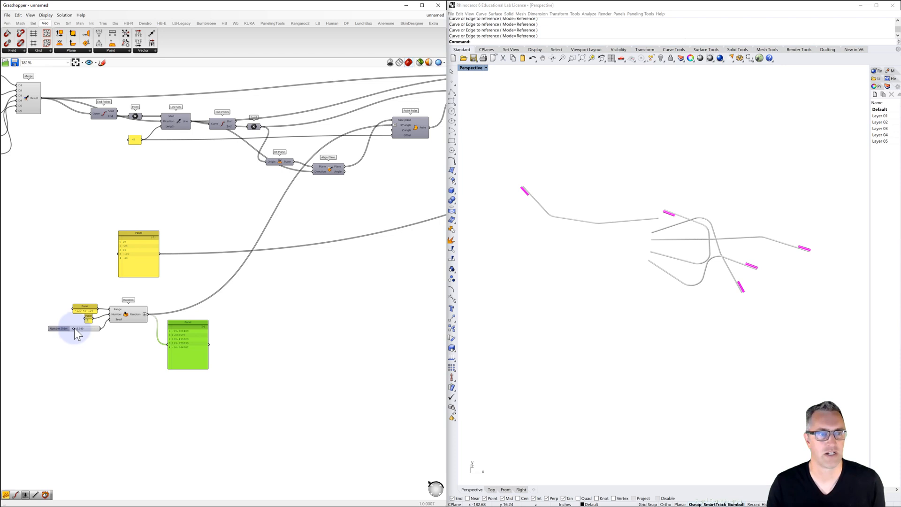
{"action": "mouse_move", "coordinate": [74, 327]}
{"action": "left_mouse_down"}
{"action": "mouse_move", "coordinate": [101, 329]}
{"action": "mouse_move", "coordinate": [82, 329]}
{"action": "left_mouse_up"}
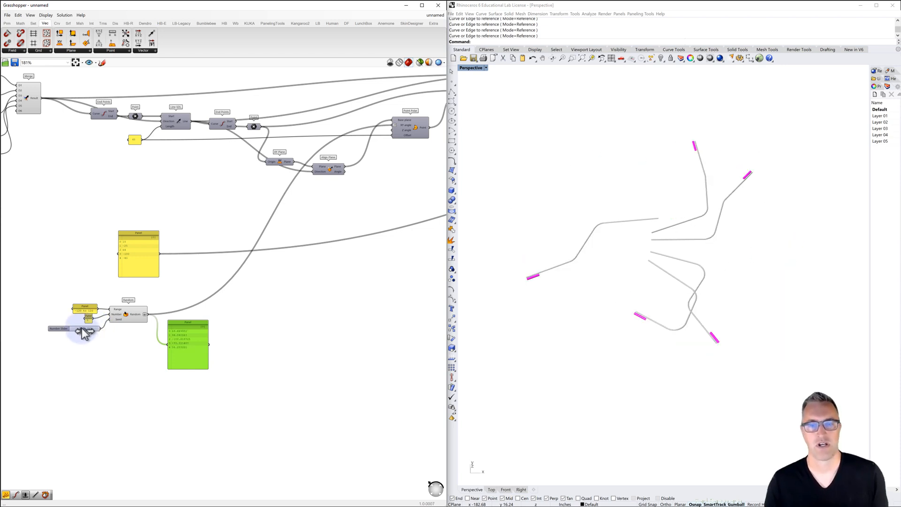
Copy all content of the random values panel and paste it into a new panel beside it
{"action": "right_click", "coordinate": [185, 336]}
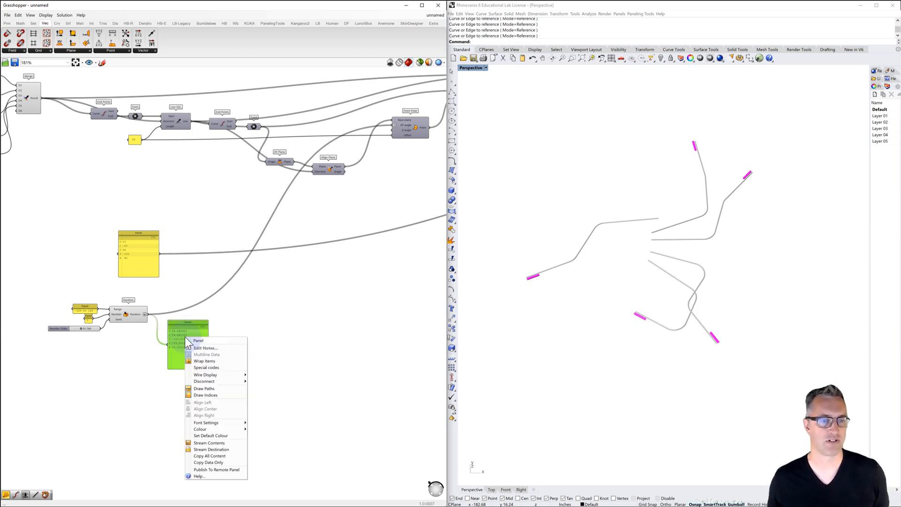
{"action": "left_click", "coordinate": [209, 456]}
{"action": "double_click", "coordinate": [275, 351]}
{"action": "type", "text": "panel"}
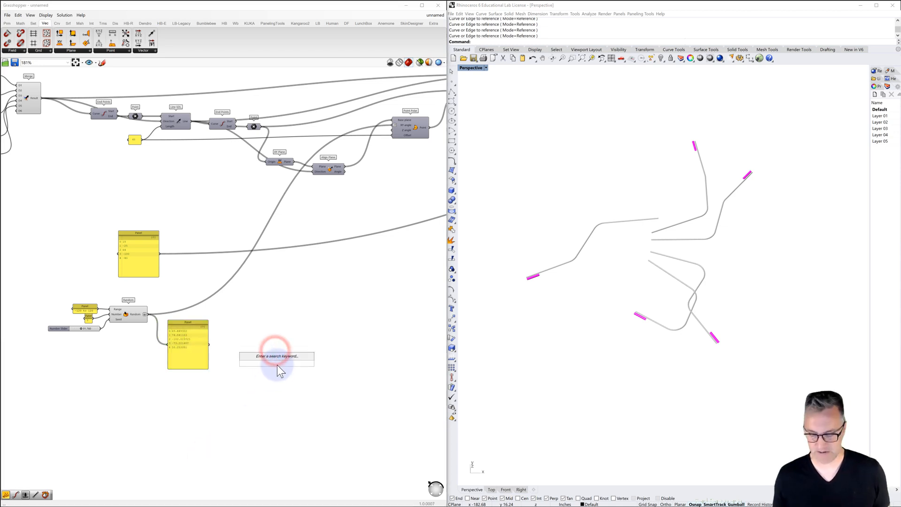
{"action": "key", "text": "Return"}
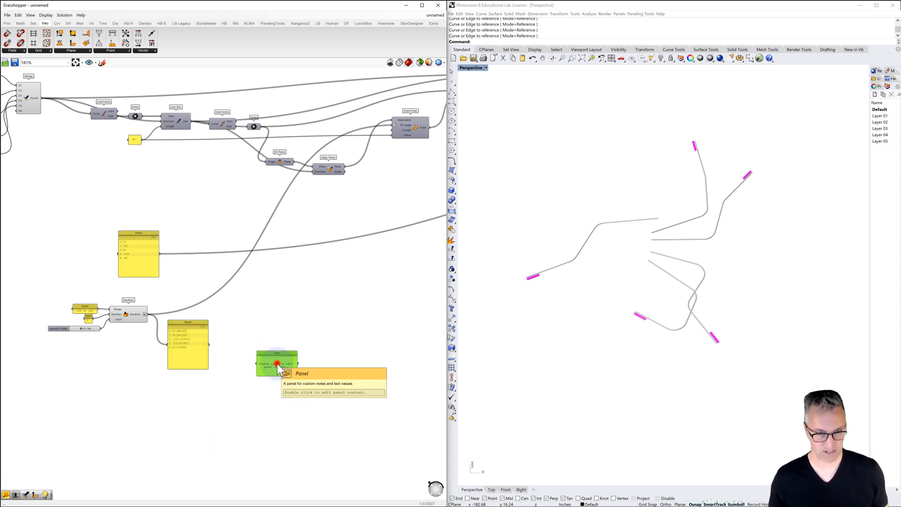
{"action": "double_click", "coordinate": [277, 363]}
{"action": "key", "text": "ctrl+v"}
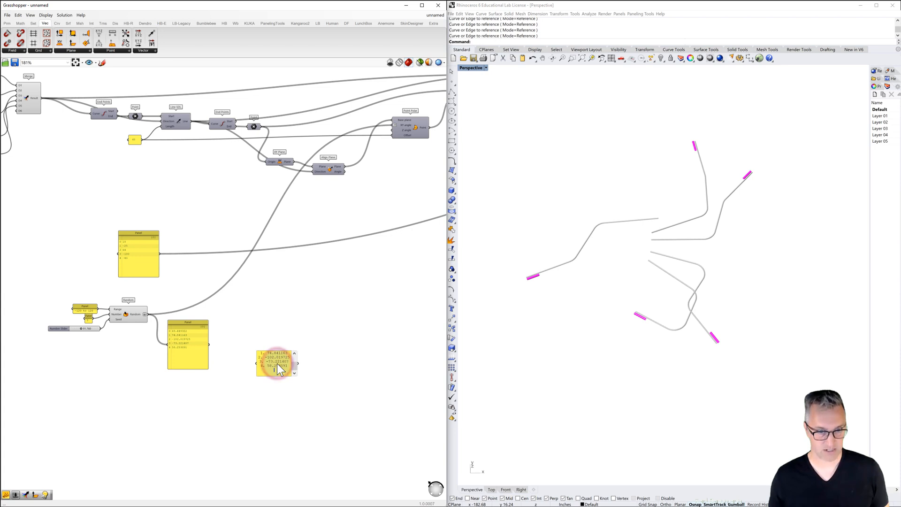
{"action": "left_click", "coordinate": [277, 387]}
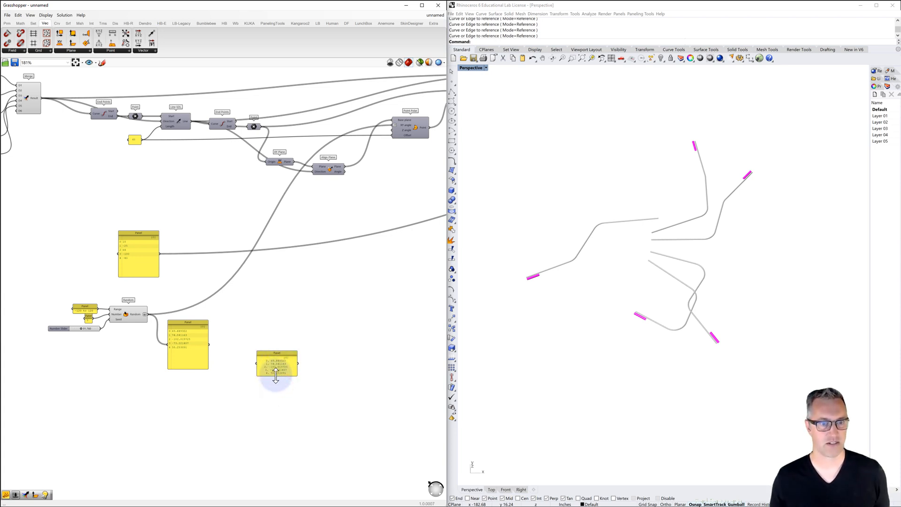
Enlarge the panel of pasted values, place it next to the random values panel, and delete it
{"action": "left_click_drag", "start_coordinate": [275, 376], "coordinate": [275, 392]}
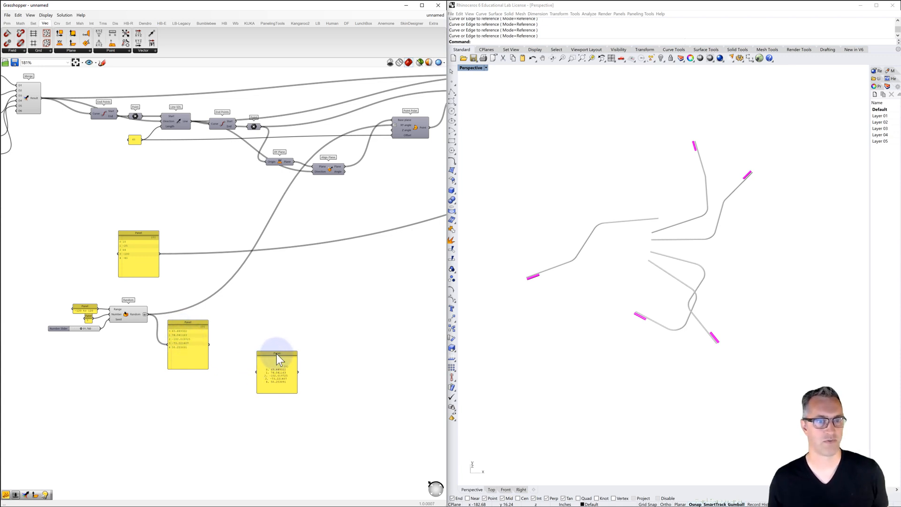
{"action": "left_click_drag", "start_coordinate": [277, 354], "coordinate": [252, 330]}
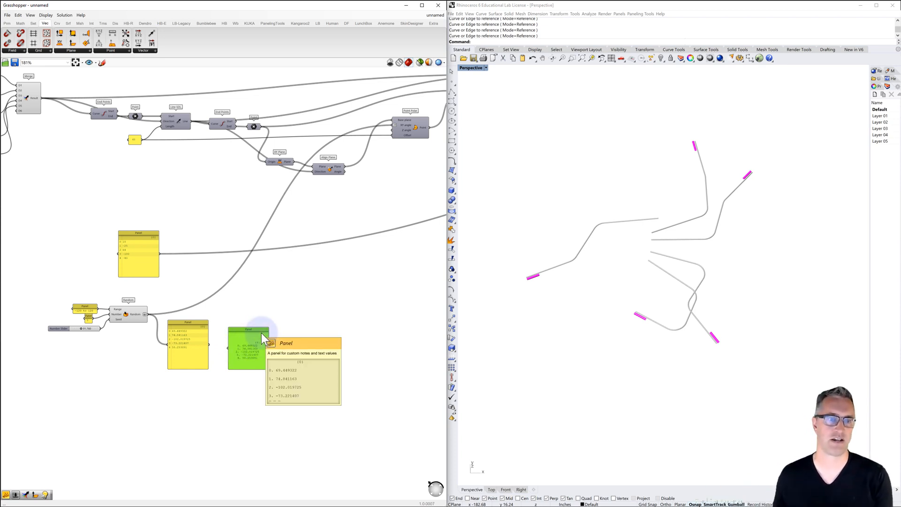
{"action": "key", "text": "Delete"}
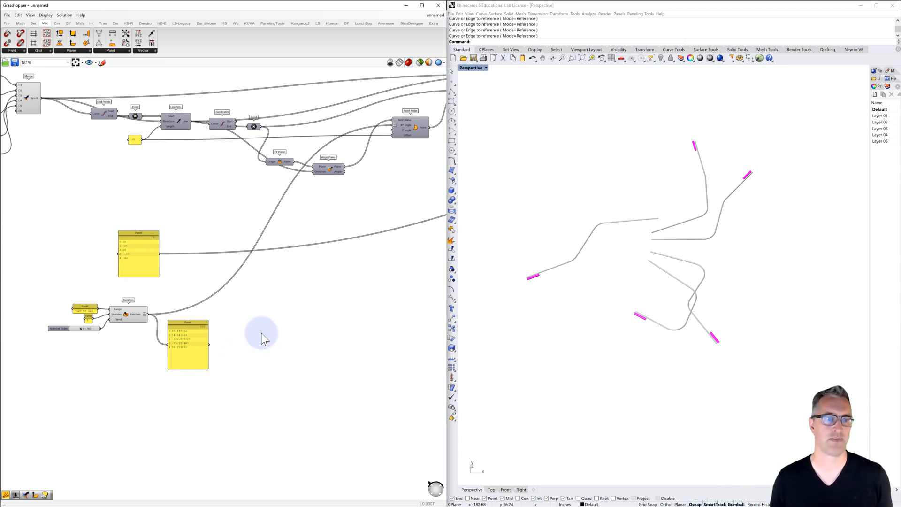
Fine-tune the seed slider to produce another branch arrangement and check it from a different angle in the Perspective viewport
{"action": "left_click", "coordinate": [80, 328]}
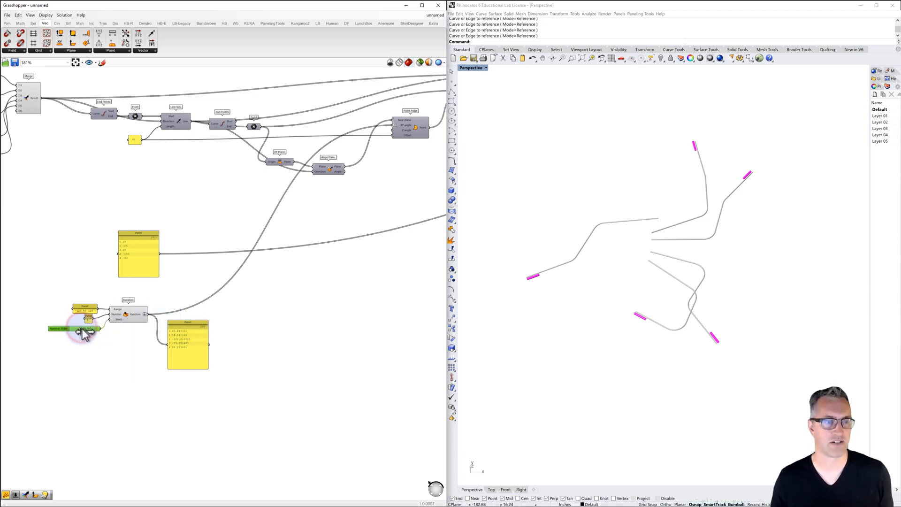
{"action": "left_click_drag", "start_coordinate": [86, 330], "coordinate": [109, 327]}
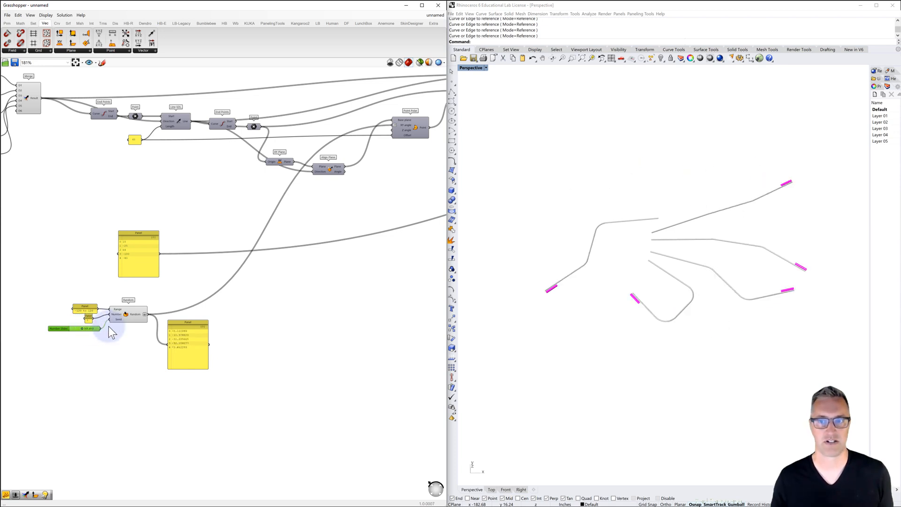
{"action": "right_click_drag", "start_coordinate": [613, 291], "coordinate": [644, 292]}
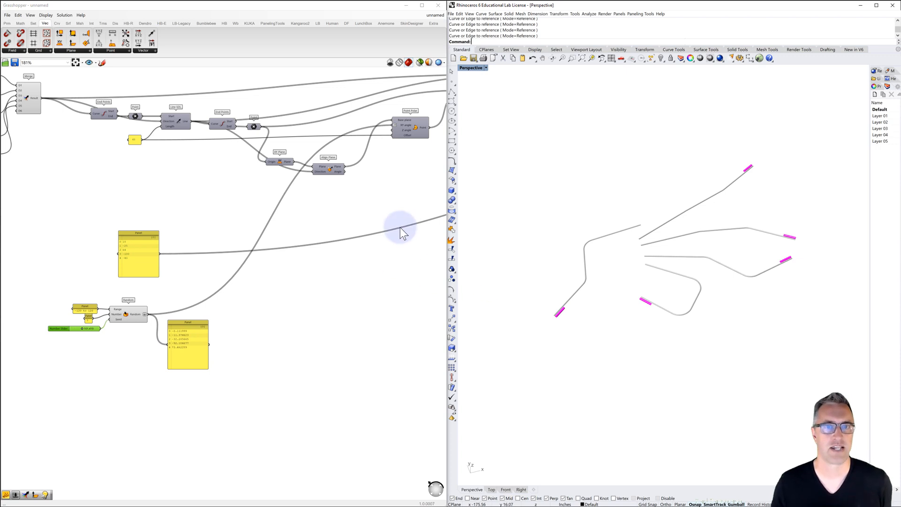
Move the manual angle panel to the bottom of the definition and the Random group up beneath the branch components
{"action": "mouse_move", "coordinate": [404, 128]}
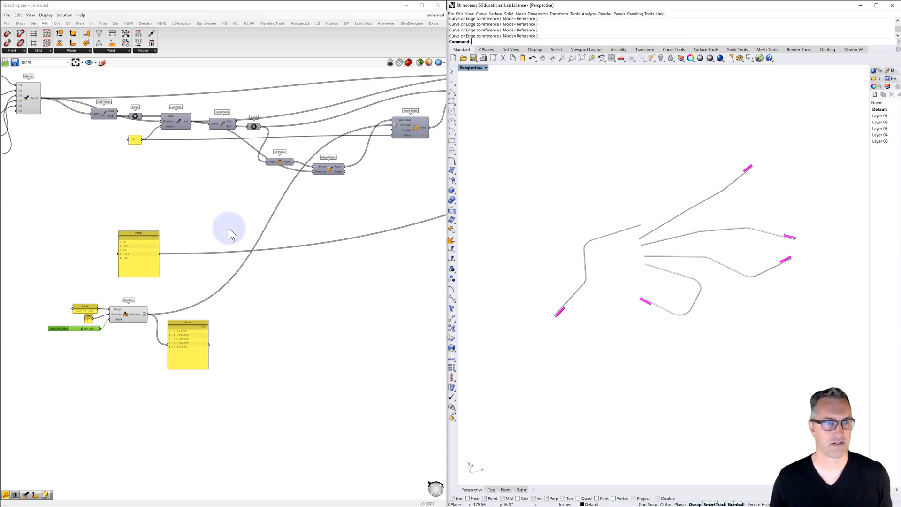
{"action": "left_click", "coordinate": [146, 234]}
{"action": "left_click_drag", "start_coordinate": [148, 253], "coordinate": [137, 399]}
{"action": "left_click_drag", "start_coordinate": [44, 290], "coordinate": [224, 373]}
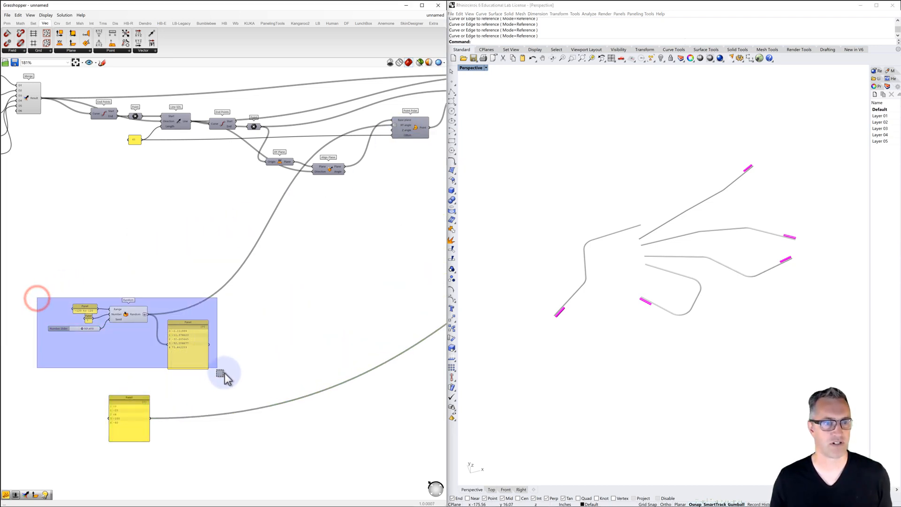
{"action": "left_click_drag", "start_coordinate": [185, 323], "coordinate": [191, 210]}
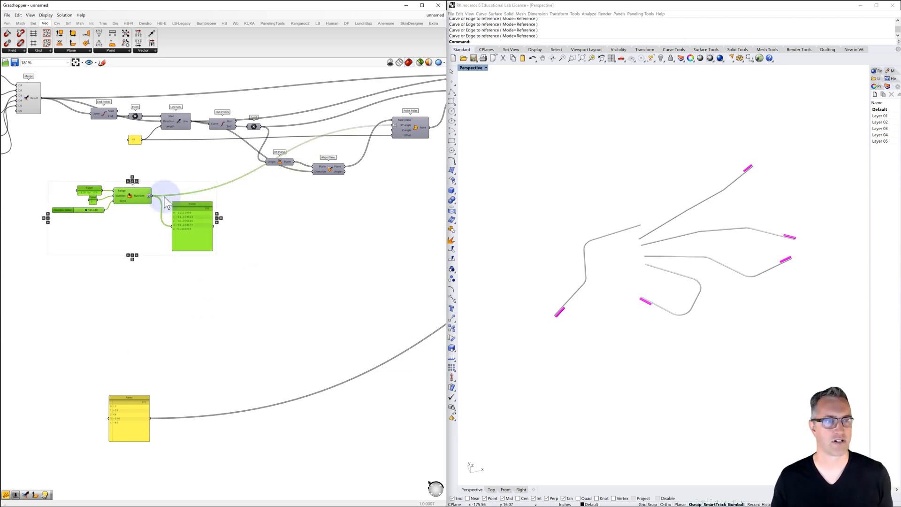
Duplicate the Random group below the original and wire the copy's output to the Z angle of the first Point Polar
{"action": "key", "text": "ctrl+c"}
{"action": "key", "text": "ctrl+v"}
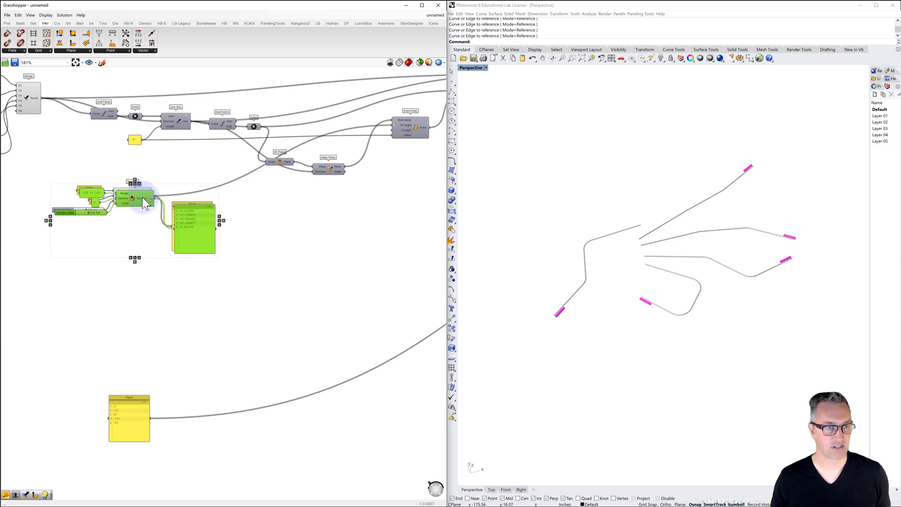
{"action": "left_click_drag", "start_coordinate": [143, 198], "coordinate": [395, 133]}
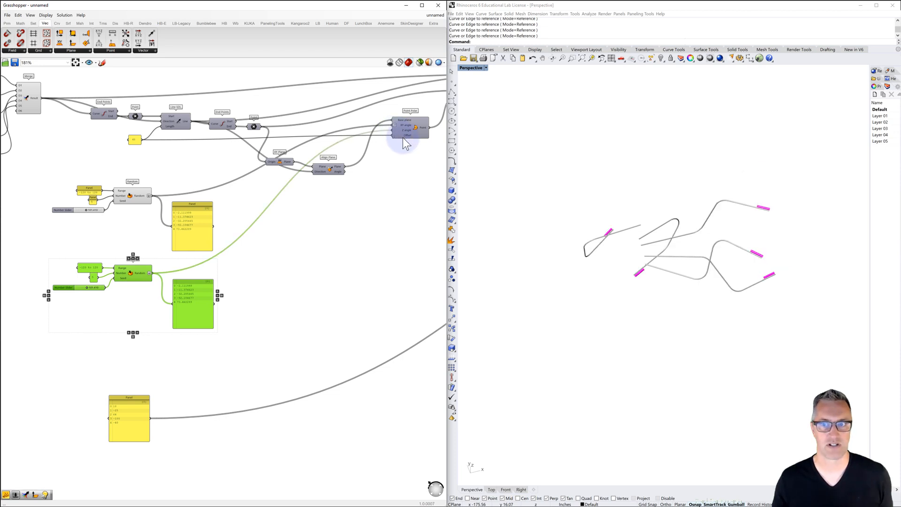
Lower the second Random group's seed slider to about 28 and view the branches from another angle in the Perspective viewport
{"action": "right_click_drag", "start_coordinate": [624, 252], "coordinate": [594, 295]}
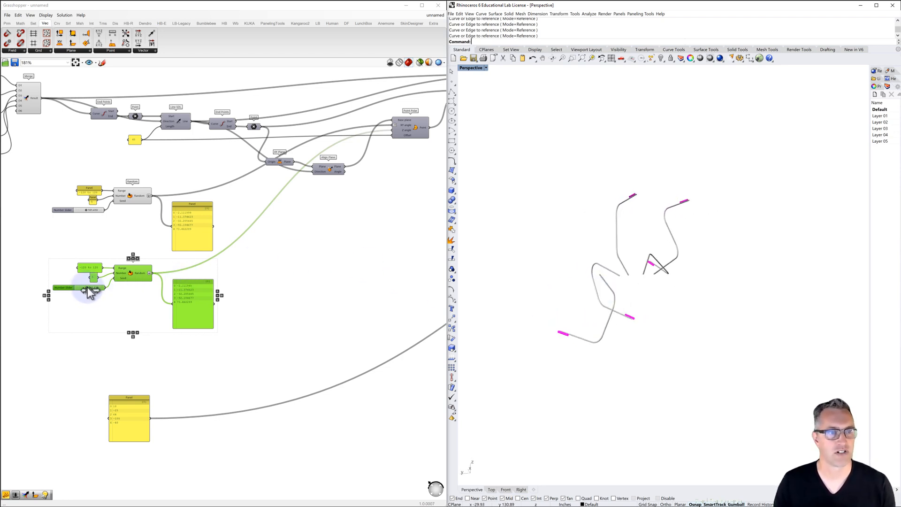
{"action": "mouse_move", "coordinate": [87, 287]}
{"action": "left_mouse_down"}
{"action": "mouse_move", "coordinate": [72, 288]}
{"action": "mouse_move", "coordinate": [100, 287]}
{"action": "mouse_move", "coordinate": [80, 288]}
{"action": "left_mouse_up"}
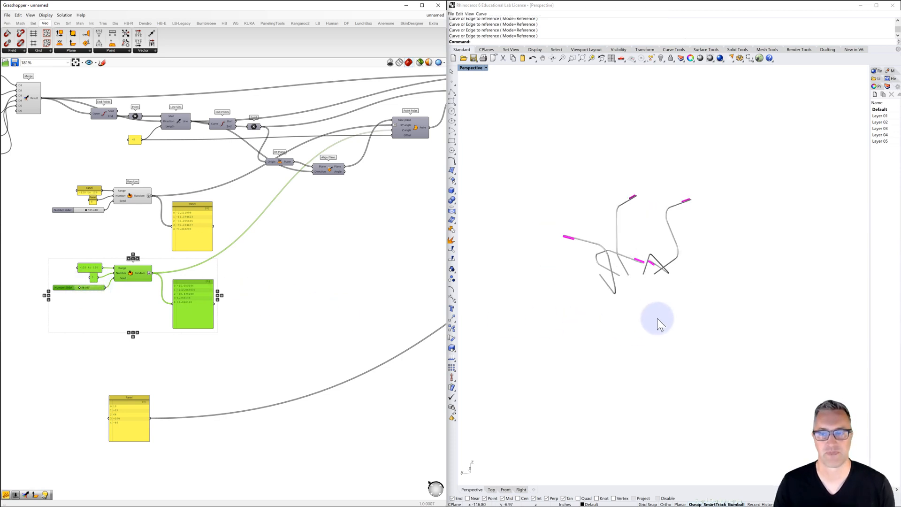
{"action": "right_click_drag", "start_coordinate": [657, 318], "coordinate": [584, 337]}
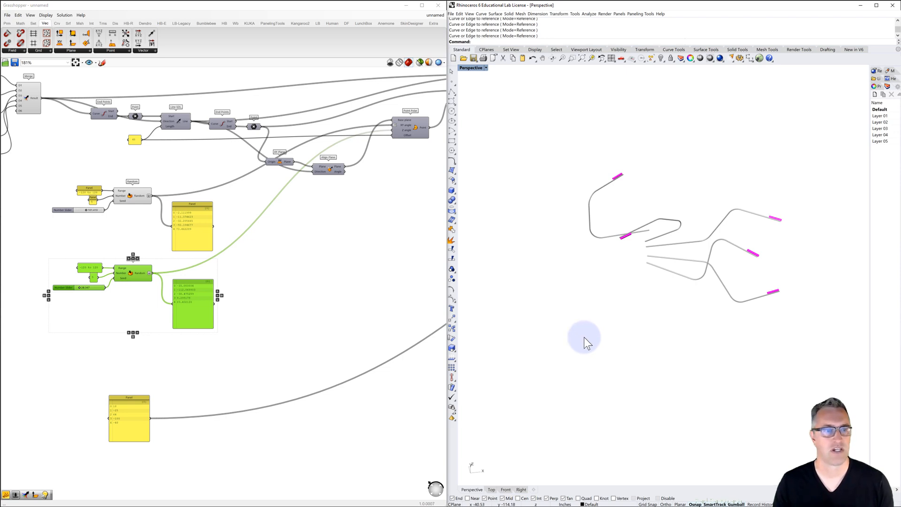
Shift the manual angle panel down and place a duplicate of the second Random group in the space above it
{"action": "left_click_drag", "start_coordinate": [134, 397], "coordinate": [134, 422]}
{"action": "left_click_drag", "start_coordinate": [131, 301], "coordinate": [41, 252]}
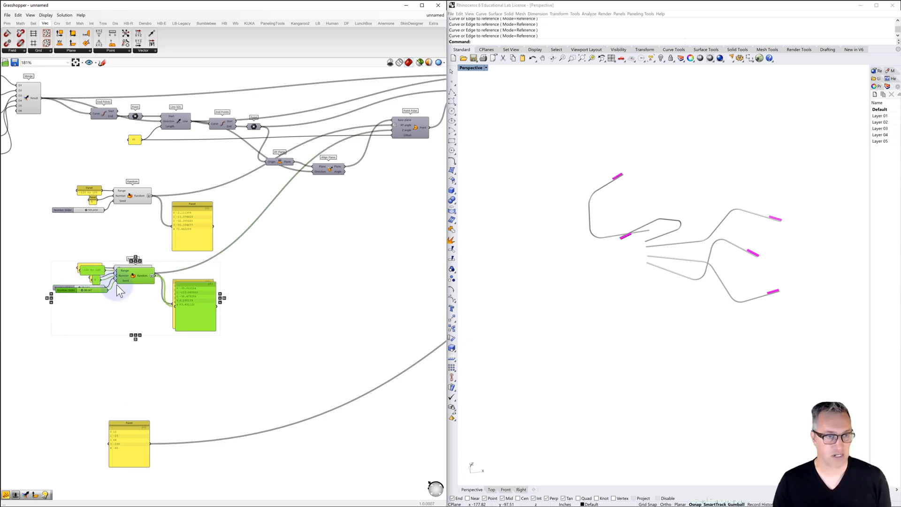
{"action": "left_click_drag", "start_coordinate": [130, 276], "coordinate": [130, 352], "text": "alt"}
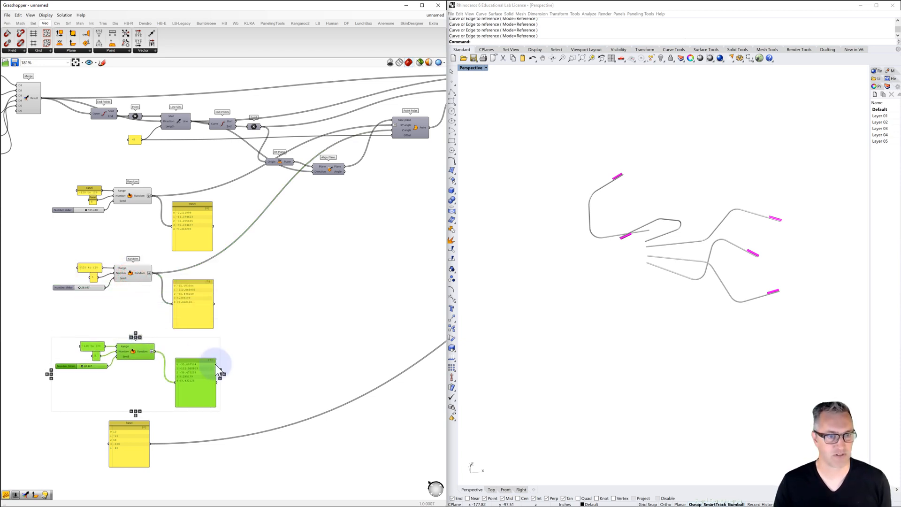
Replace the manual panel's connection to the second Point Polar's XY angle with the third Random output, using a temporary relay and removing it
{"action": "left_click", "coordinate": [131, 422]}
{"action": "scroll", "coordinate": [141, 415], "scroll_direction": "down", "scroll_amount": 3}
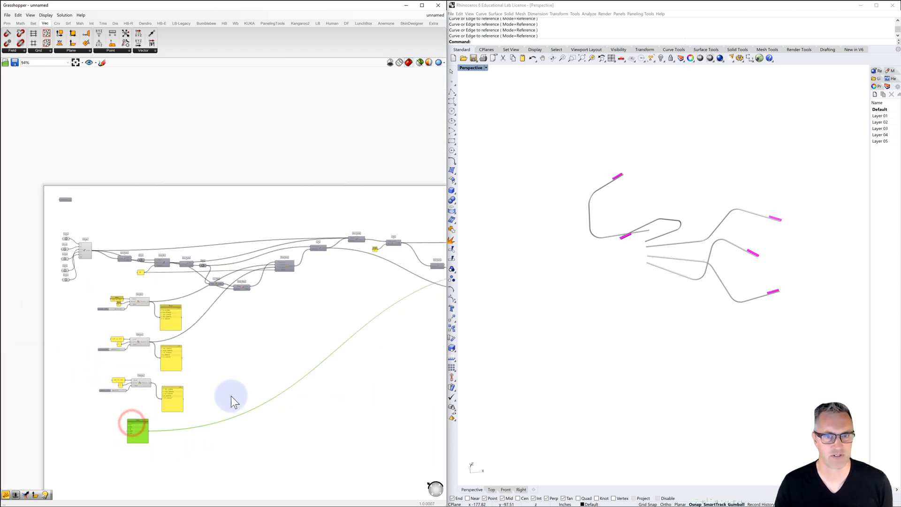
{"action": "right_click_drag", "start_coordinate": [232, 399], "coordinate": [186, 372]}
{"action": "scroll", "coordinate": [429, 264], "scroll_direction": "up", "scroll_amount": 5}
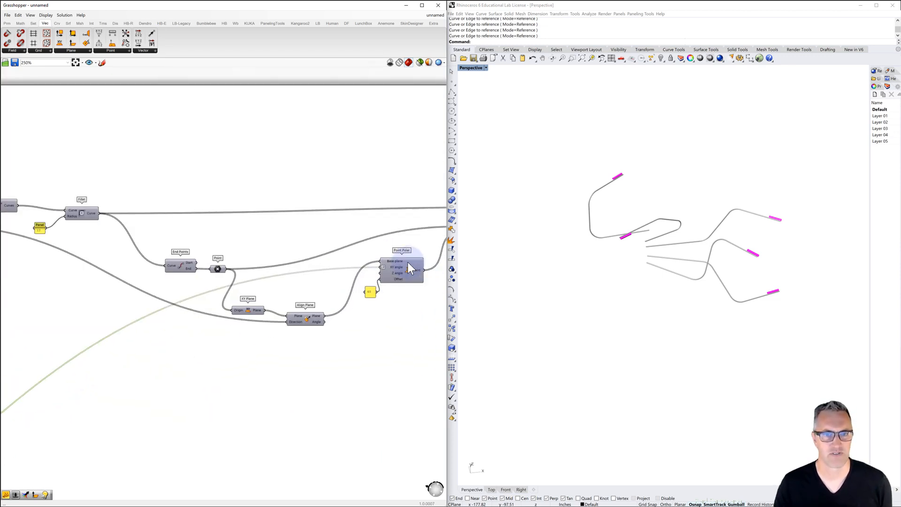
{"action": "scroll", "coordinate": [399, 266], "scroll_direction": "down", "scroll_amount": 5}
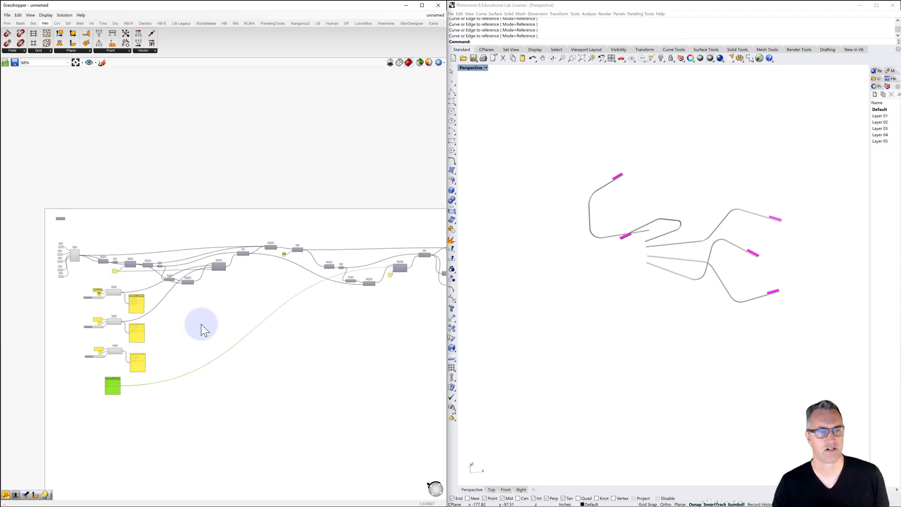
{"action": "right_click_drag", "start_coordinate": [201, 323], "coordinate": [211, 313]}
{"action": "scroll", "coordinate": [125, 386], "scroll_direction": "up", "scroll_amount": 2}
{"action": "scroll", "coordinate": [151, 364], "scroll_direction": "up", "scroll_amount": 2}
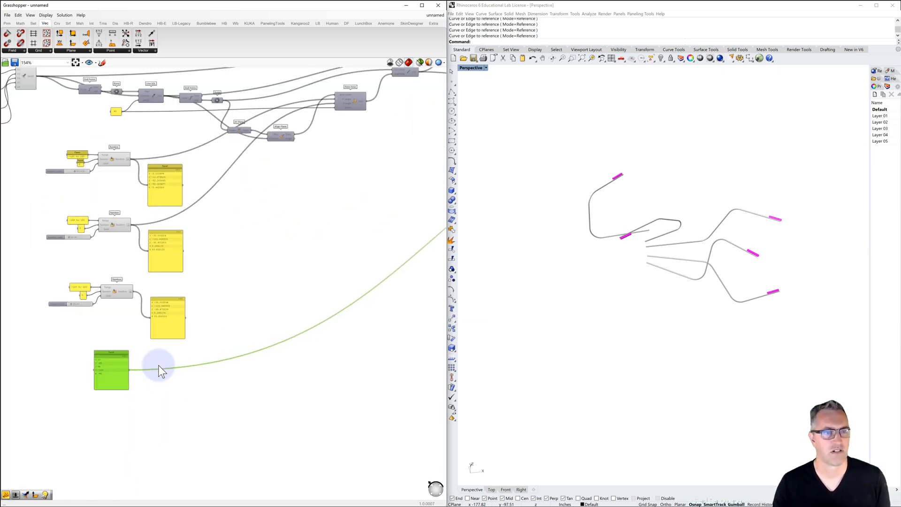
{"action": "double_click", "coordinate": [204, 363]}
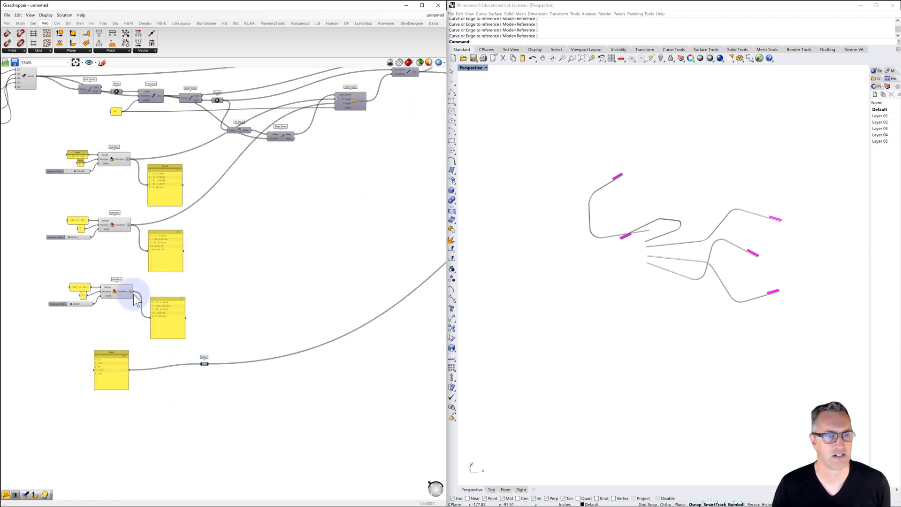
{"action": "left_click_drag", "start_coordinate": [134, 292], "coordinate": [203, 364]}
{"action": "left_click", "coordinate": [204, 364]}
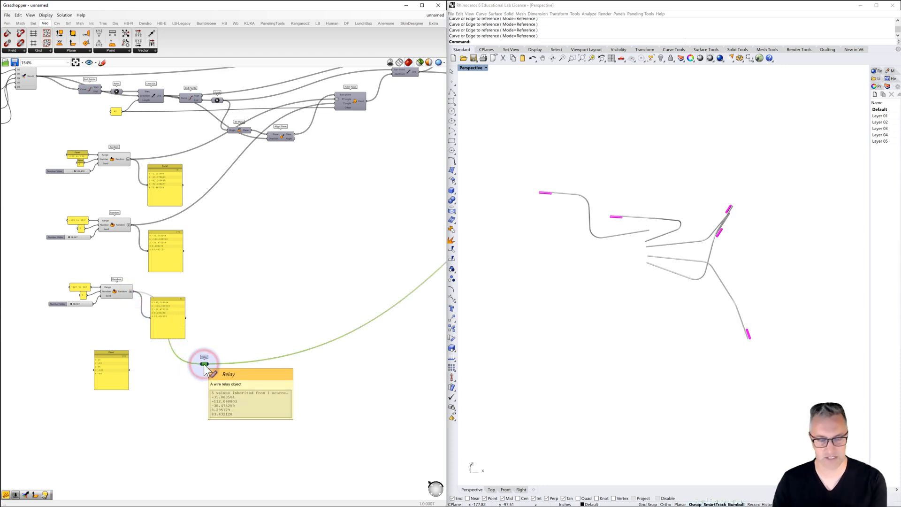
{"action": "key", "text": "Delete"}
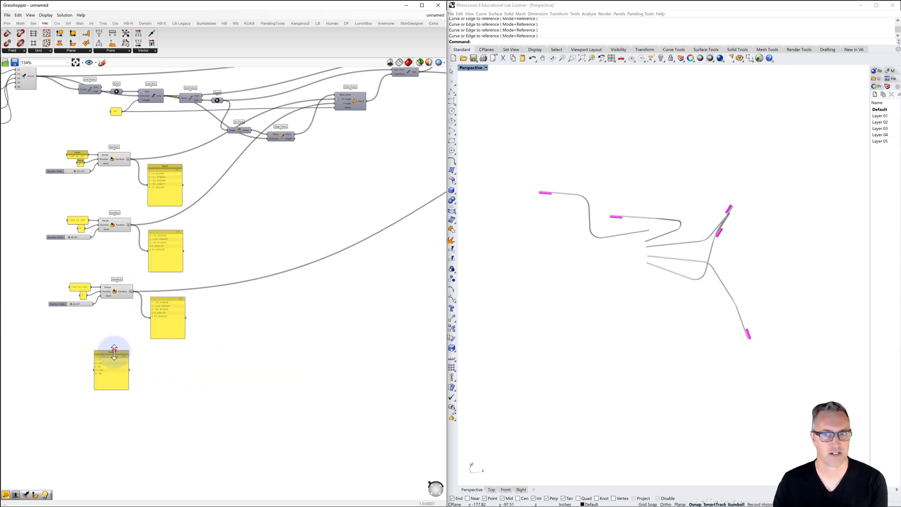
Delete the disconnected manual angle panel and raise the third Random group's seed slider to about 135
{"action": "left_click_drag", "start_coordinate": [114, 351], "coordinate": [114, 363]}
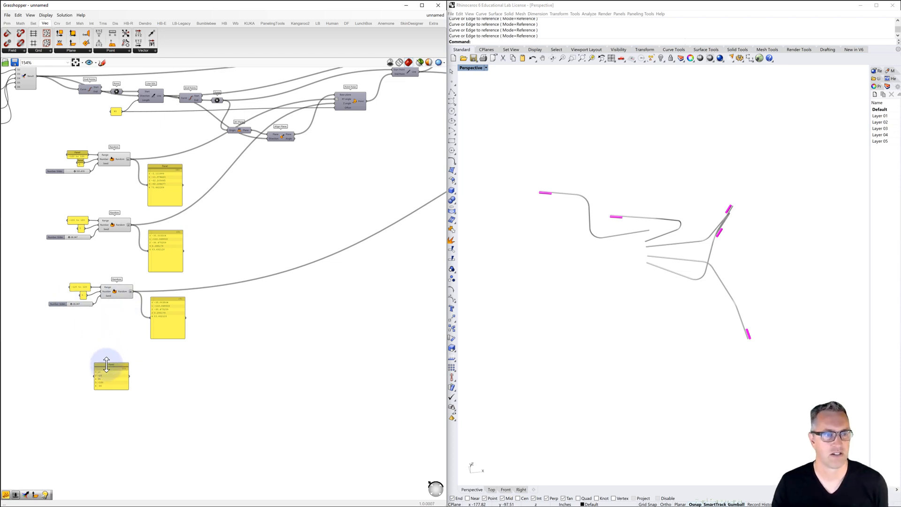
{"action": "left_click", "coordinate": [104, 367]}
{"action": "key", "text": "Delete"}
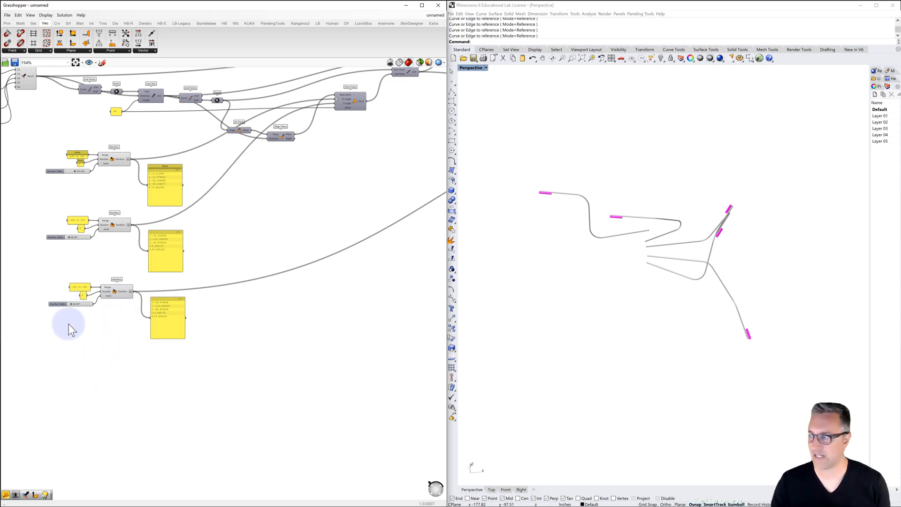
{"action": "mouse_move", "coordinate": [71, 307]}
{"action": "left_mouse_down"}
{"action": "mouse_move", "coordinate": [89, 307]}
{"action": "mouse_move", "coordinate": [81, 308]}
{"action": "left_mouse_up"}
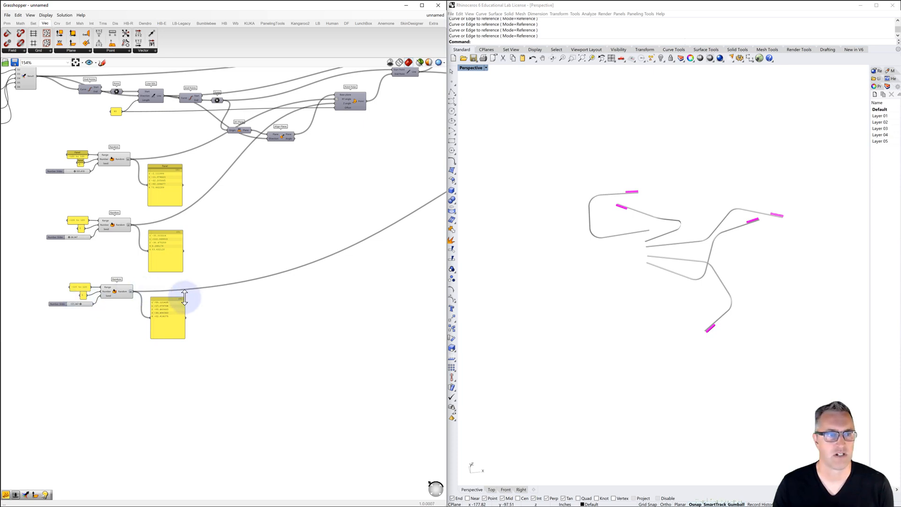
Duplicate the third Random group beneath it, wire the copy to the second Point Polar's Z angle, and check the branches in the Perspective viewport
{"action": "left_click_drag", "start_coordinate": [214, 350], "coordinate": [38, 278]}
{"action": "key", "text": "ctrl+c"}
{"action": "key", "text": "ctrl+v"}
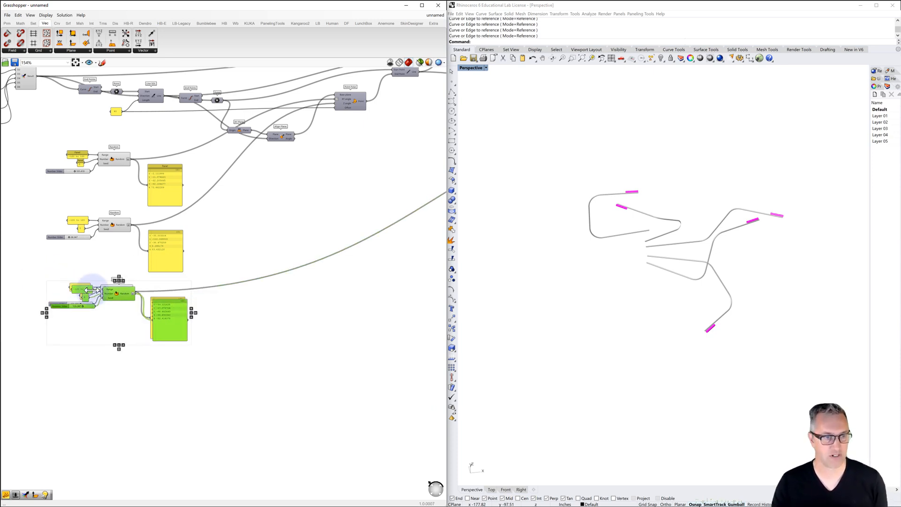
{"action": "left_click_drag", "start_coordinate": [117, 298], "coordinate": [139, 360]}
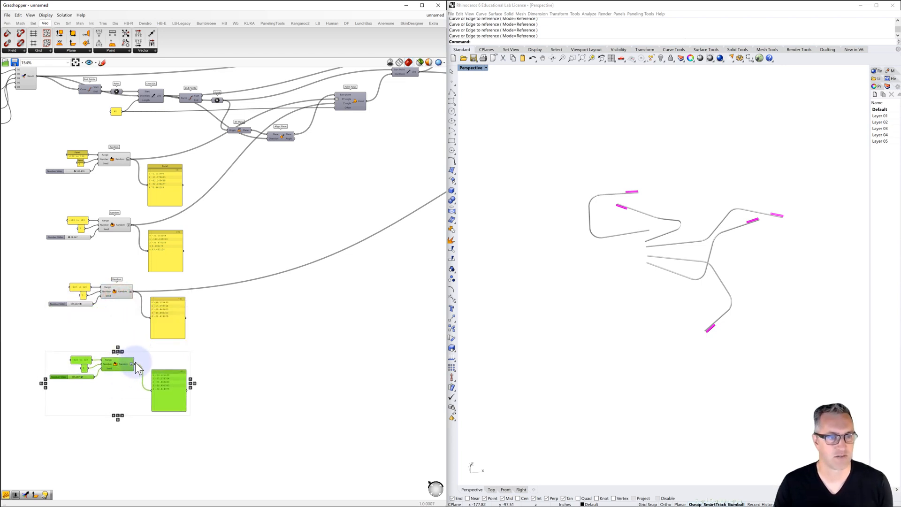
{"action": "left_click_drag", "start_coordinate": [247, 338], "coordinate": [412, 107]}
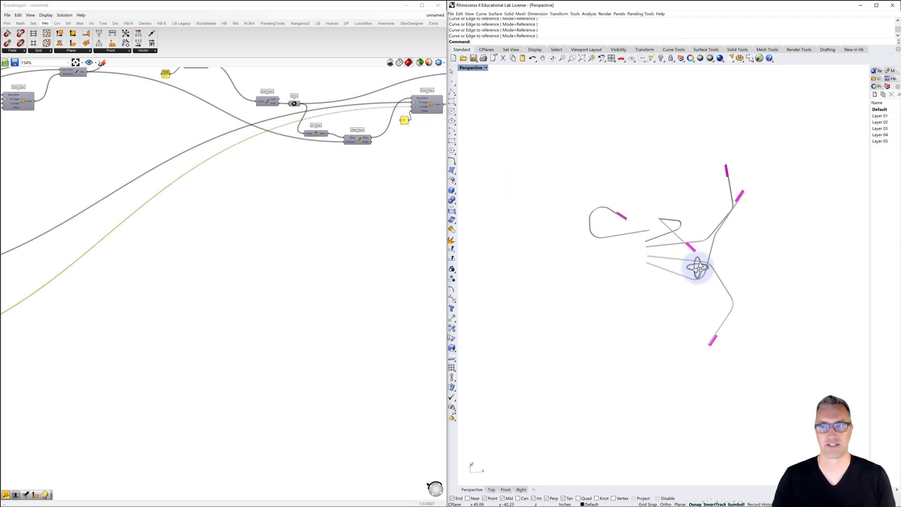
{"action": "right_click_drag", "start_coordinate": [696, 266], "coordinate": [559, 282]}
{"action": "scroll", "coordinate": [643, 241], "scroll_direction": "up", "scroll_amount": 5}
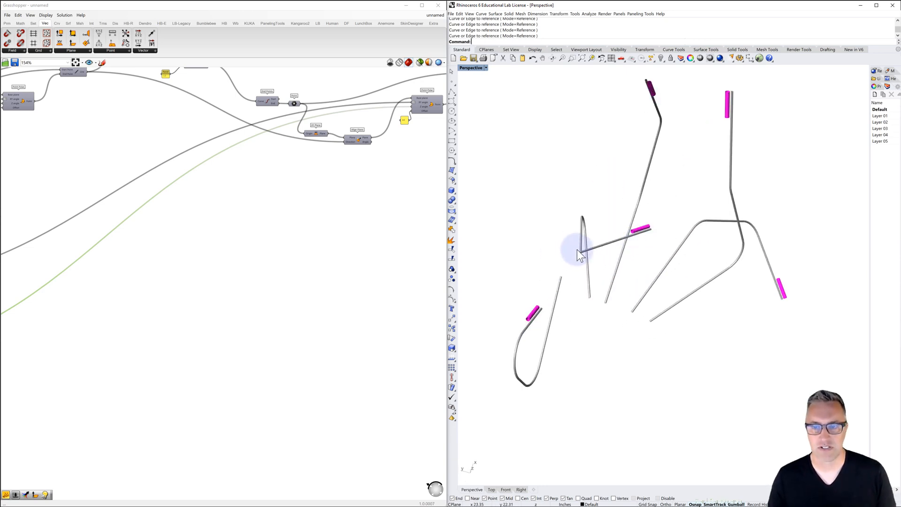
{"action": "right_click_drag", "start_coordinate": [577, 250], "coordinate": [575, 255]}
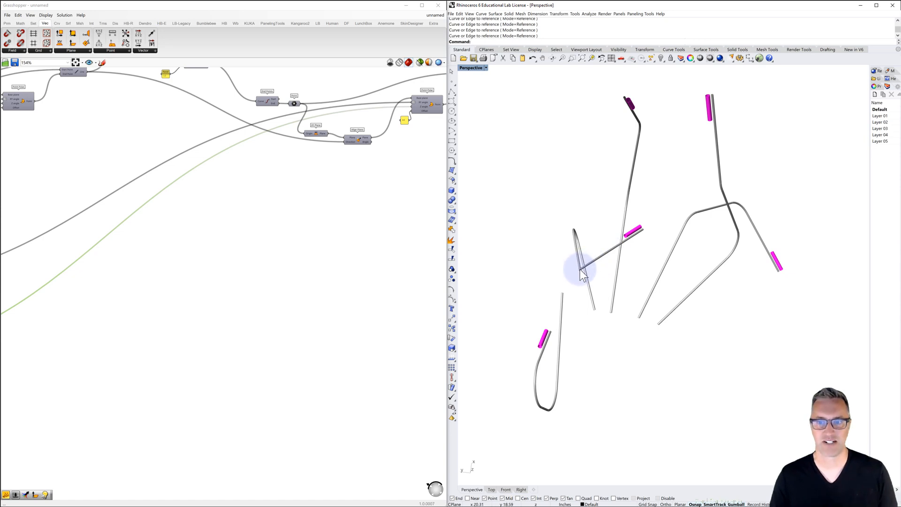
Tune the fourth Random group's seed slider to about 181, comparing the branch arrangements from several angles in the Perspective viewport
{"action": "scroll", "coordinate": [581, 269], "scroll_direction": "down", "scroll_amount": 4}
{"action": "scroll", "coordinate": [410, 269], "scroll_direction": "down", "scroll_amount": 5}
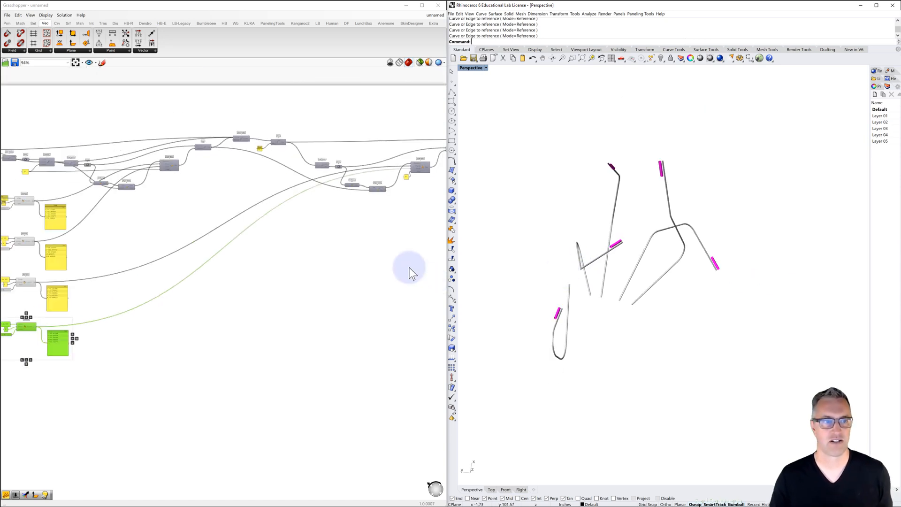
{"action": "scroll", "coordinate": [109, 323], "scroll_direction": "up", "scroll_amount": 5}
{"action": "scroll", "coordinate": [112, 321], "scroll_direction": "up", "scroll_amount": 3}
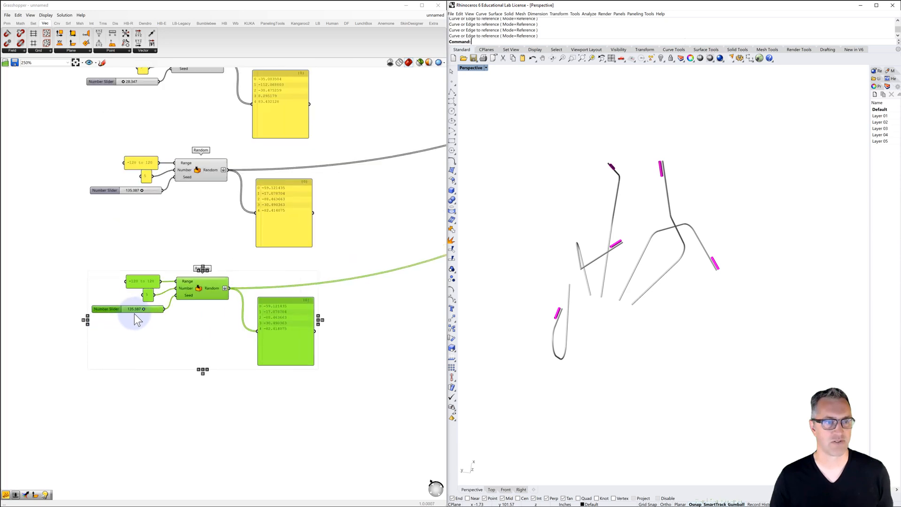
{"action": "left_click", "coordinate": [144, 309]}
{"action": "left_click_drag", "start_coordinate": [145, 310], "coordinate": [145, 310]}
{"action": "right_click_drag", "start_coordinate": [549, 310], "coordinate": [857, 294]}
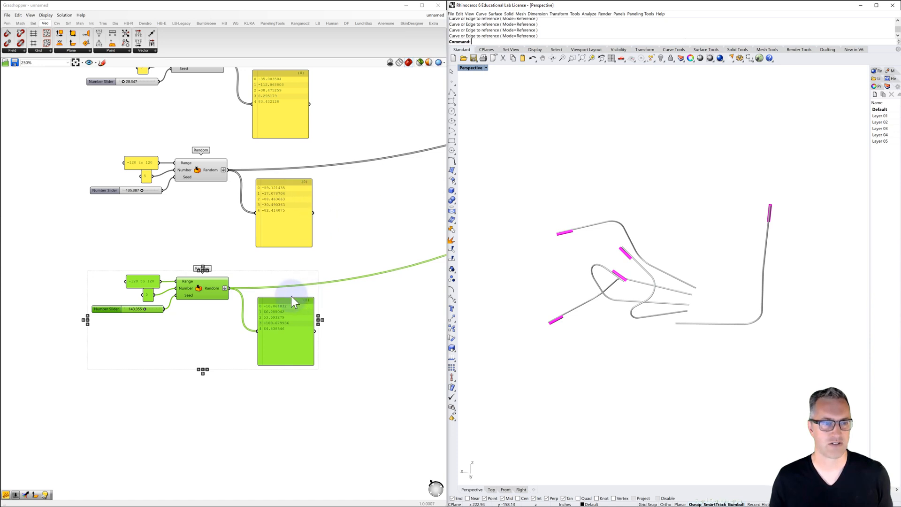
{"action": "left_click_drag", "start_coordinate": [145, 312], "coordinate": [148, 312]}
{"action": "right_click_drag", "start_coordinate": [543, 316], "coordinate": [475, 318]}
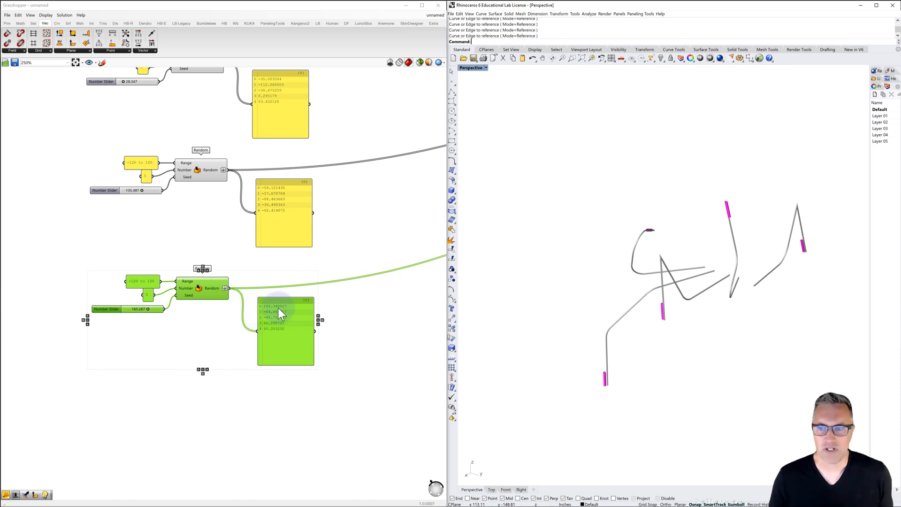
{"action": "right_click_drag", "start_coordinate": [567, 327], "coordinate": [539, 343]}
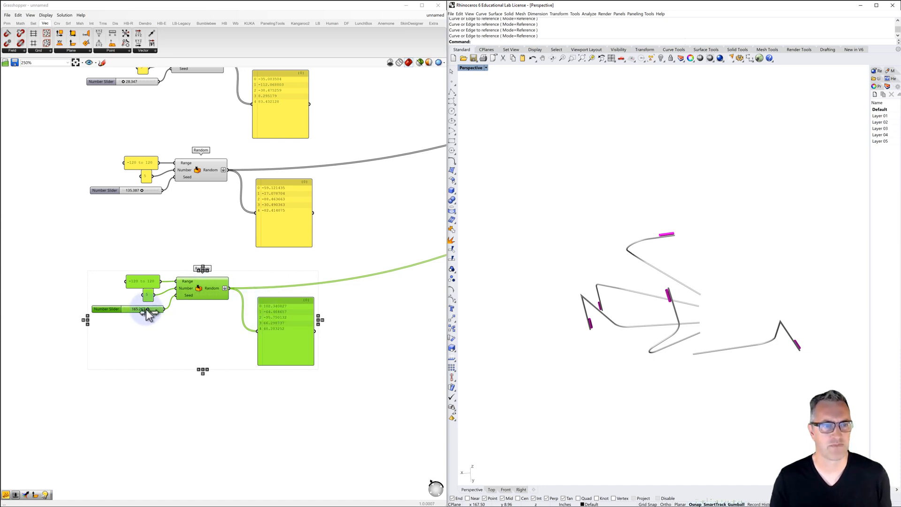
{"action": "left_click_drag", "start_coordinate": [147, 310], "coordinate": [150, 308]}
{"action": "right_click_drag", "start_coordinate": [563, 361], "coordinate": [553, 339]}
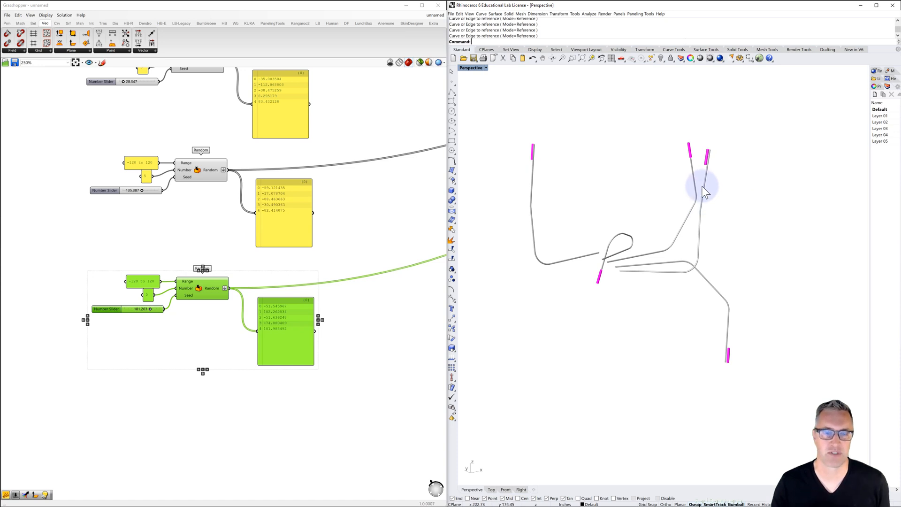
{"action": "left_click", "coordinate": [344, 300]}
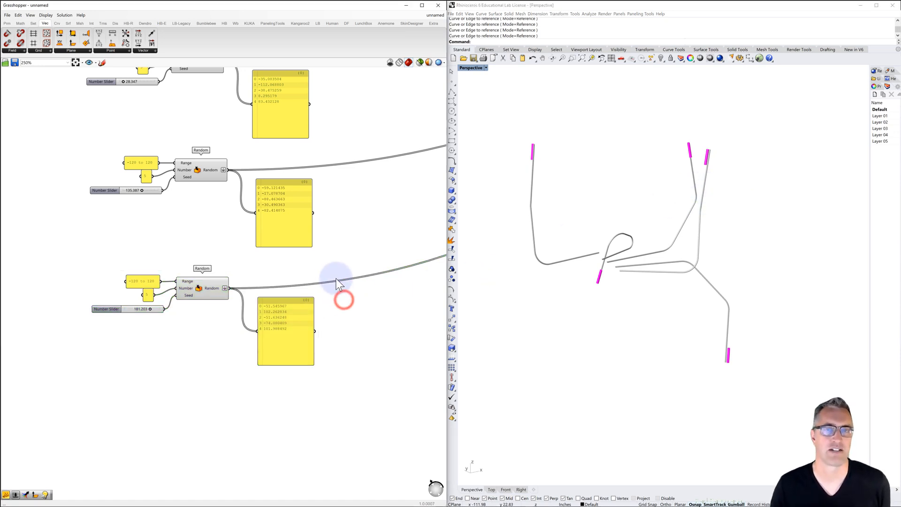
{"action": "scroll", "coordinate": [296, 272], "scroll_direction": "down", "scroll_amount": 6}
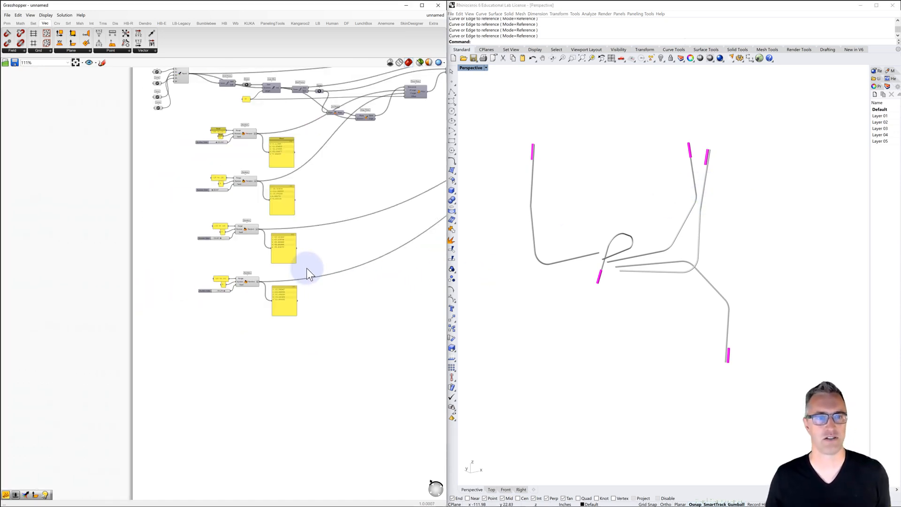
{"action": "scroll", "coordinate": [199, 311], "scroll_direction": "down", "scroll_amount": 1}
{"action": "right_click_drag", "start_coordinate": [217, 292], "coordinate": [177, 302]}
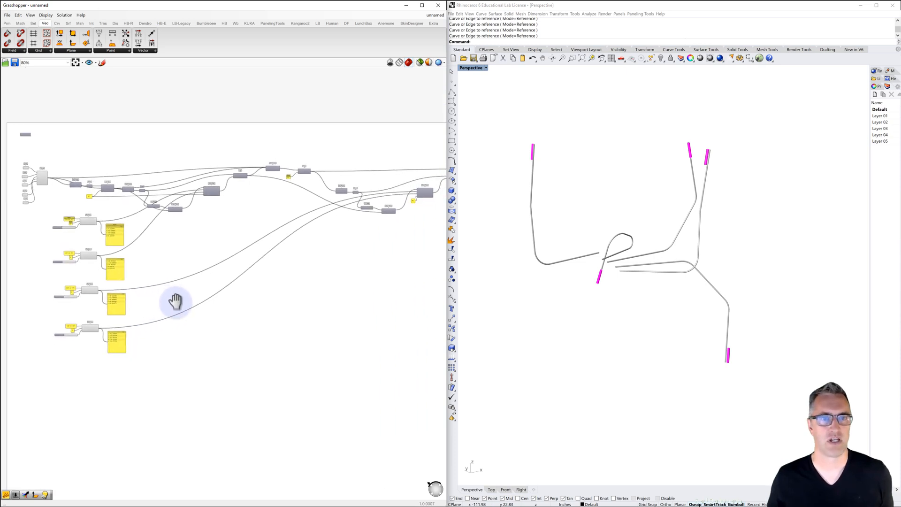
{"action": "mouse_move", "coordinate": [692, 253]}
{"action": "right_mouse_down"}
{"action": "mouse_move", "coordinate": [657, 272]}
{"action": "mouse_move", "coordinate": [691, 257]}
{"action": "right_mouse_up"}
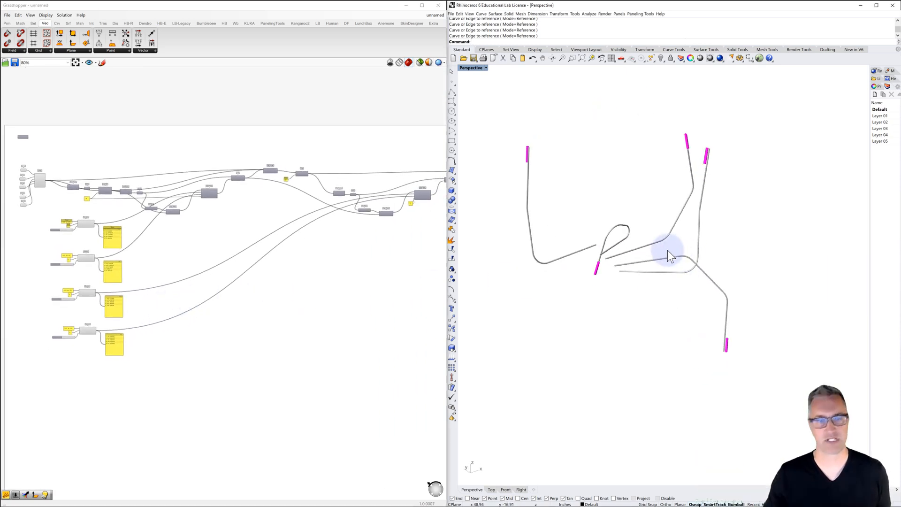
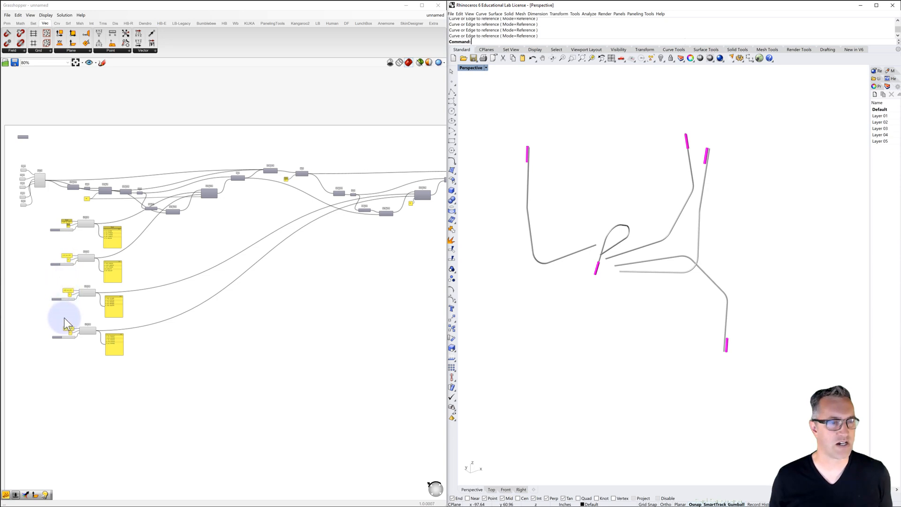
Lower the first Random group's seed slider to about 75 and check the branches in the Perspective viewport
{"action": "scroll", "coordinate": [64, 281], "scroll_direction": "up", "scroll_amount": 6}
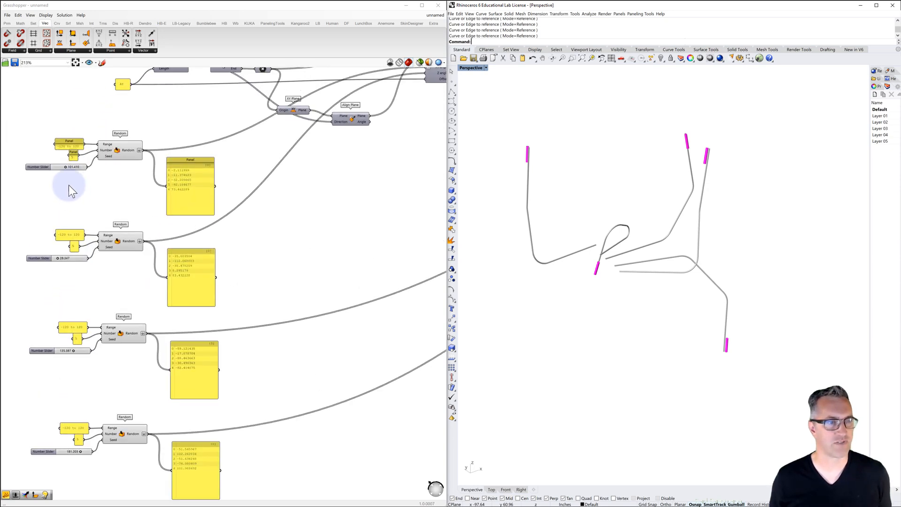
{"action": "left_click_drag", "start_coordinate": [66, 168], "coordinate": [62, 168]}
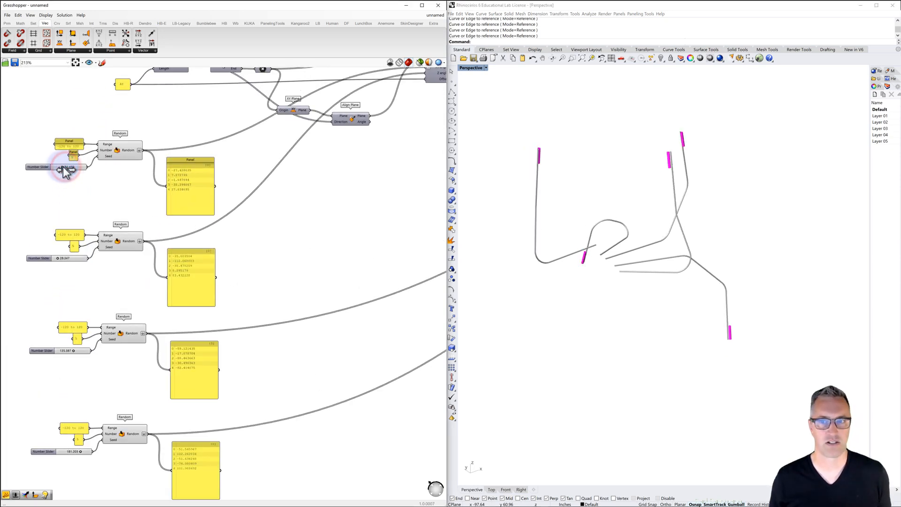
{"action": "right_click_drag", "start_coordinate": [663, 316], "coordinate": [620, 274]}
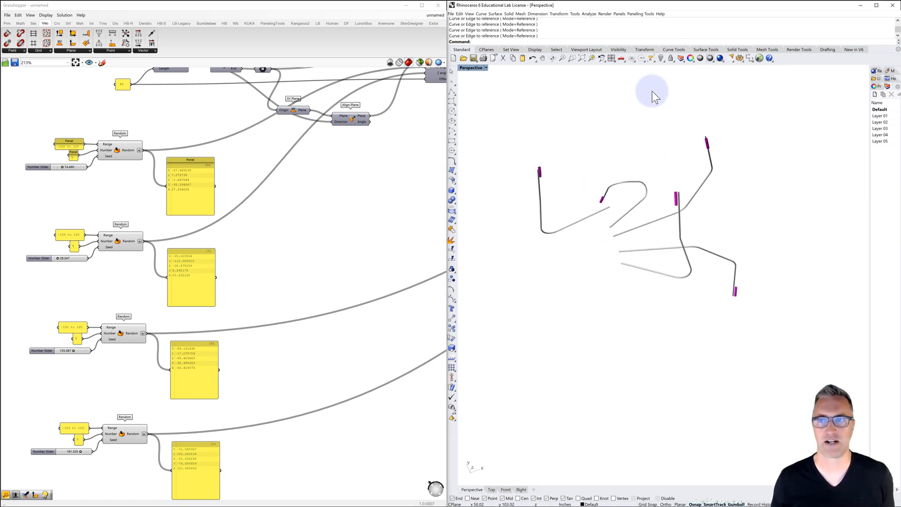
Show any hidden Rhino objects and select the five base lines at the branch starts
{"action": "right_click", "coordinate": [661, 57]}
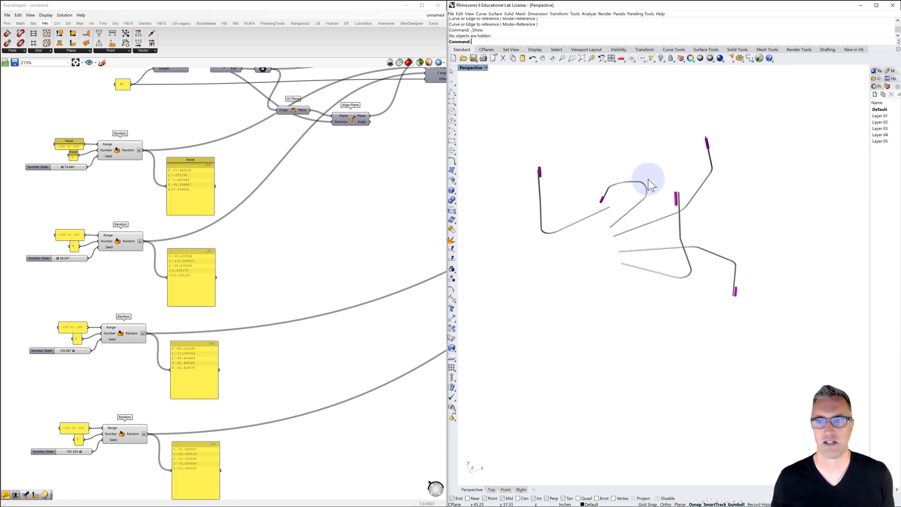
{"action": "left_click_drag", "start_coordinate": [585, 196], "coordinate": [664, 301]}
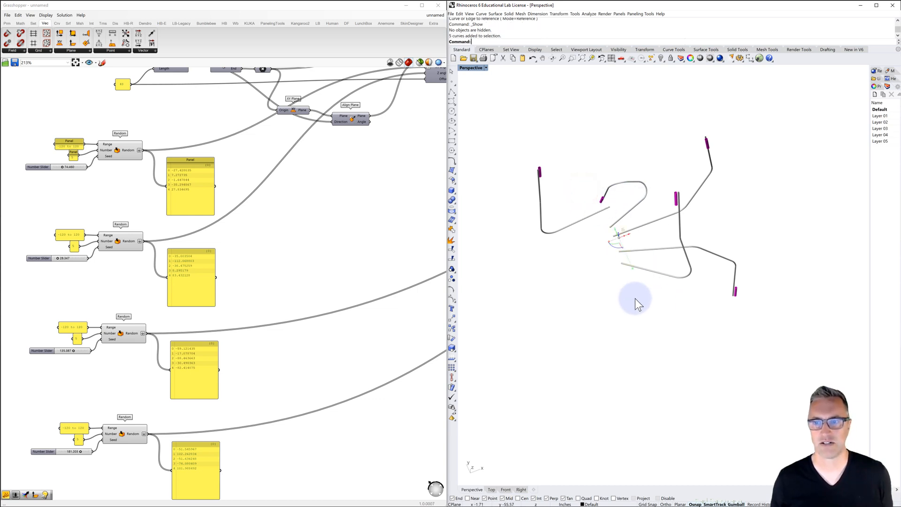
{"action": "scroll", "coordinate": [620, 271], "scroll_direction": "up", "scroll_amount": 2}
{"action": "scroll", "coordinate": [330, 261], "scroll_direction": "down", "scroll_amount": 5}
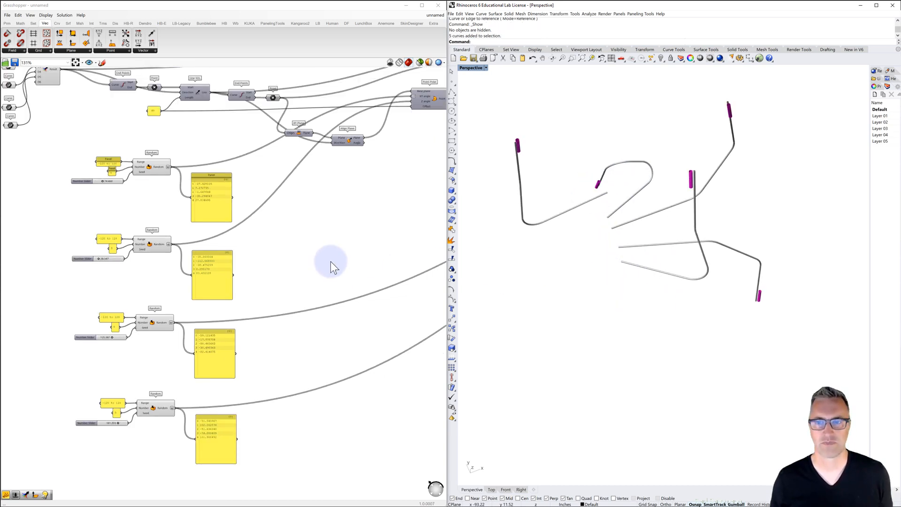
Hide the preview of the branch pipes' Custom Preview component to expose the base lines
{"action": "right_click_drag", "start_coordinate": [331, 261], "coordinate": [136, 258]}
{"action": "right_click_drag", "start_coordinate": [270, 243], "coordinate": [126, 263]}
{"action": "scroll", "coordinate": [345, 185], "scroll_direction": "up", "scroll_amount": 4}
{"action": "left_click", "coordinate": [348, 179]}
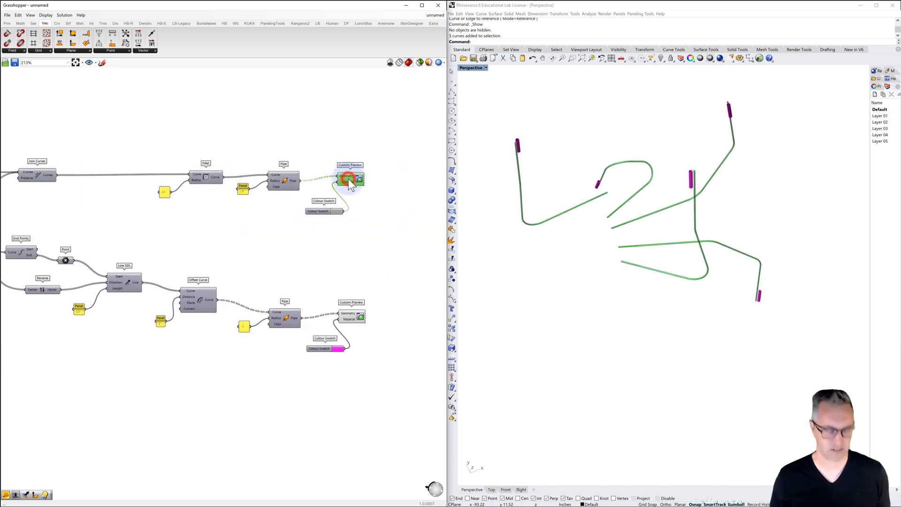
{"action": "left_click", "coordinate": [407, 199]}
Move and rotate the lowest base line, and rotate the second-lowest one, with the gumball in the Perspective viewport
{"action": "right_click_drag", "start_coordinate": [591, 202], "coordinate": [631, 209]}
{"action": "right_click_drag", "start_coordinate": [636, 256], "coordinate": [648, 287]}
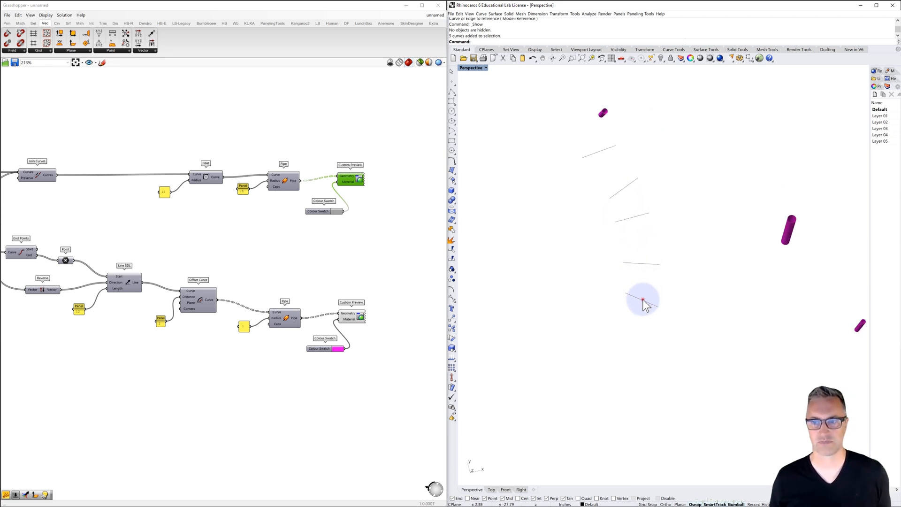
{"action": "left_click", "coordinate": [640, 300]}
{"action": "left_click_drag", "start_coordinate": [637, 309], "coordinate": [648, 281]}
{"action": "left_click", "coordinate": [665, 284]}
{"action": "left_click", "coordinate": [640, 264]}
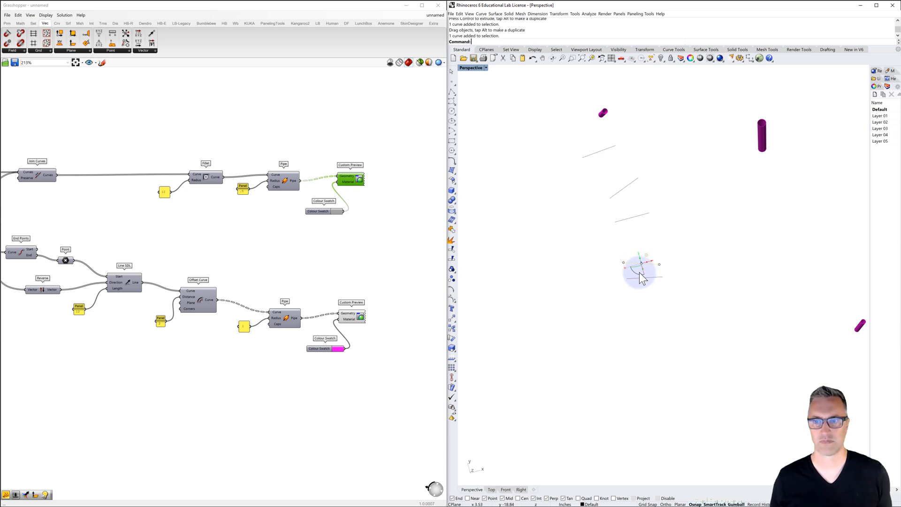
{"action": "left_click_drag", "start_coordinate": [644, 278], "coordinate": [656, 258]}
{"action": "left_click", "coordinate": [659, 239]}
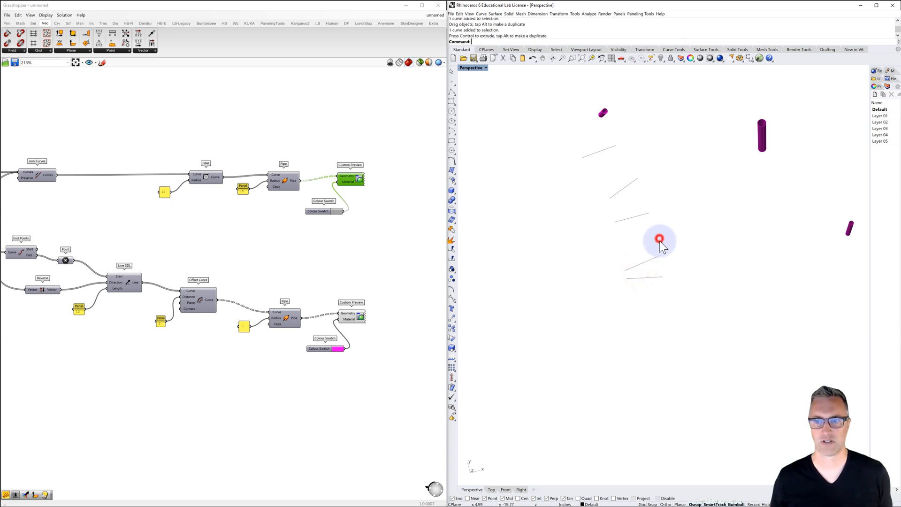
Undo the middle base line's gumball rotation and move the line down beside the two lower ones
{"action": "left_click", "coordinate": [625, 221]}
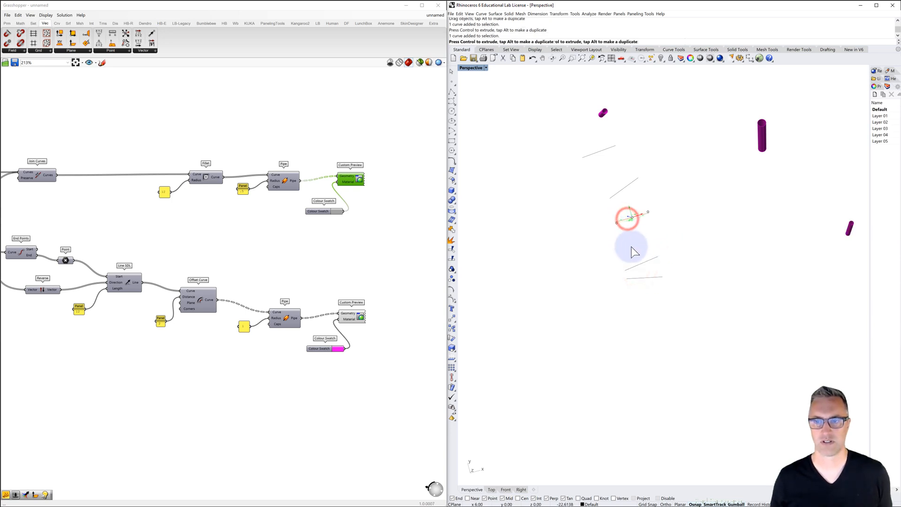
{"action": "key", "text": "ctrl+z"}
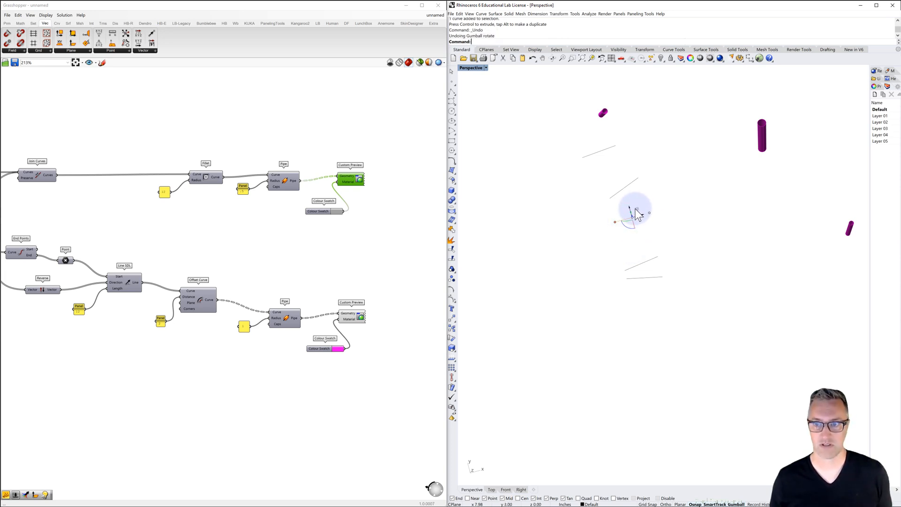
{"action": "left_click_drag", "start_coordinate": [637, 210], "coordinate": [639, 244]}
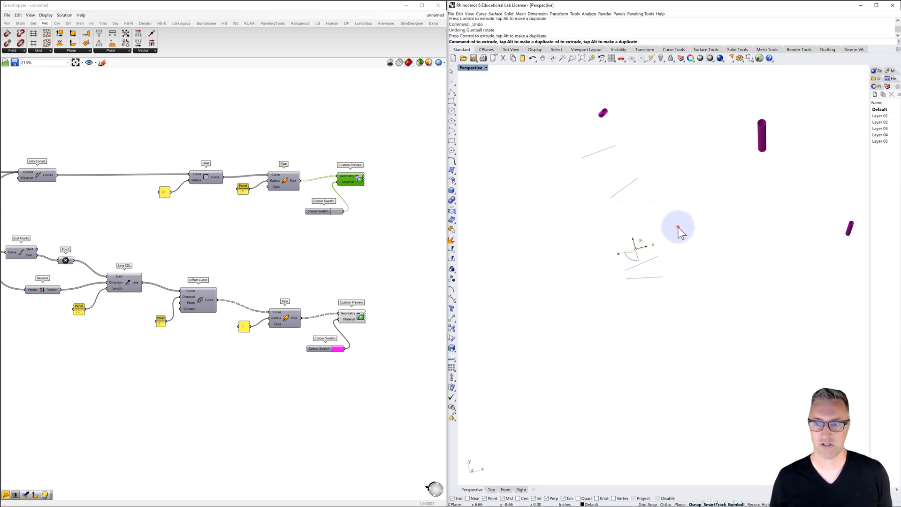
{"action": "left_click", "coordinate": [678, 226]}
Move the base line second from the top down toward the others and rotate it to a steeper direction
{"action": "left_click", "coordinate": [620, 194]}
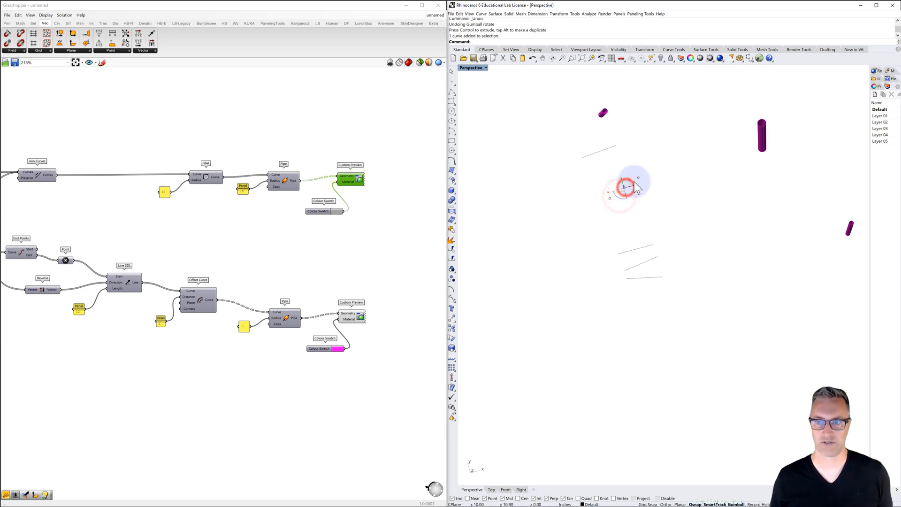
{"action": "left_click_drag", "start_coordinate": [633, 185], "coordinate": [633, 234]}
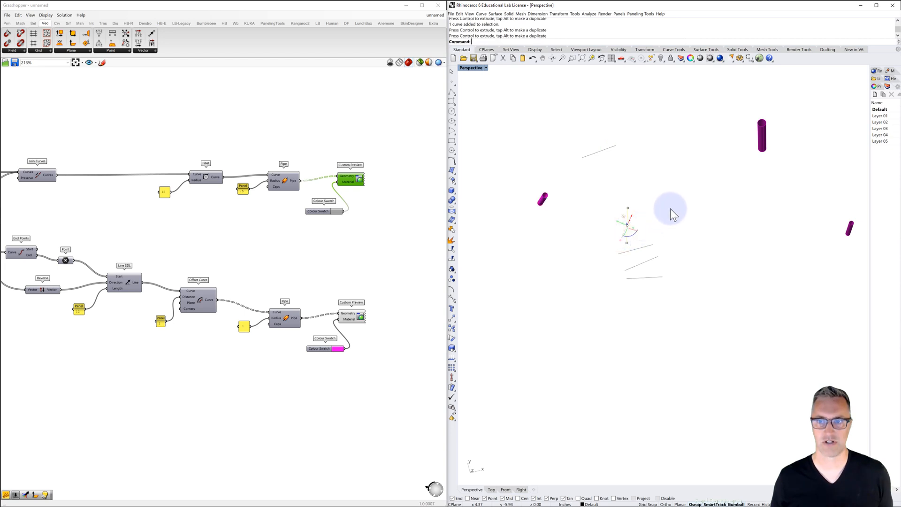
{"action": "left_click", "coordinate": [670, 207]}
Select the topmost base line and rotate it with the gumball in the Perspective viewport
{"action": "left_click", "coordinate": [594, 154]}
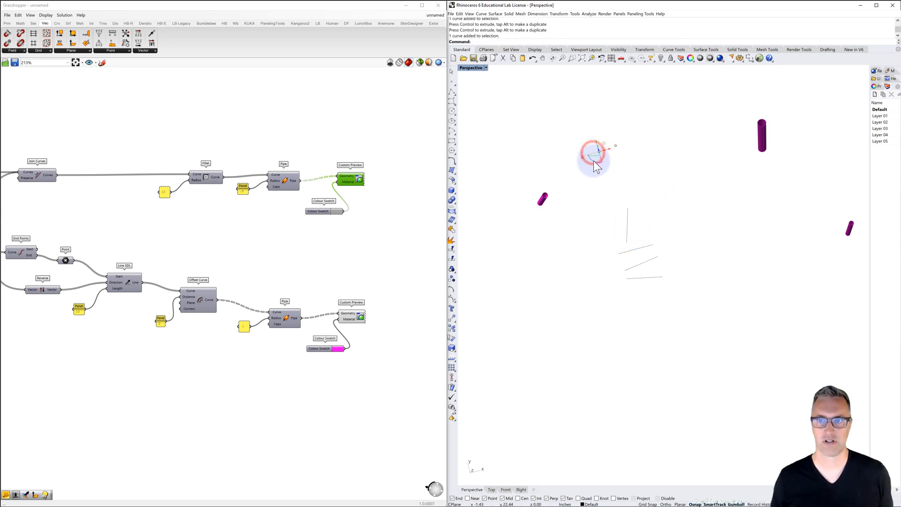
{"action": "left_click", "coordinate": [595, 155]}
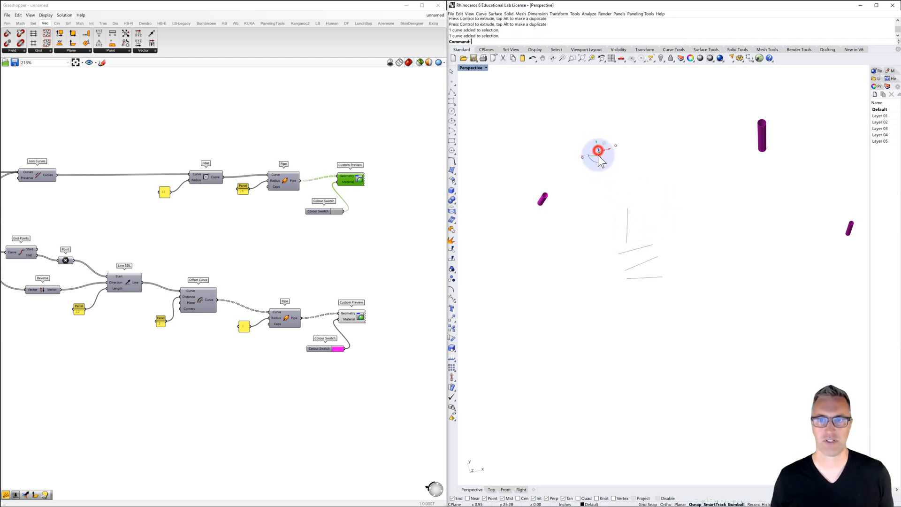
{"action": "left_click", "coordinate": [594, 155]}
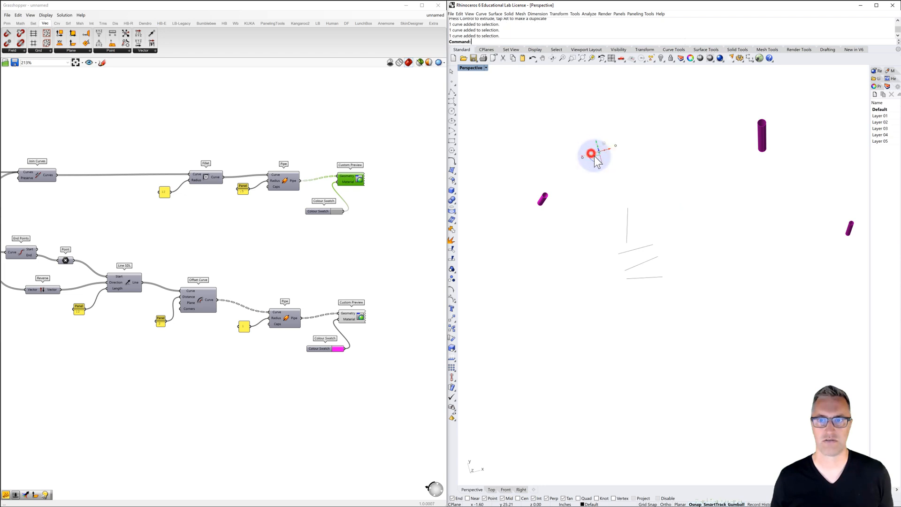
{"action": "left_click_drag", "start_coordinate": [591, 160], "coordinate": [601, 161]}
{"action": "left_click", "coordinate": [652, 159]}
{"action": "right_click_drag", "start_coordinate": [607, 197], "coordinate": [601, 185]}
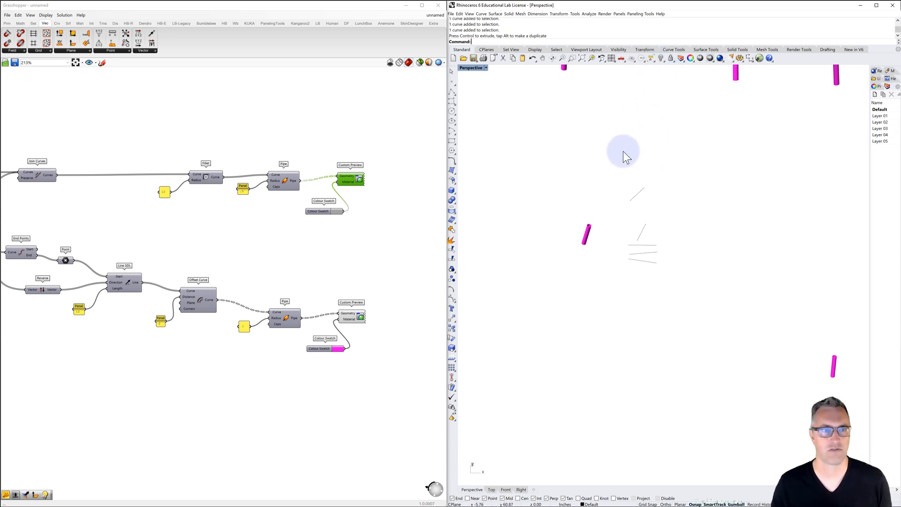
Turn the branch pipes' Custom Preview back on and inspect the rearranged branches from another angle
{"action": "right_click", "coordinate": [347, 177]}
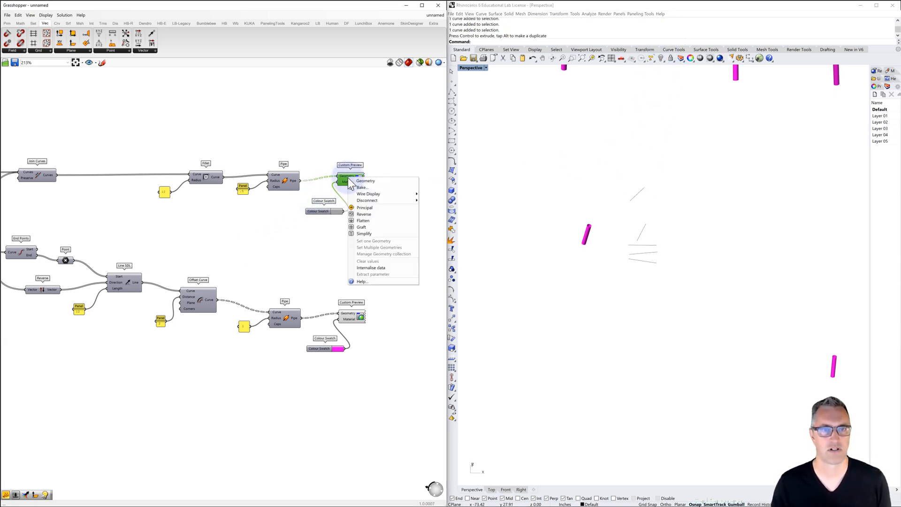
{"action": "left_click", "coordinate": [376, 150]}
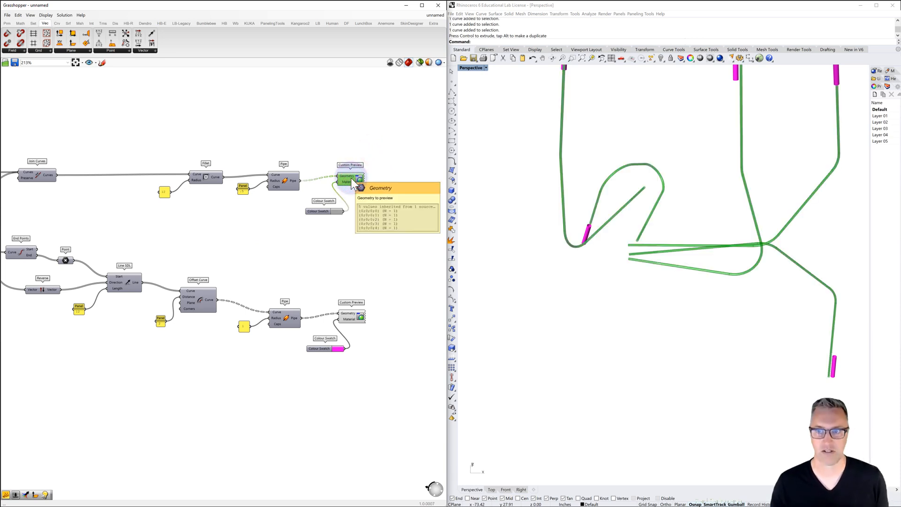
{"action": "left_click", "coordinate": [598, 264]}
{"action": "left_click", "coordinate": [368, 243]}
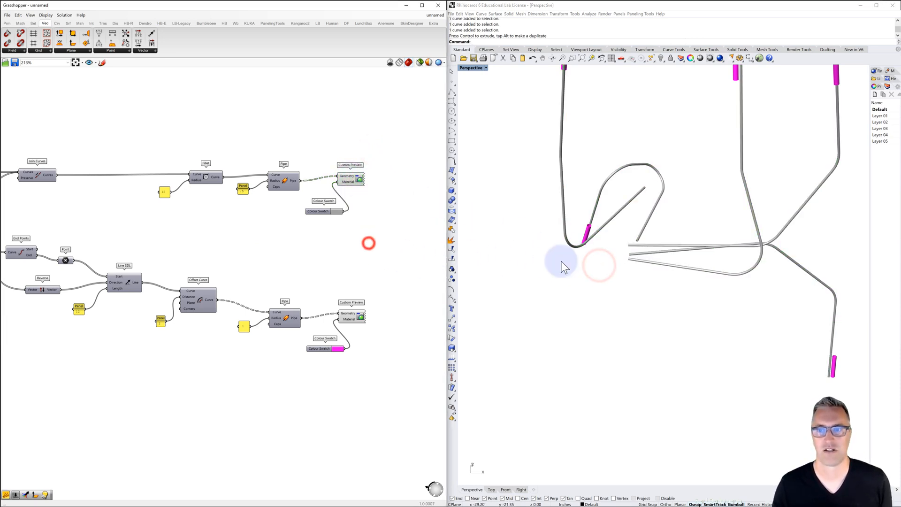
{"action": "right_click_drag", "start_coordinate": [563, 267], "coordinate": [582, 235]}
Lower the first Random group's seed slider to about 30
{"action": "scroll", "coordinate": [342, 263], "scroll_direction": "down", "scroll_amount": 1}
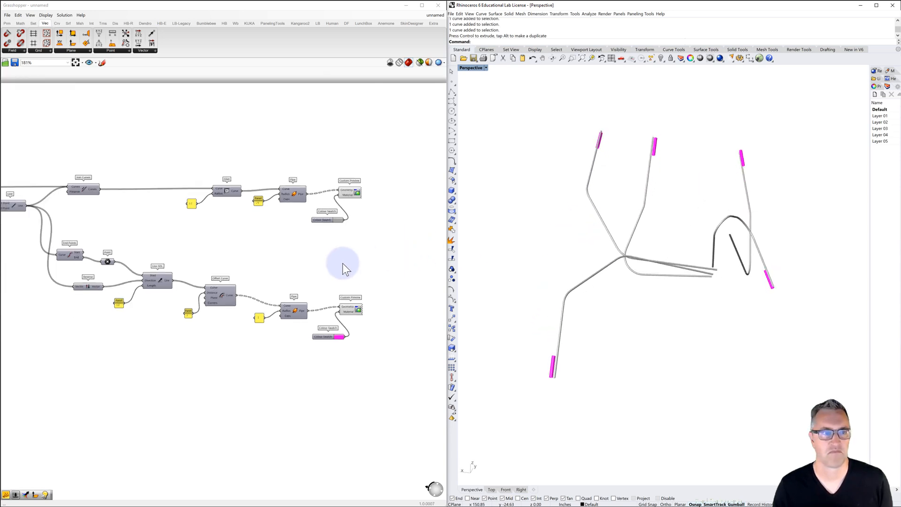
{"action": "scroll", "coordinate": [342, 264], "scroll_direction": "down", "scroll_amount": 4}
{"action": "scroll", "coordinate": [211, 292], "scroll_direction": "down", "scroll_amount": 3}
{"action": "right_click_drag", "start_coordinate": [180, 300], "coordinate": [238, 279]}
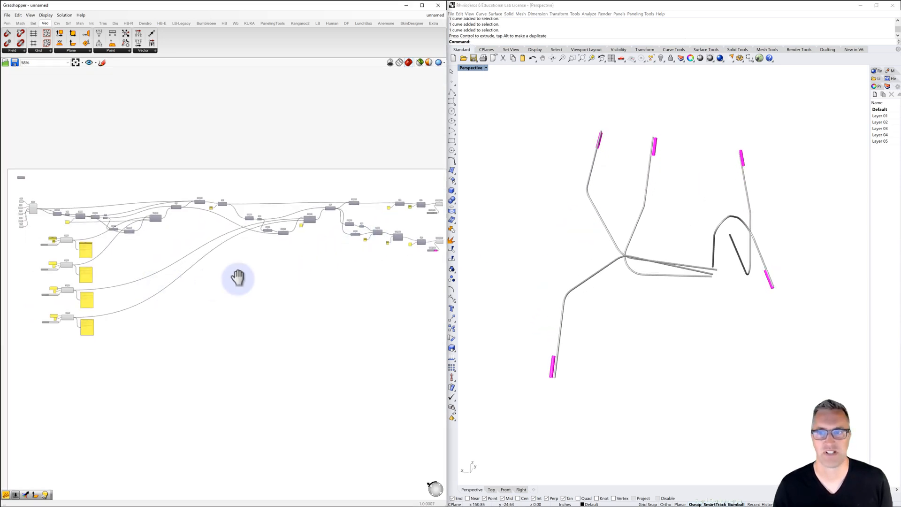
{"action": "scroll", "coordinate": [213, 231], "scroll_direction": "up", "scroll_amount": 8}
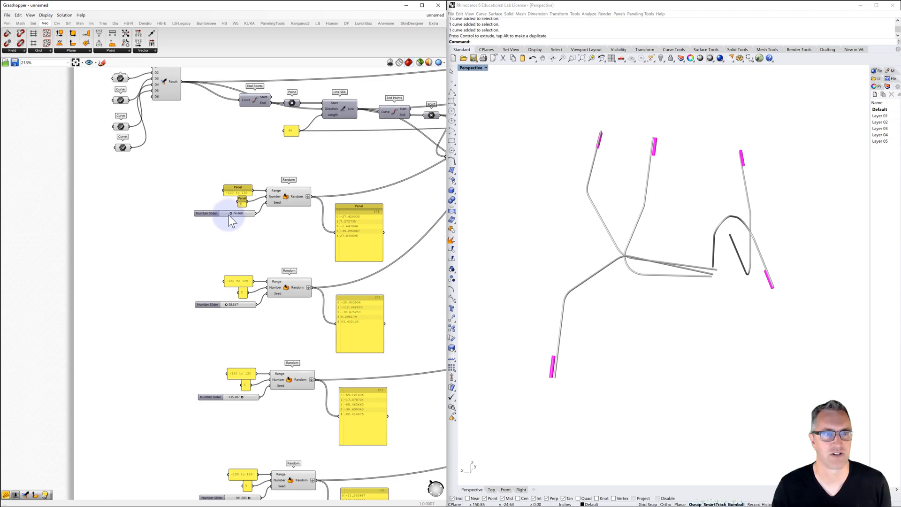
{"action": "left_click_drag", "start_coordinate": [232, 214], "coordinate": [226, 214]}
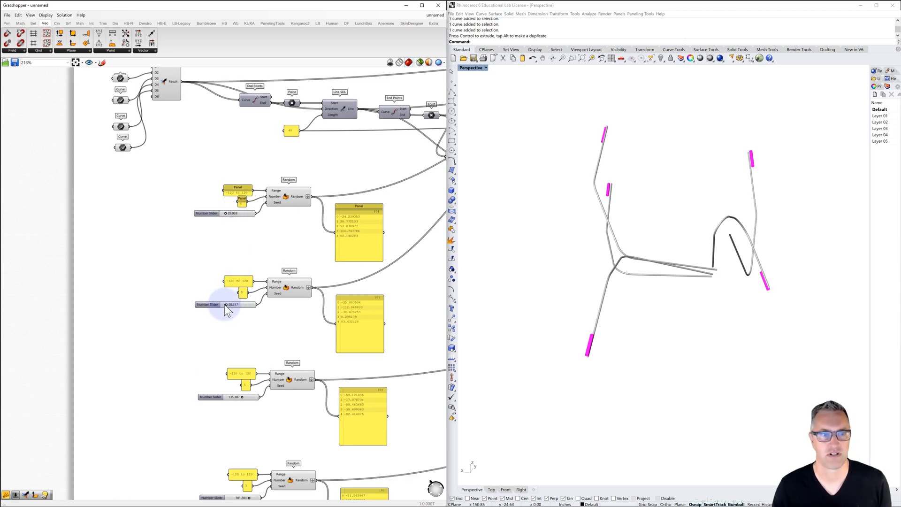
Raise the second Random group's seed slider to about 73 and lower the third group's seed slider
{"action": "left_click_drag", "start_coordinate": [226, 305], "coordinate": [230, 305]}
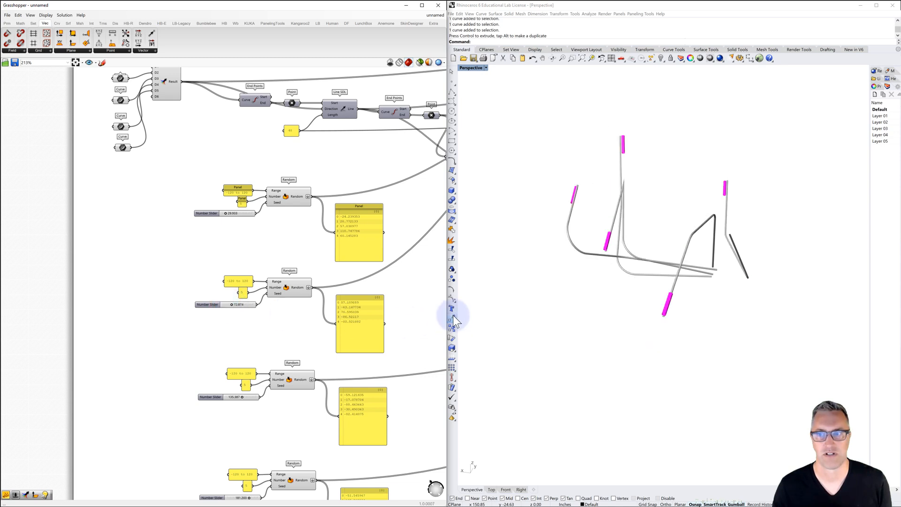
{"action": "right_click_drag", "start_coordinate": [717, 336], "coordinate": [699, 299]}
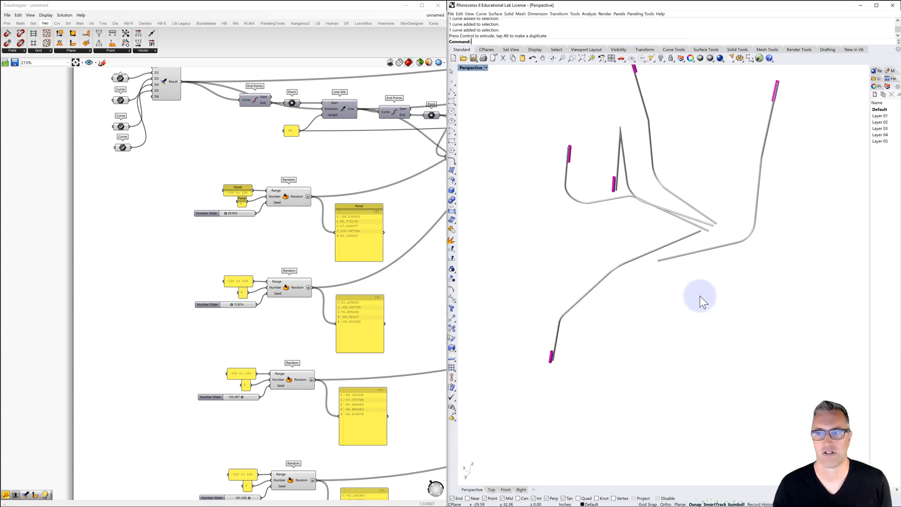
{"action": "left_click_drag", "start_coordinate": [242, 400], "coordinate": [237, 401]}
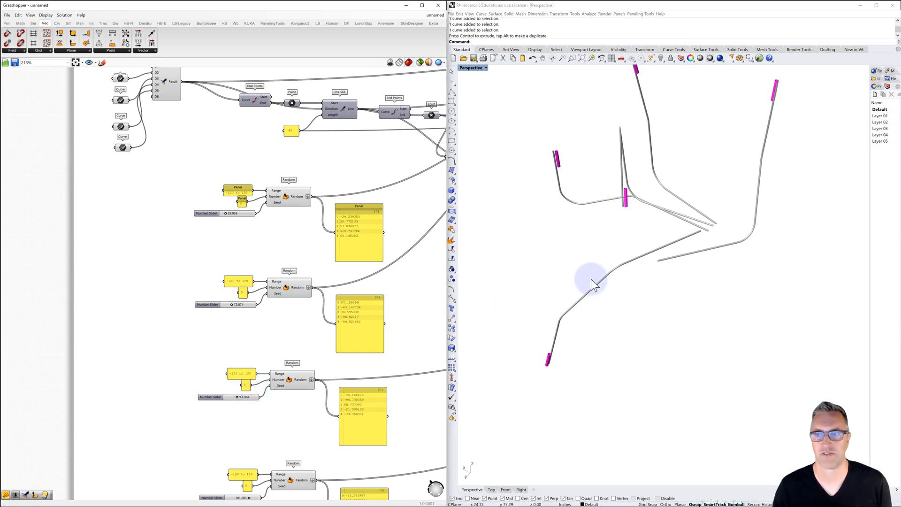
Rotate the base line of the lowest-hanging branch with the gumball in the Perspective viewport, adjusting its direction twice
{"action": "left_click", "coordinate": [696, 235]}
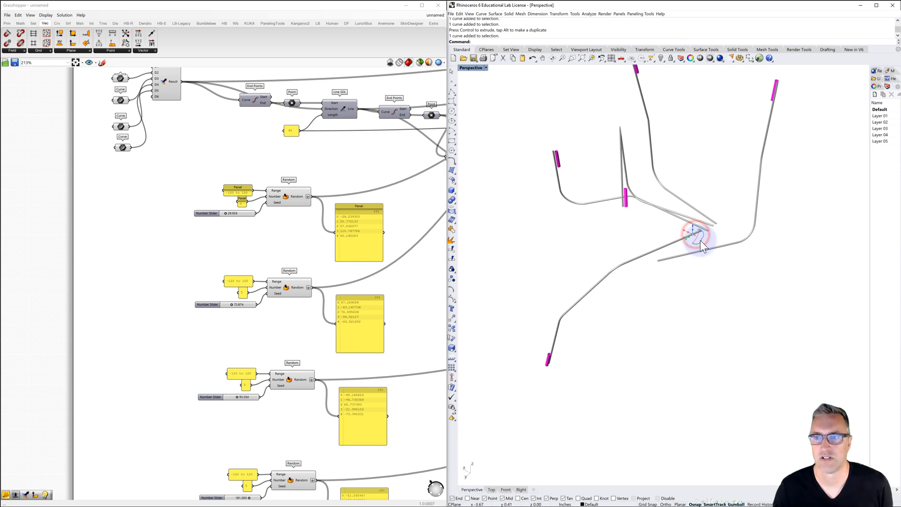
{"action": "scroll", "coordinate": [713, 241], "scroll_direction": "up", "scroll_amount": 5}
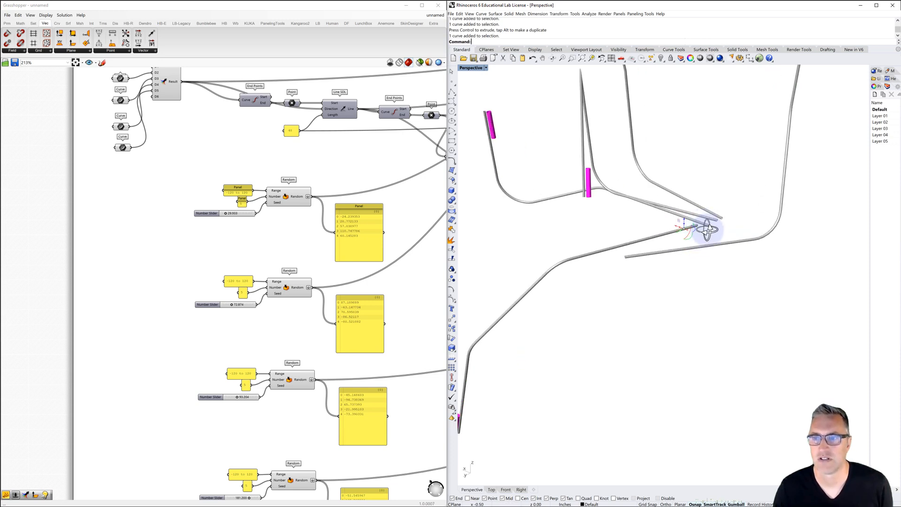
{"action": "right_click_drag", "start_coordinate": [711, 235], "coordinate": [699, 246]}
{"action": "left_click_drag", "start_coordinate": [698, 246], "coordinate": [690, 255]}
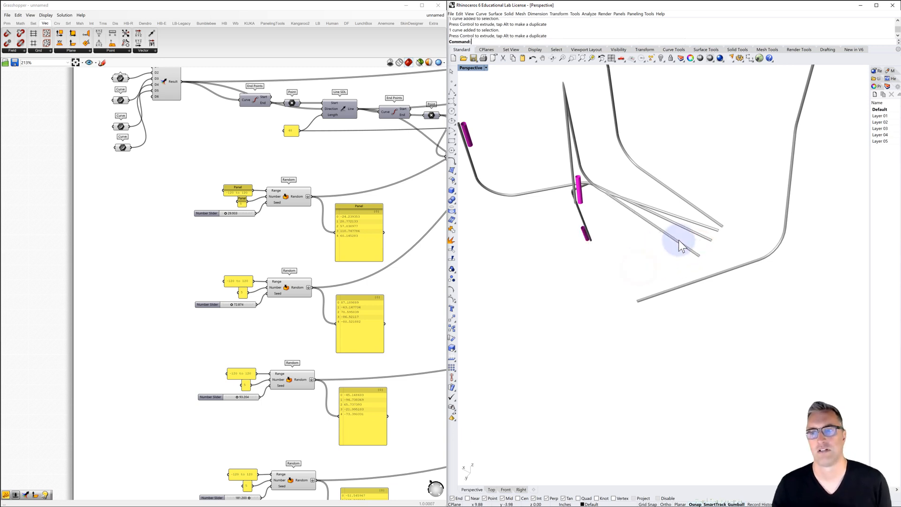
{"action": "left_click", "coordinate": [690, 254]}
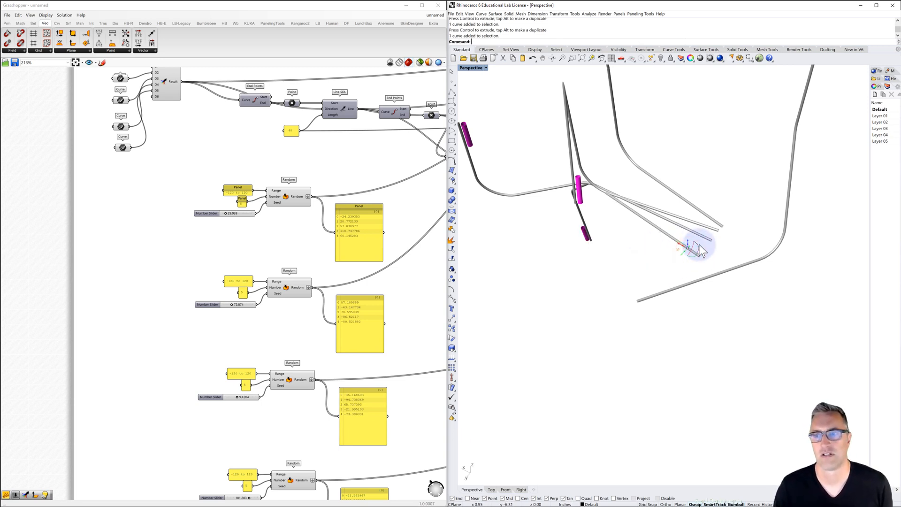
{"action": "right_click_drag", "start_coordinate": [706, 245], "coordinate": [712, 244]}
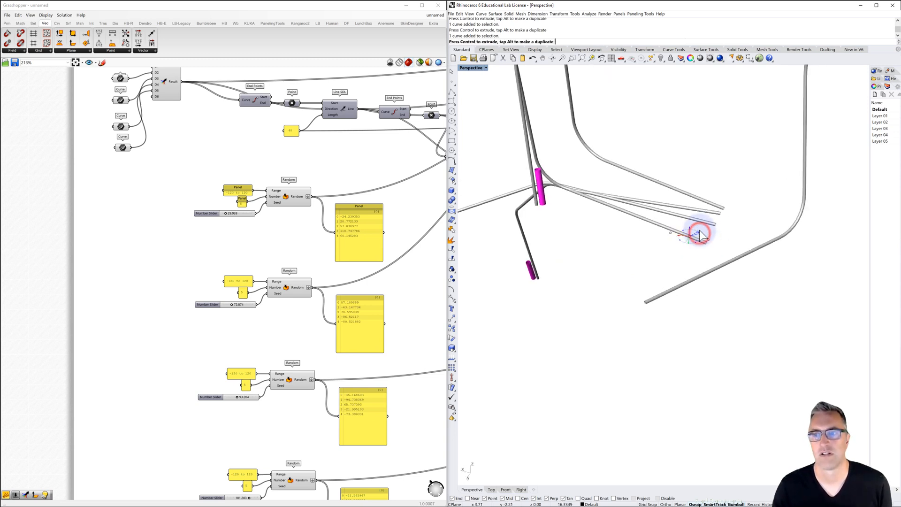
{"action": "left_click_drag", "start_coordinate": [698, 229], "coordinate": [717, 228]}
{"action": "left_click", "coordinate": [725, 199]}
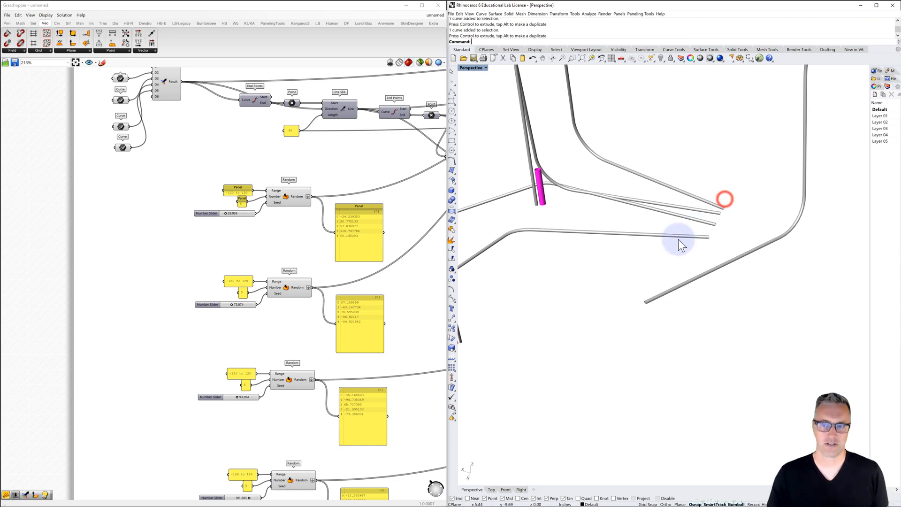
Rotate the base line second from the outer edge of the clustered branches with the gumball, swinging its branch to a new direction
{"action": "scroll", "coordinate": [686, 243], "scroll_direction": "down", "scroll_amount": 2}
{"action": "right_click_drag", "start_coordinate": [684, 234], "coordinate": [692, 253]}
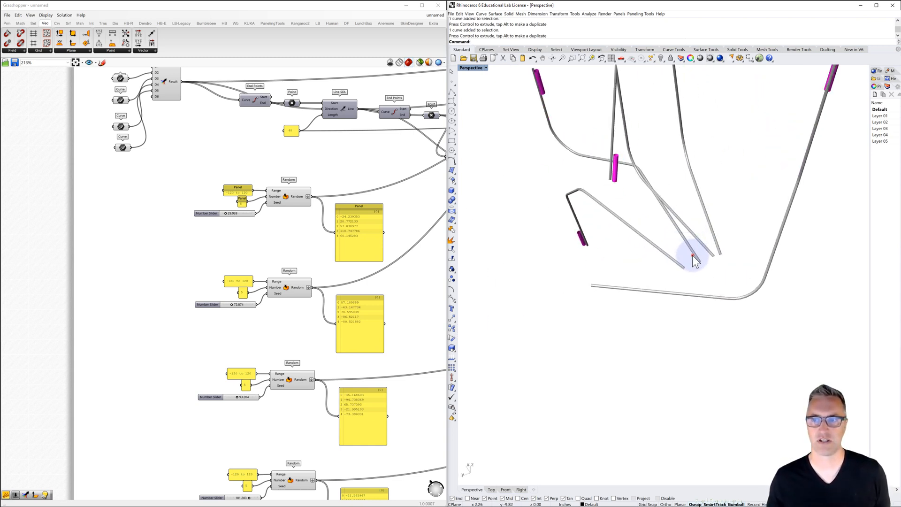
{"action": "left_click", "coordinate": [692, 255]}
{"action": "scroll", "coordinate": [699, 258], "scroll_direction": "up", "scroll_amount": 3}
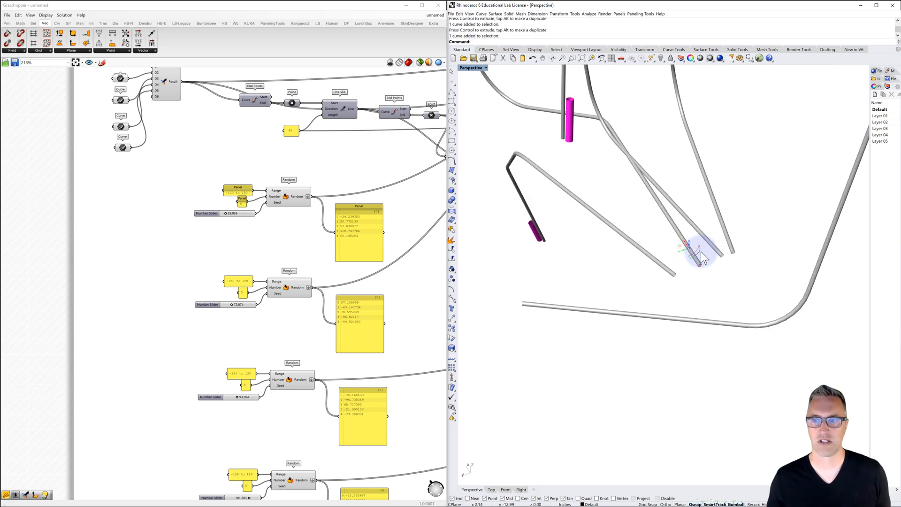
{"action": "left_click_drag", "start_coordinate": [703, 252], "coordinate": [705, 250]}
{"action": "left_click", "coordinate": [733, 207]}
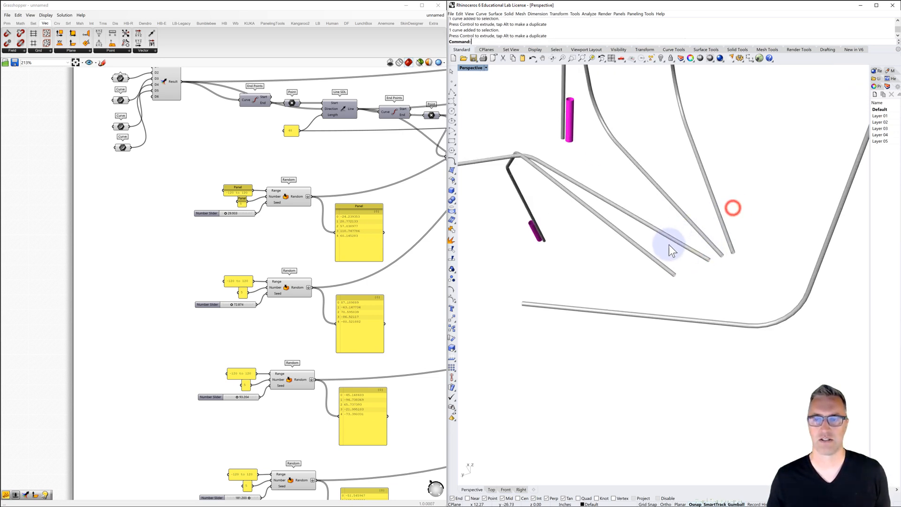
Rotate the outermost base line of the clustered branches slightly with the gumball and check the new layout from another angle
{"action": "left_click", "coordinate": [654, 259]}
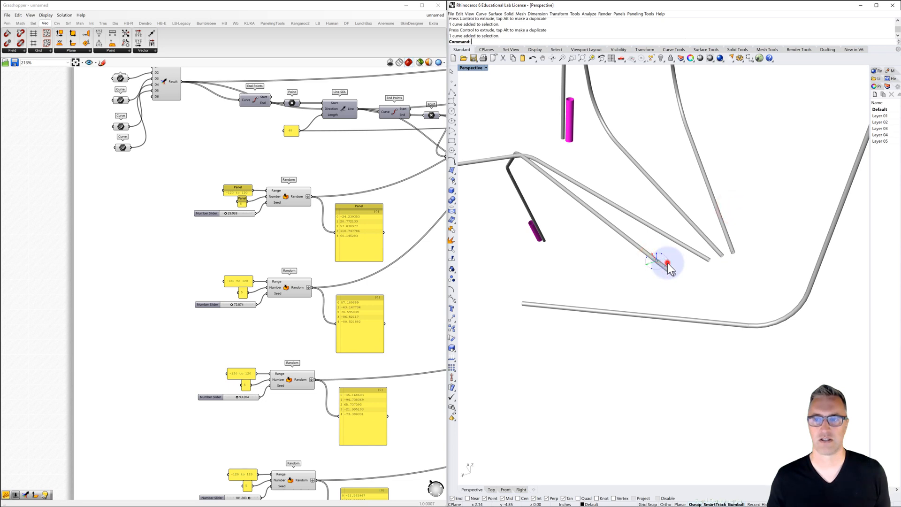
{"action": "left_click_drag", "start_coordinate": [671, 260], "coordinate": [672, 260]}
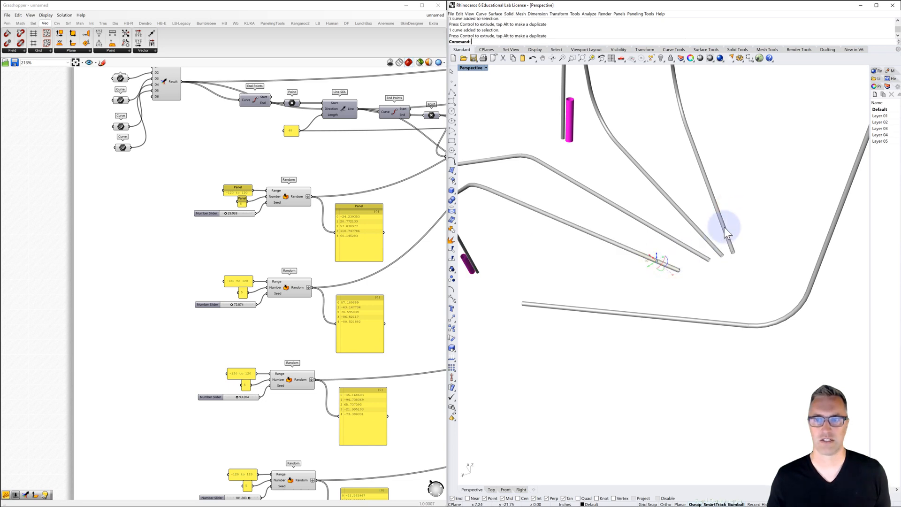
{"action": "left_click", "coordinate": [748, 204]}
{"action": "right_click_drag", "start_coordinate": [709, 234], "coordinate": [727, 259]}
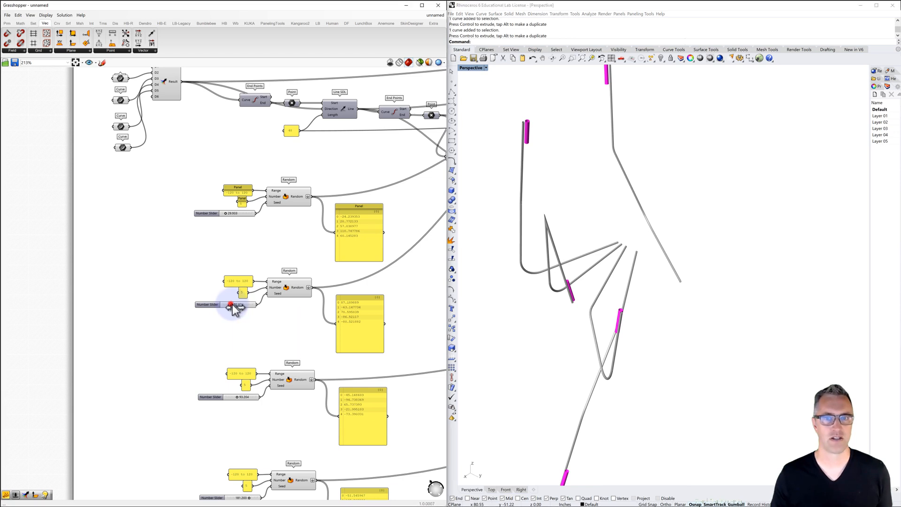
Raise the second Random group's seed slider to about 106 and the third group's to about 219
{"action": "left_click_drag", "start_coordinate": [232, 305], "coordinate": [236, 305]}
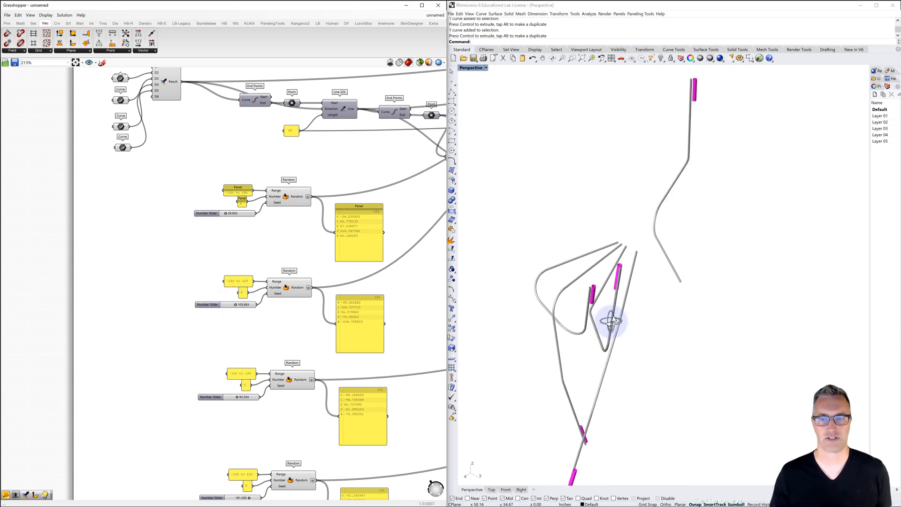
{"action": "right_click_drag", "start_coordinate": [611, 322], "coordinate": [657, 284]}
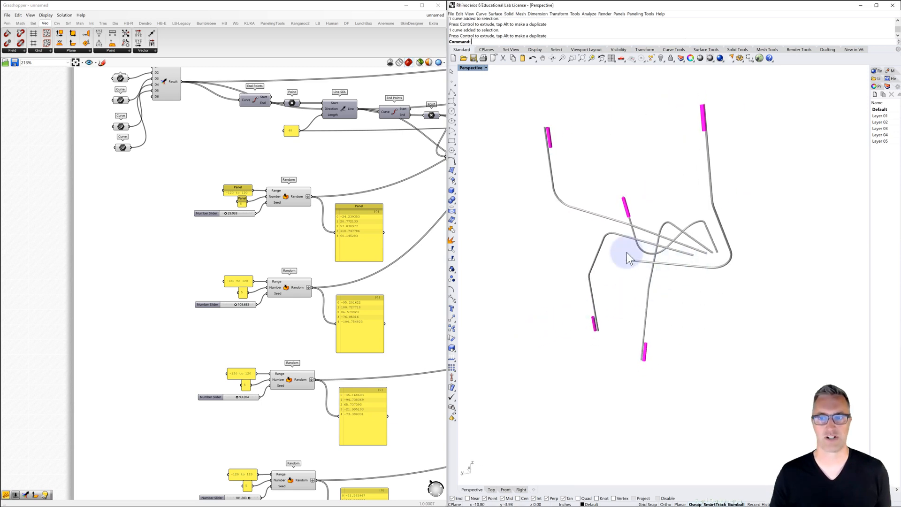
{"action": "right_click_drag", "start_coordinate": [683, 234], "coordinate": [704, 239]}
{"action": "left_click_drag", "start_coordinate": [238, 397], "coordinate": [252, 398]}
Set the second Random group's range panel to -60 to 60 and check the reshaped branches
{"action": "right_click_drag", "start_coordinate": [235, 414], "coordinate": [158, 406]}
{"action": "scroll", "coordinate": [156, 406], "scroll_direction": "down", "scroll_amount": 2}
{"action": "right_click_drag", "start_coordinate": [374, 210], "coordinate": [365, 204]}
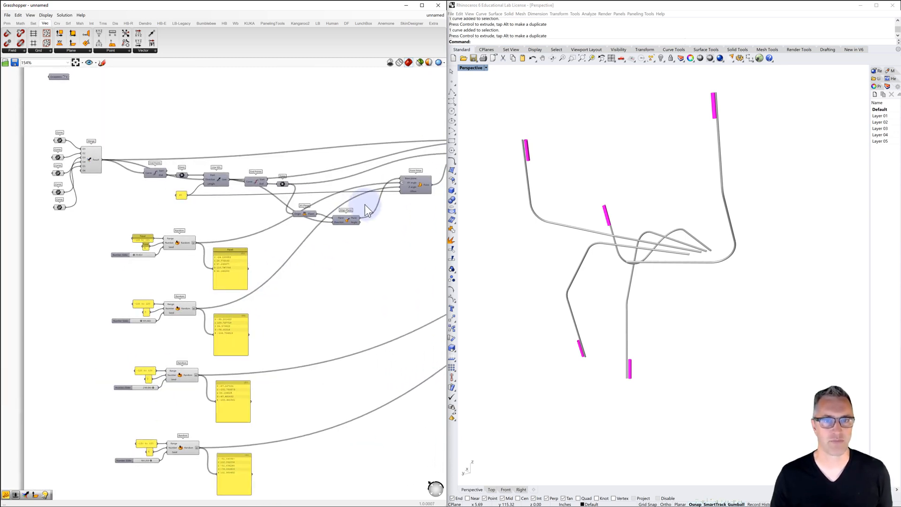
{"action": "scroll", "coordinate": [413, 183], "scroll_direction": "up", "scroll_amount": 2}
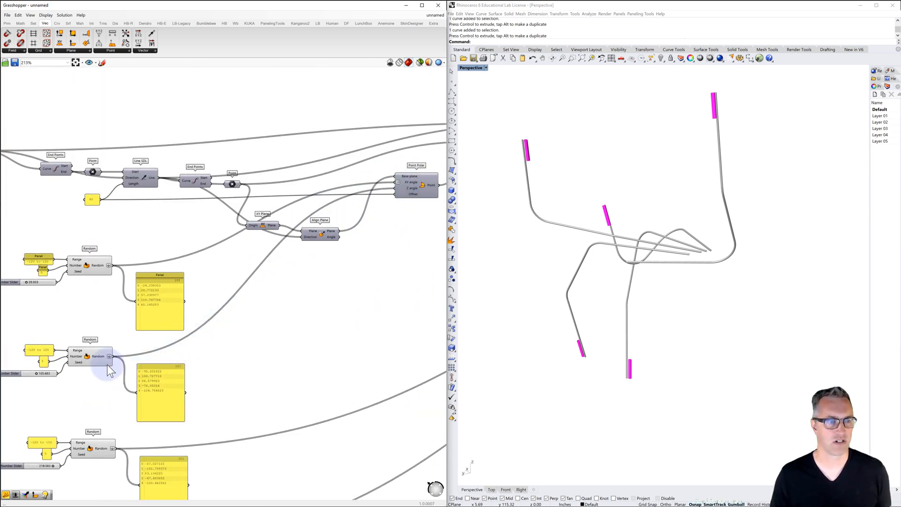
{"action": "right_click_drag", "start_coordinate": [107, 364], "coordinate": [178, 324]}
{"action": "right_click_drag", "start_coordinate": [111, 312], "coordinate": [150, 302]}
{"action": "scroll", "coordinate": [142, 303], "scroll_direction": "up", "scroll_amount": 2}
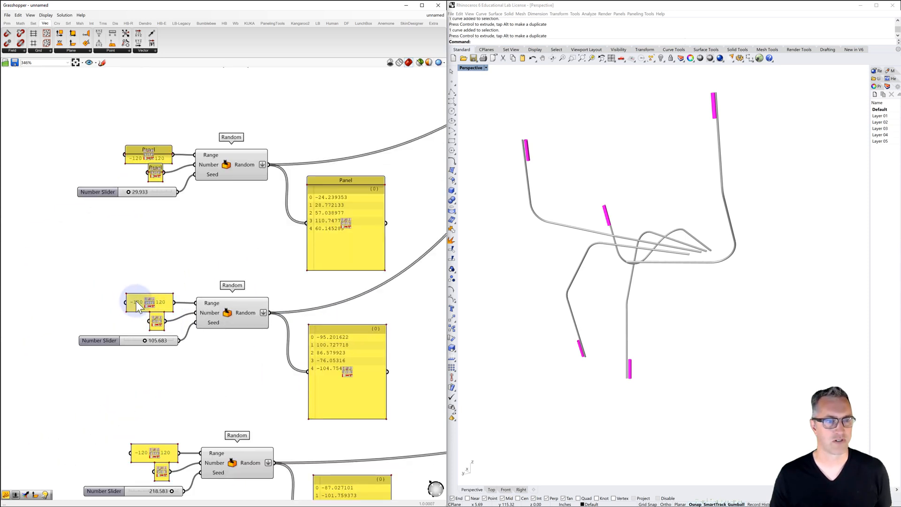
{"action": "double_click", "coordinate": [137, 304]}
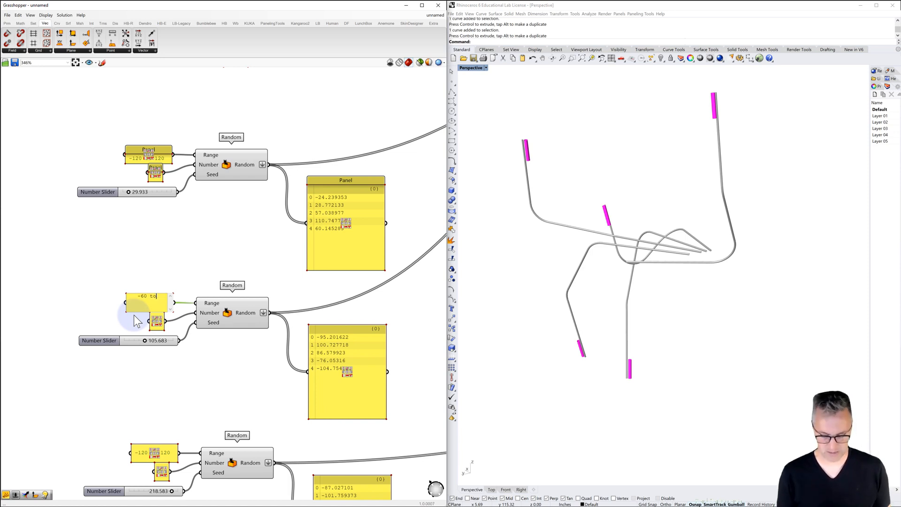
{"action": "left_click", "coordinate": [155, 261]}
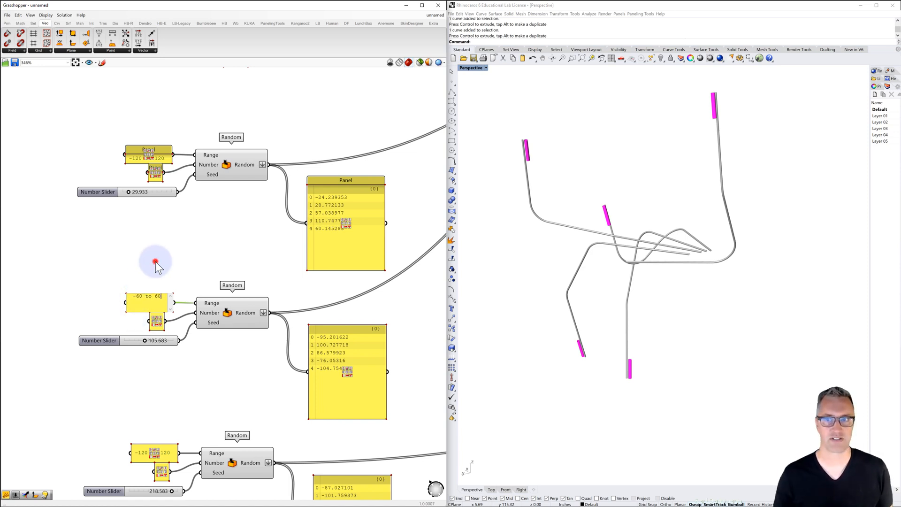
{"action": "right_click_drag", "start_coordinate": [587, 292], "coordinate": [652, 311]}
Set the fourth Random group's range panel to -60 to 60
{"action": "scroll", "coordinate": [351, 329], "scroll_direction": "down", "scroll_amount": 2}
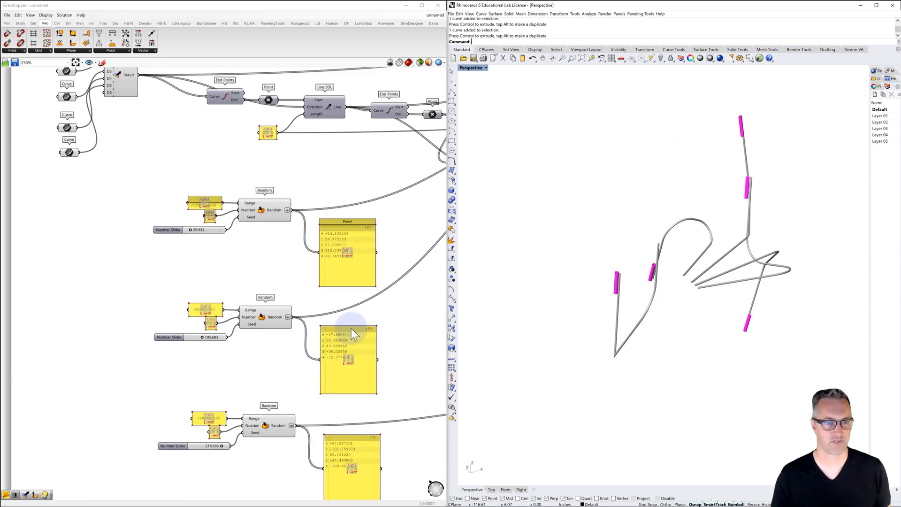
{"action": "right_click_drag", "start_coordinate": [326, 338], "coordinate": [215, 378]}
{"action": "scroll", "coordinate": [137, 397], "scroll_direction": "up", "scroll_amount": 1}
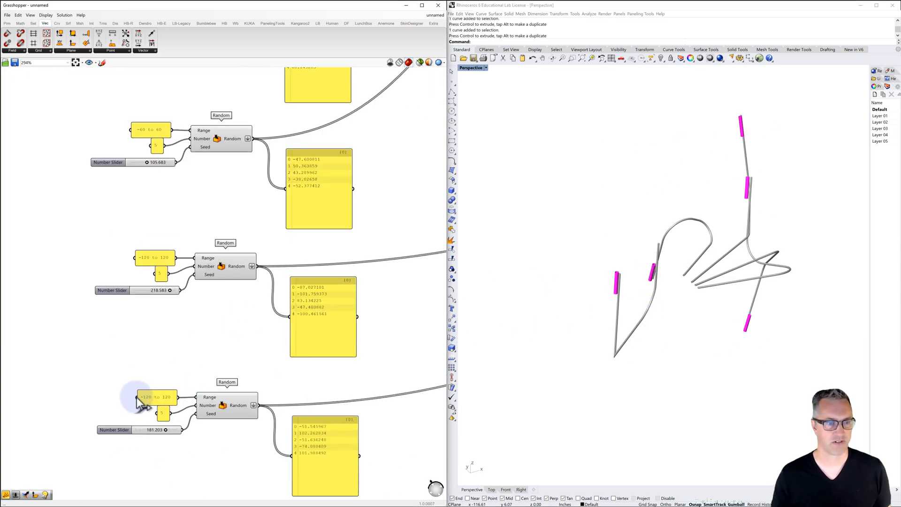
{"action": "double_click", "coordinate": [155, 396]}
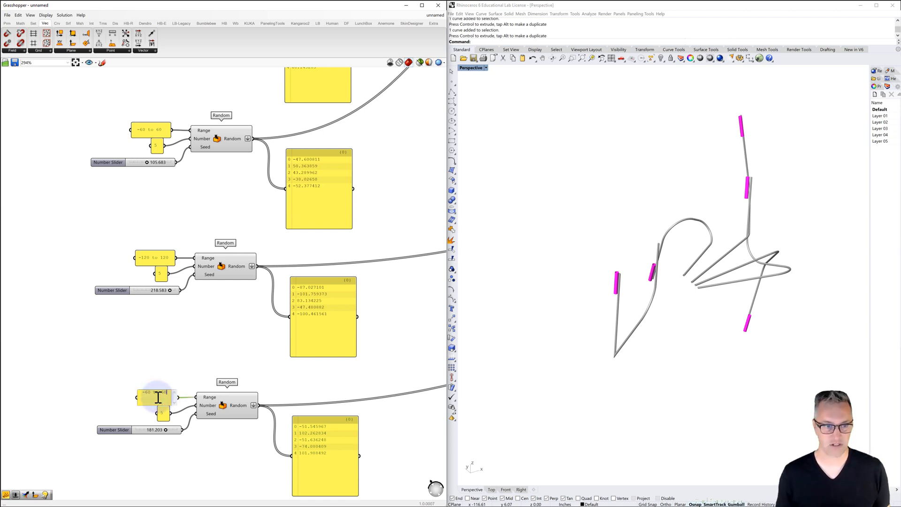
{"action": "type", "text": "-60 to 60"}
{"action": "left_click", "coordinate": [136, 359]}
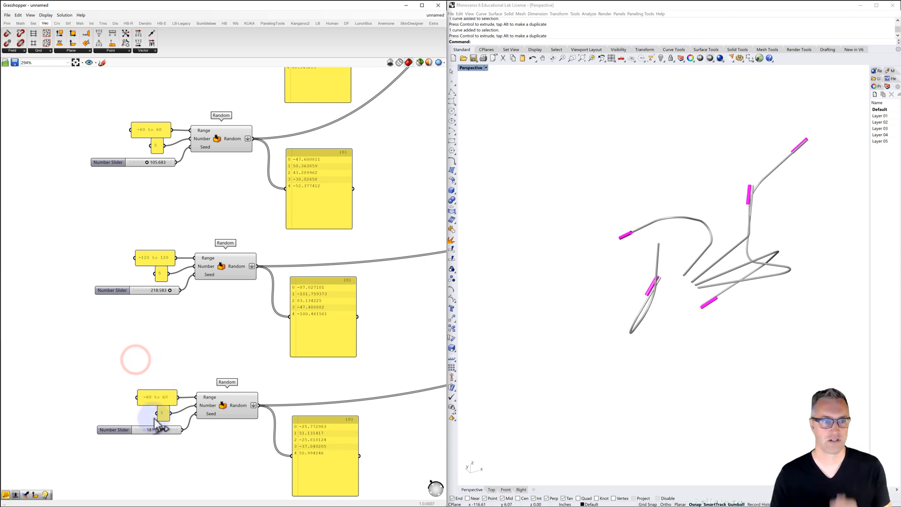
Lower the second Random group's seed slider to about 72 and the fourth group's to about 80, checking the branches in Perspective
{"action": "left_click_drag", "start_coordinate": [164, 430], "coordinate": [155, 429]}
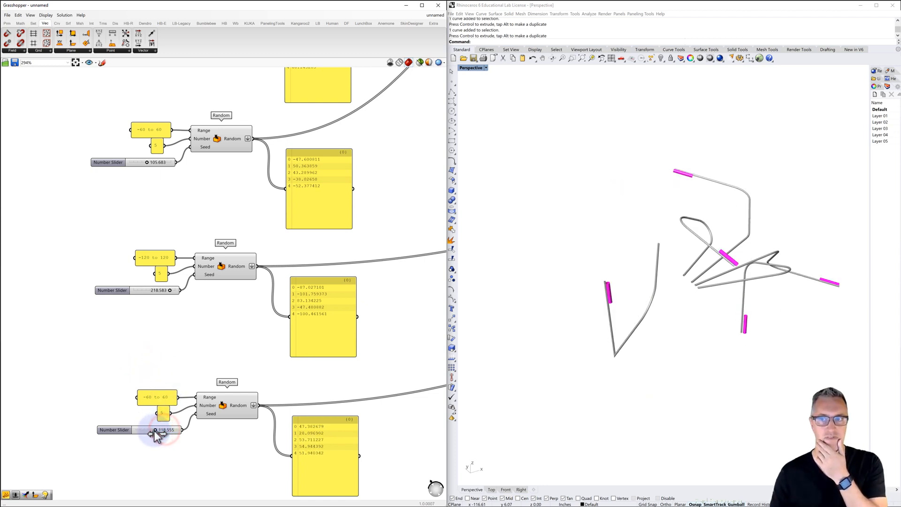
{"action": "right_click_drag", "start_coordinate": [627, 364], "coordinate": [527, 360]}
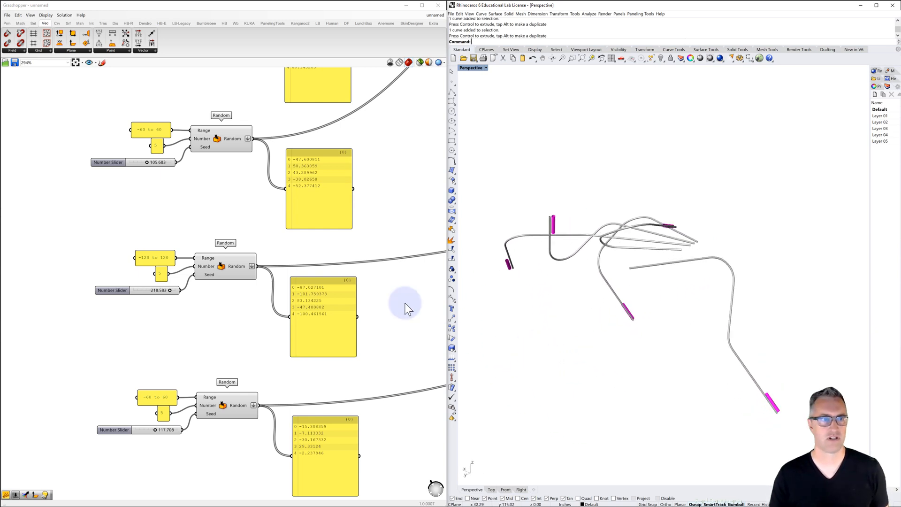
{"action": "left_click_drag", "start_coordinate": [146, 164], "coordinate": [141, 167]}
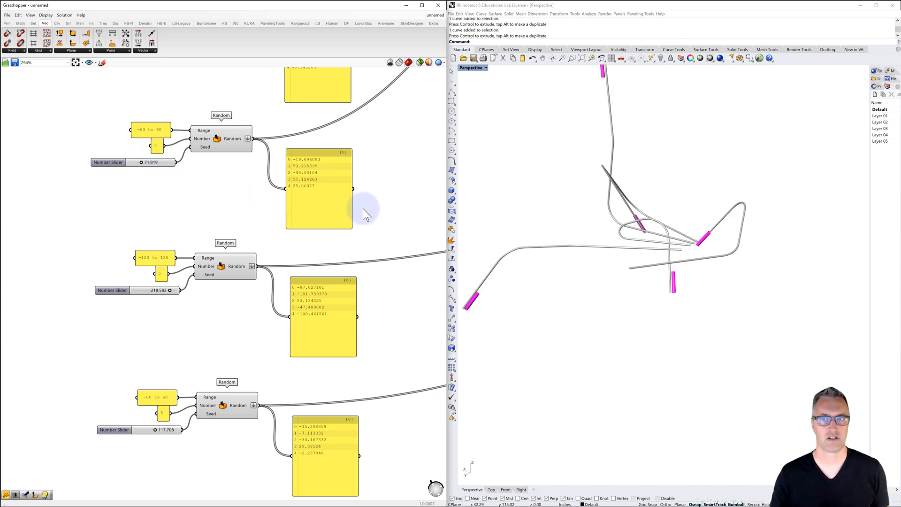
{"action": "right_click_drag", "start_coordinate": [671, 255], "coordinate": [650, 258]}
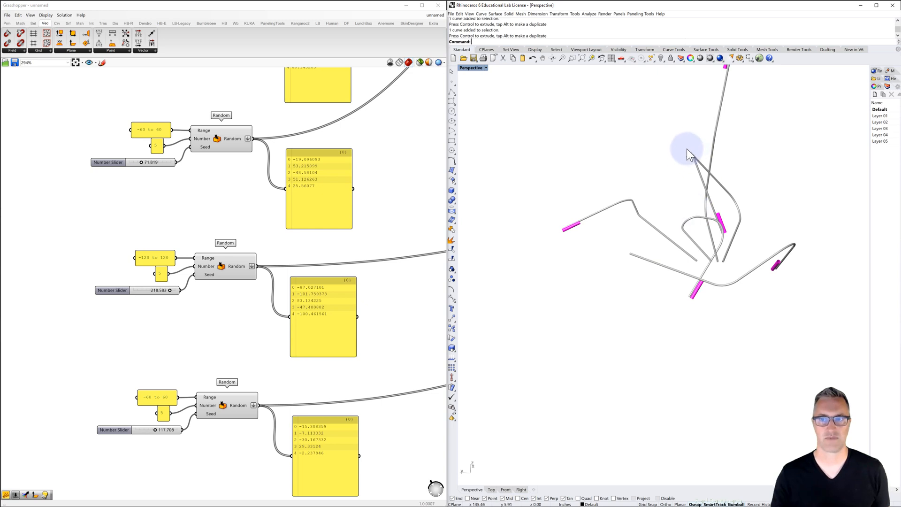
{"action": "left_click_drag", "start_coordinate": [154, 430], "coordinate": [148, 431]}
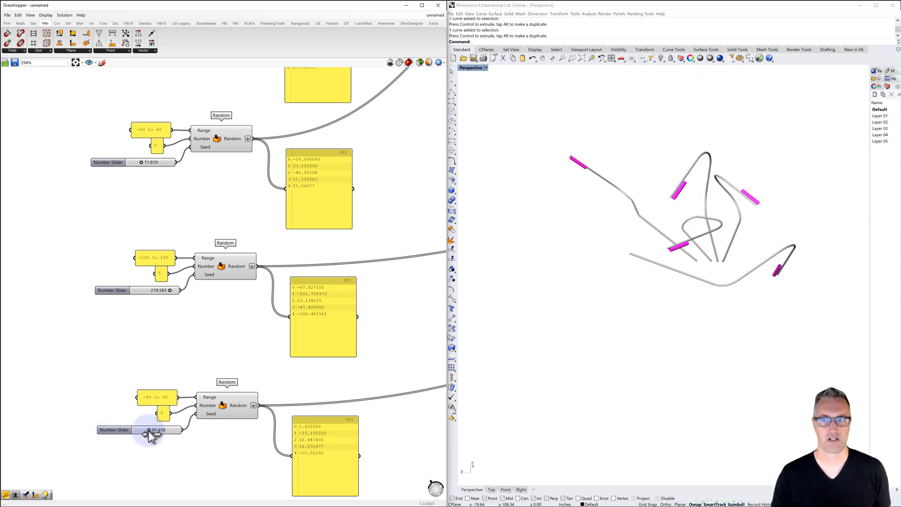
{"action": "right_click_drag", "start_coordinate": [716, 332], "coordinate": [650, 320]}
{"action": "right_click_drag", "start_coordinate": [639, 315], "coordinate": [529, 320]}
Examine the whole definition from the Random groups back to the merged Curve inputs, and the resulting branches in Perspective
{"action": "scroll", "coordinate": [263, 316], "scroll_direction": "down", "scroll_amount": 3}
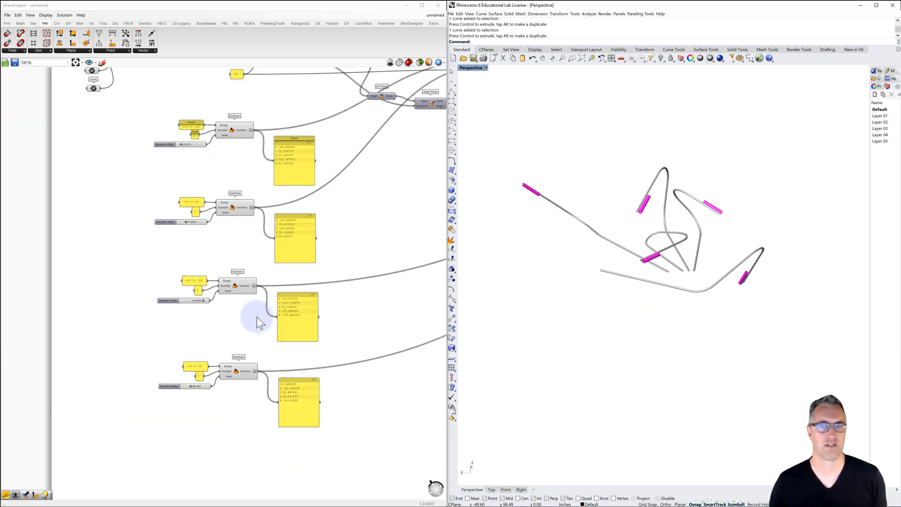
{"action": "scroll", "coordinate": [257, 317], "scroll_direction": "down", "scroll_amount": 3}
{"action": "scroll", "coordinate": [246, 317], "scroll_direction": "down", "scroll_amount": 2}
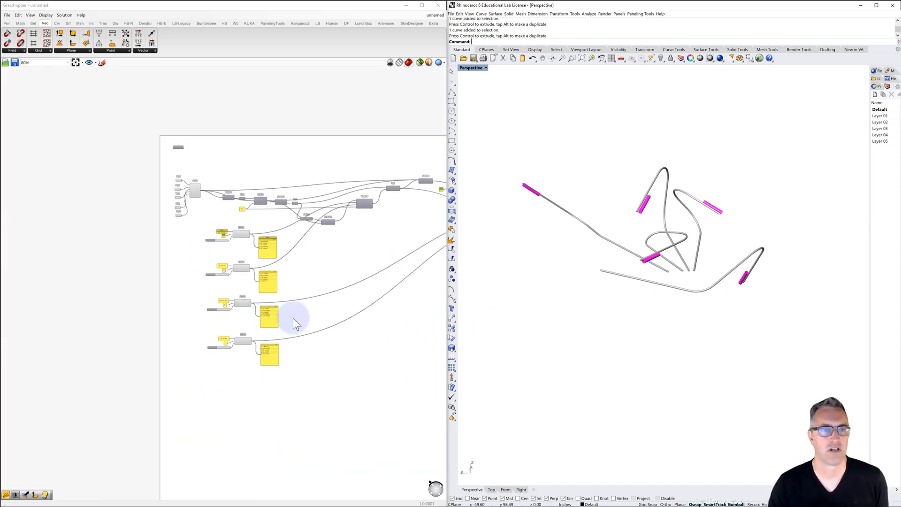
{"action": "right_click_drag", "start_coordinate": [288, 316], "coordinate": [133, 290]}
{"action": "right_click_drag", "start_coordinate": [213, 297], "coordinate": [86, 308]}
{"action": "right_click_drag", "start_coordinate": [274, 284], "coordinate": [137, 295]}
{"action": "right_click_drag", "start_coordinate": [159, 190], "coordinate": [339, 189]}
{"action": "right_click_drag", "start_coordinate": [186, 184], "coordinate": [358, 173]}
{"action": "scroll", "coordinate": [124, 170], "scroll_direction": "up", "scroll_amount": 6}
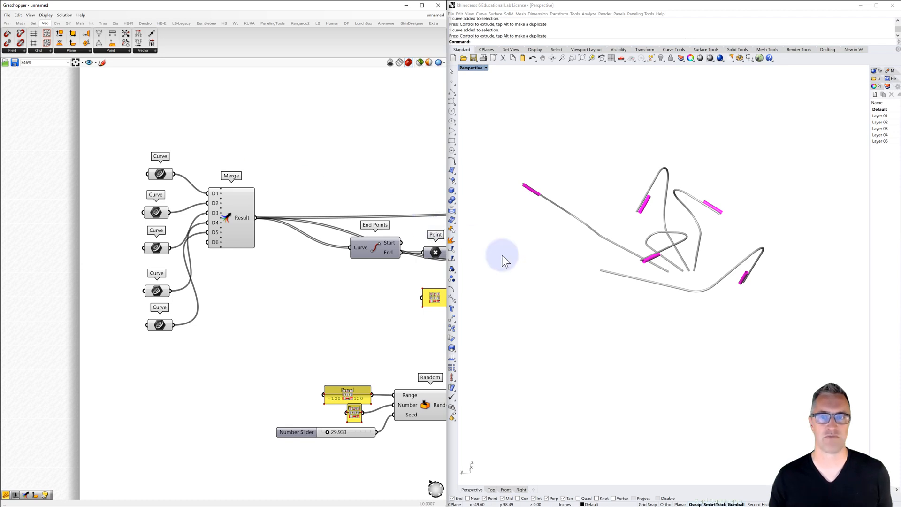
{"action": "right_click_drag", "start_coordinate": [598, 281], "coordinate": [571, 284]}
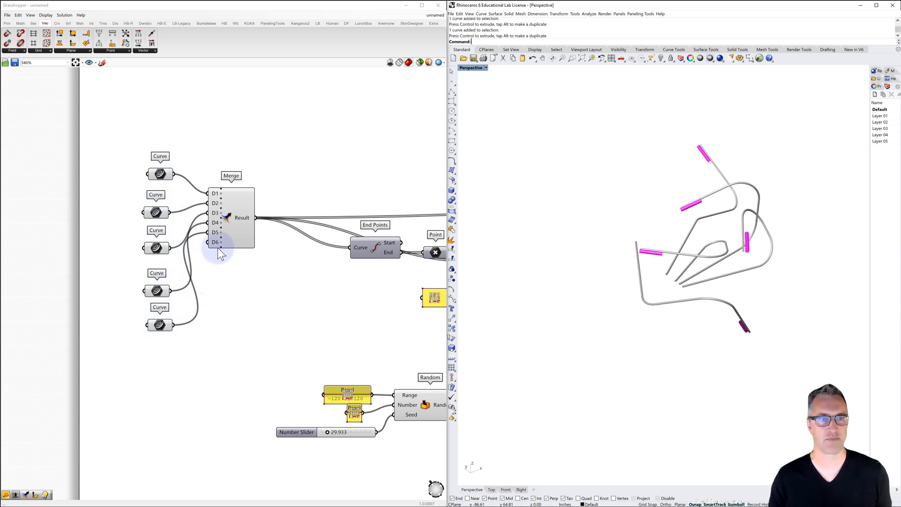
Place a List Length component below the Merge component and feed the merged curves into its List input
{"action": "scroll", "coordinate": [209, 257], "scroll_direction": "down", "scroll_amount": 3}
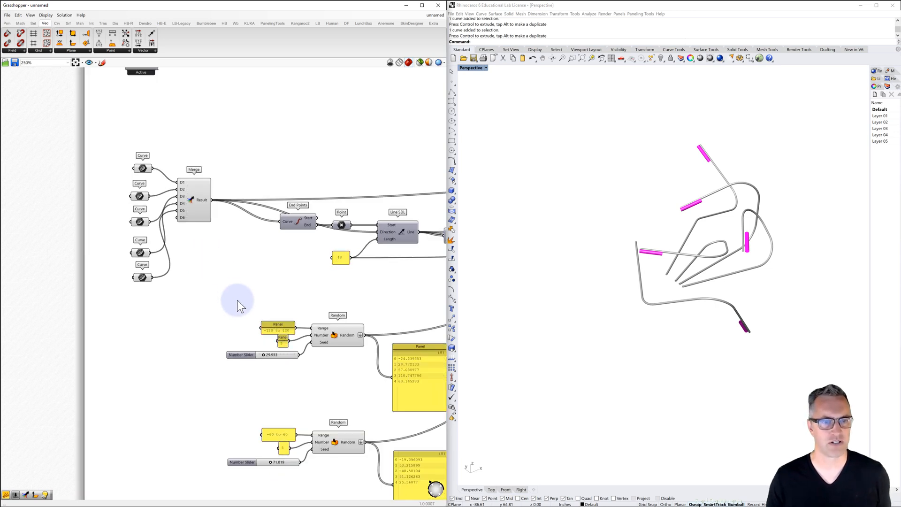
{"action": "right_click_drag", "start_coordinate": [237, 303], "coordinate": [230, 268]}
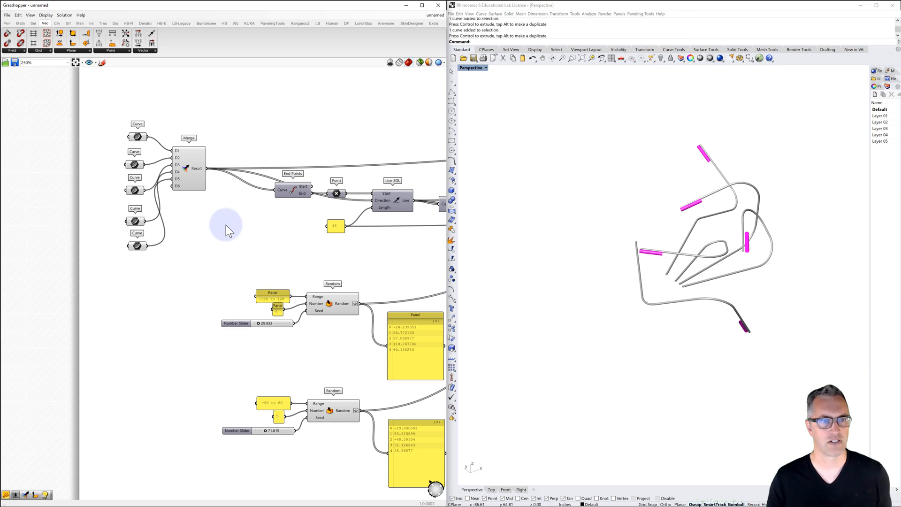
{"action": "left_click", "coordinate": [32, 23]}
{"action": "left_click", "coordinate": [32, 50]}
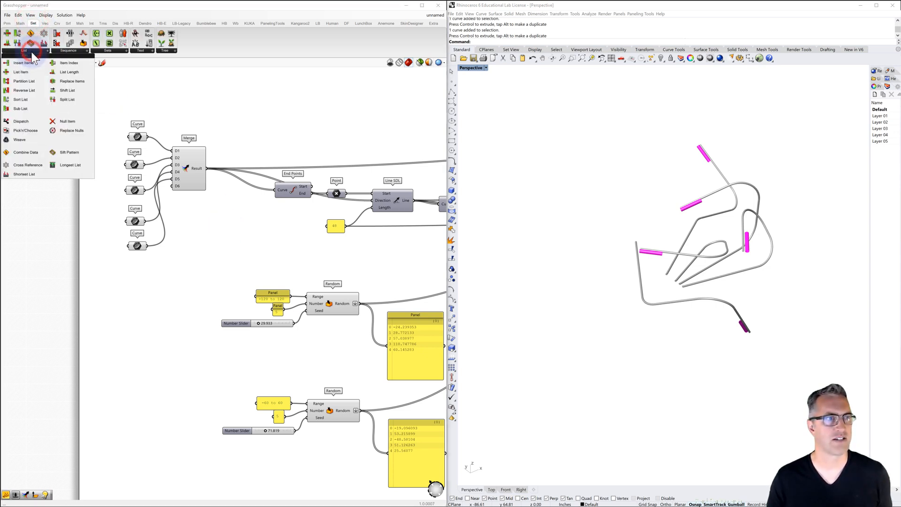
{"action": "left_click", "coordinate": [64, 72]}
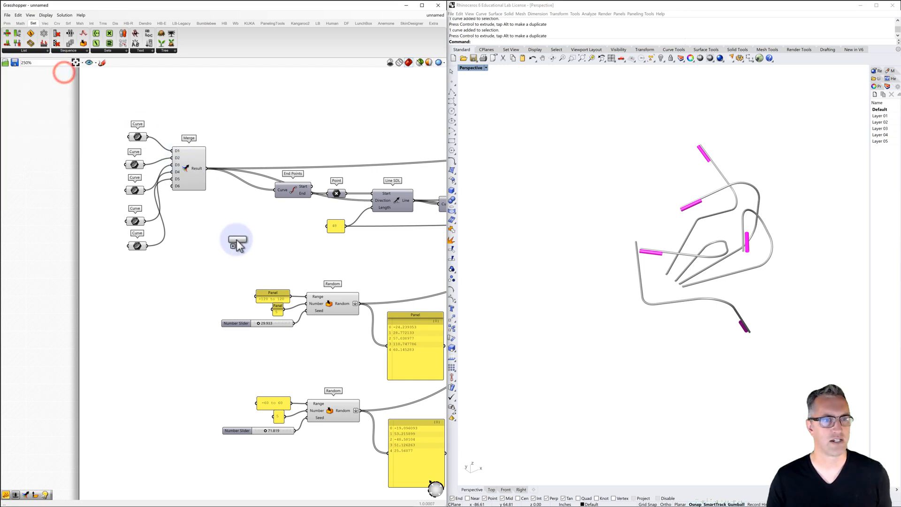
{"action": "left_click", "coordinate": [236, 241]}
{"action": "left_click_drag", "start_coordinate": [206, 167], "coordinate": [221, 240]}
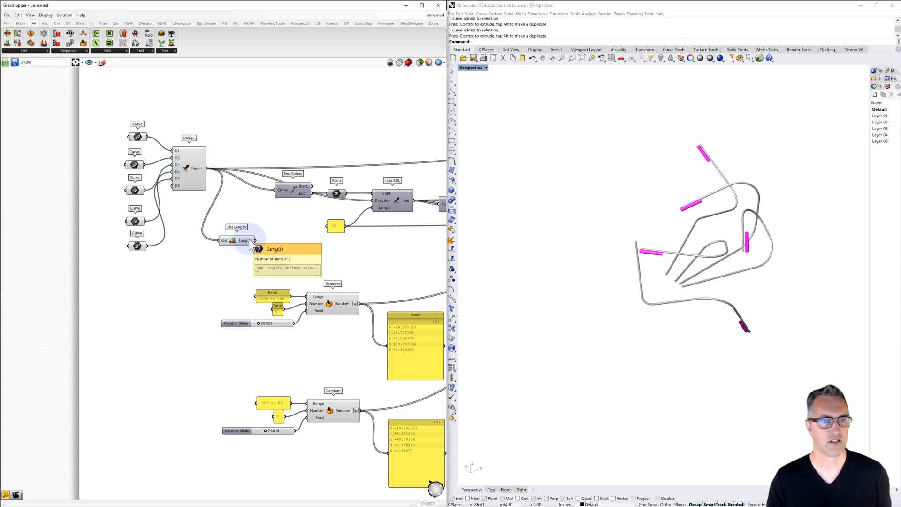
{"action": "mouse_move", "coordinate": [250, 245]}
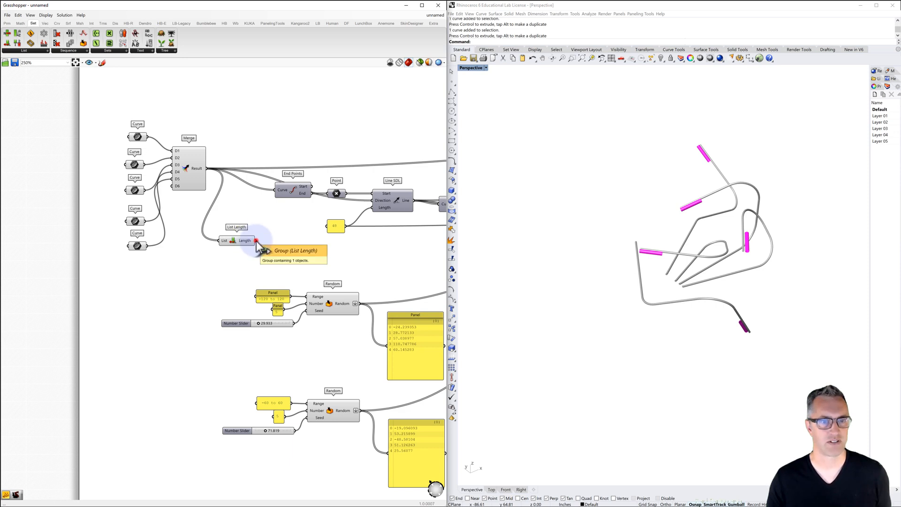
Feed the List Length output into the Number input of all four Random components
{"action": "left_click_drag", "start_coordinate": [256, 240], "coordinate": [303, 303]}
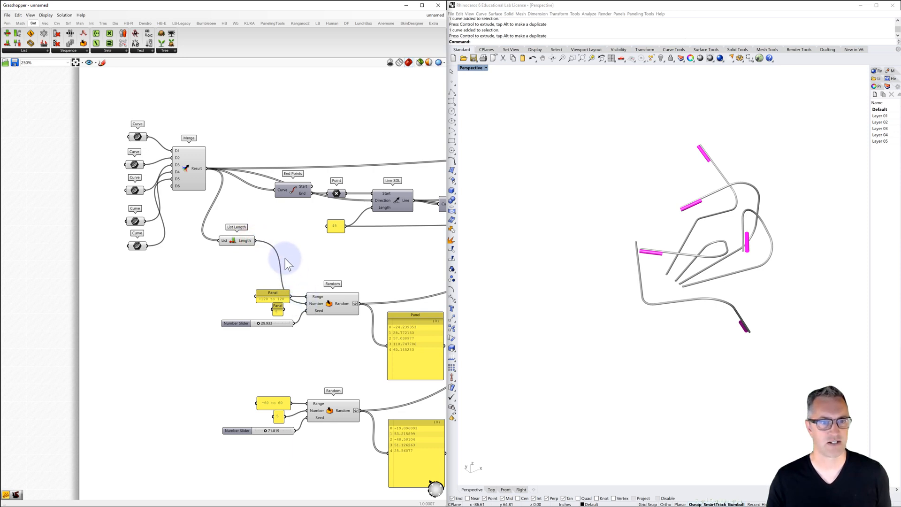
{"action": "right_click_drag", "start_coordinate": [249, 235], "coordinate": [212, 164]}
{"action": "left_click_drag", "start_coordinate": [218, 169], "coordinate": [274, 341]}
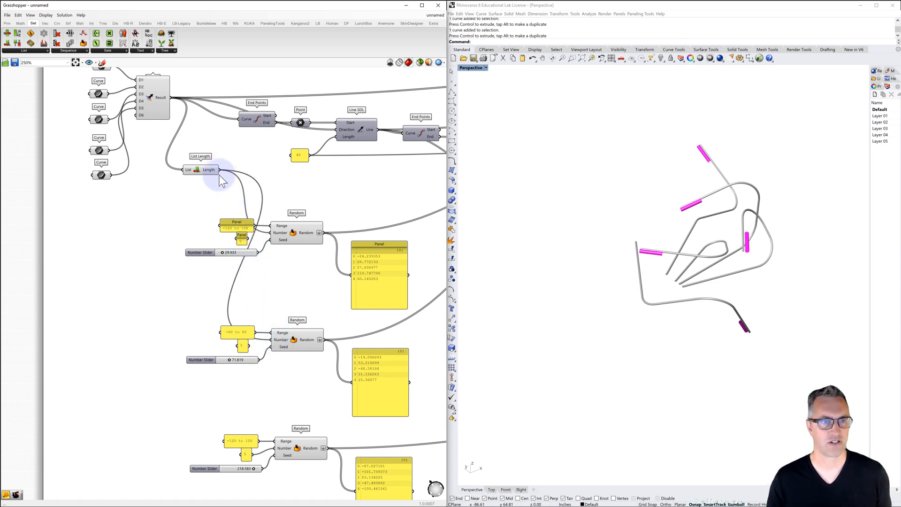
{"action": "mouse_move", "coordinate": [218, 170]}
{"action": "left_mouse_down"}
{"action": "mouse_move", "coordinate": [273, 310]}
{"action": "mouse_move", "coordinate": [274, 448]}
{"action": "left_mouse_up"}
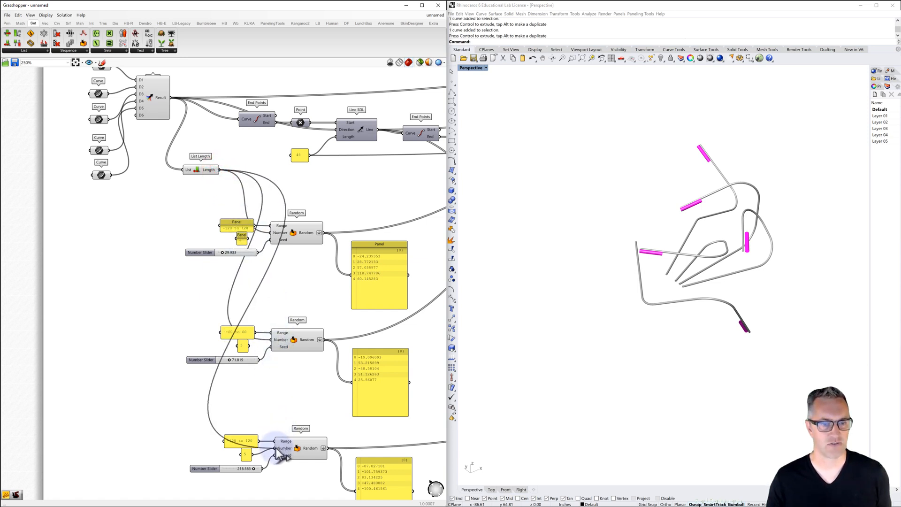
{"action": "right_click_drag", "start_coordinate": [281, 373], "coordinate": [246, 258]}
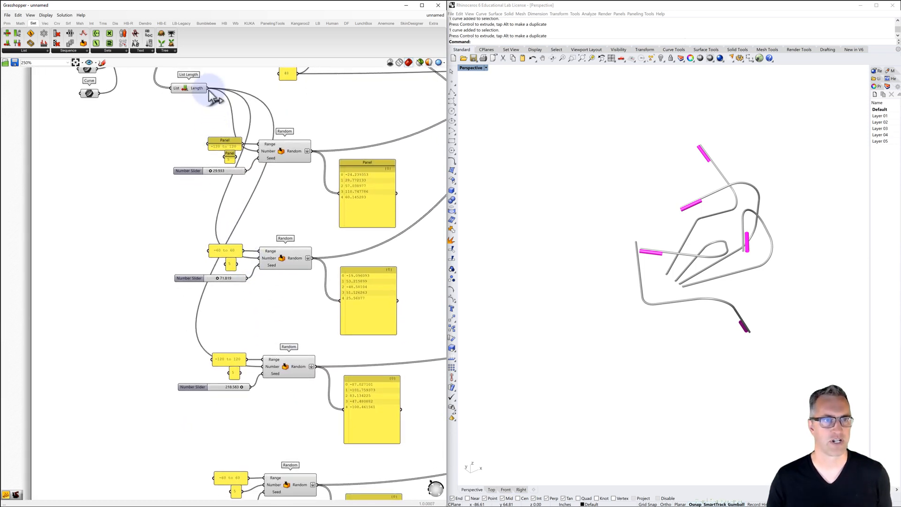
{"action": "mouse_move", "coordinate": [208, 89]}
{"action": "left_mouse_down"}
{"action": "mouse_move", "coordinate": [248, 141]}
{"action": "mouse_move", "coordinate": [297, 288]}
{"action": "mouse_move", "coordinate": [286, 420]}
{"action": "mouse_move", "coordinate": [267, 486]}
{"action": "left_mouse_up"}
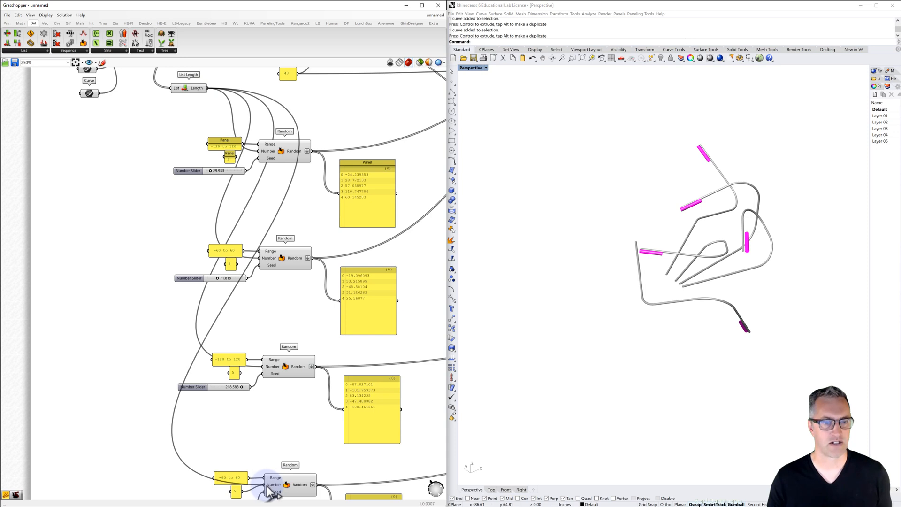
Delete the fixed count panels beside the four Random components, keeping their range panels
{"action": "left_click", "coordinate": [236, 492]}
{"action": "key", "text": "Delete"}
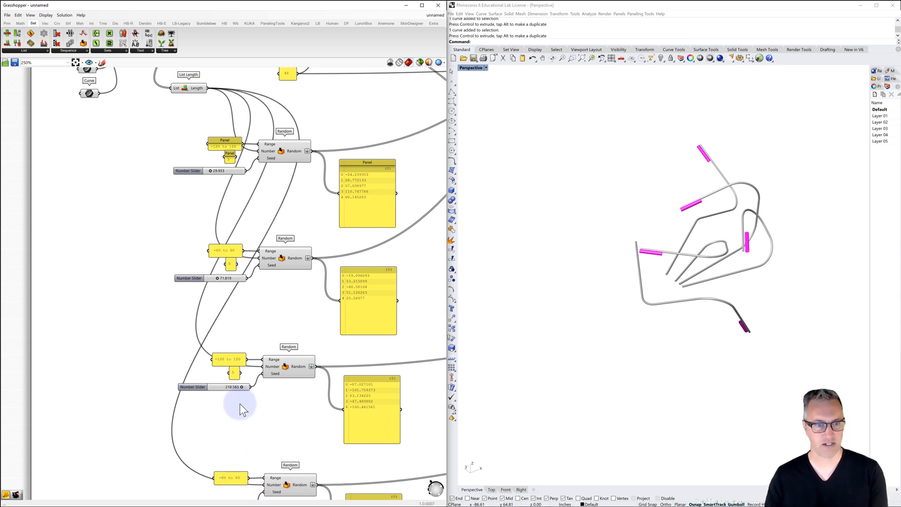
{"action": "left_click", "coordinate": [233, 372]}
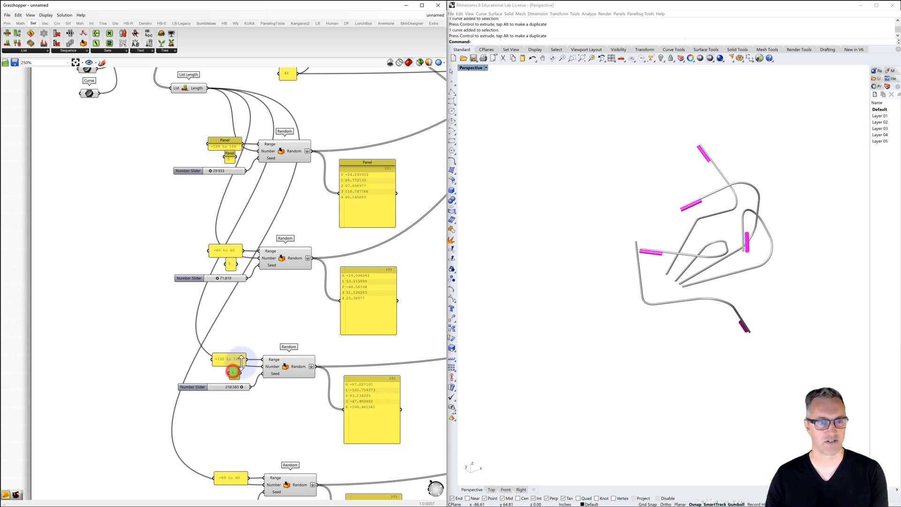
{"action": "key", "text": "Delete"}
{"action": "left_click", "coordinate": [231, 264]}
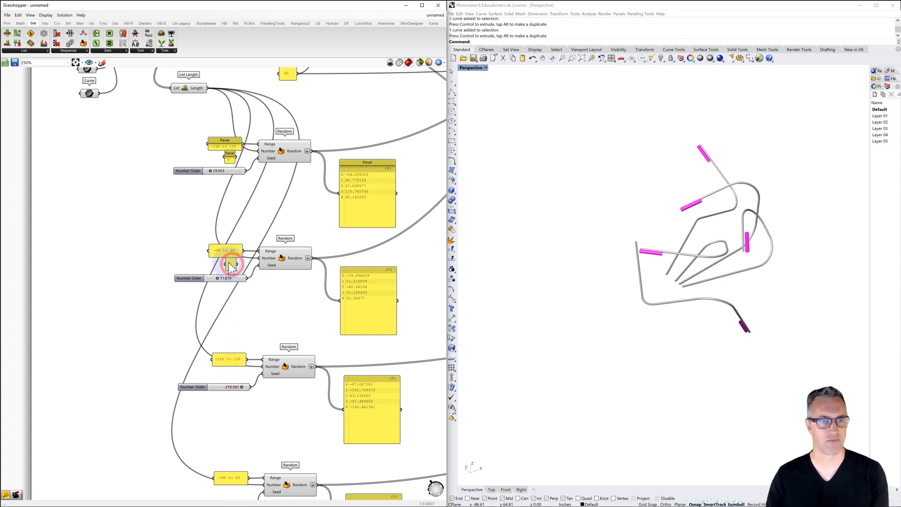
{"action": "key", "text": "Delete"}
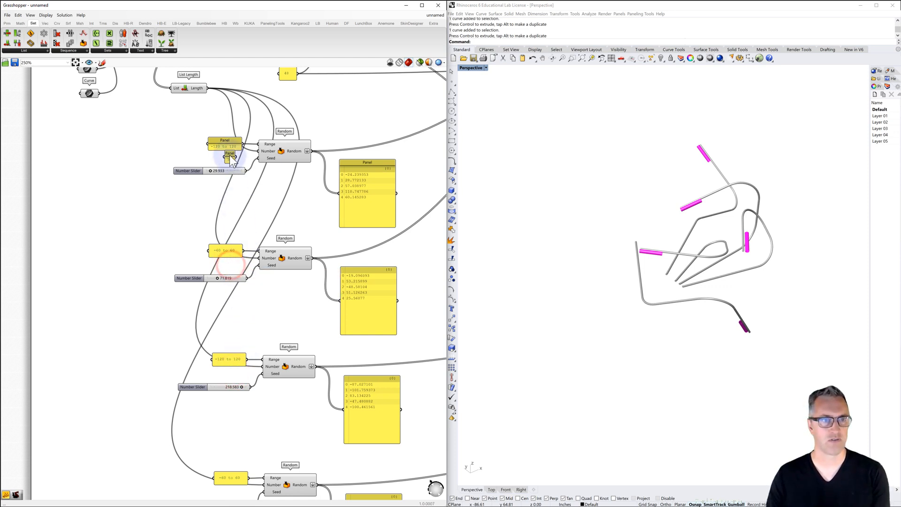
{"action": "key", "text": "Delete"}
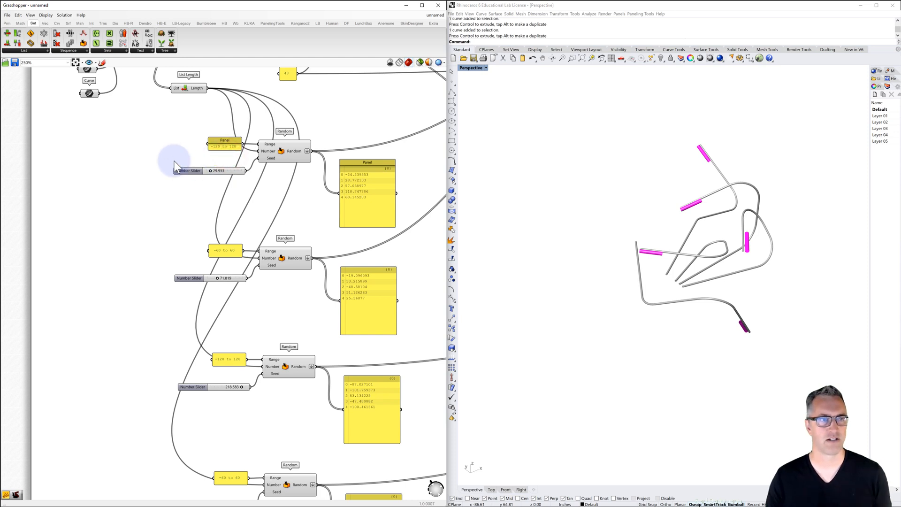
Duplicate the lowest Curve parameter feeding the Merge component and place the copy just below it
{"action": "right_click_drag", "start_coordinate": [175, 160], "coordinate": [233, 235]}
{"action": "left_click", "coordinate": [183, 220]}
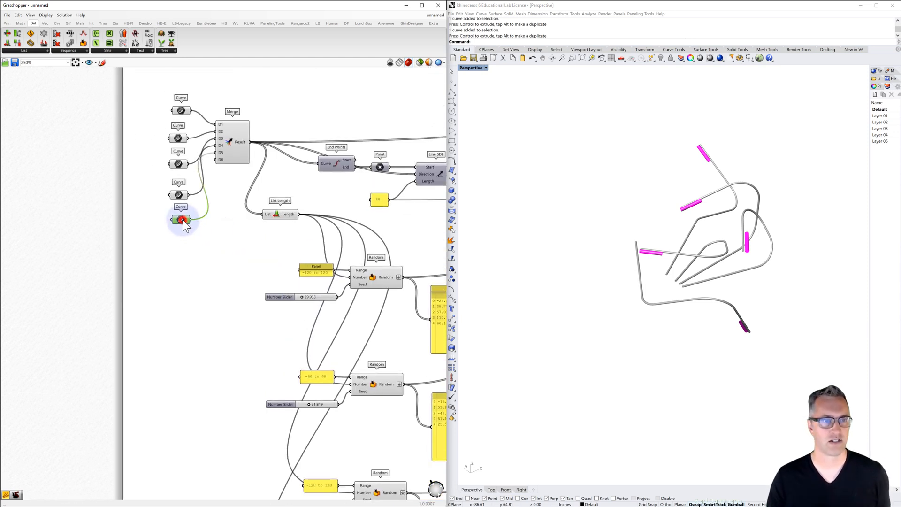
{"action": "key", "text": "ctrl+c"}
{"action": "key", "text": "ctrl+v"}
{"action": "left_click_drag", "start_coordinate": [182, 225], "coordinate": [174, 247]}
Draw a single-segment polyline 12 inches long in Perspective, set apart from the existing branches
{"action": "right_click_drag", "start_coordinate": [700, 298], "coordinate": [667, 272]}
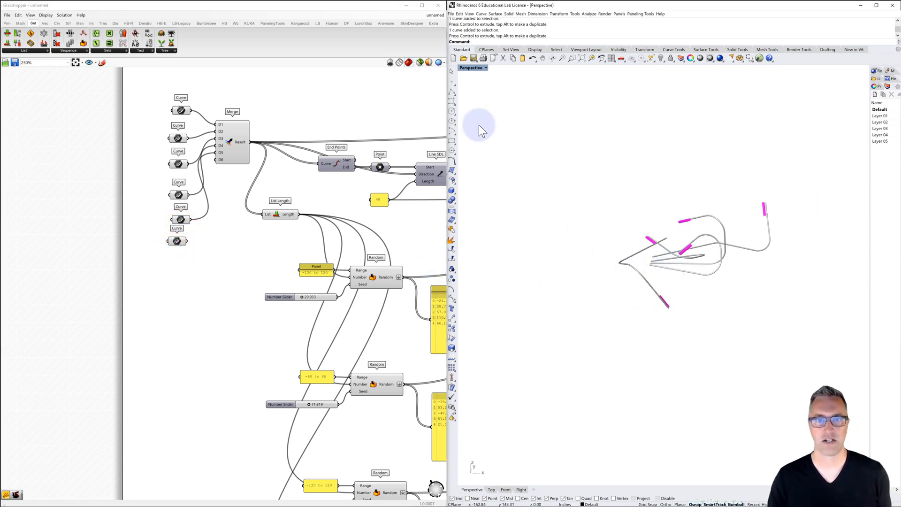
{"action": "left_click", "coordinate": [452, 92]}
{"action": "left_click", "coordinate": [603, 306]}
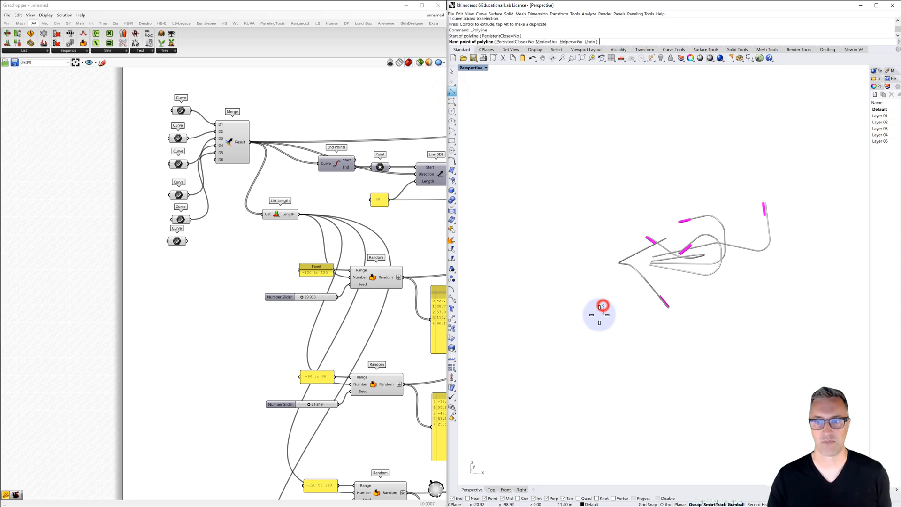
{"action": "type", "text": "12"}
{"action": "key", "text": "Return"}
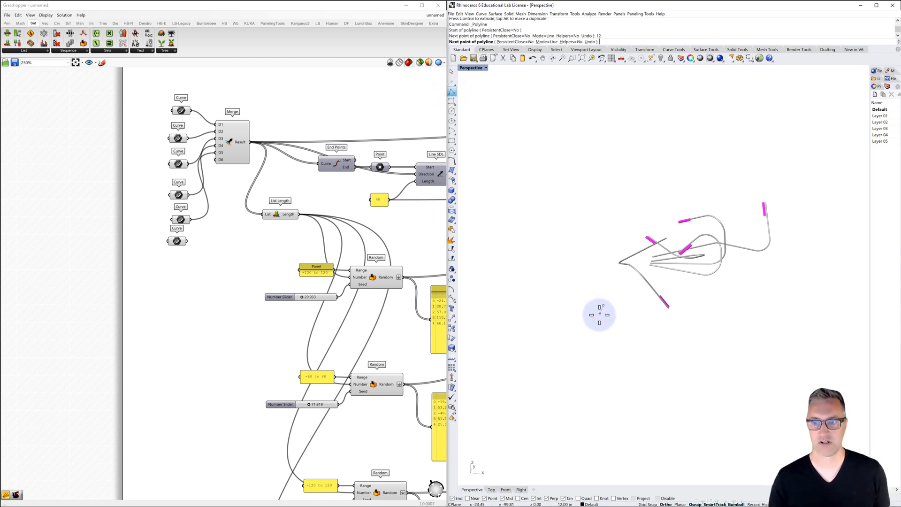
{"action": "left_click", "coordinate": [600, 315]}
{"action": "right_click", "coordinate": [599, 318]}
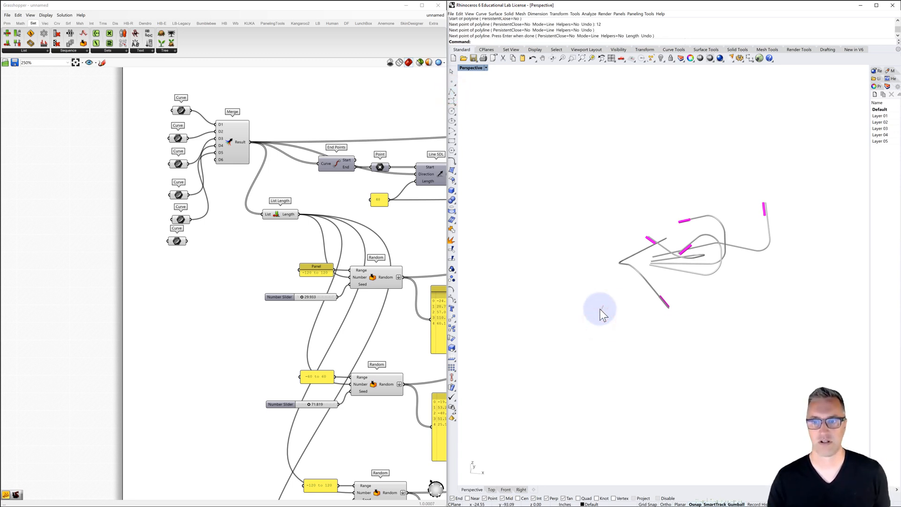
Reference the new 12-inch line in the duplicated Curve parameter and connect it to Merge input D6
{"action": "right_click", "coordinate": [179, 241]}
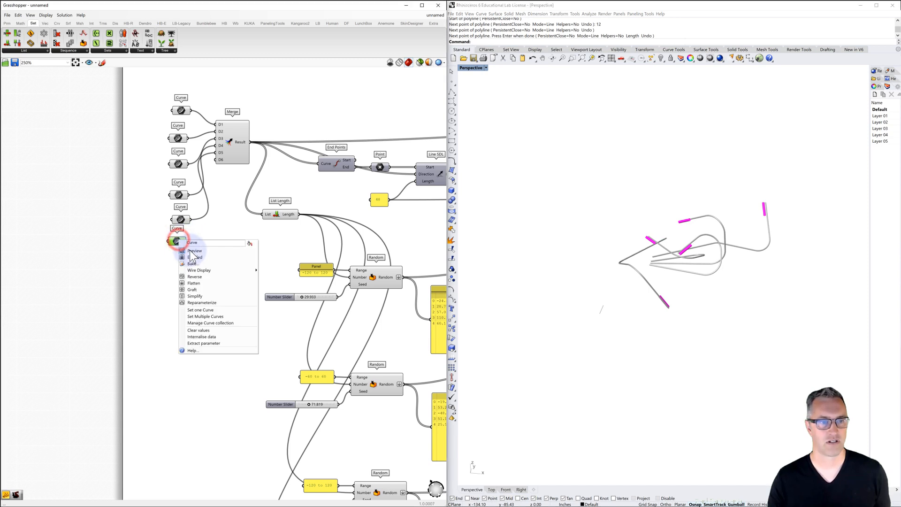
{"action": "left_click", "coordinate": [216, 311]}
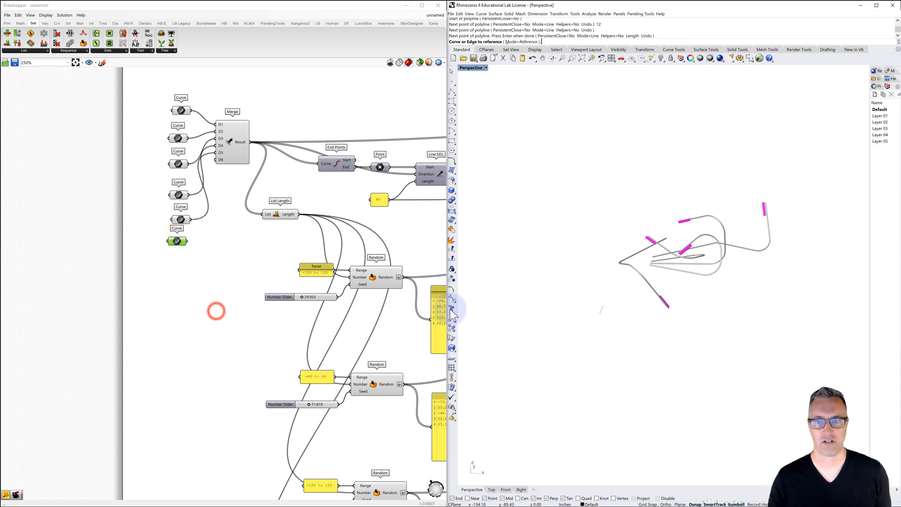
{"action": "left_click", "coordinate": [600, 309]}
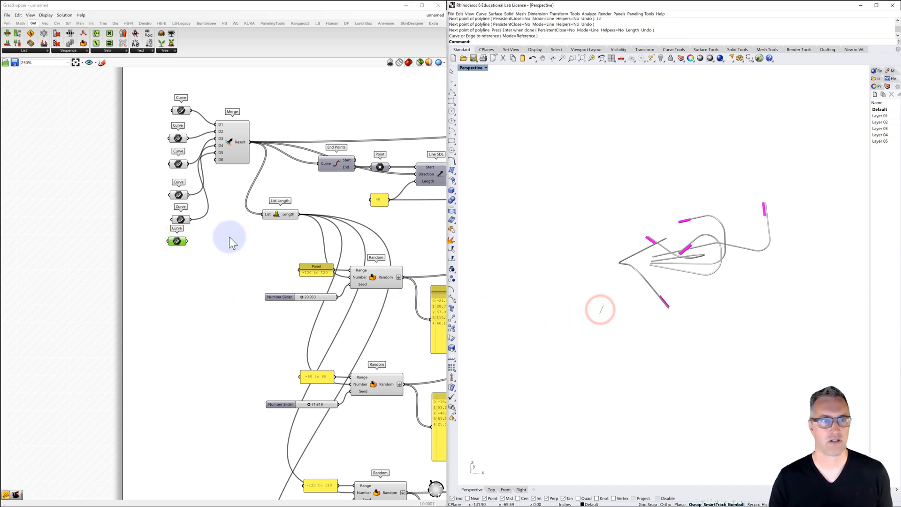
{"action": "left_click_drag", "start_coordinate": [187, 240], "coordinate": [216, 160]}
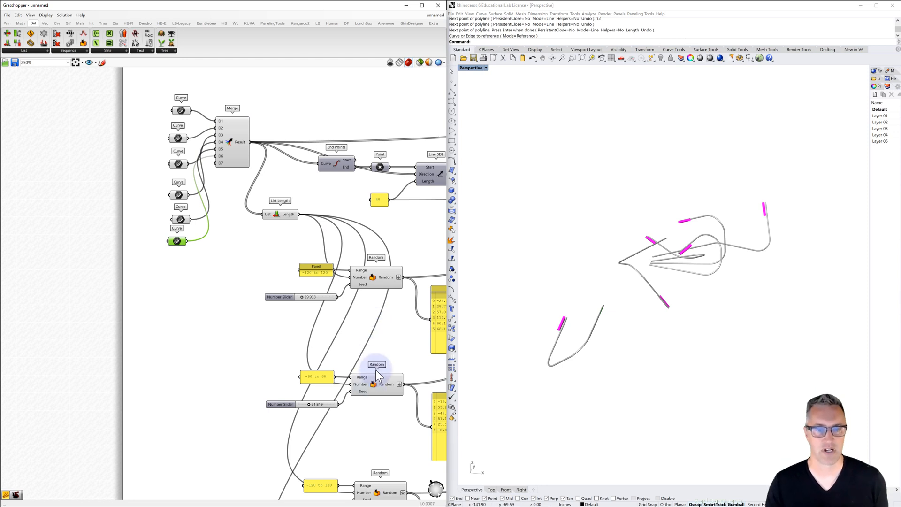
Examine the Random output panels, the new branch in Perspective and the downstream components through to the end of the definition
{"action": "right_click_drag", "start_coordinate": [368, 332], "coordinate": [254, 272]}
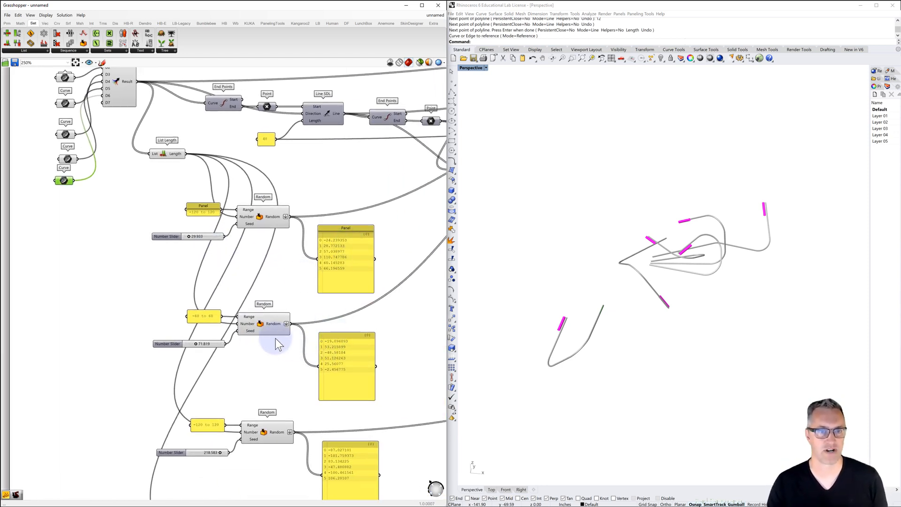
{"action": "scroll", "coordinate": [270, 340], "scroll_direction": "down", "scroll_amount": 2}
{"action": "right_click_drag", "start_coordinate": [603, 332], "coordinate": [593, 360]}
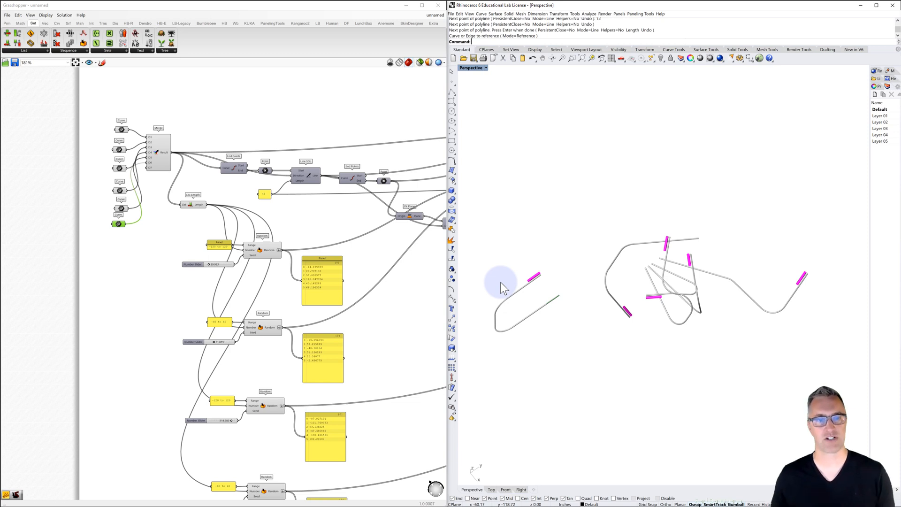
{"action": "scroll", "coordinate": [262, 285], "scroll_direction": "down", "scroll_amount": 4}
{"action": "right_click_drag", "start_coordinate": [311, 291], "coordinate": [169, 268]}
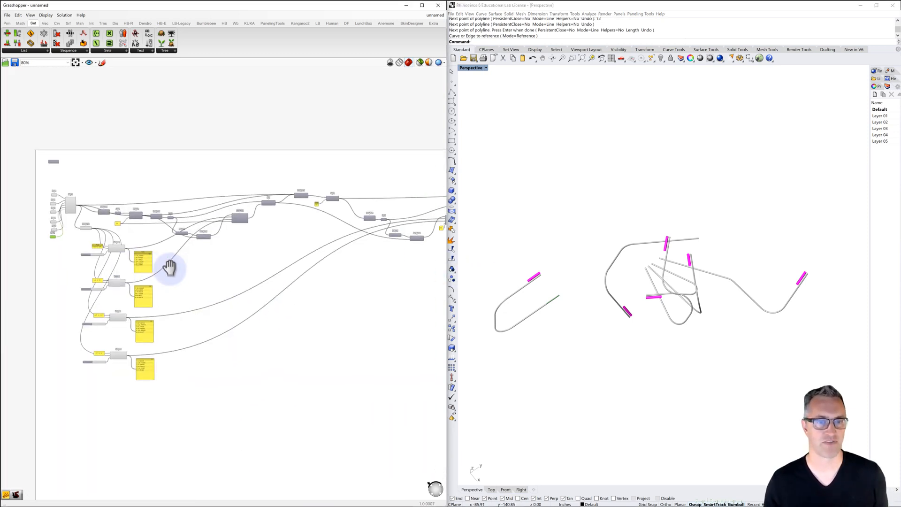
{"action": "scroll", "coordinate": [169, 267], "scroll_direction": "down", "scroll_amount": 3}
{"action": "right_click_drag", "start_coordinate": [274, 275], "coordinate": [138, 258]}
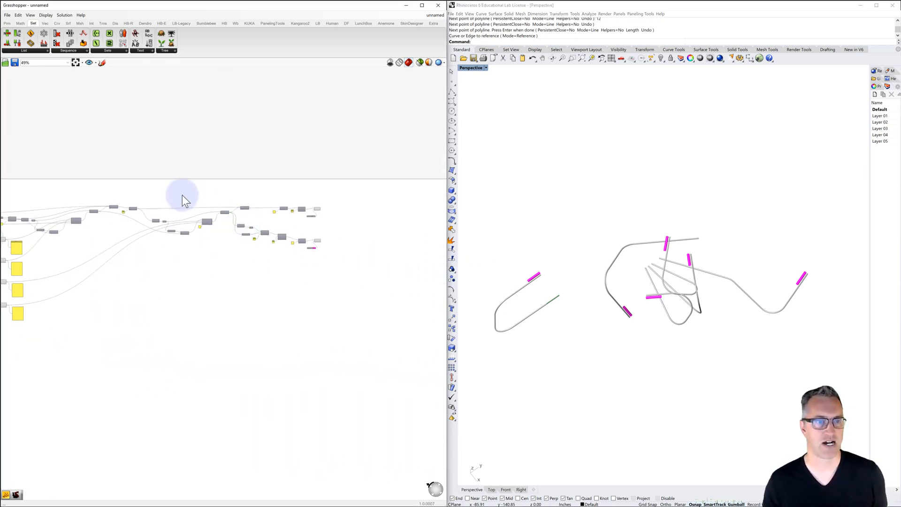
{"action": "left_click_drag", "start_coordinate": [182, 195], "coordinate": [320, 257]}
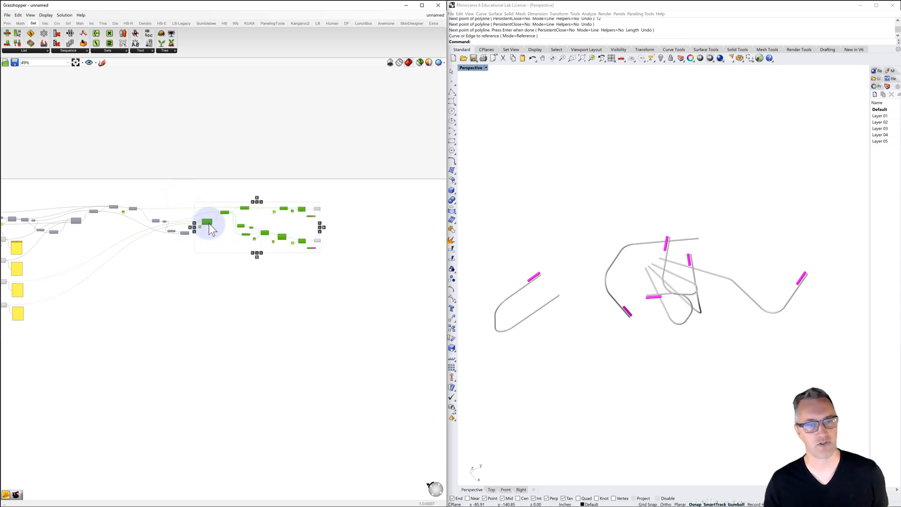
{"action": "scroll", "coordinate": [262, 262], "scroll_direction": "down", "scroll_amount": 1}
{"action": "left_click", "coordinate": [254, 293]}
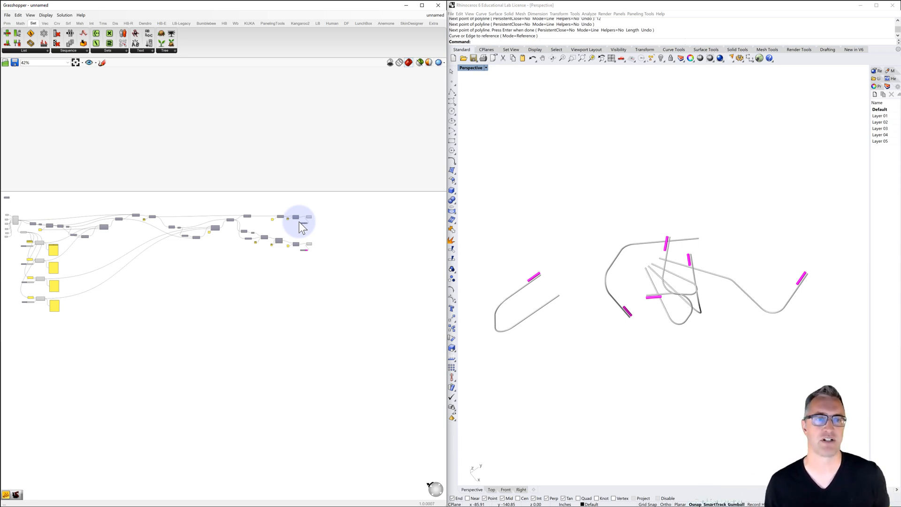
Examine the definition from the Curve inputs onward and view the complete set of branches from several angles in Perspective
{"action": "right_click_drag", "start_coordinate": [246, 241], "coordinate": [299, 239]}
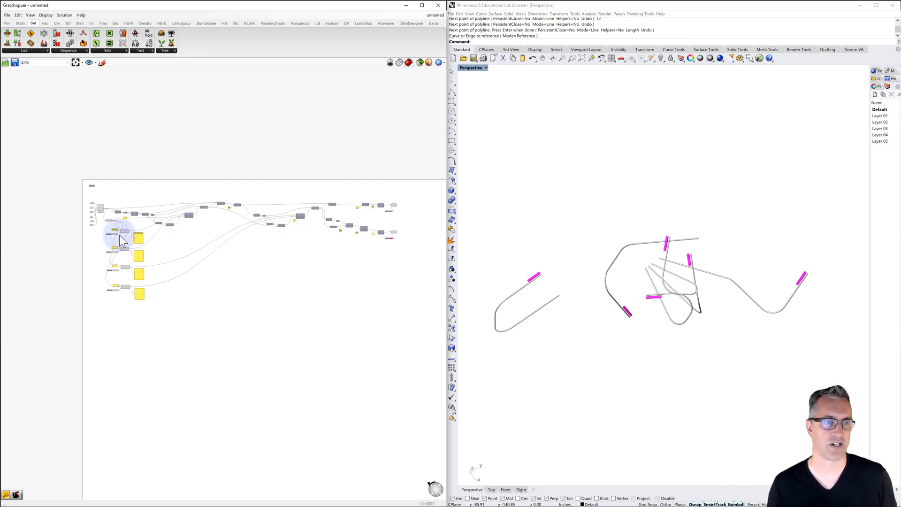
{"action": "scroll", "coordinate": [119, 235], "scroll_direction": "up", "scroll_amount": 4}
{"action": "scroll", "coordinate": [63, 182], "scroll_direction": "up", "scroll_amount": 4}
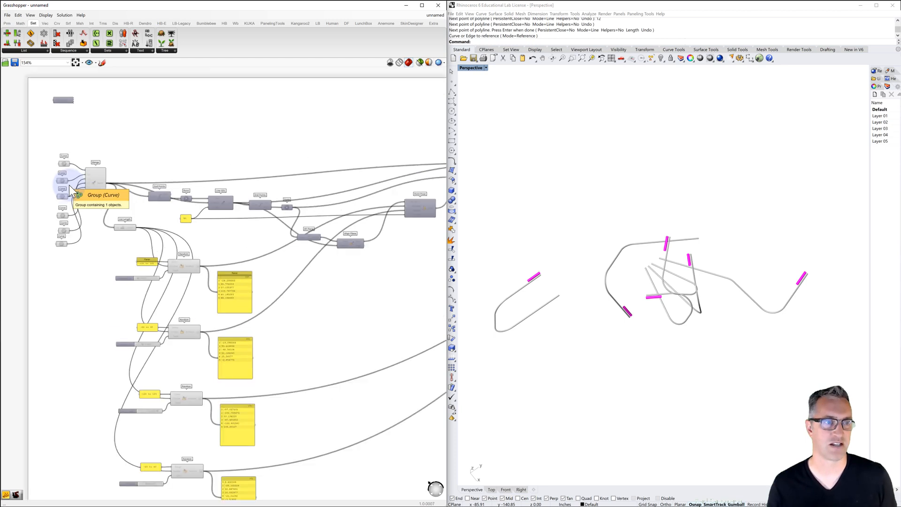
{"action": "scroll", "coordinate": [149, 195], "scroll_direction": "down", "scroll_amount": 2}
{"action": "right_click_drag", "start_coordinate": [263, 185], "coordinate": [245, 179]}
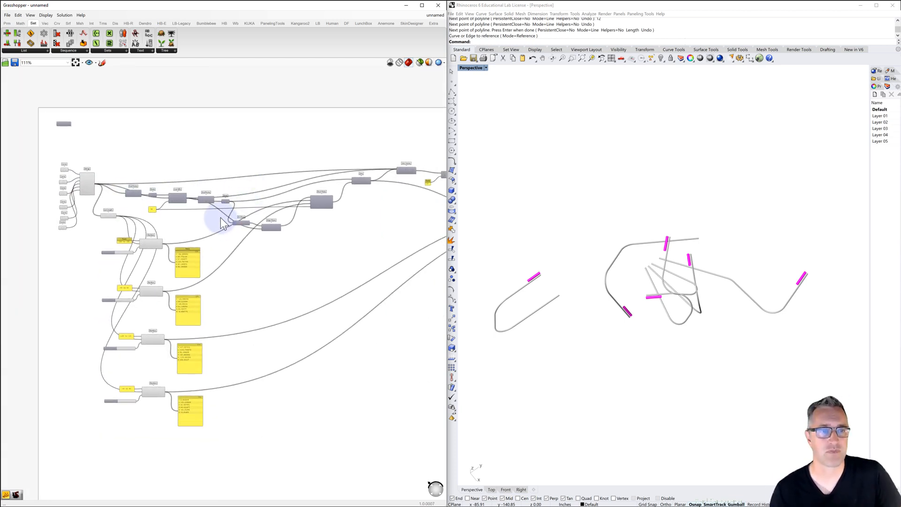
{"action": "scroll", "coordinate": [220, 212], "scroll_direction": "down", "scroll_amount": 2}
{"action": "right_click_drag", "start_coordinate": [544, 302], "coordinate": [527, 327]}
{"action": "scroll", "coordinate": [656, 300], "scroll_direction": "up", "scroll_amount": 5}
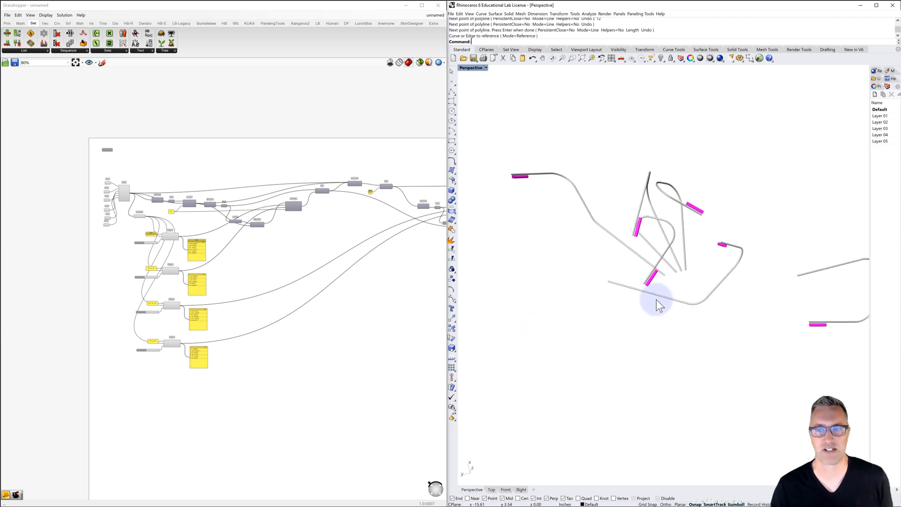
{"action": "mouse_move", "coordinate": [605, 292]}
{"action": "right_mouse_down"}
{"action": "mouse_move", "coordinate": [615, 302]}
{"action": "mouse_move", "coordinate": [615, 283]}
{"action": "mouse_move", "coordinate": [615, 292]}
{"action": "mouse_move", "coordinate": [600, 289]}
{"action": "mouse_move", "coordinate": [612, 302]}
{"action": "right_mouse_up"}
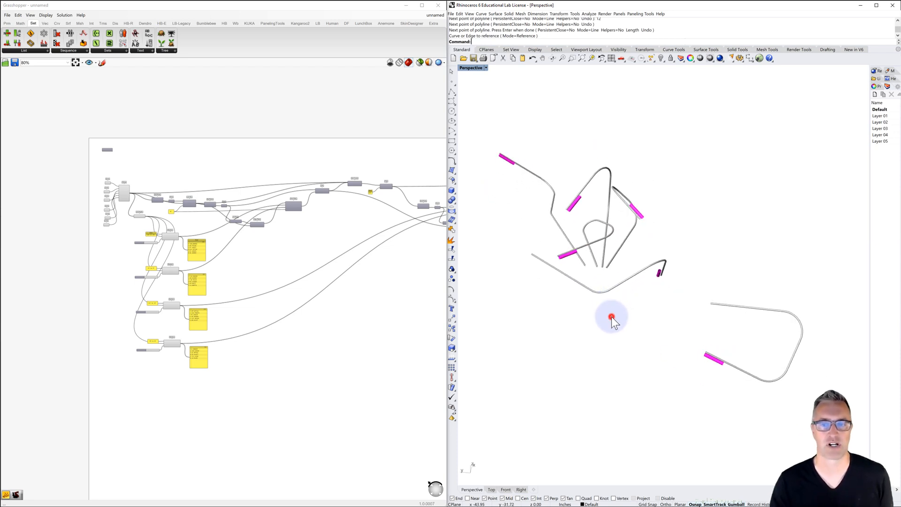